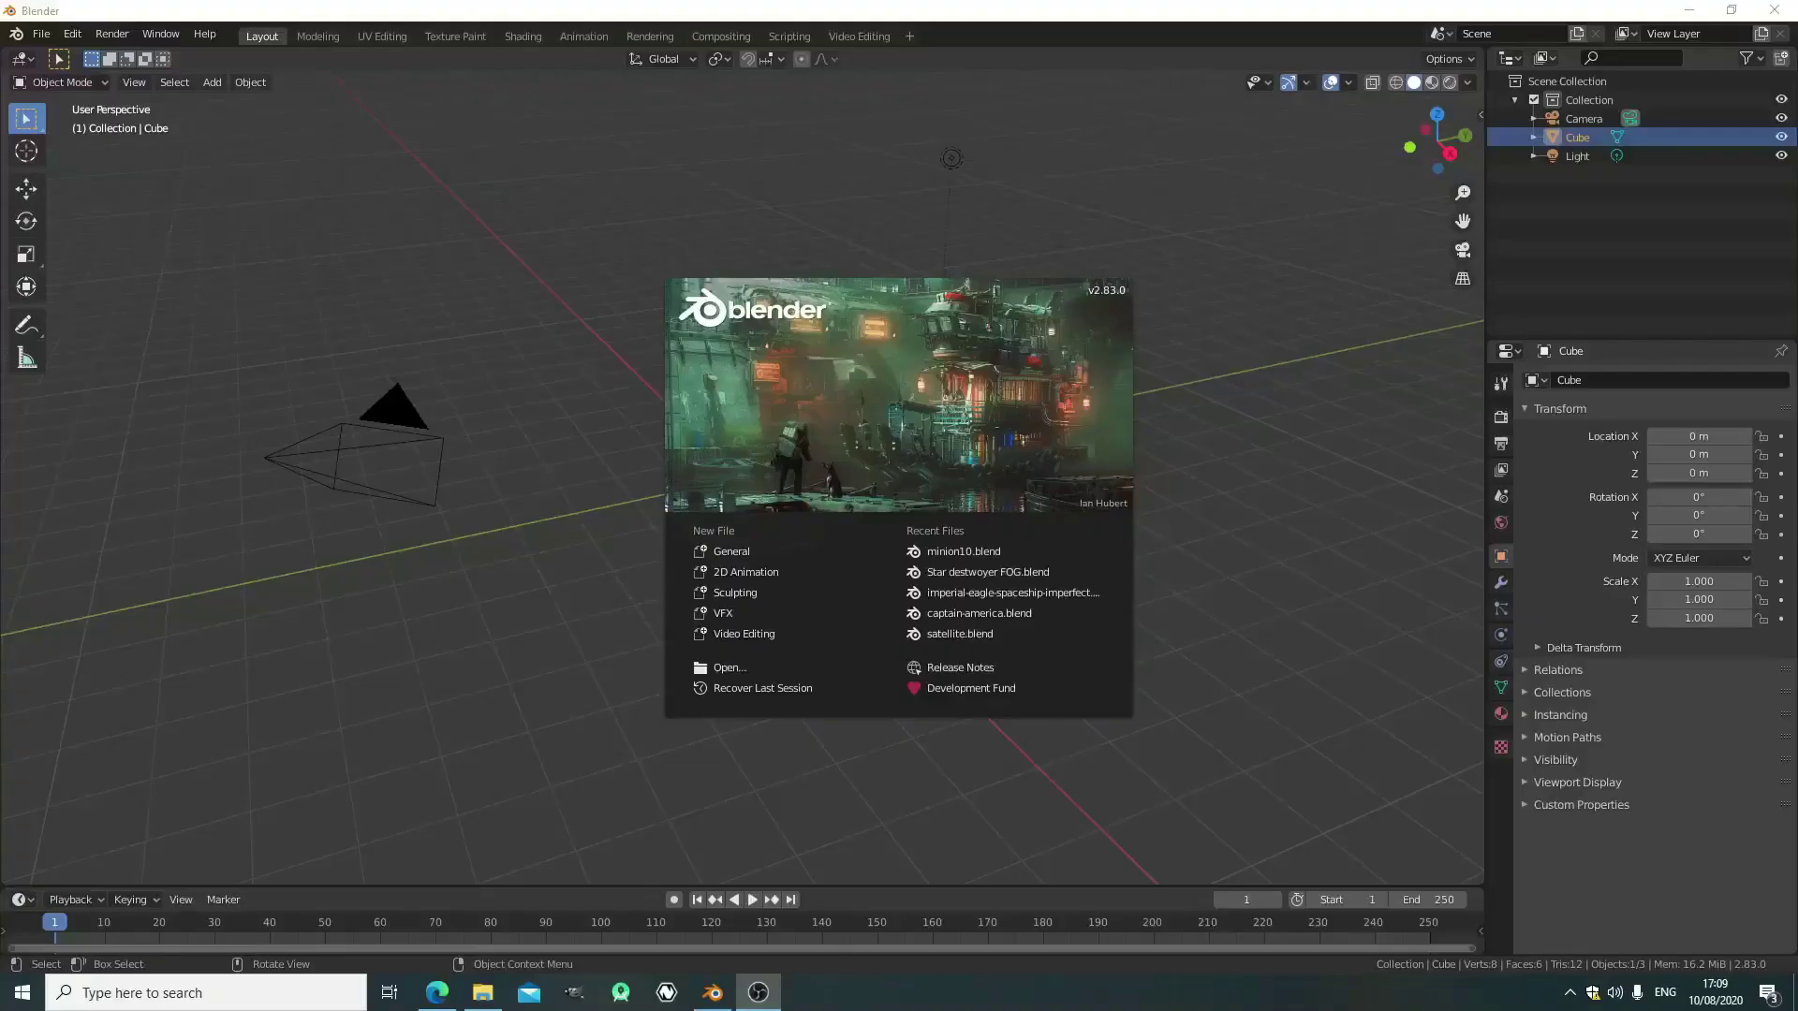
Dismiss the splash screen and add a Motion Tracking workspace
{"action": "left_click", "coordinate": [1266, 475]}
{"action": "left_click", "coordinate": [908, 35]}
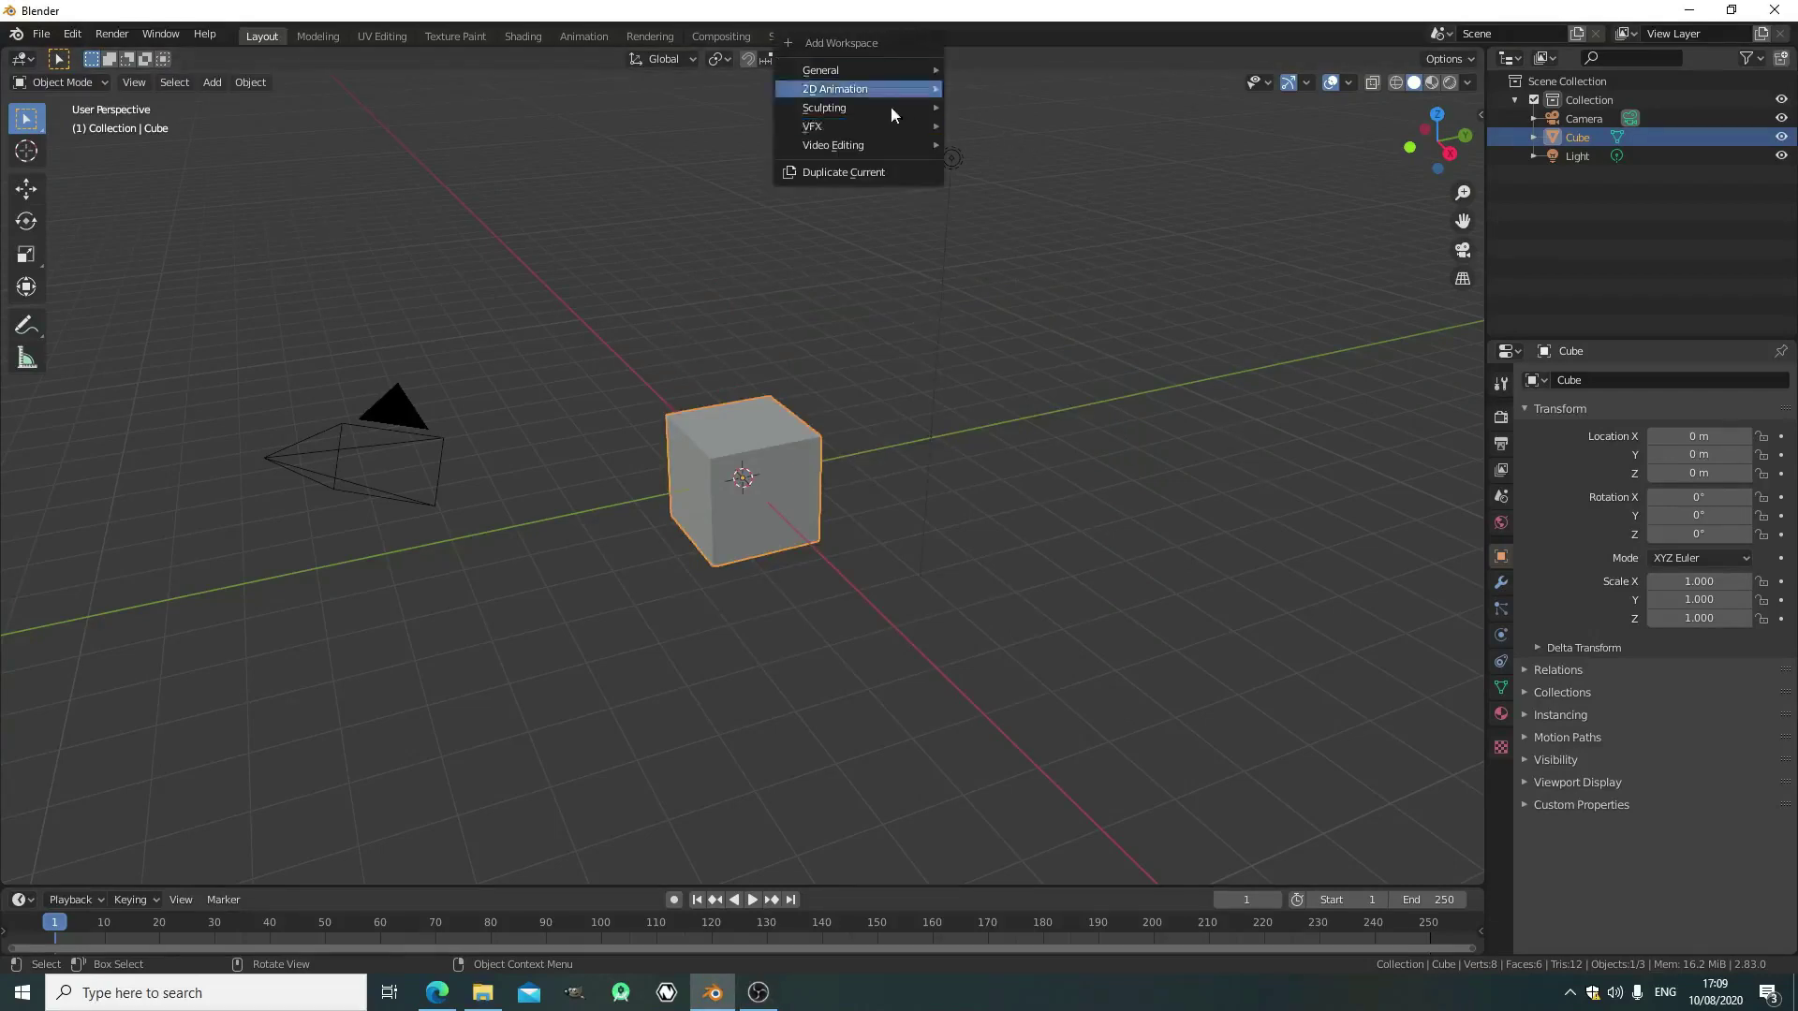
{"action": "mouse_move", "coordinate": [868, 127]}
{"action": "left_click", "coordinate": [1019, 164]}
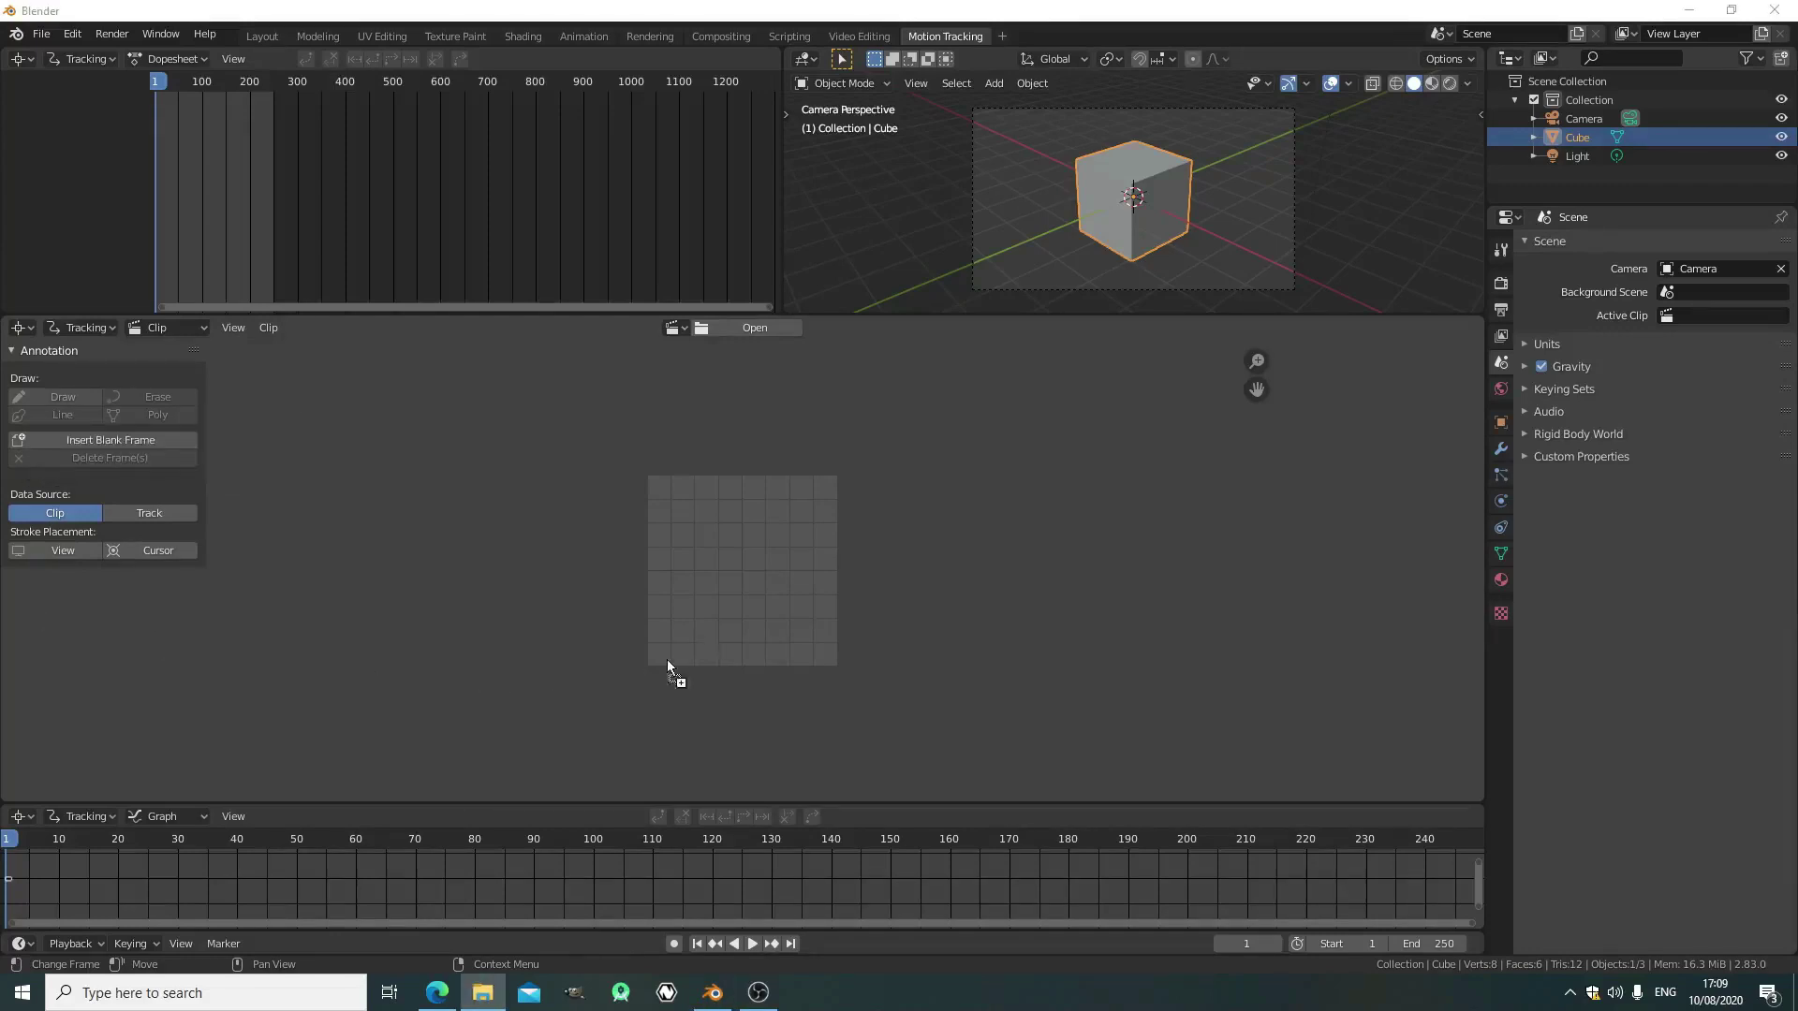
Load Road - 33397.mp4 into the clip editor and match the scene frame range to the clip
{"action": "left_click_drag", "start_coordinate": [768, 586], "coordinate": [769, 587]}
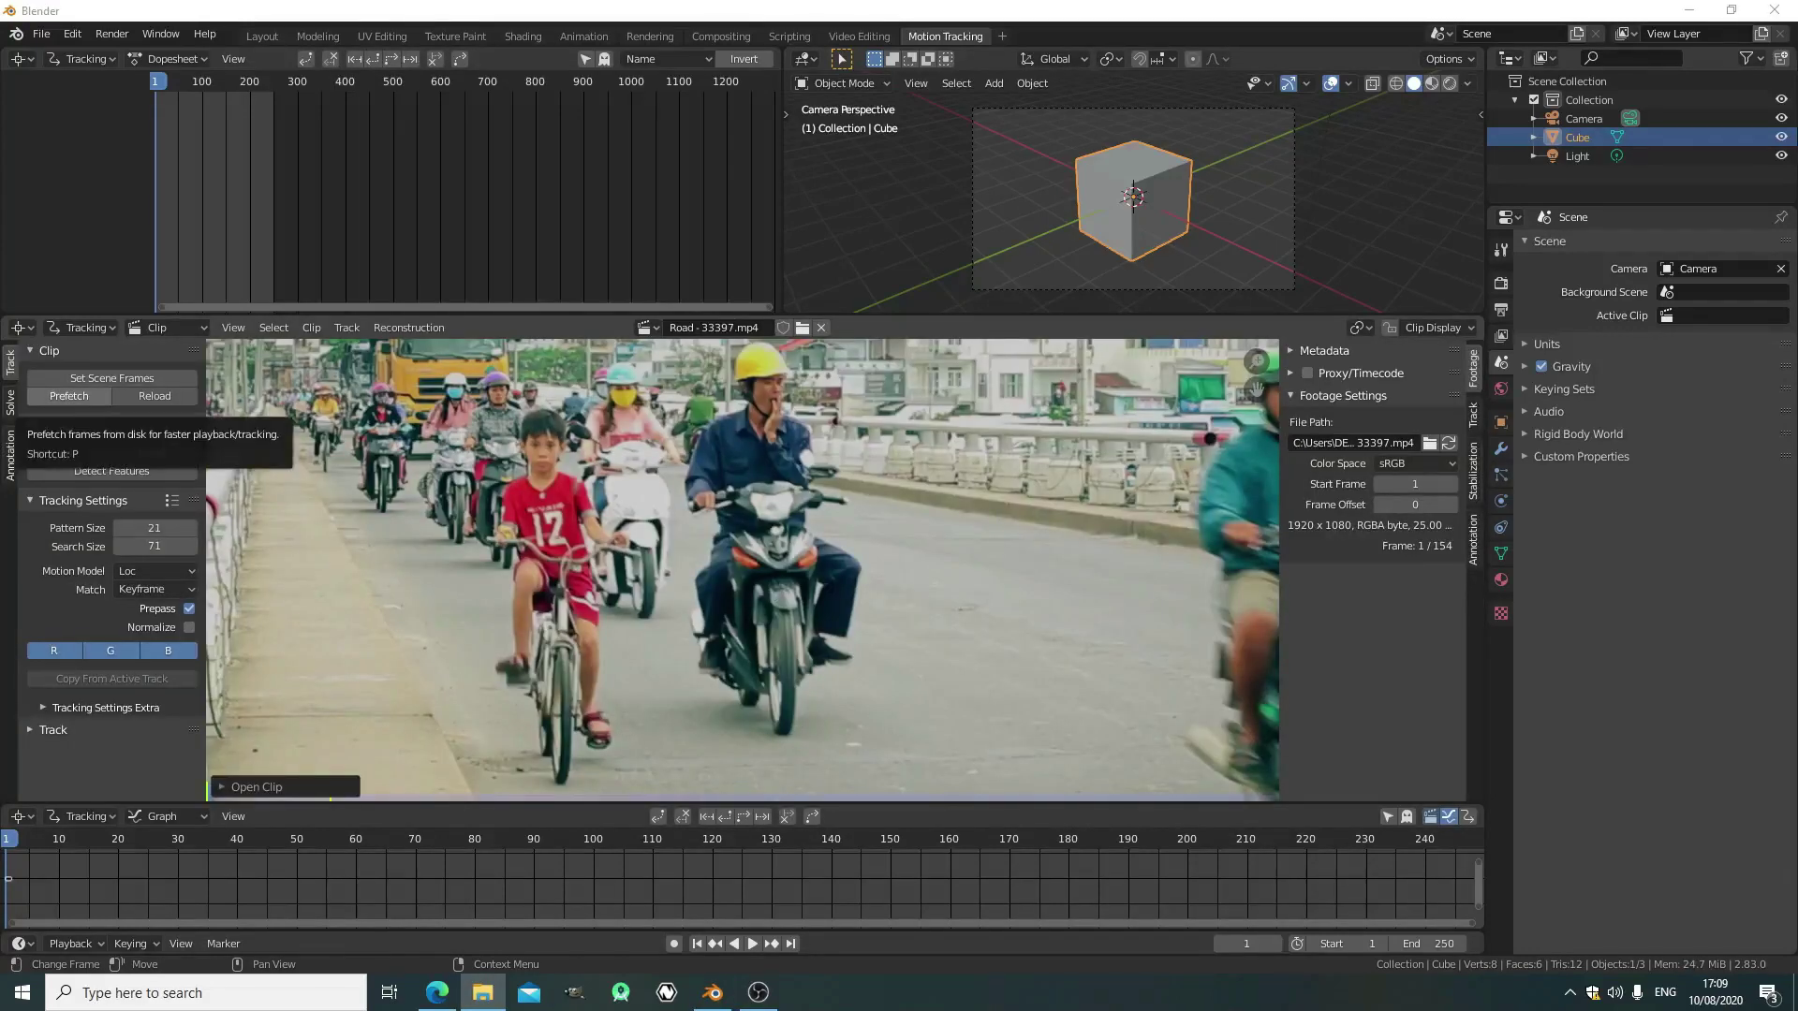
{"action": "scroll", "coordinate": [682, 597], "scroll_direction": "down", "scroll_amount": 2}
{"action": "scroll", "coordinate": [682, 598], "scroll_direction": "down", "scroll_amount": 1}
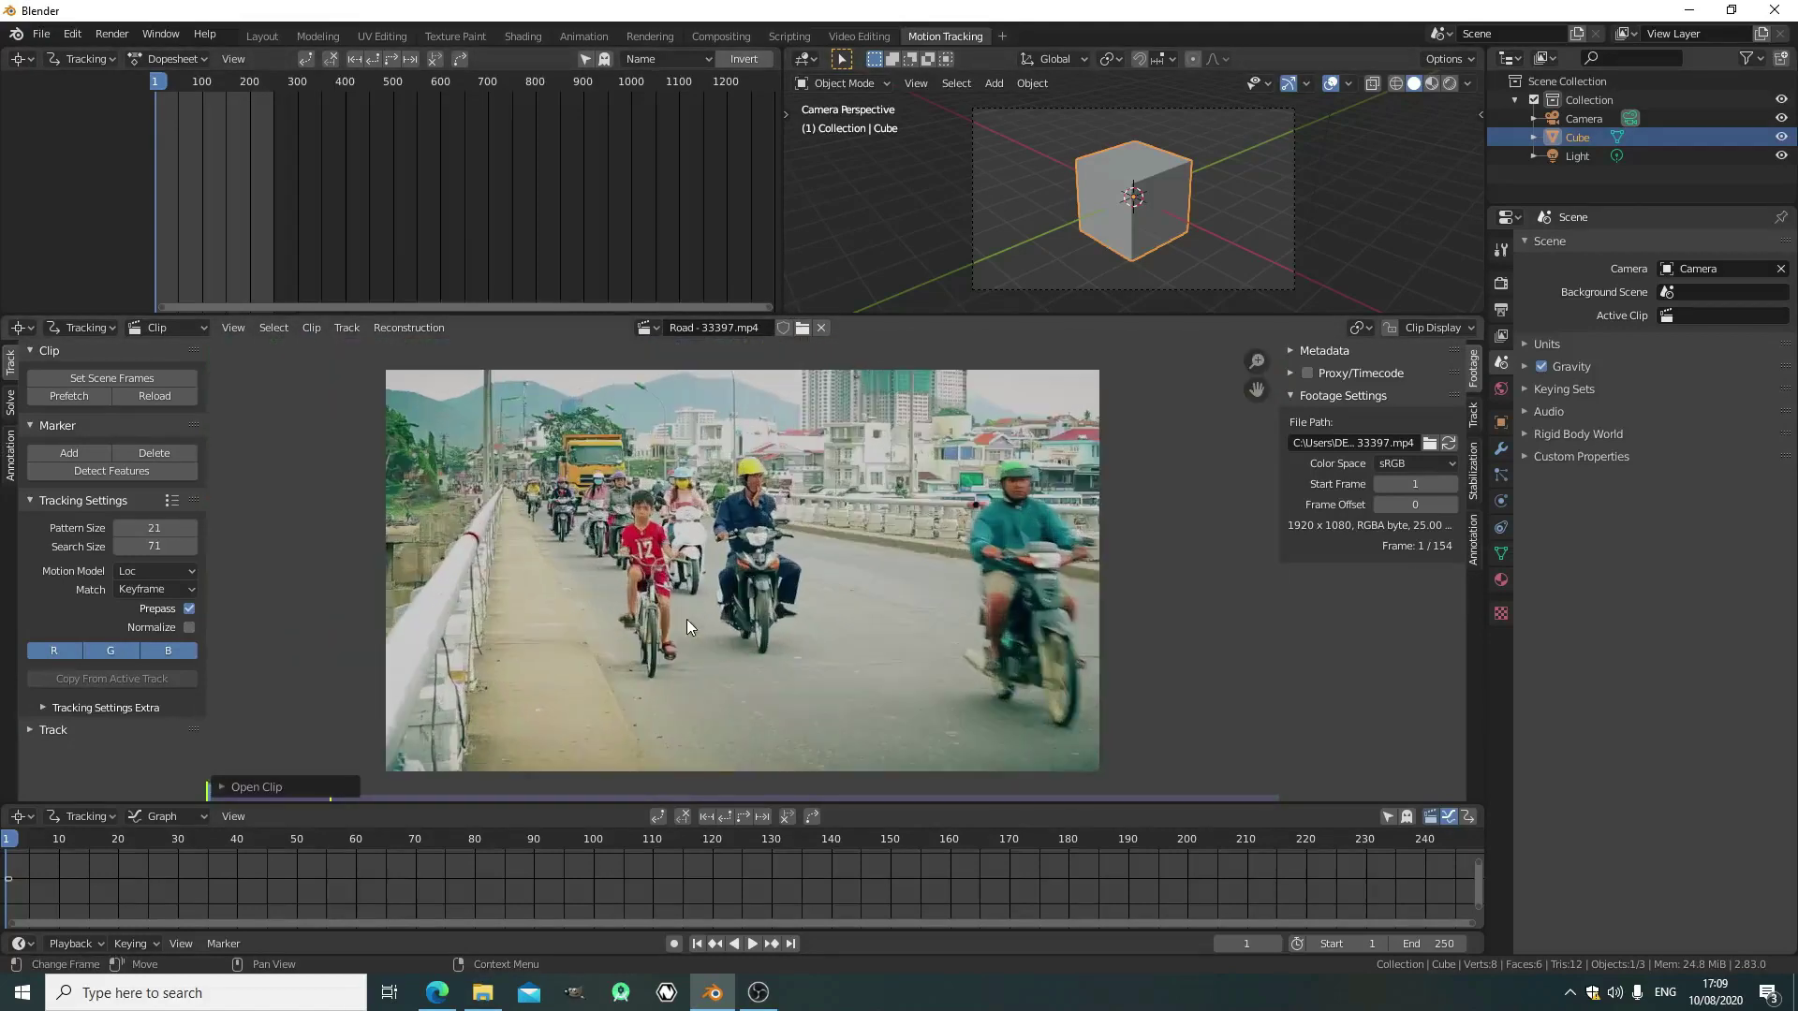
{"action": "left_click", "coordinate": [87, 382]}
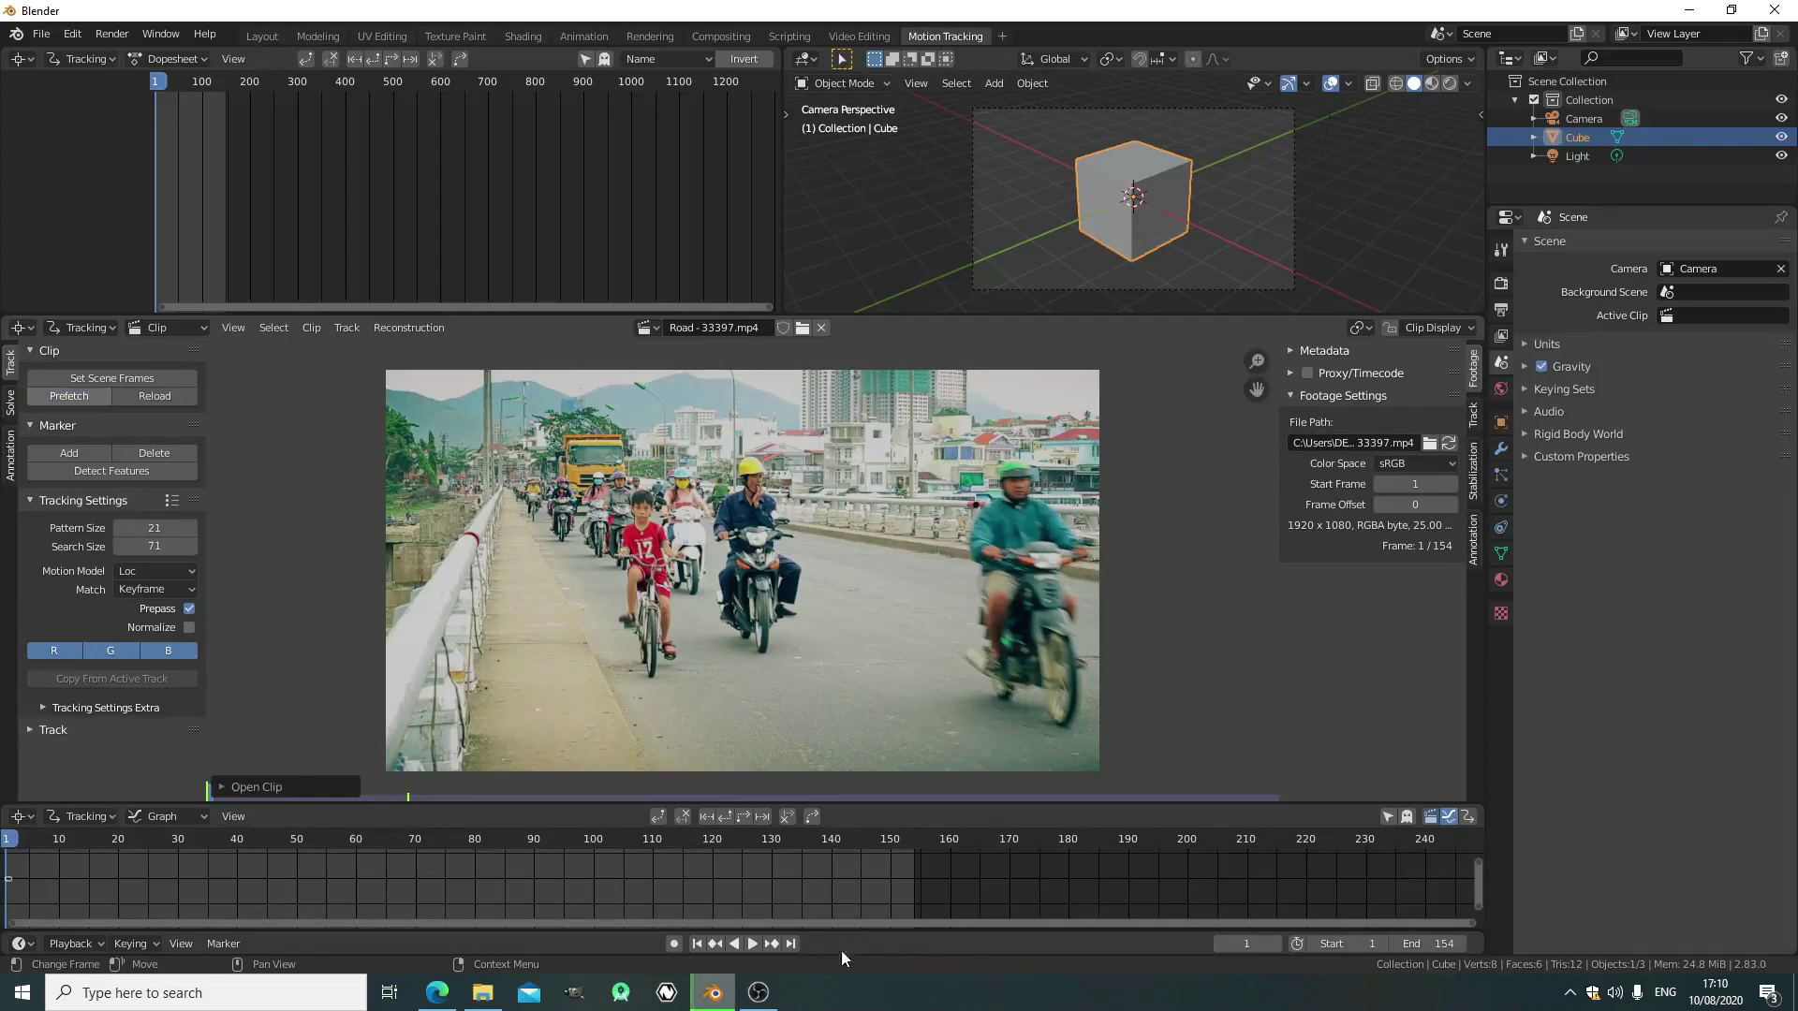
Prefetch the clip's frames and preview its playback, returning to the first frame
{"action": "key", "text": "p"}
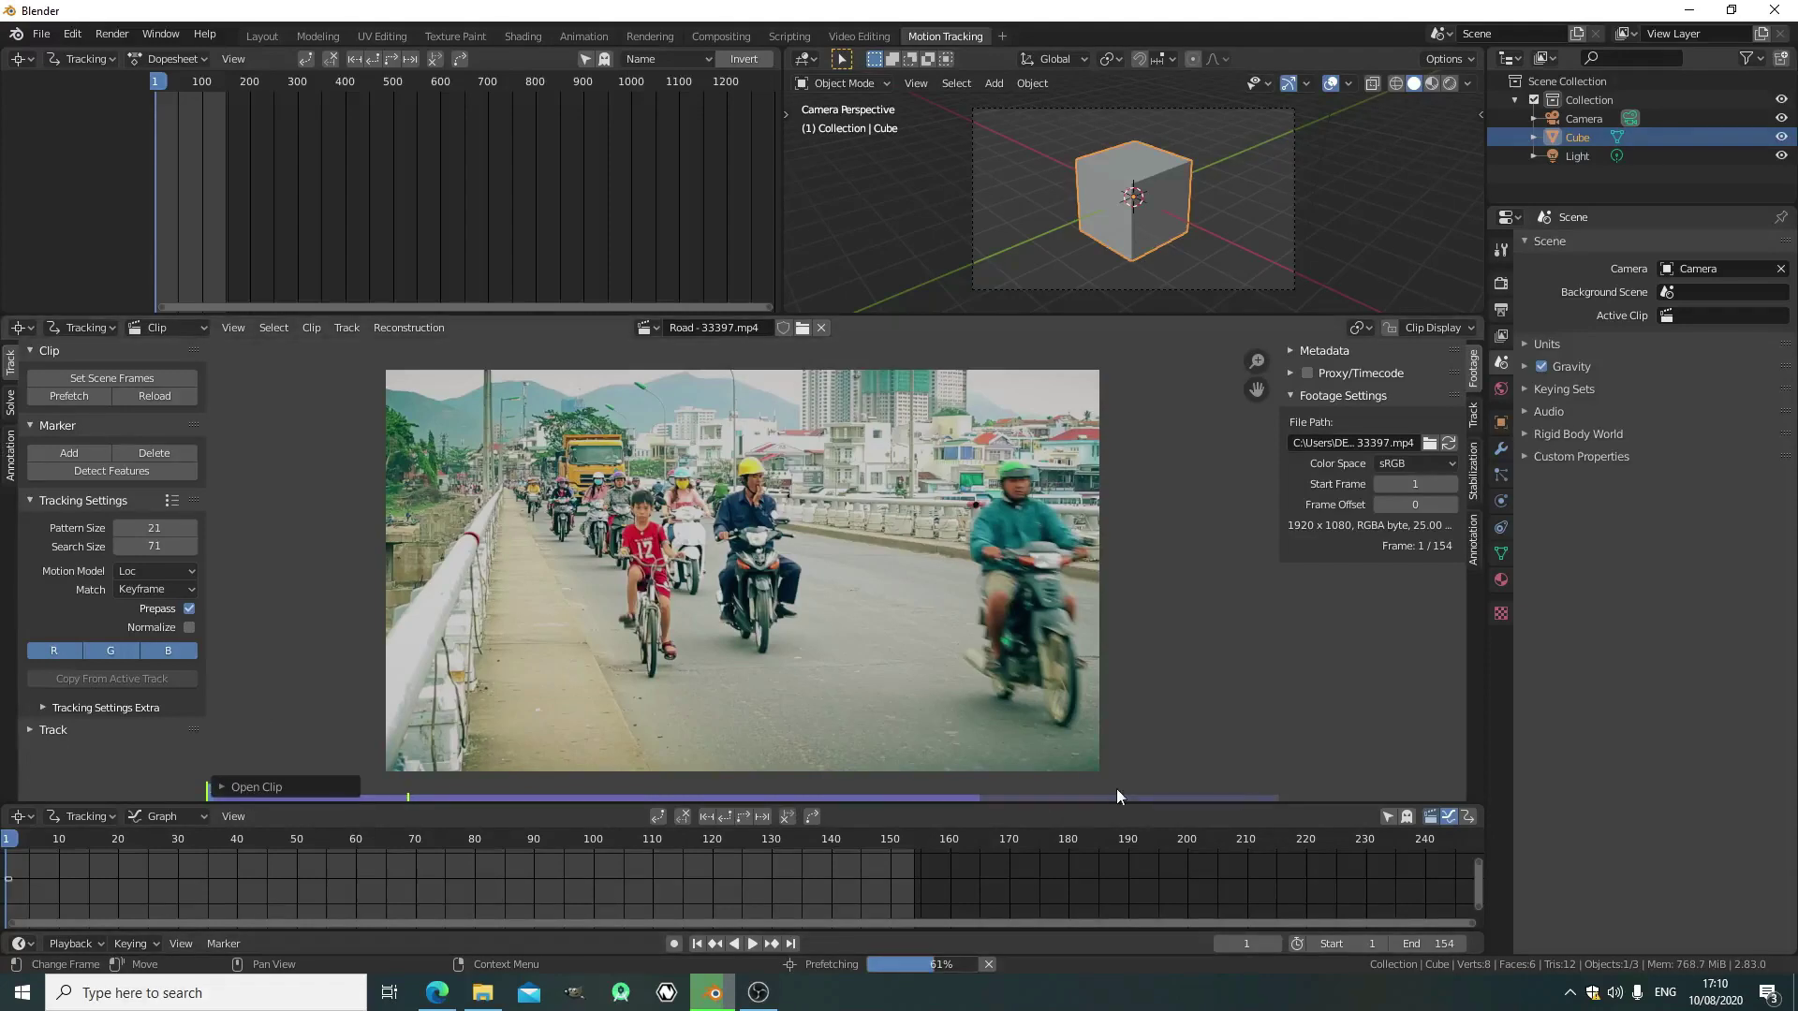
{"action": "left_click", "coordinate": [753, 943]}
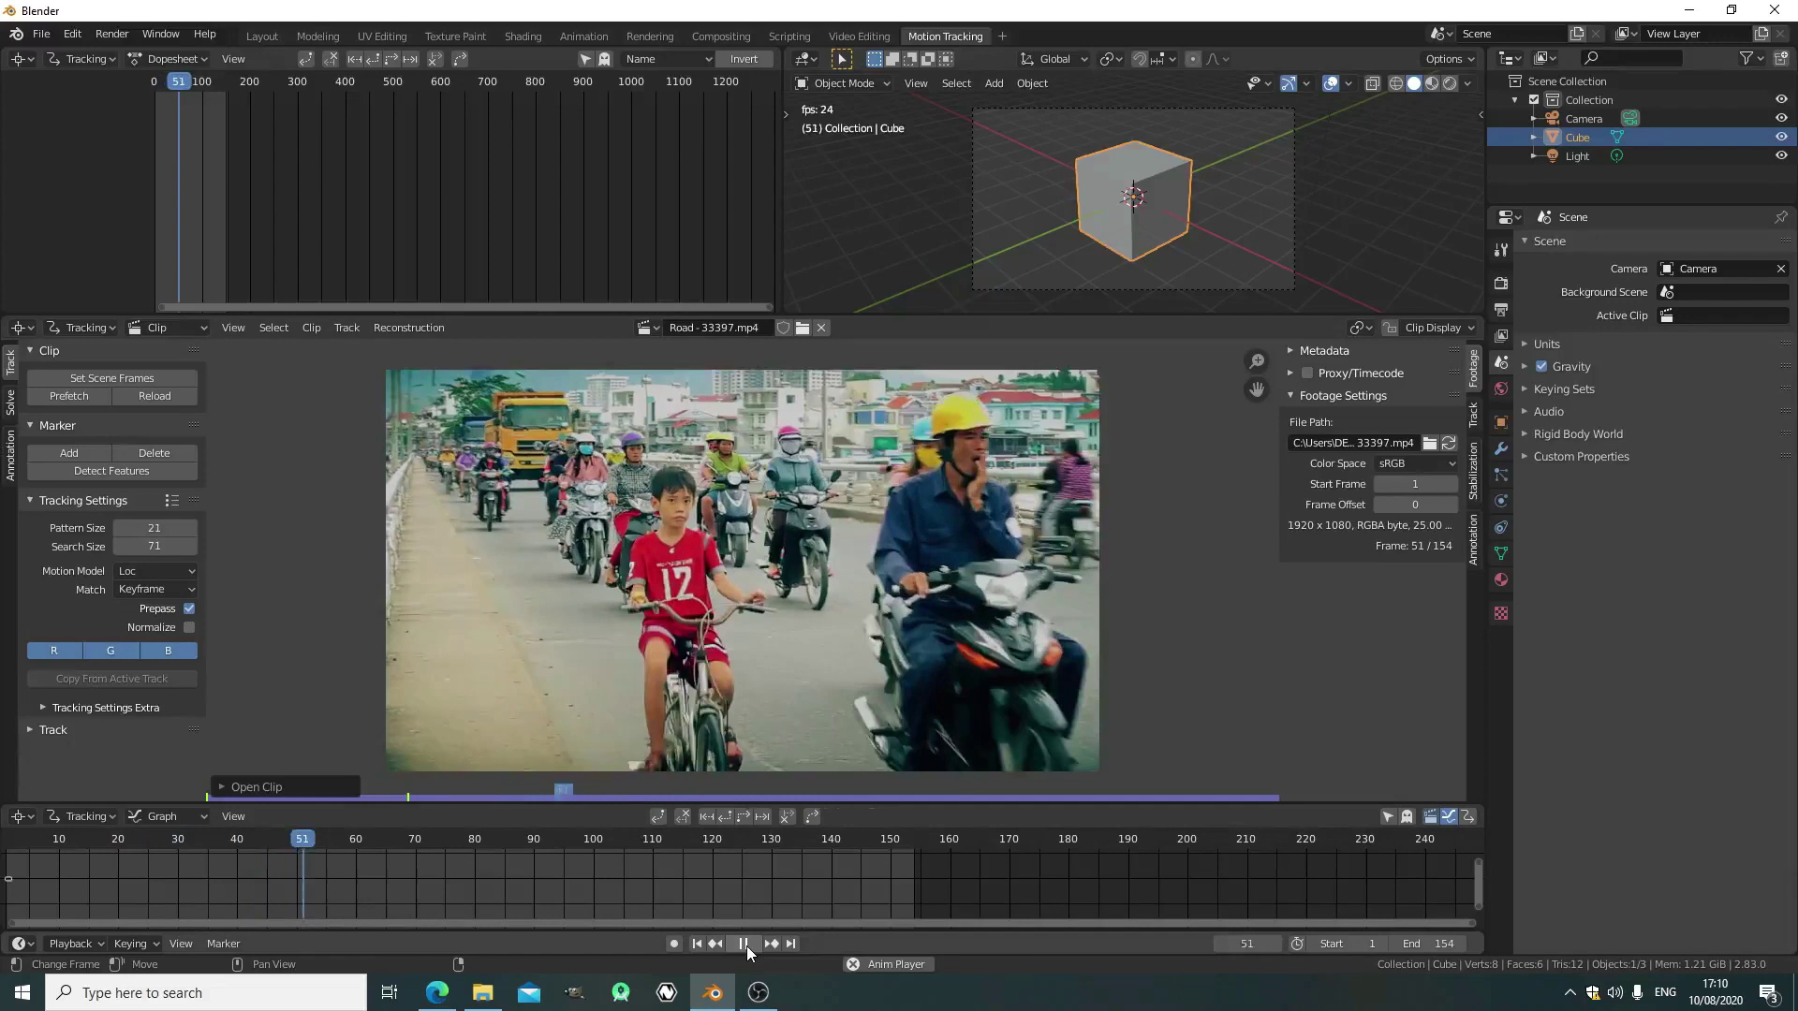
{"action": "left_click", "coordinate": [745, 944]}
{"action": "left_click", "coordinate": [697, 942]}
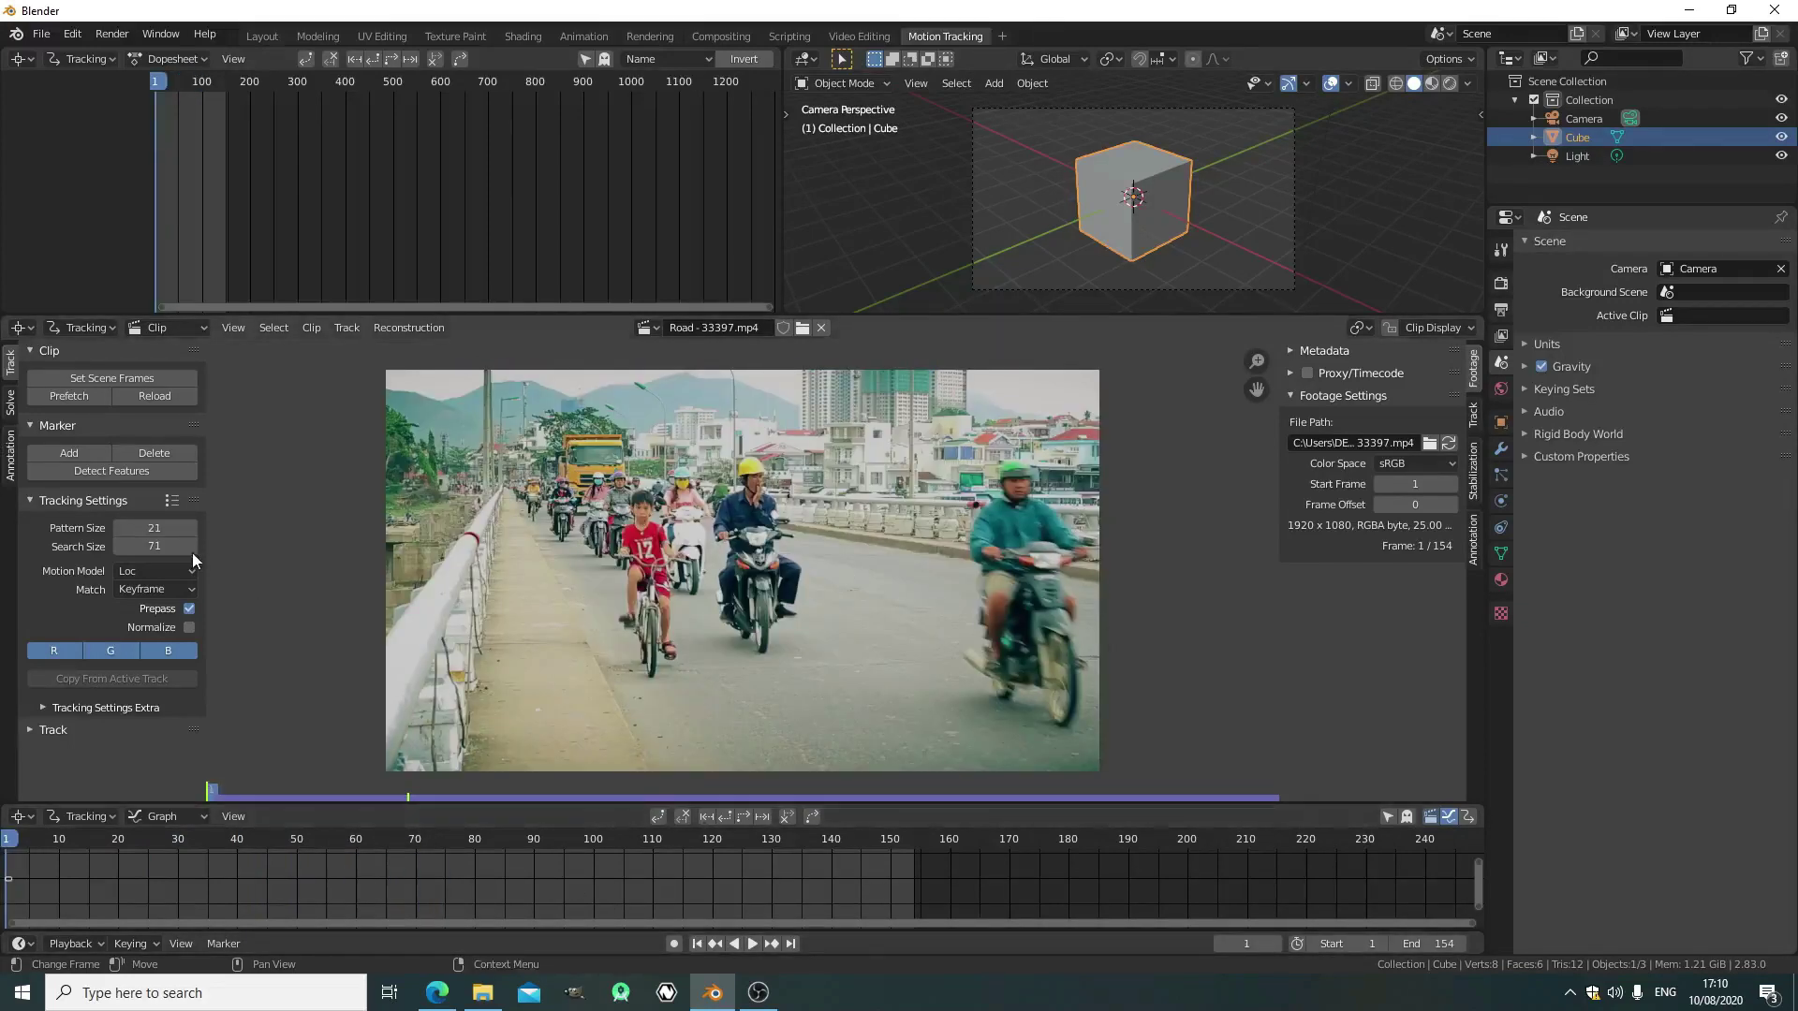
Configure the tracking settings with the LocRotScale motion model and Previous frame matching
{"action": "scroll", "coordinate": [487, 599], "scroll_direction": "up", "scroll_amount": 1}
{"action": "left_click", "coordinate": [159, 568]}
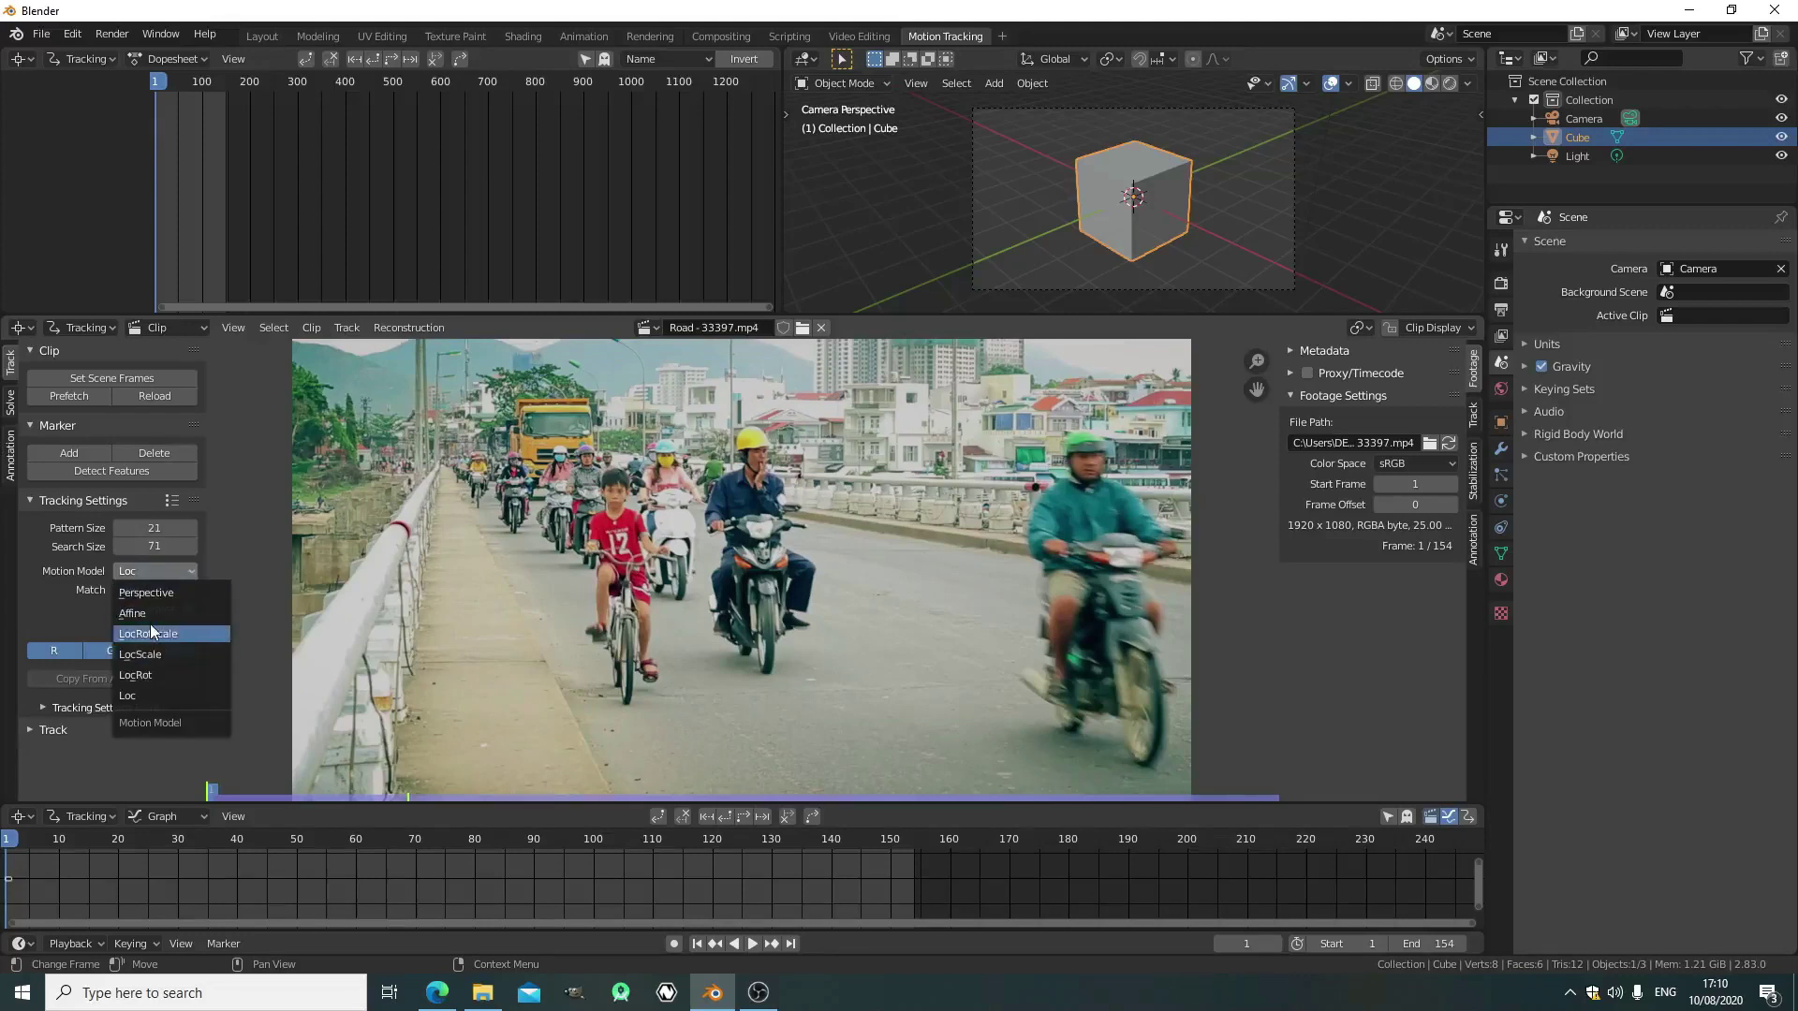
{"action": "left_click", "coordinate": [159, 632]}
{"action": "left_click", "coordinate": [170, 586]}
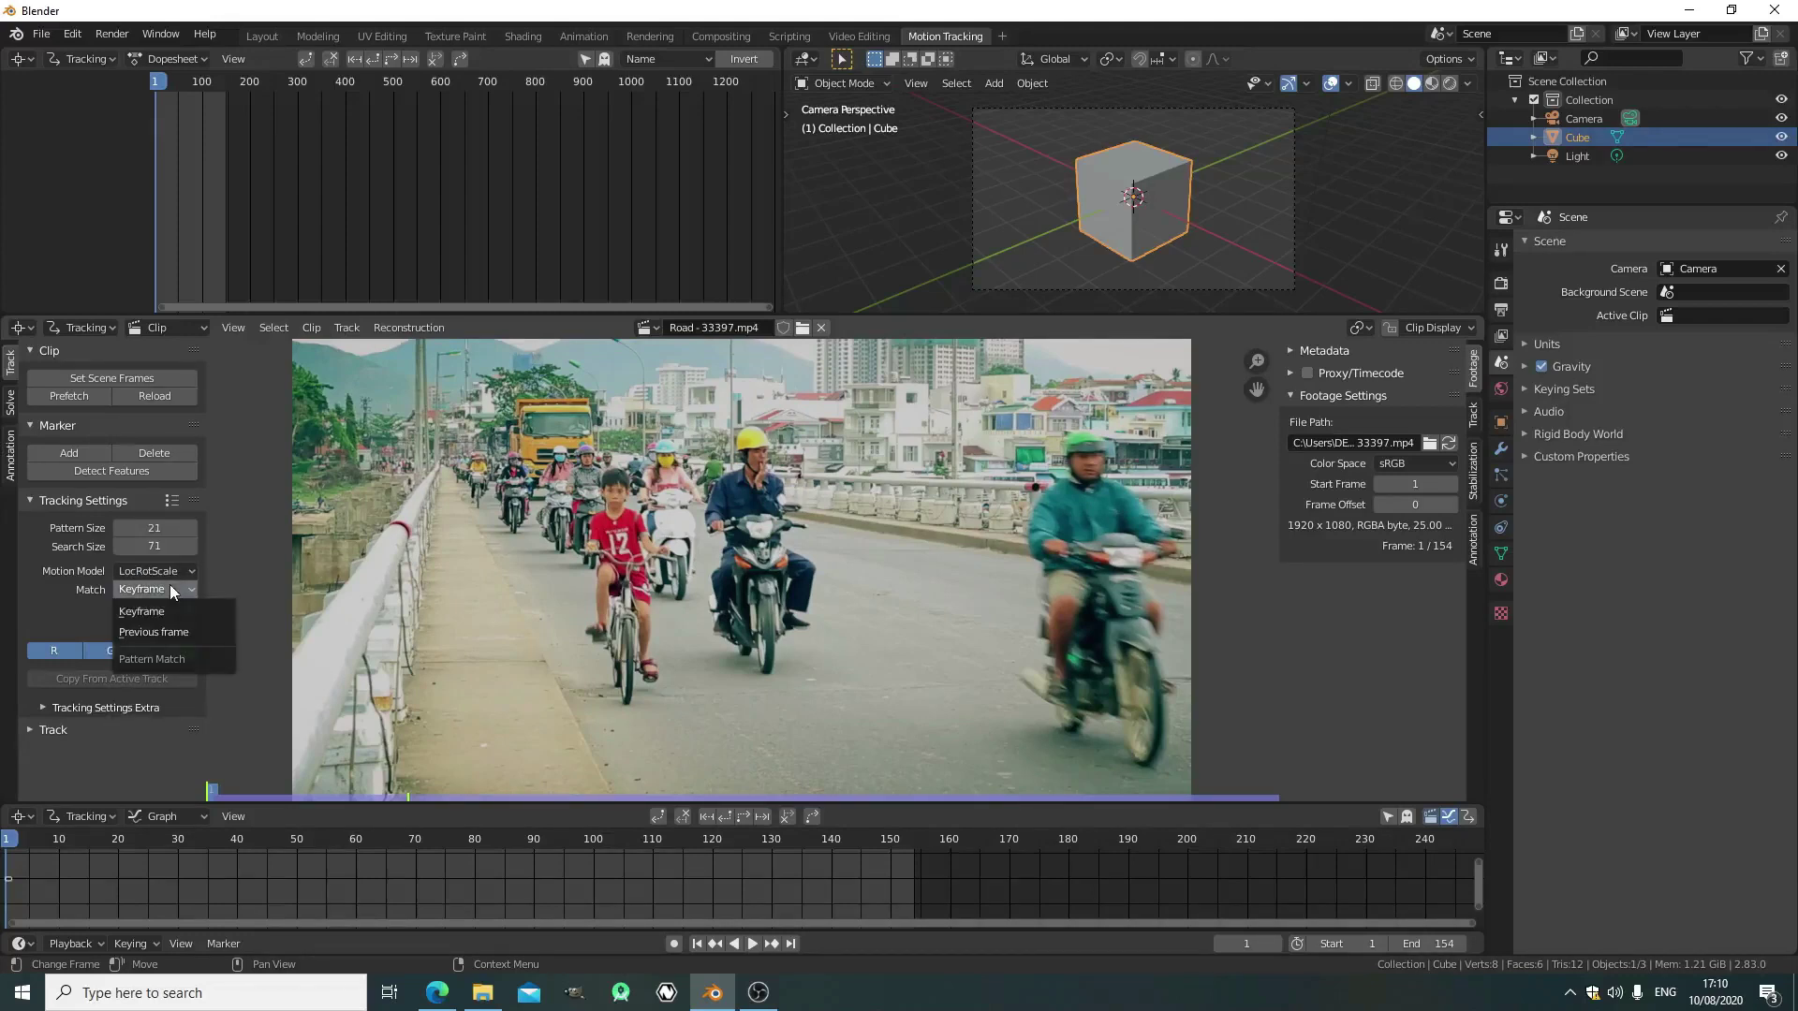
Add a tracking marker on the cycling boy's eye at frame 1 and show its track preview
{"action": "left_click", "coordinate": [79, 450]}
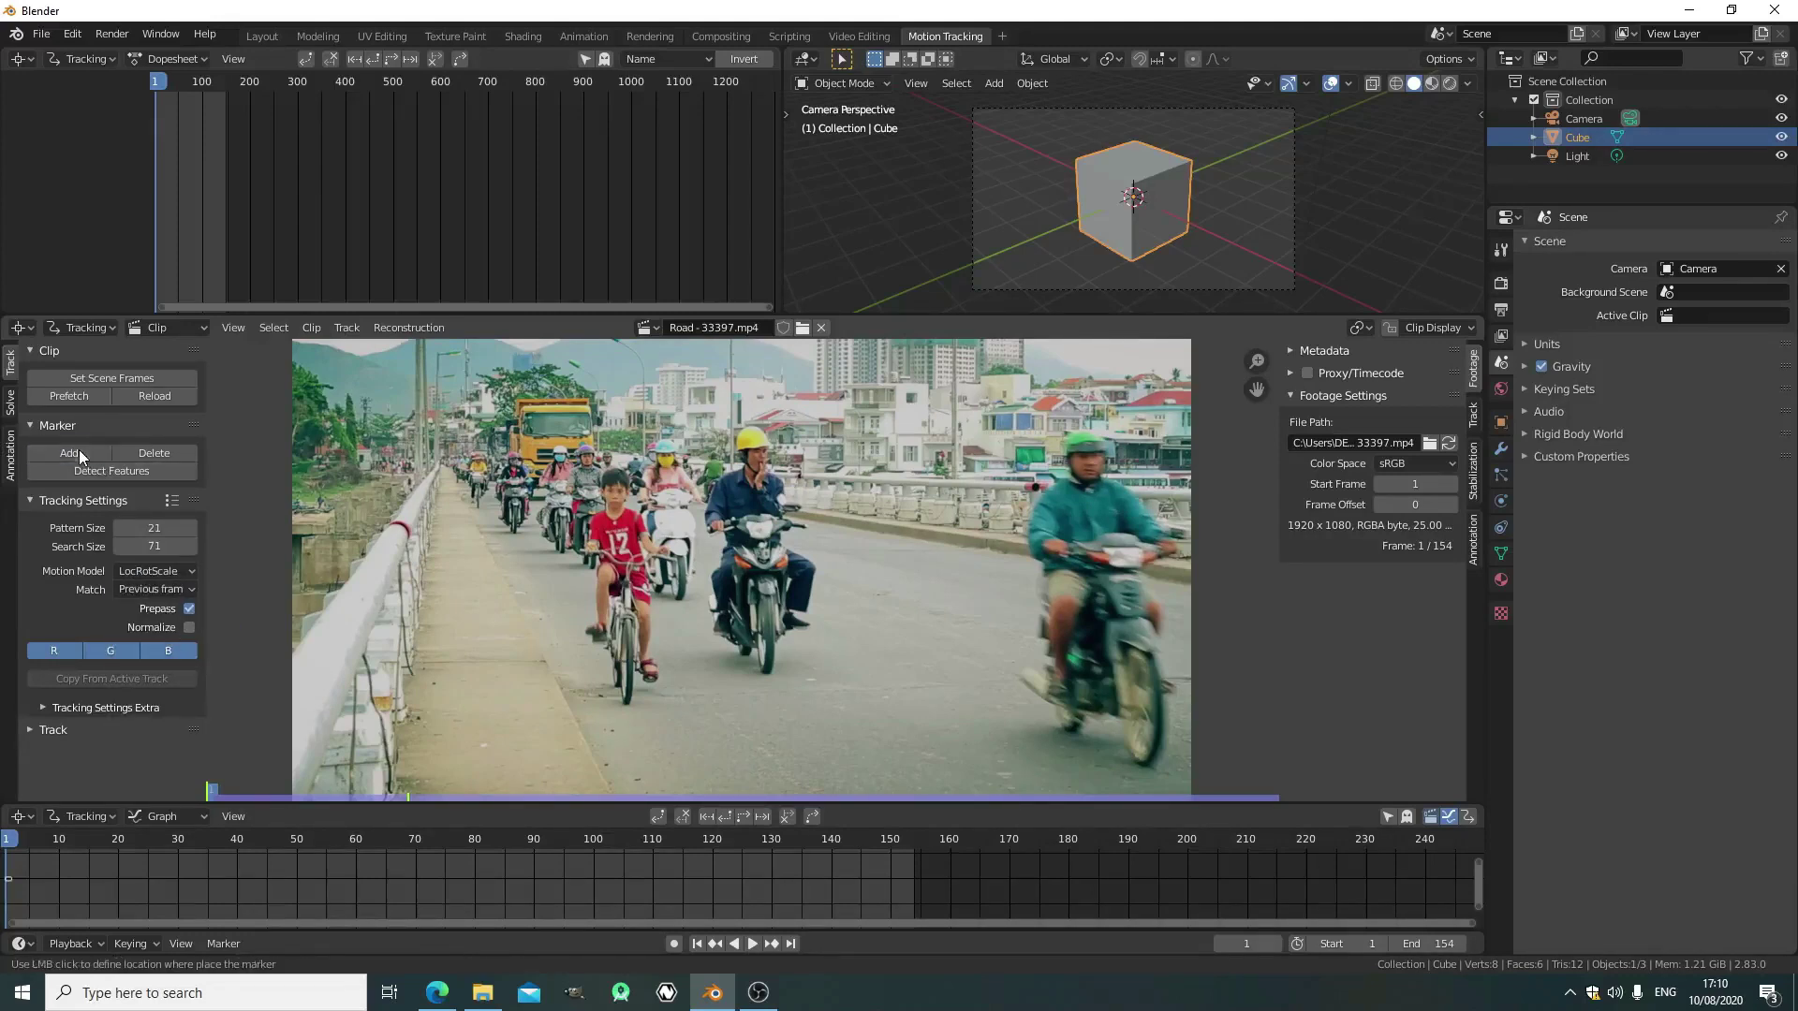
{"action": "left_click", "coordinate": [610, 491]}
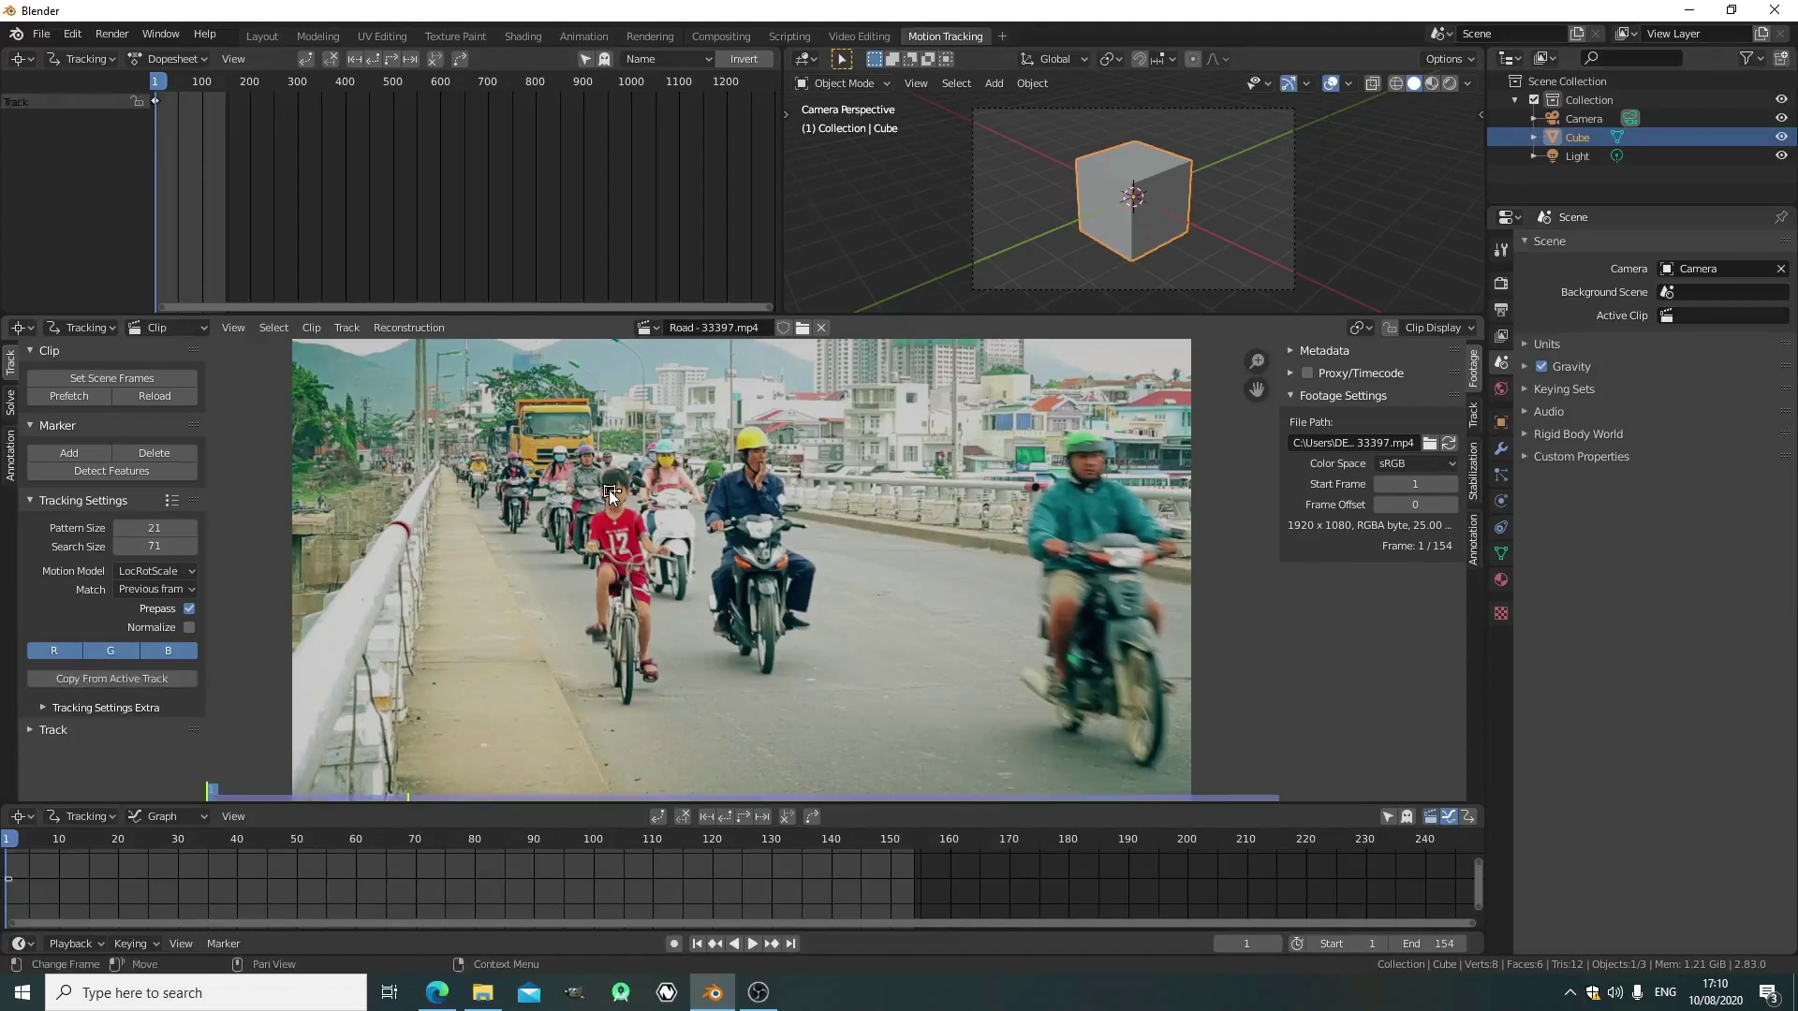
{"action": "left_click", "coordinate": [1474, 413]}
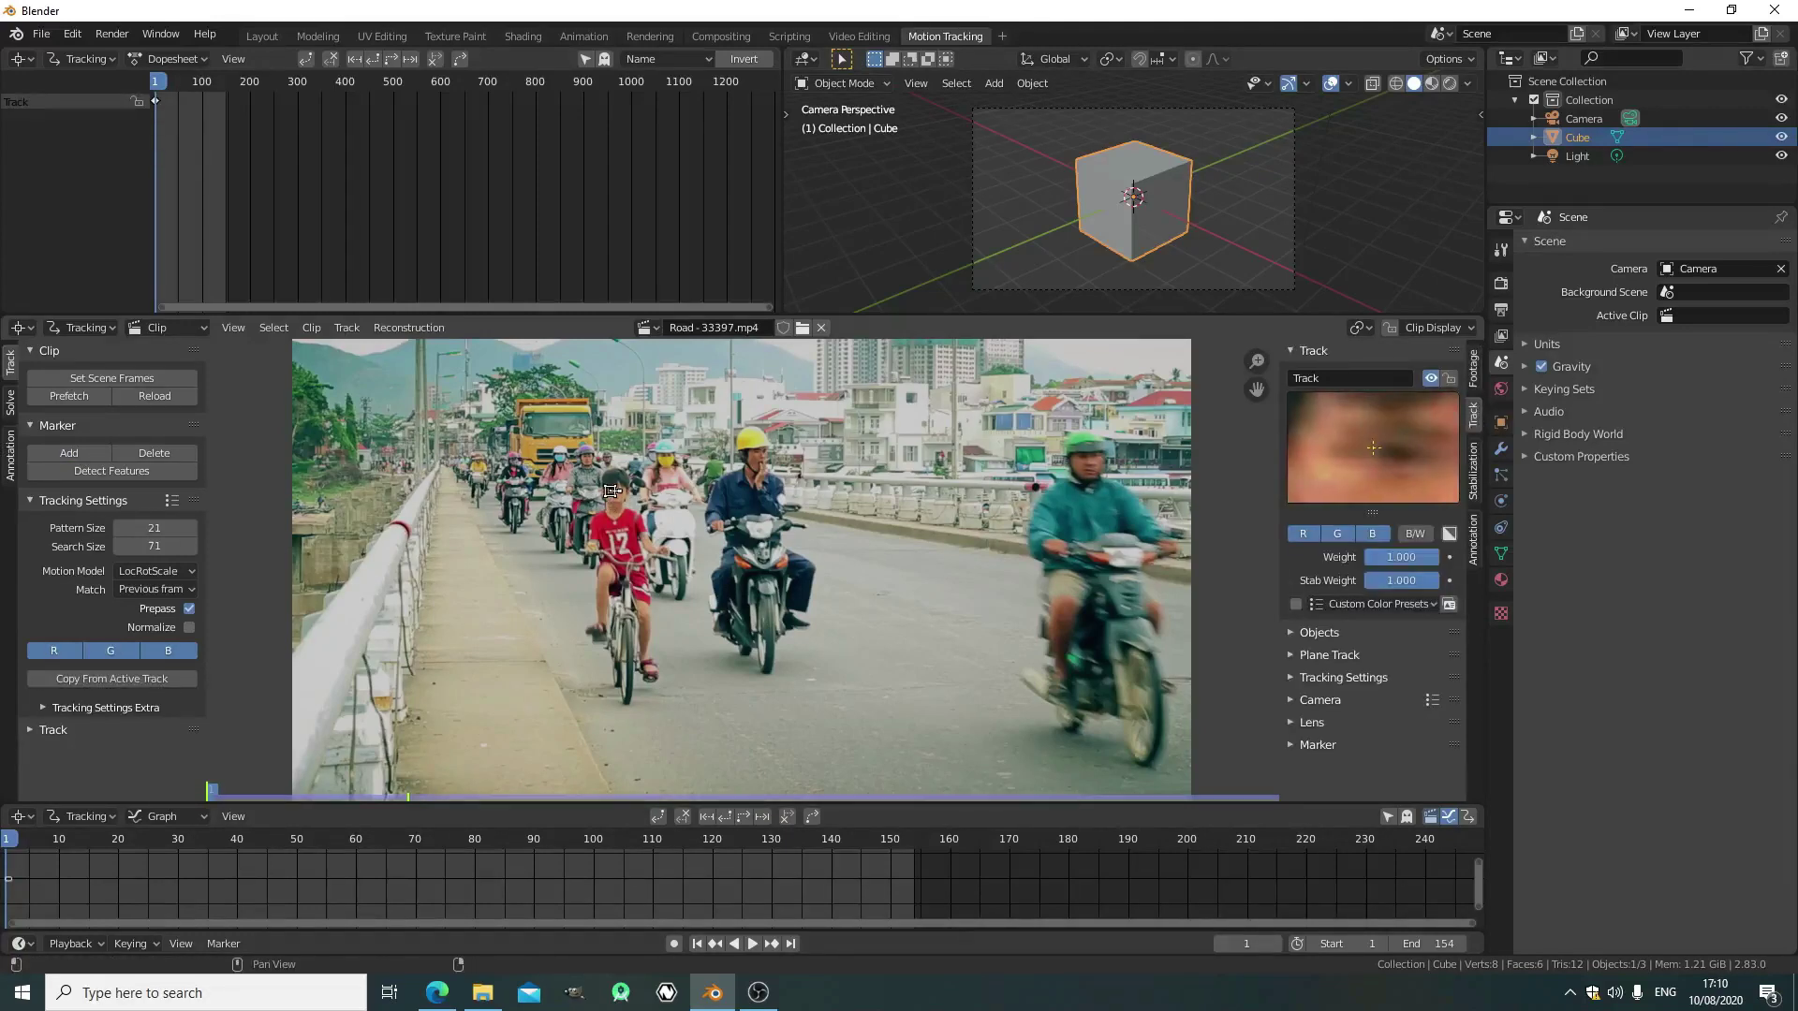
{"action": "scroll", "coordinate": [642, 498], "scroll_direction": "up", "scroll_amount": 8}
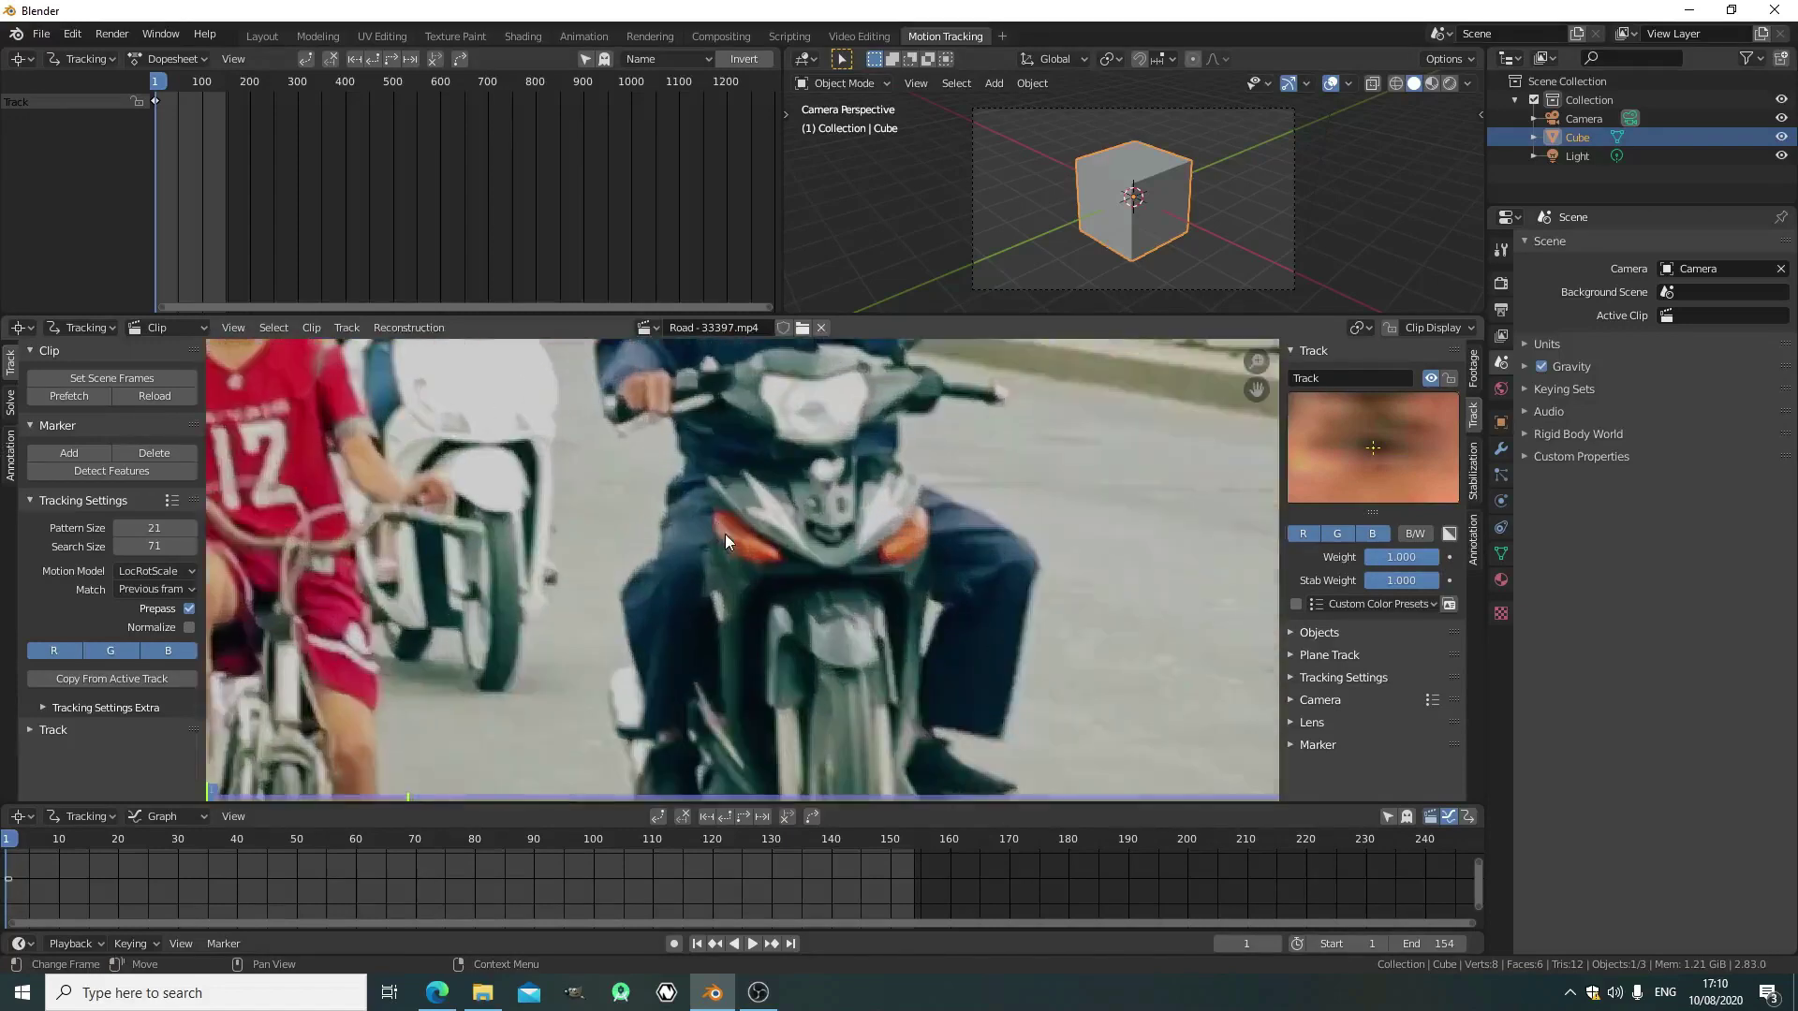
{"action": "middle_click_drag", "start_coordinate": [514, 549], "coordinate": [716, 664]}
{"action": "scroll", "coordinate": [579, 591], "scroll_direction": "up", "scroll_amount": 2}
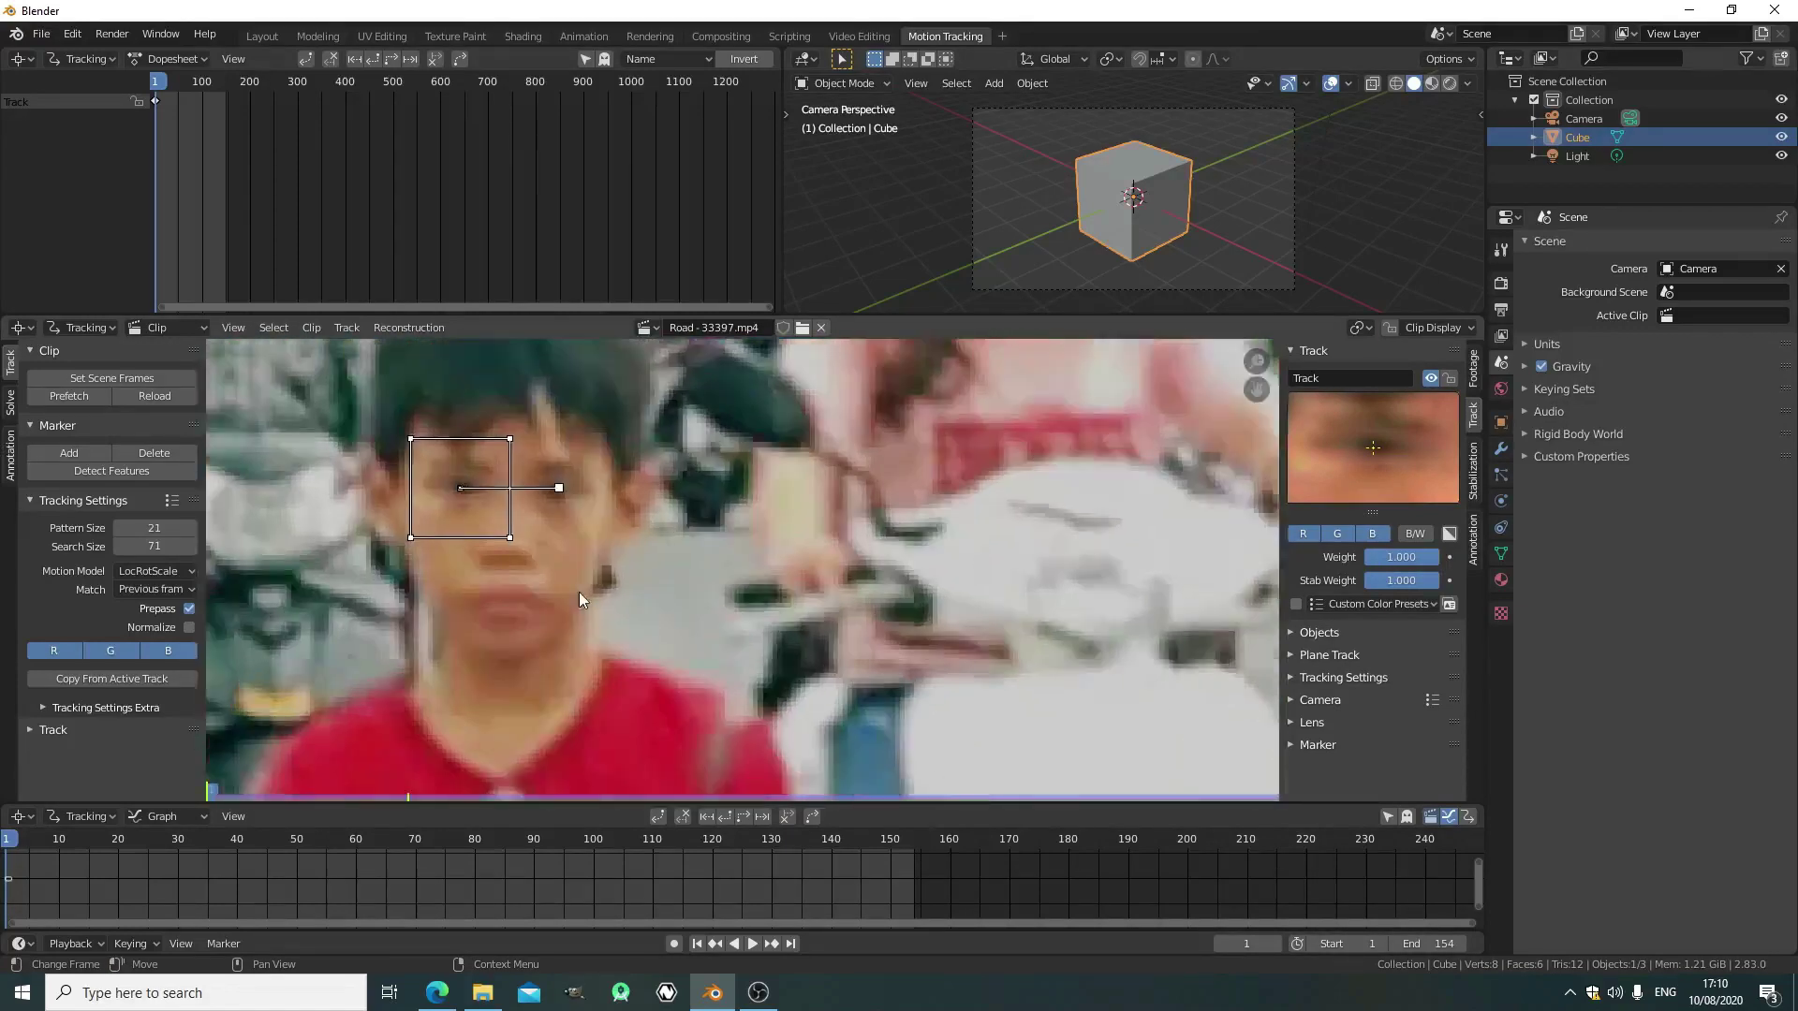
{"action": "mouse_move", "coordinate": [568, 560]}
{"action": "middle_mouse_down"}
{"action": "mouse_move", "coordinate": [524, 561]}
{"action": "mouse_move", "coordinate": [703, 635]}
{"action": "middle_mouse_up"}
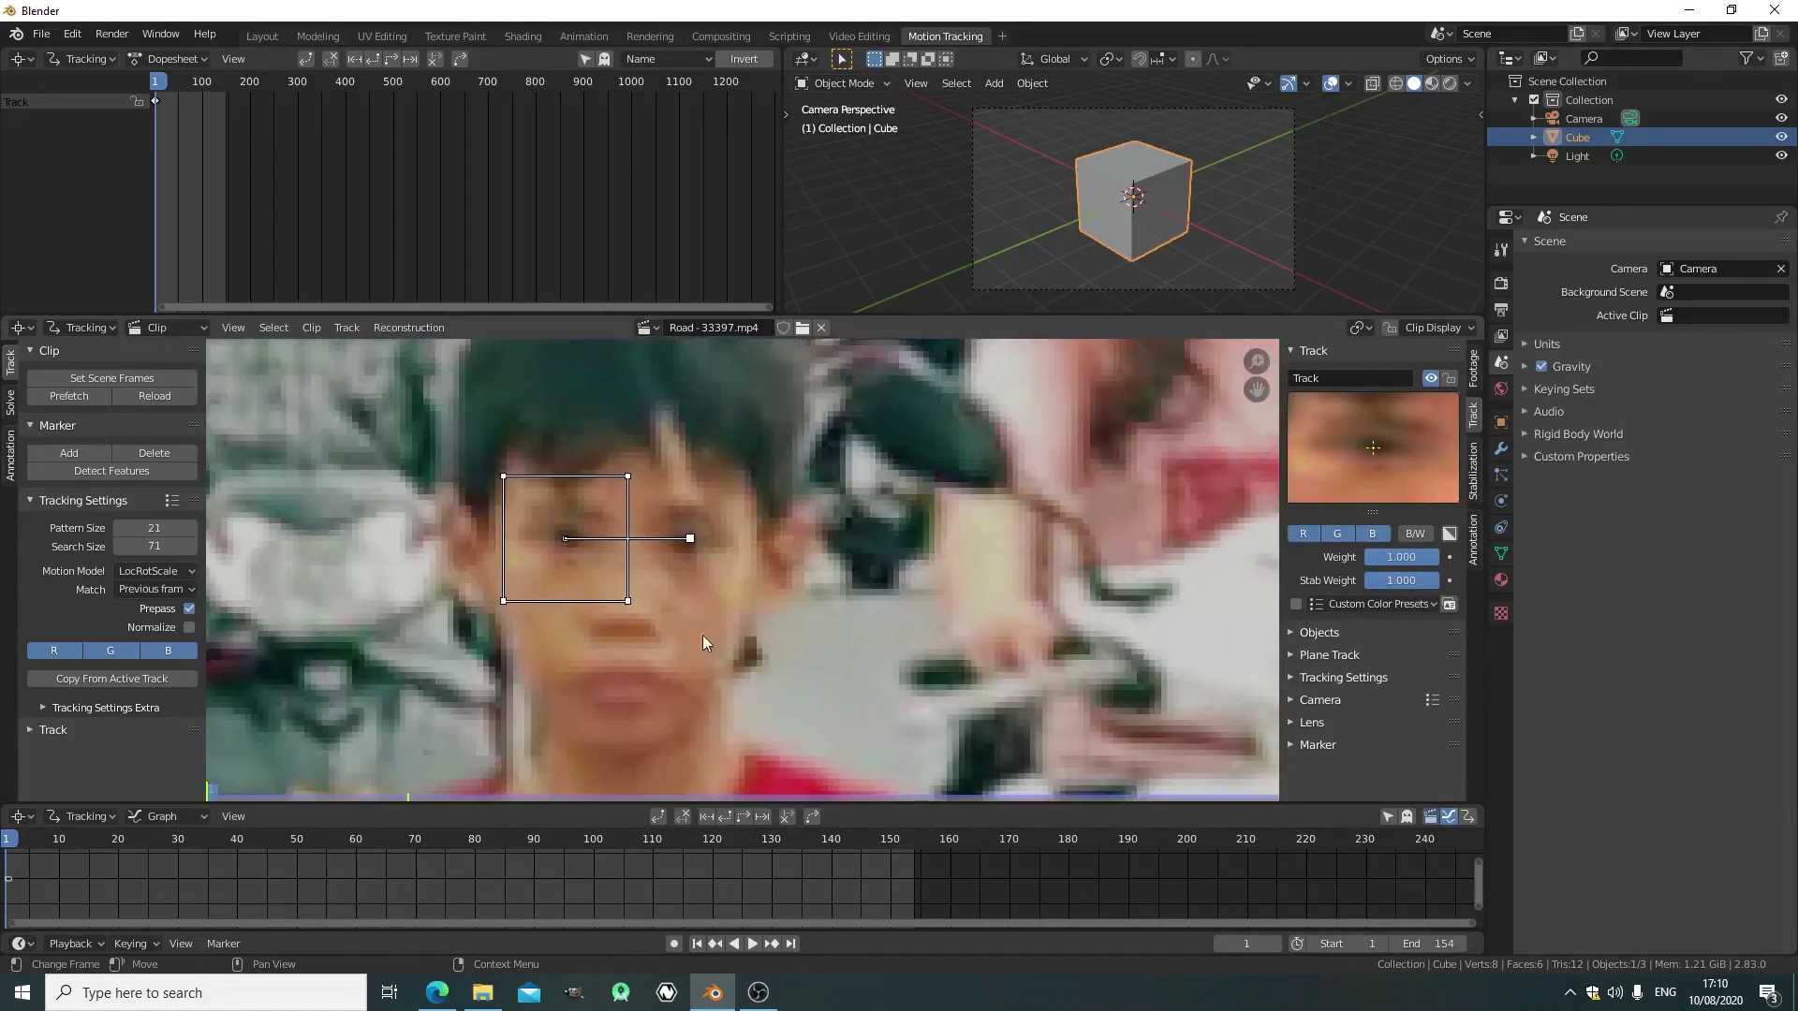
Track the marker forward through the clip and realign it with the boy's eye at frame 69
{"action": "left_click", "coordinate": [746, 816]}
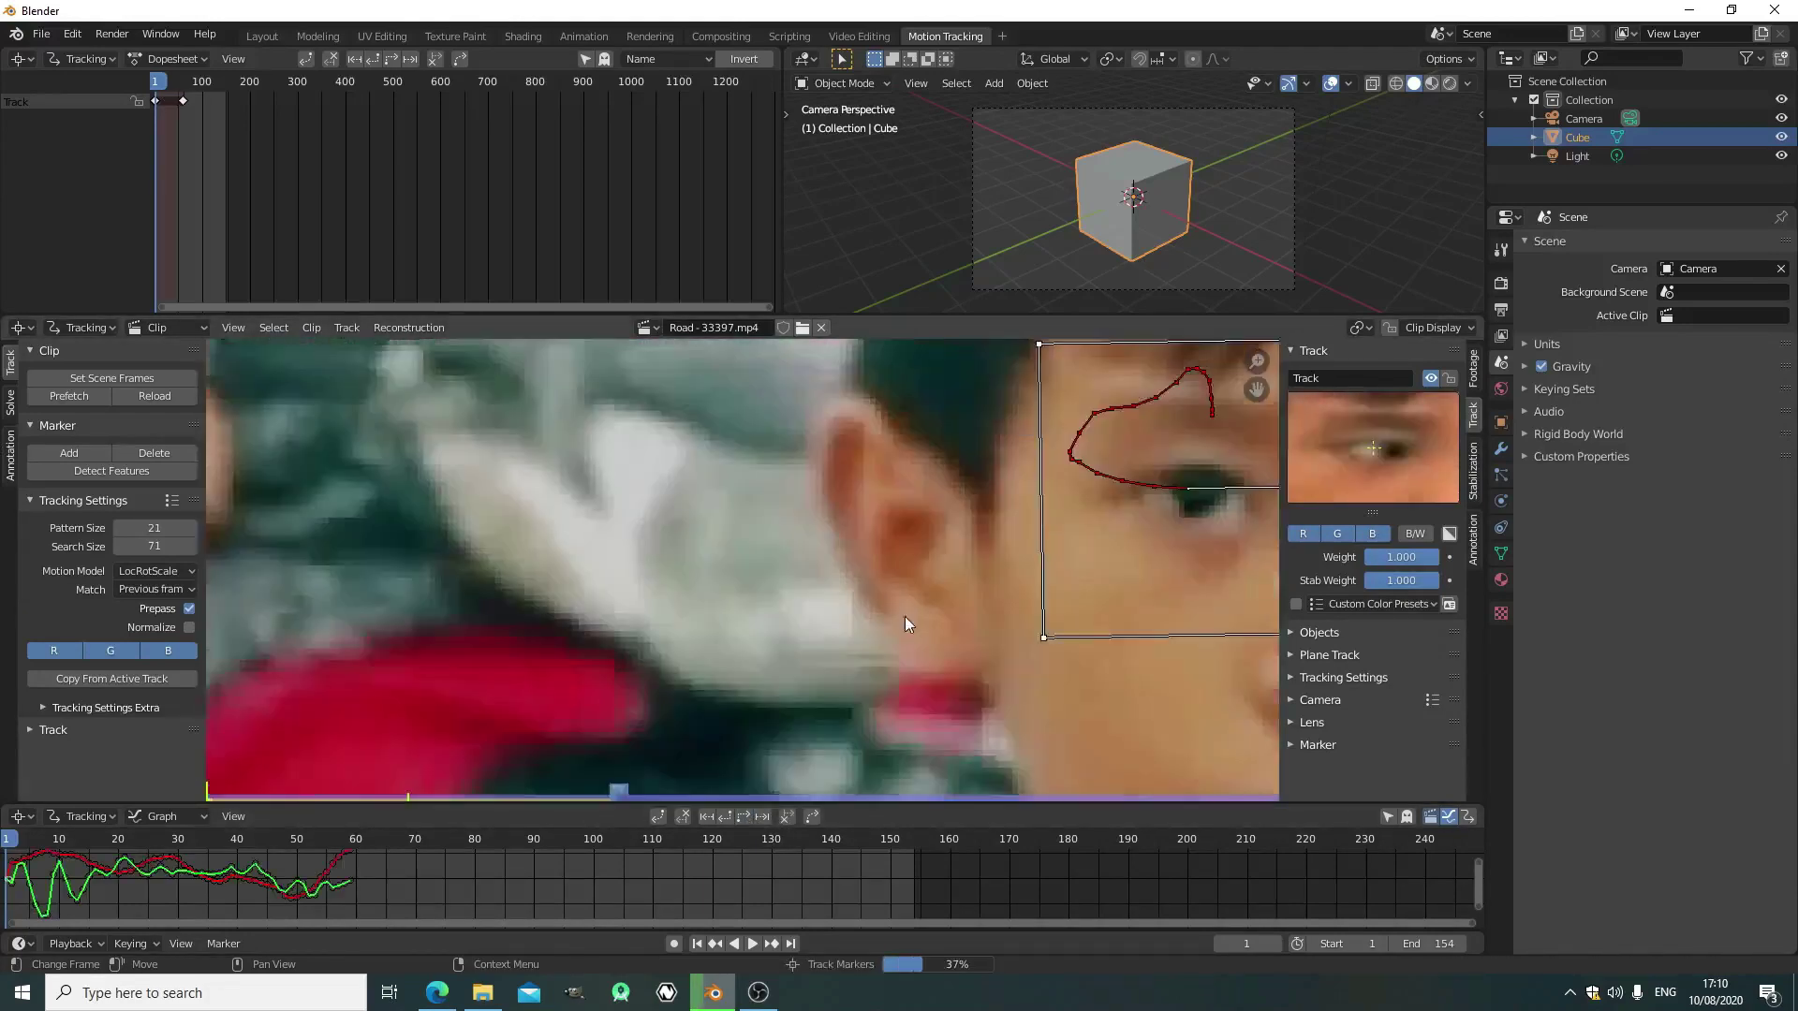
{"action": "scroll", "coordinate": [945, 660], "scroll_direction": "down", "scroll_amount": 3}
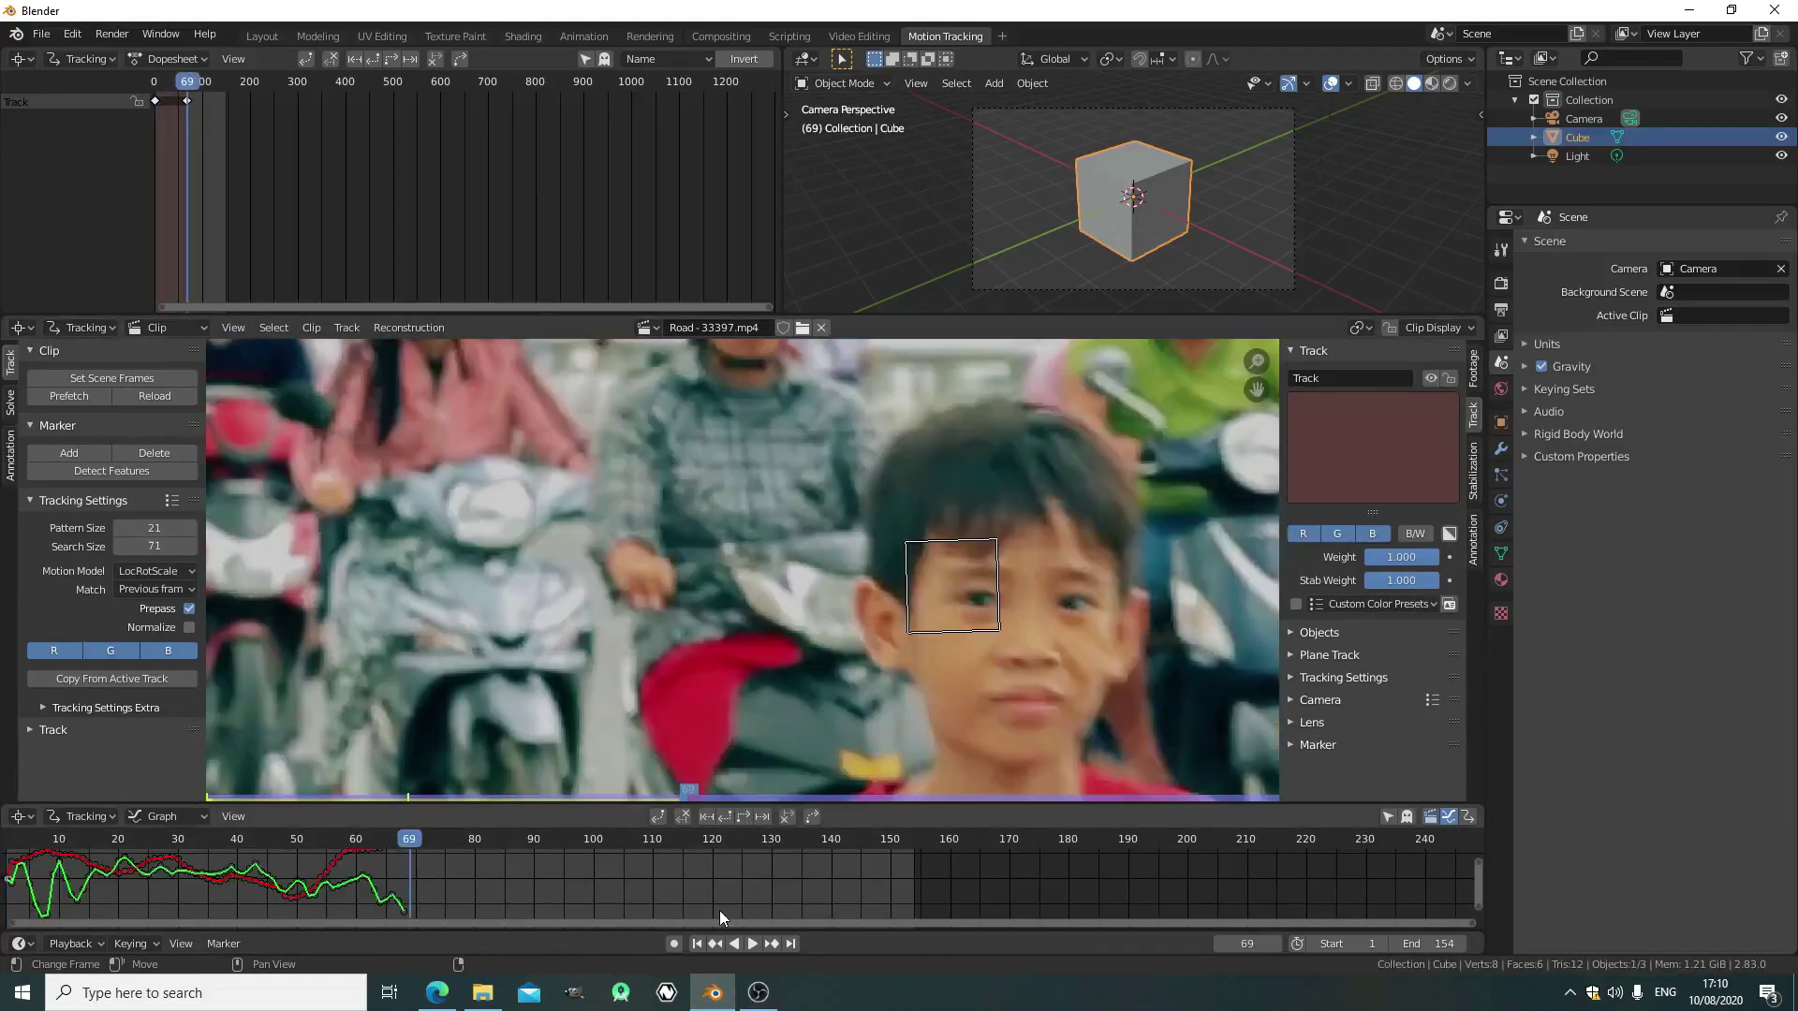
{"action": "left_click_drag", "start_coordinate": [395, 841], "coordinate": [392, 840]}
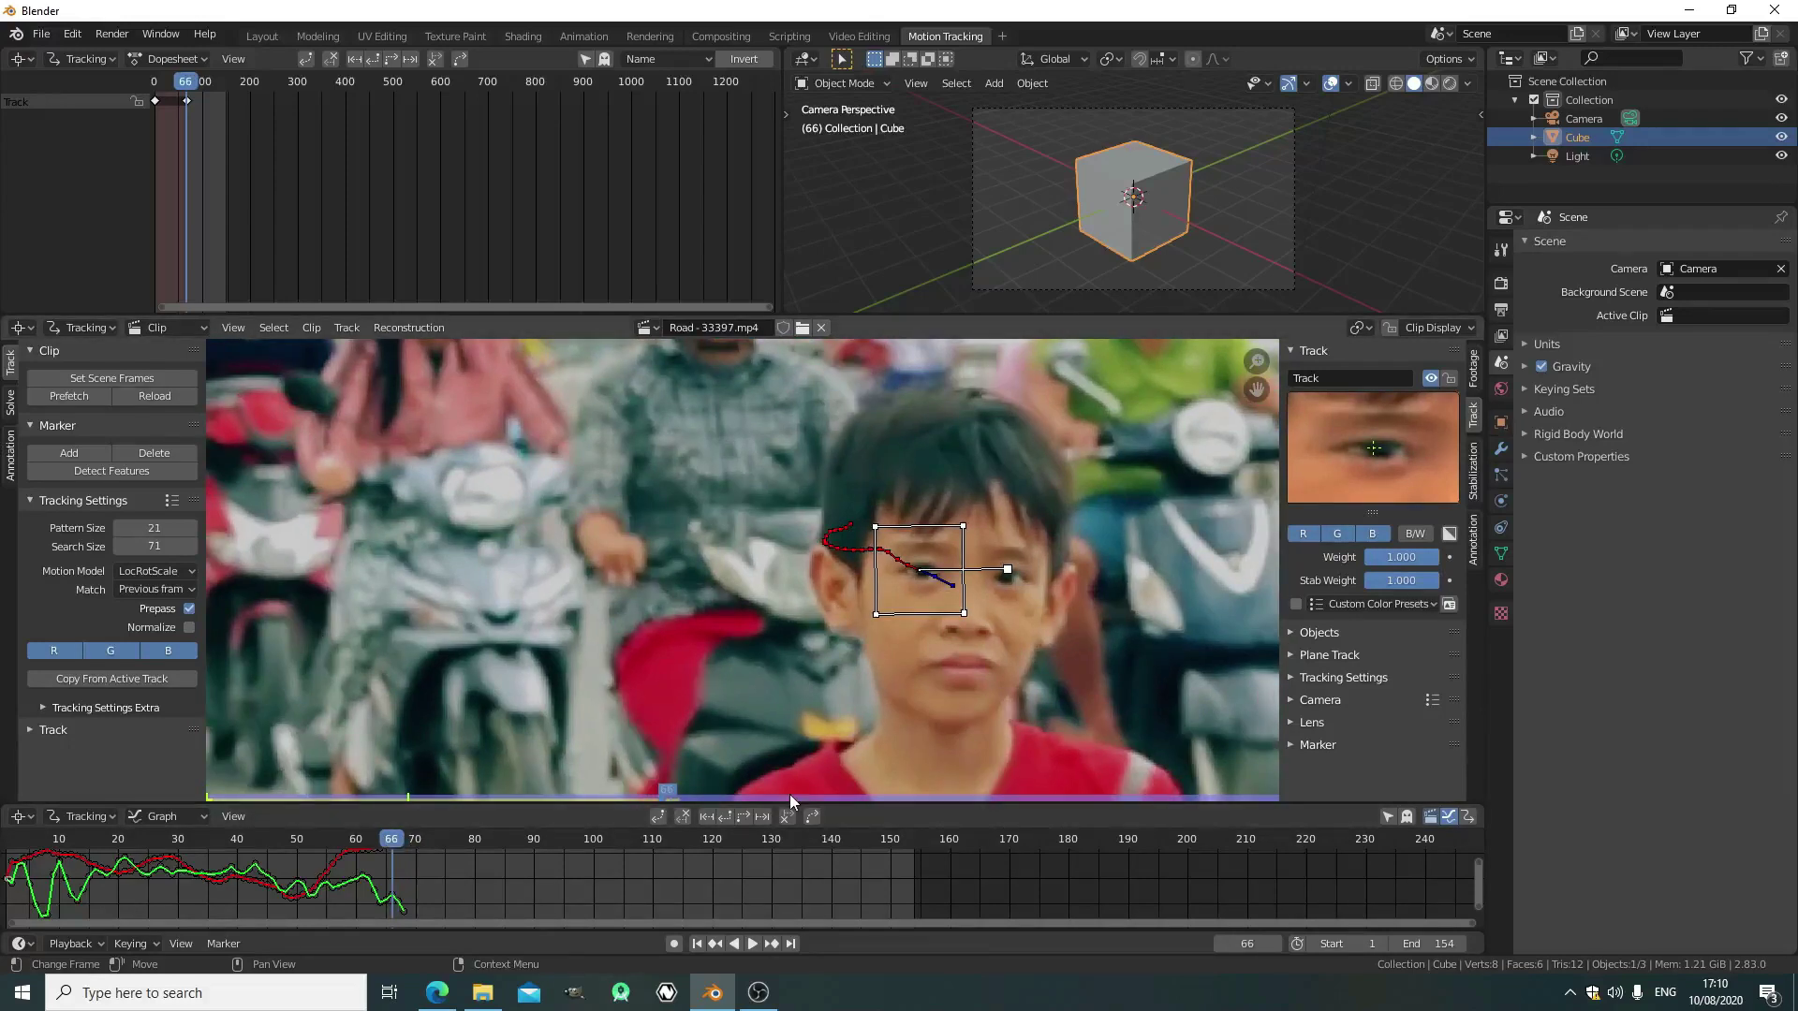
{"action": "key", "text": "Right"}
{"action": "key", "text": "Right"}
{"action": "key", "text": "Right"}
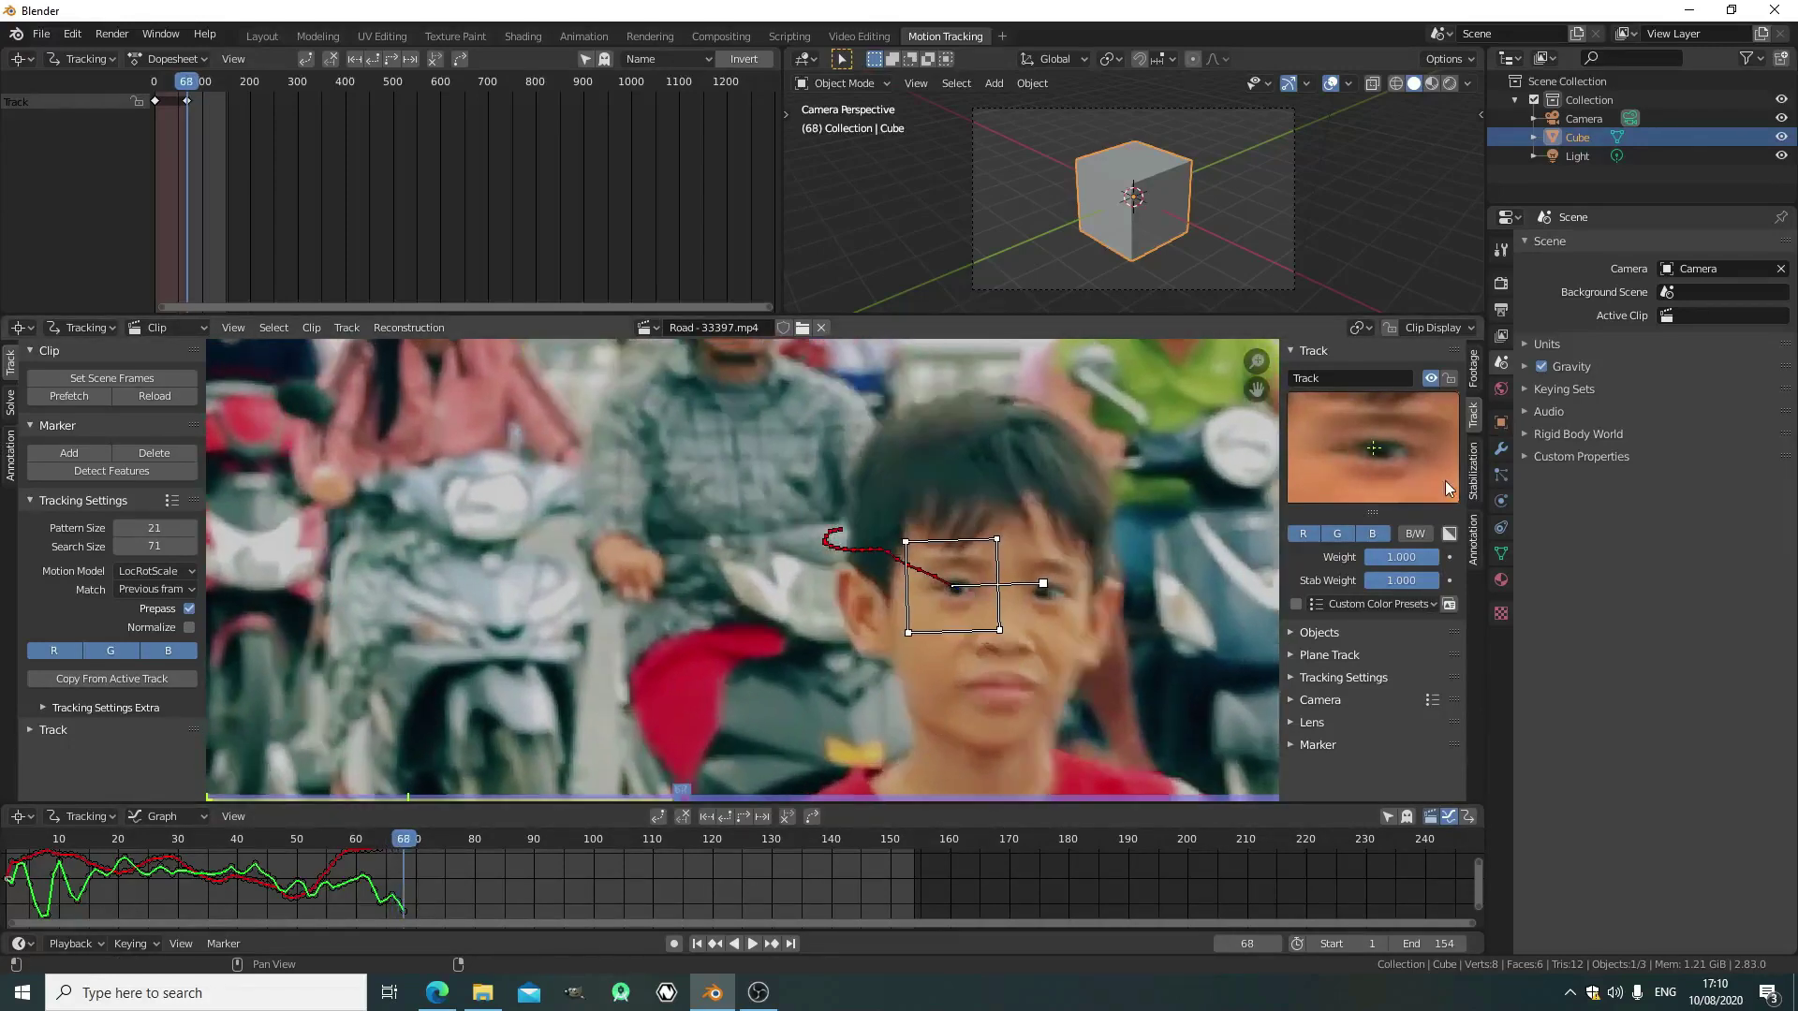
{"action": "key", "text": "d"}
{"action": "left_click_drag", "start_coordinate": [966, 596], "coordinate": [984, 611]}
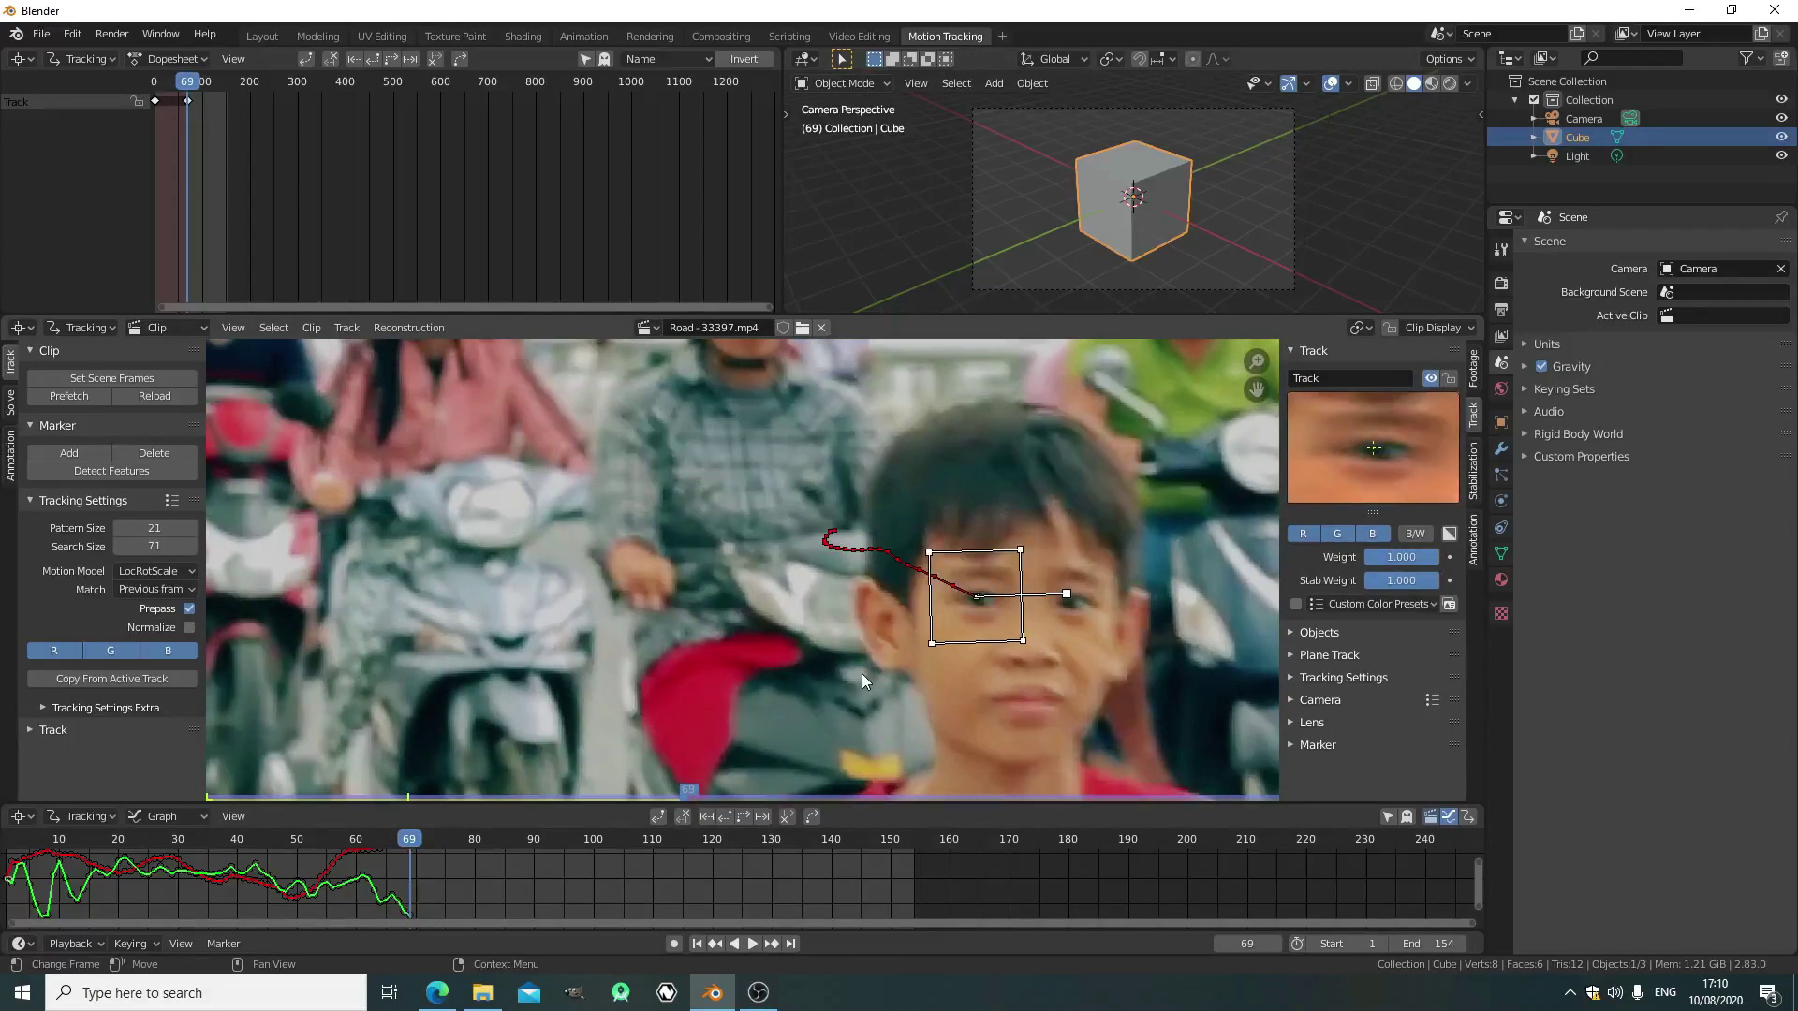
Continue tracking forward from frame 69, moving the marker back onto the boy's eye wherever it drifts, until he leaves the picture
{"action": "left_click", "coordinate": [739, 819]}
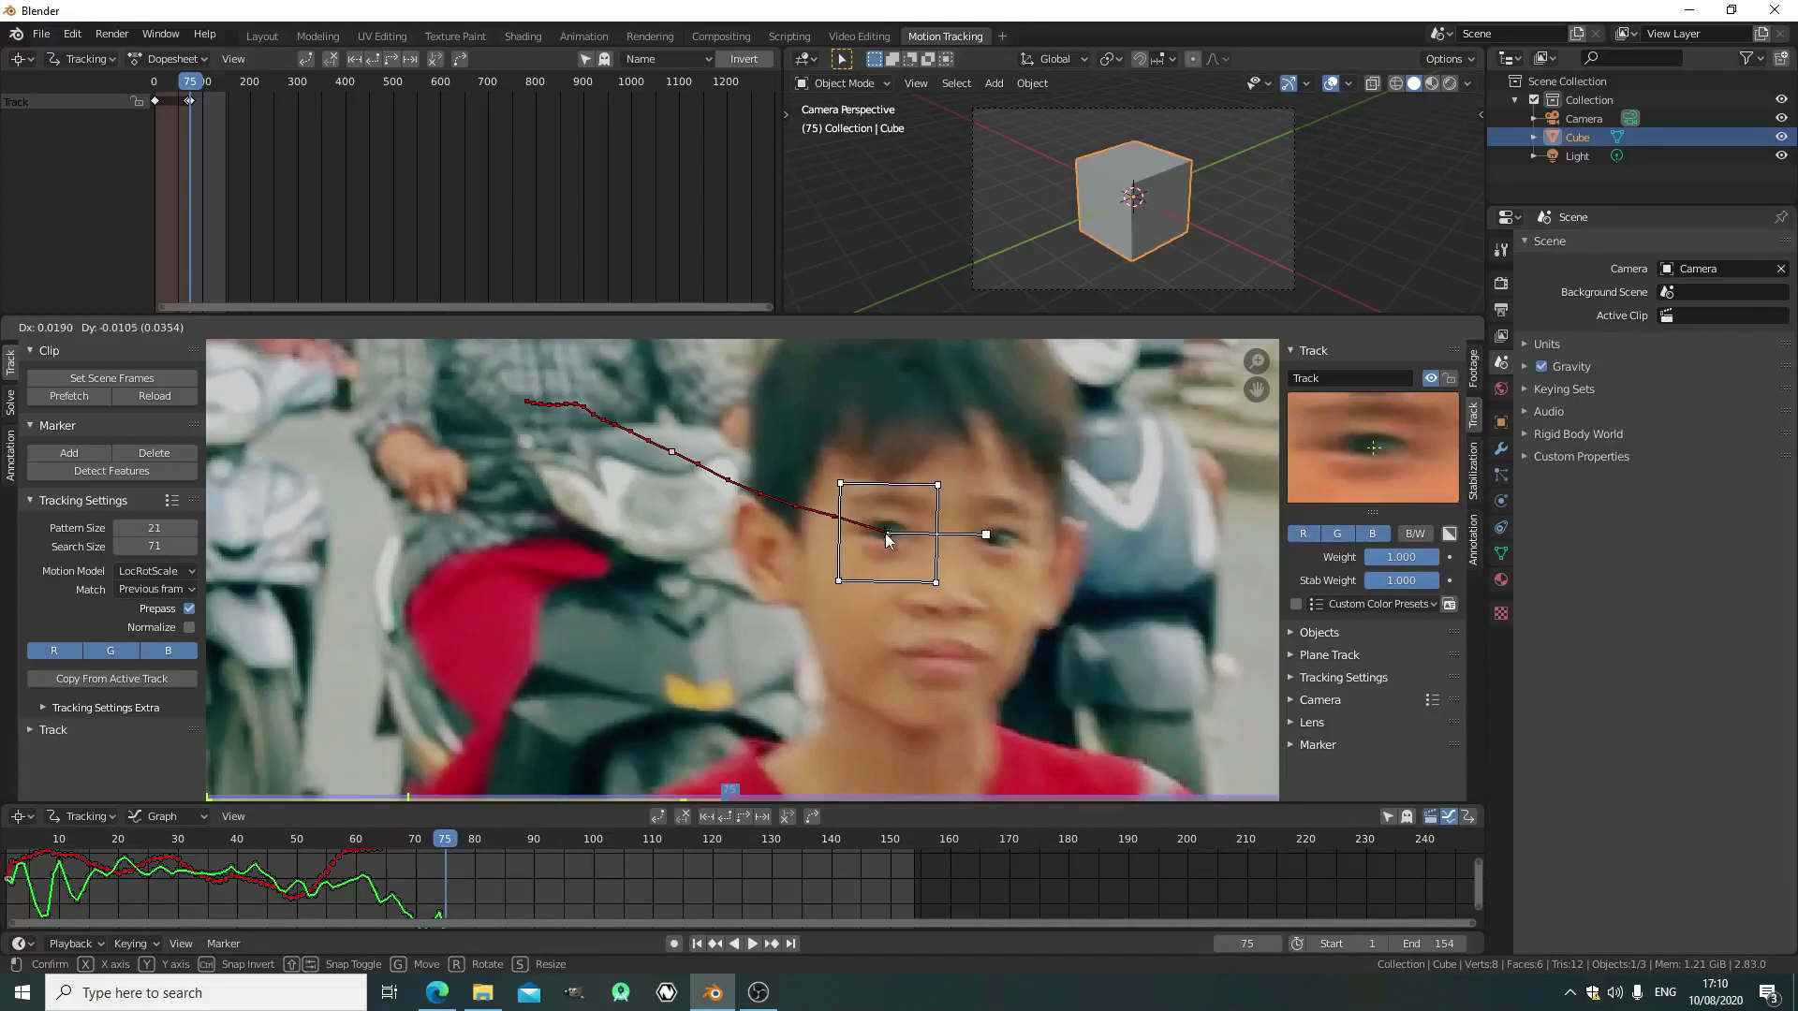
{"action": "left_click", "coordinate": [744, 818]}
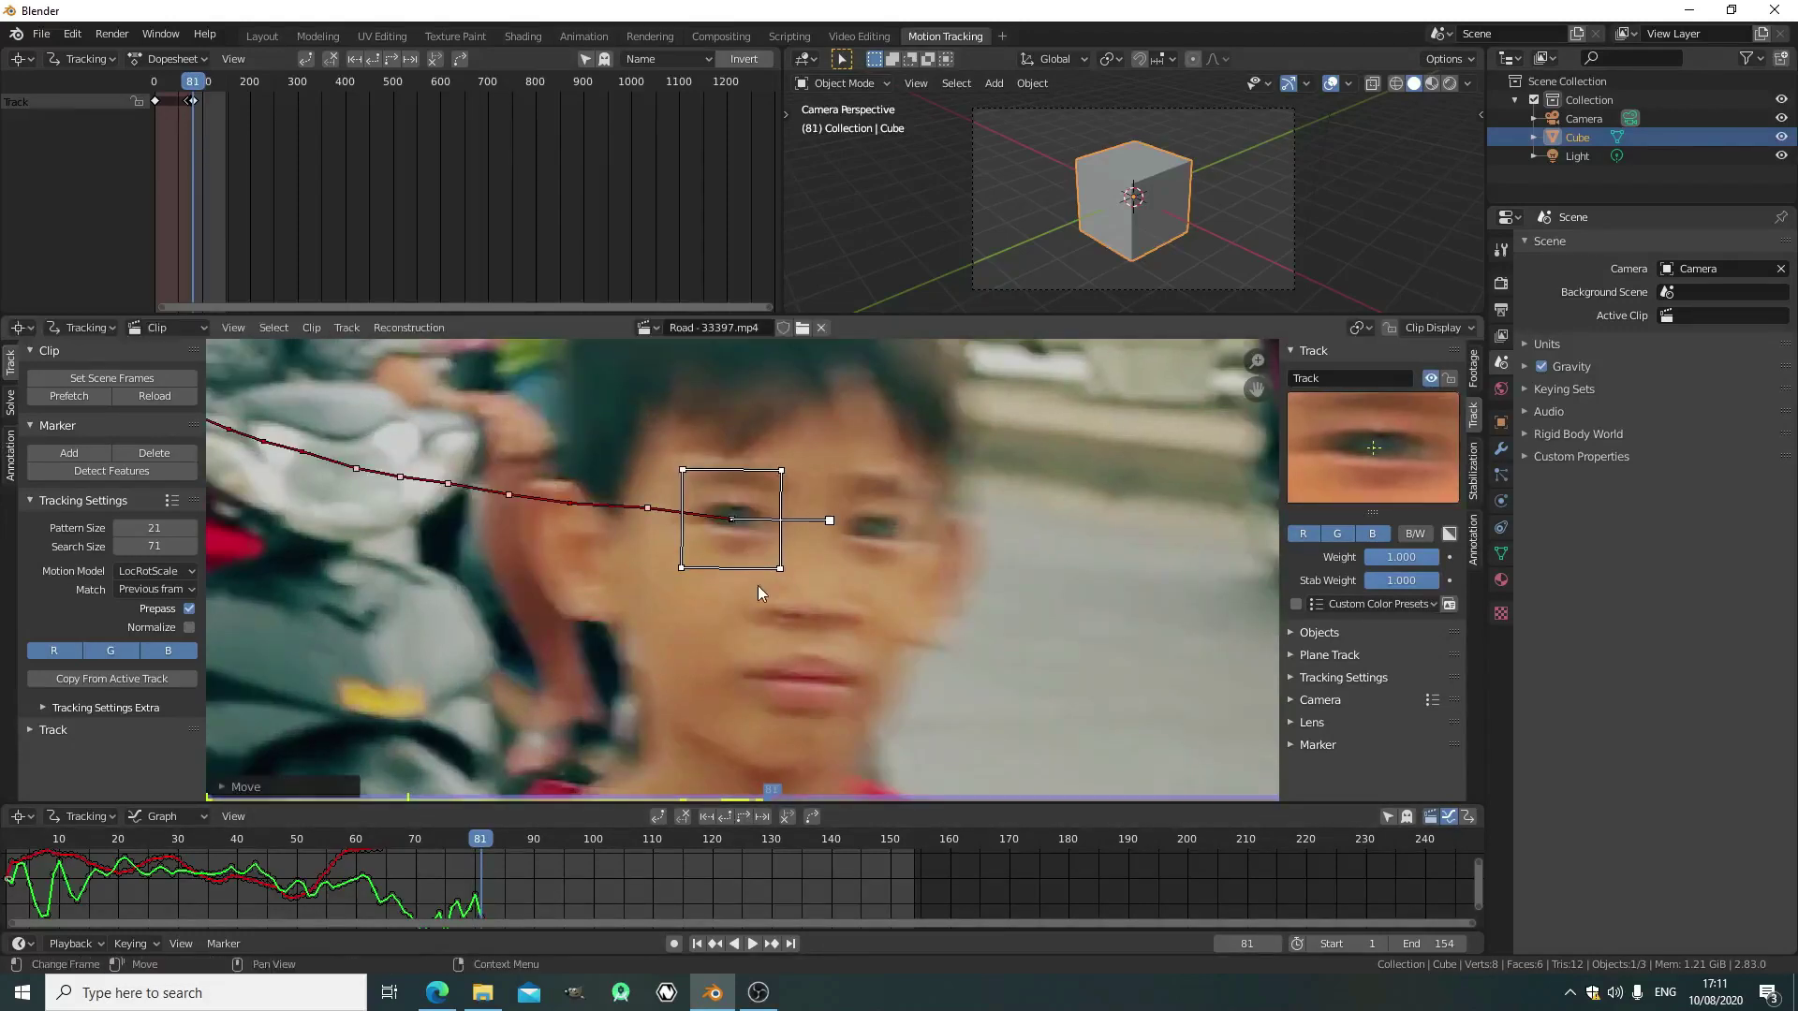
{"action": "key", "text": "g"}
{"action": "left_click", "coordinate": [850, 573]}
{"action": "left_click", "coordinate": [745, 816]}
{"action": "key", "text": "g"}
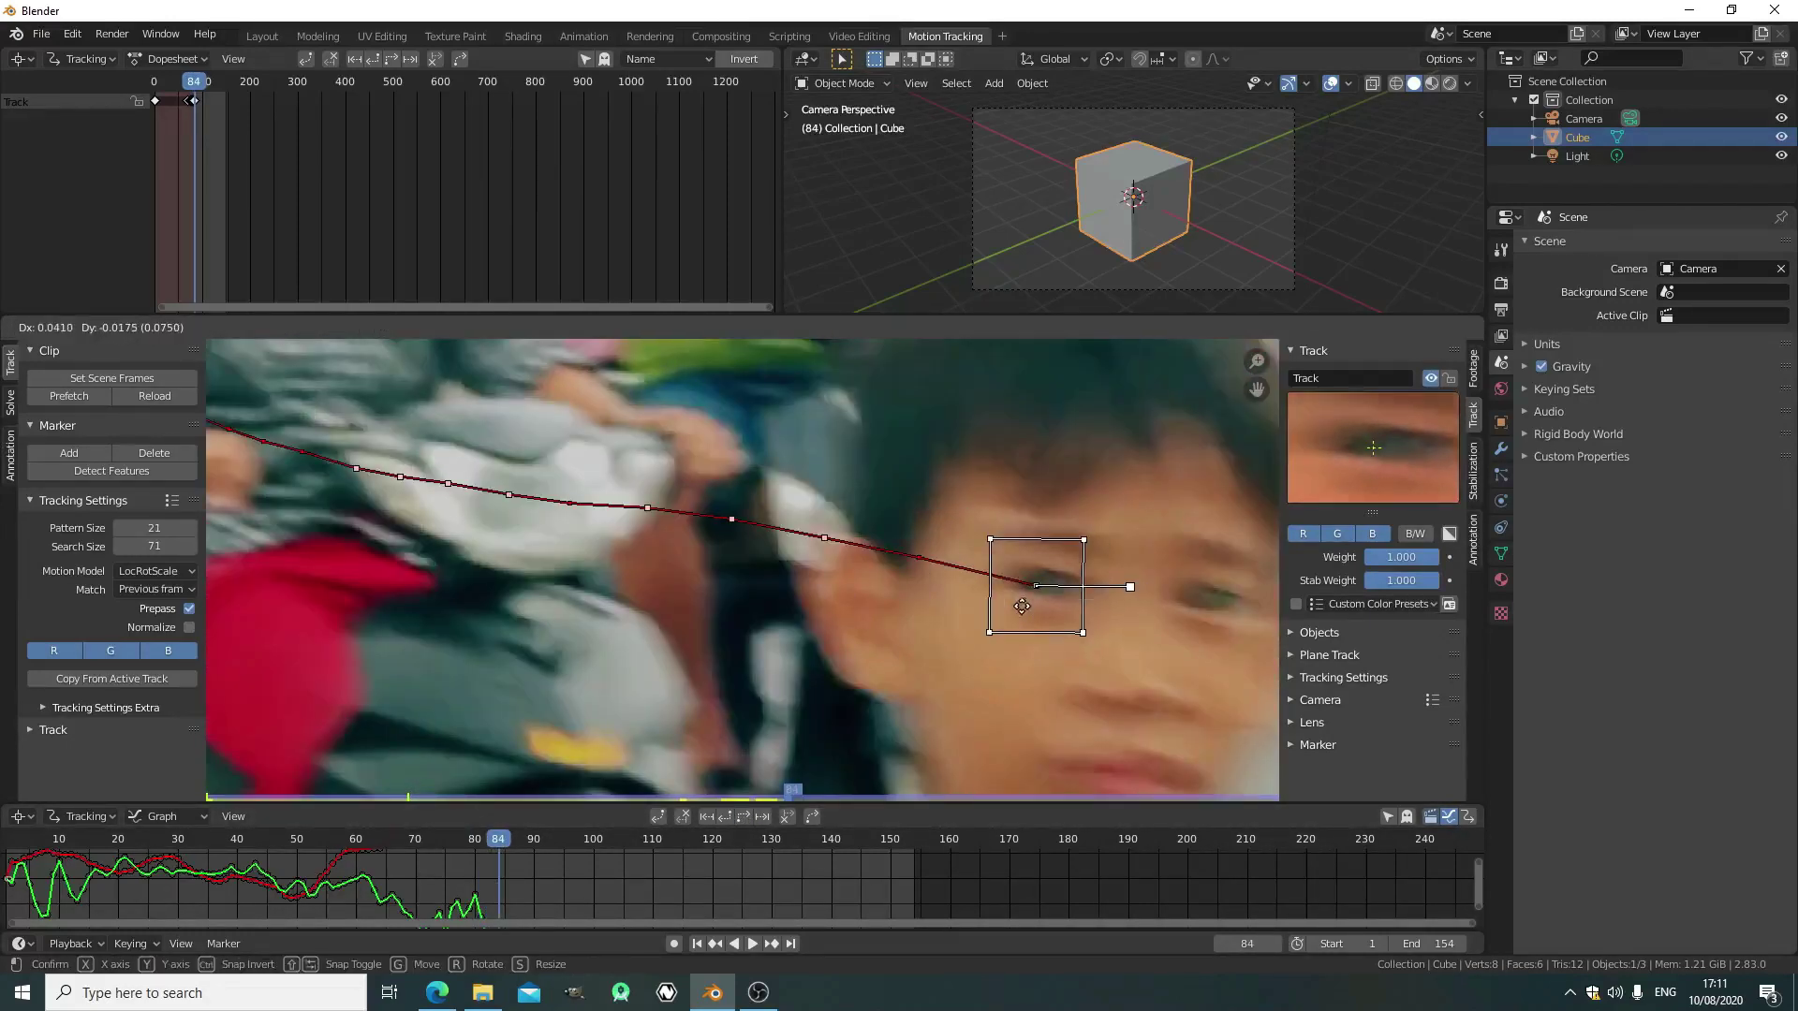
{"action": "left_click", "coordinate": [968, 616]}
{"action": "left_click", "coordinate": [746, 814]}
{"action": "scroll", "coordinate": [899, 646], "scroll_direction": "down", "scroll_amount": 4}
{"action": "key", "text": "g"}
{"action": "left_click", "coordinate": [974, 613]}
{"action": "left_click", "coordinate": [746, 817]}
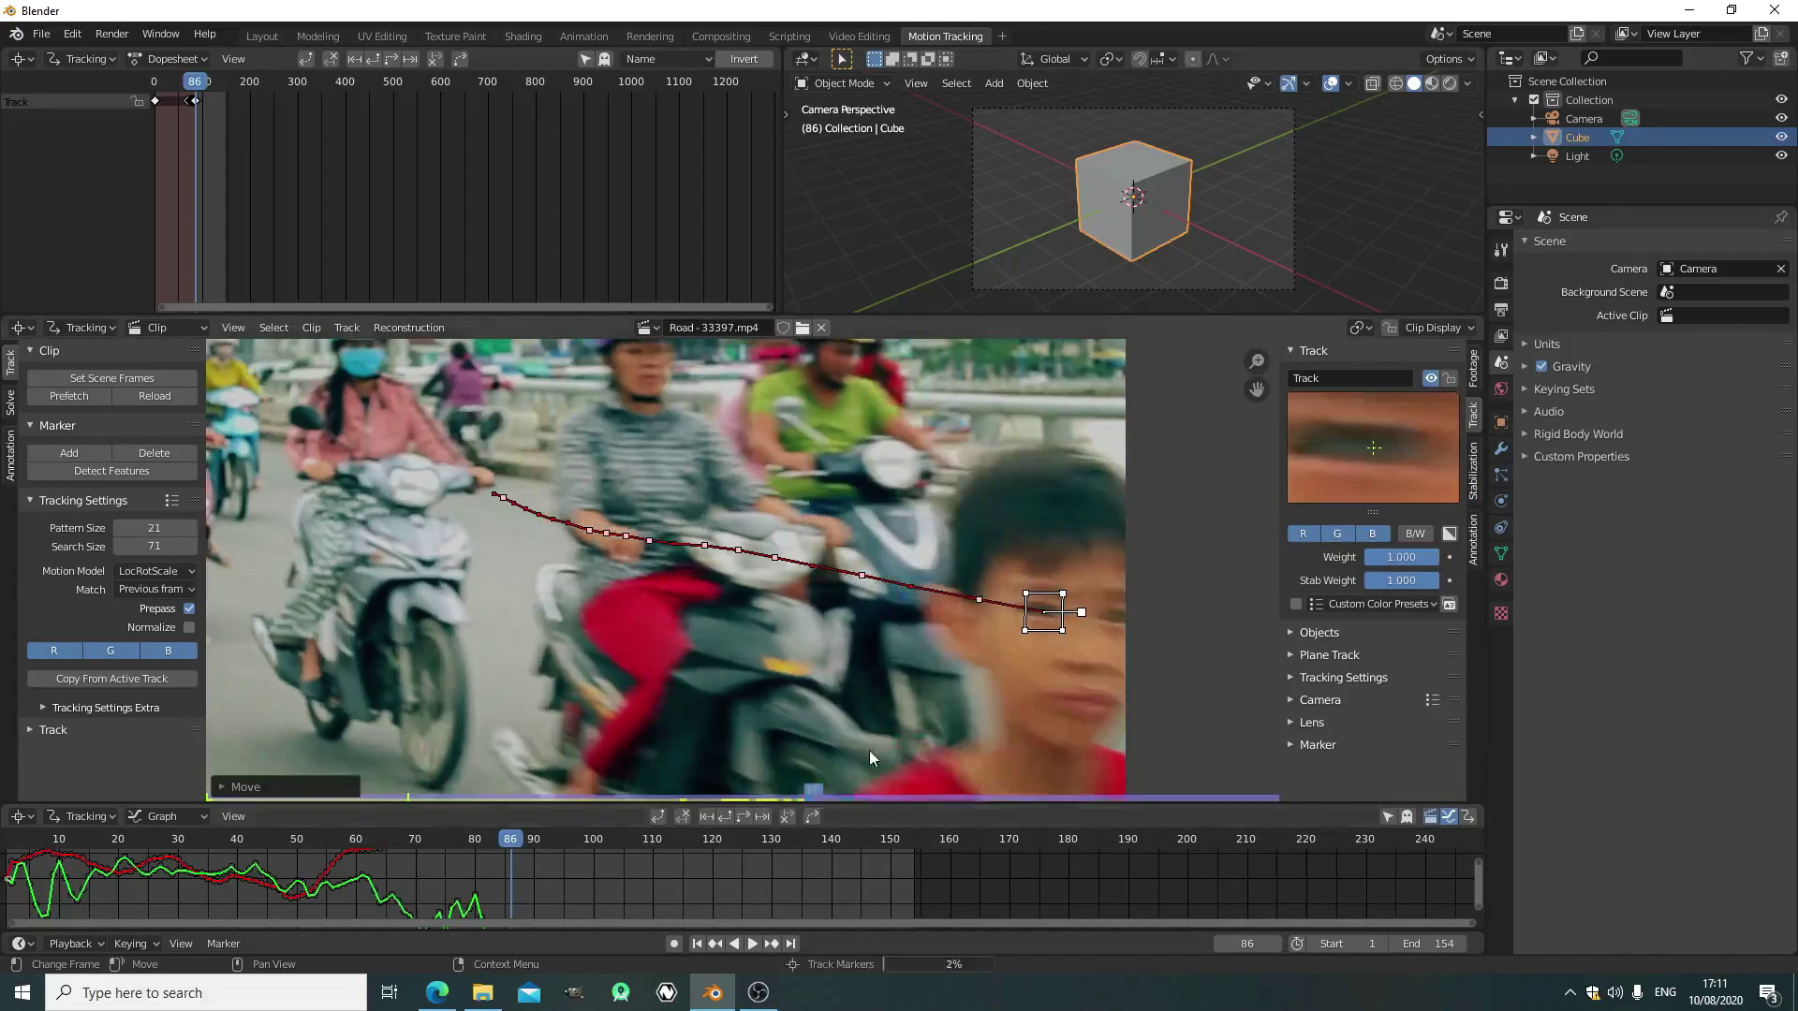
Play the clip from the first frame and check how the marker follows the boy's eye
{"action": "scroll", "coordinate": [856, 740], "scroll_direction": "down", "scroll_amount": 2}
{"action": "left_click", "coordinate": [697, 944]}
{"action": "left_click", "coordinate": [753, 944]}
{"action": "scroll", "coordinate": [626, 554], "scroll_direction": "up", "scroll_amount": 6}
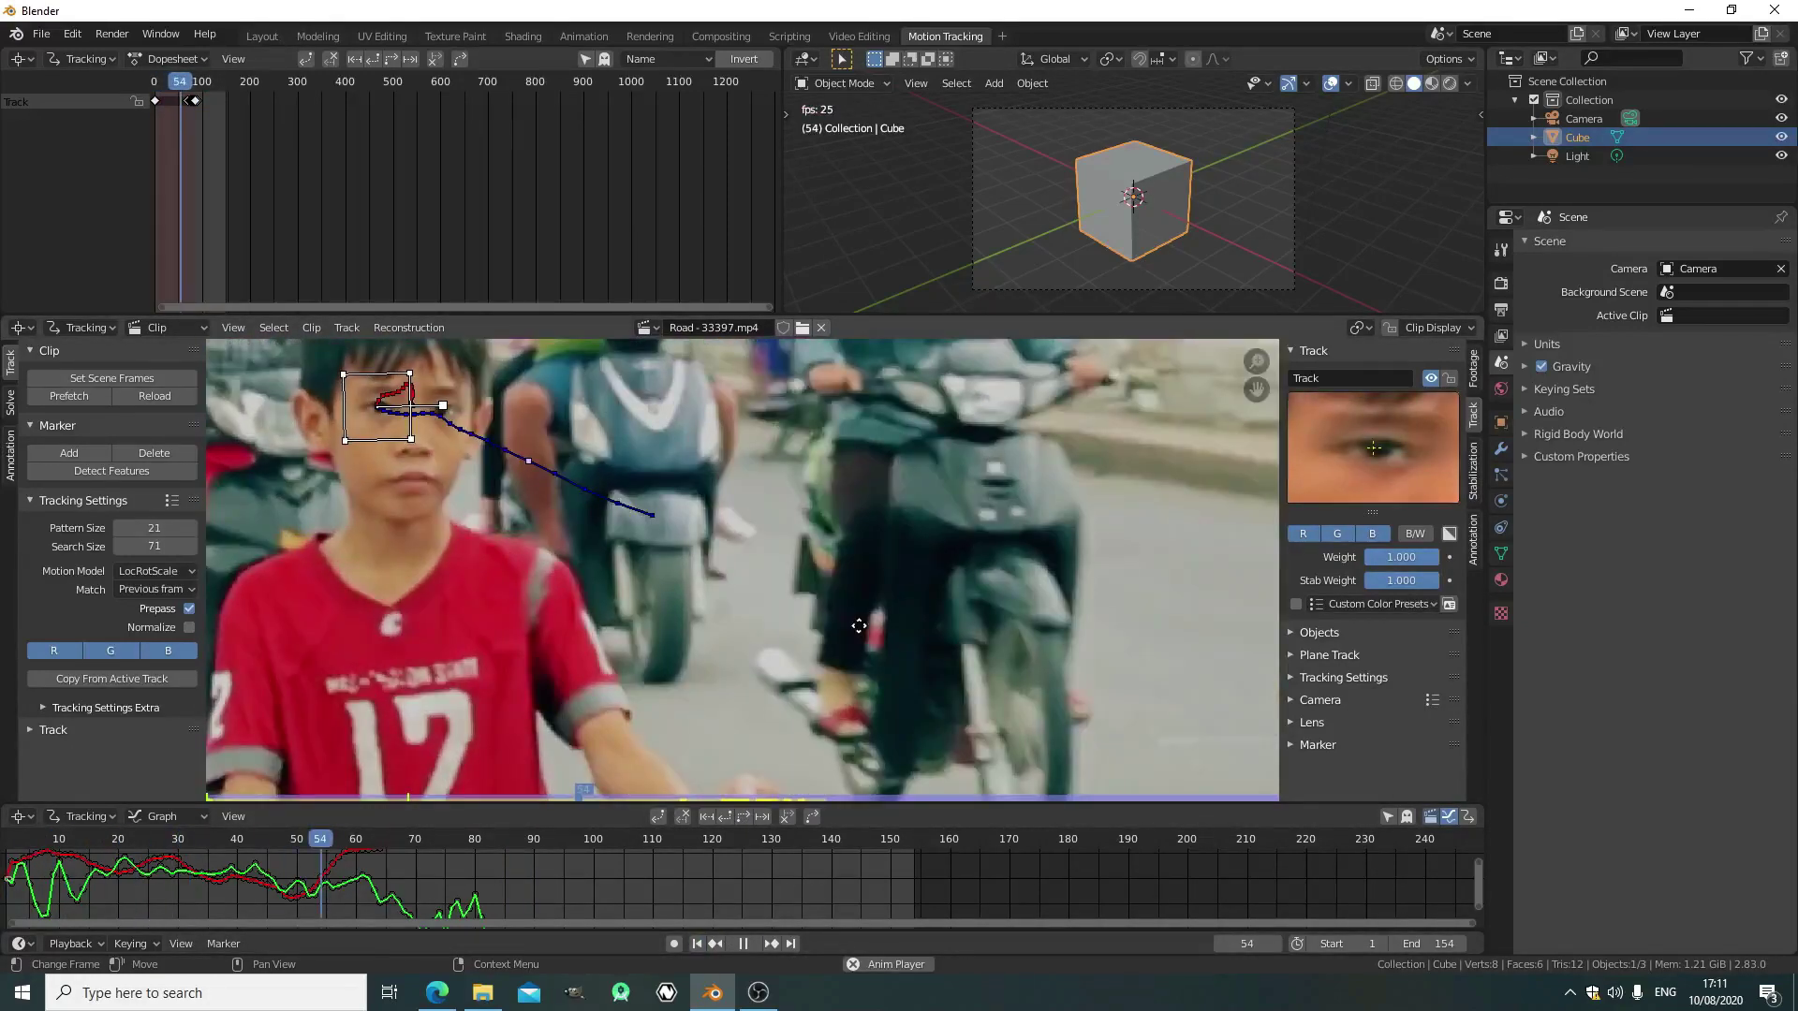
{"action": "middle_click_drag", "start_coordinate": [858, 626], "coordinate": [392, 433]}
{"action": "scroll", "coordinate": [618, 595], "scroll_direction": "down", "scroll_amount": 5}
{"action": "left_click", "coordinate": [744, 944]}
Set the scene's end frame to 89 and return to the first frame
{"action": "mouse_move", "coordinate": [1409, 944]}
{"action": "left_mouse_down"}
{"action": "mouse_move", "coordinate": [1346, 944]}
{"action": "mouse_move", "coordinate": [1413, 944]}
{"action": "left_mouse_up"}
{"action": "left_click", "coordinate": [790, 944]}
{"action": "left_click", "coordinate": [735, 944]}
{"action": "key", "text": "Escape"}
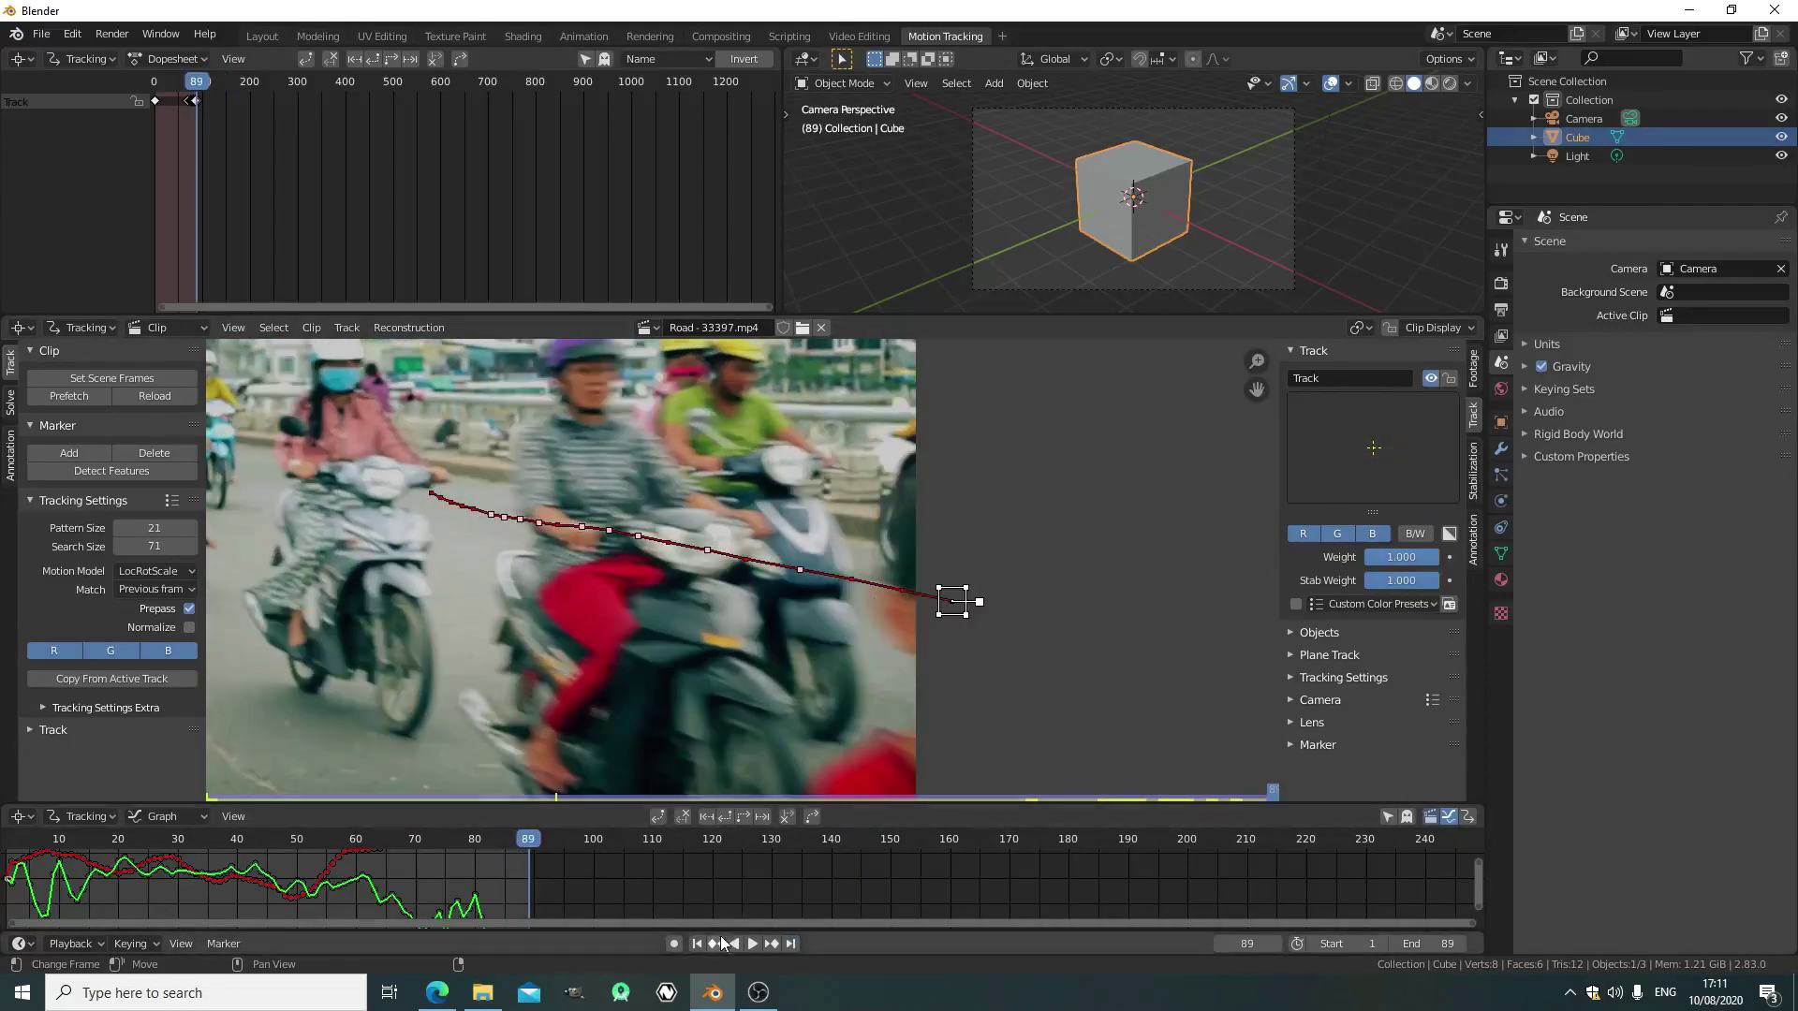
{"action": "left_click", "coordinate": [698, 944]}
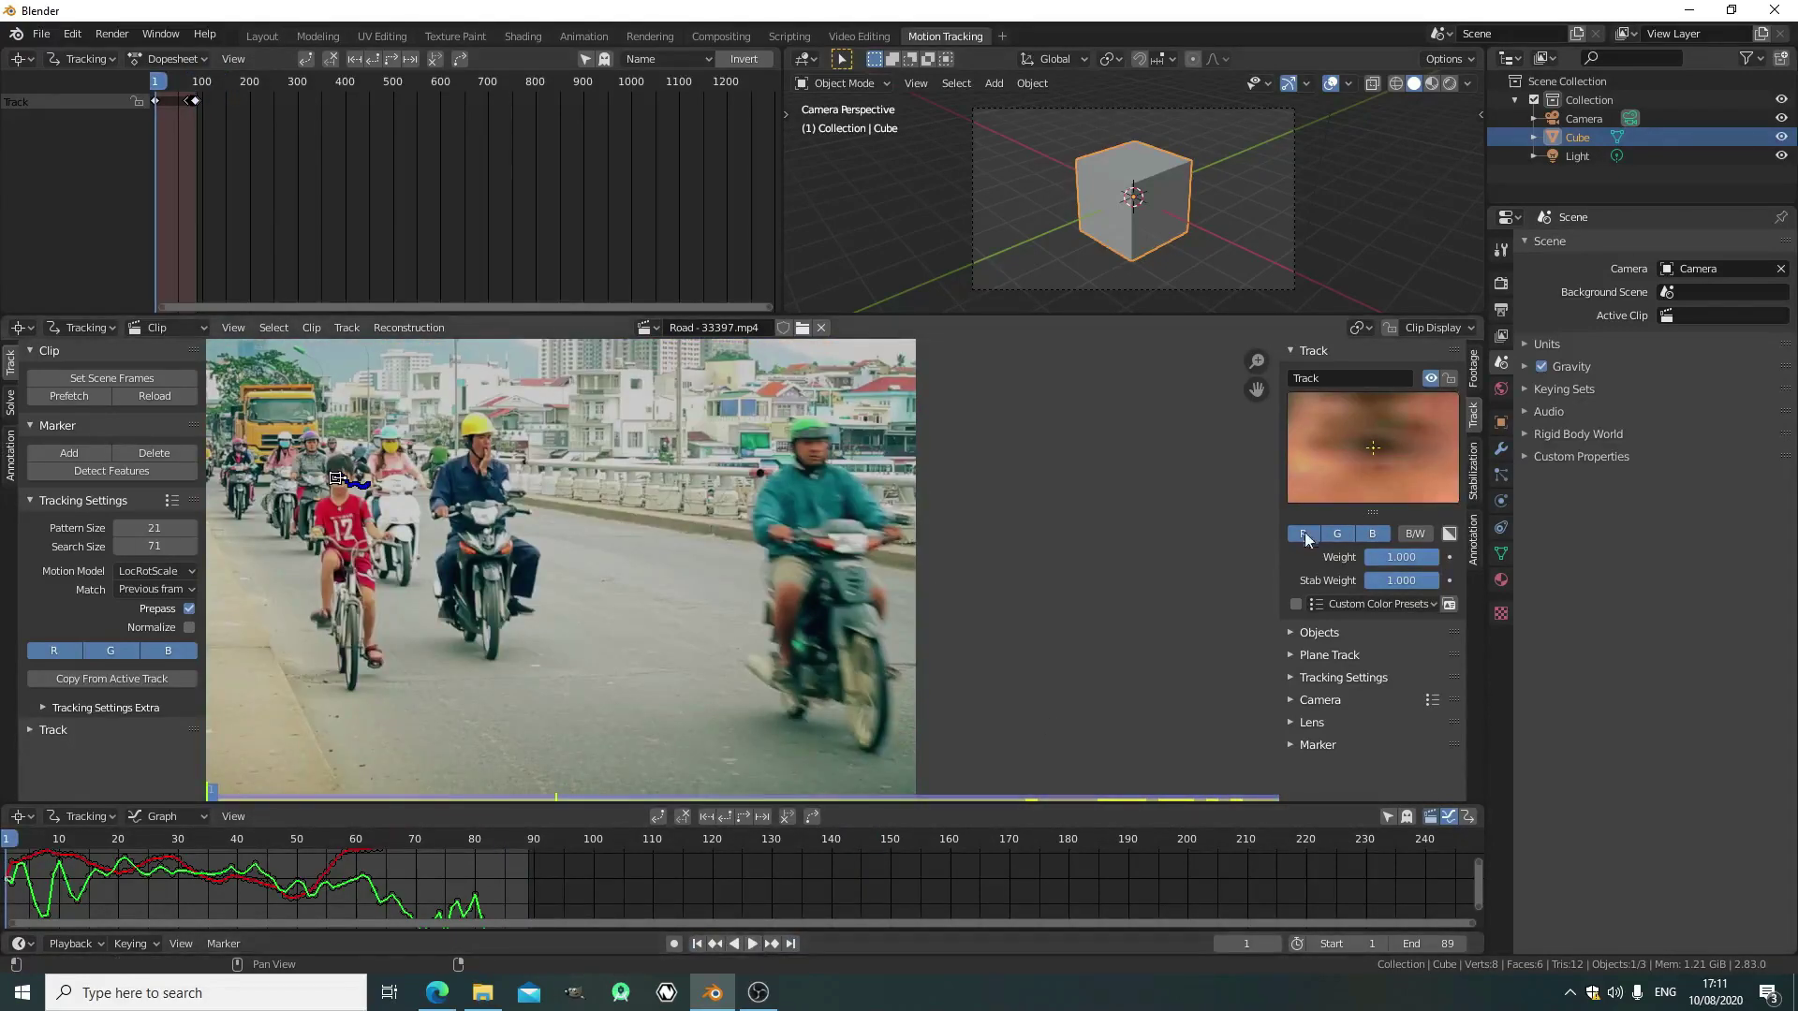
Play the clip to frame 12 and switch the clip editor to Mask mode
{"action": "key", "text": "space"}
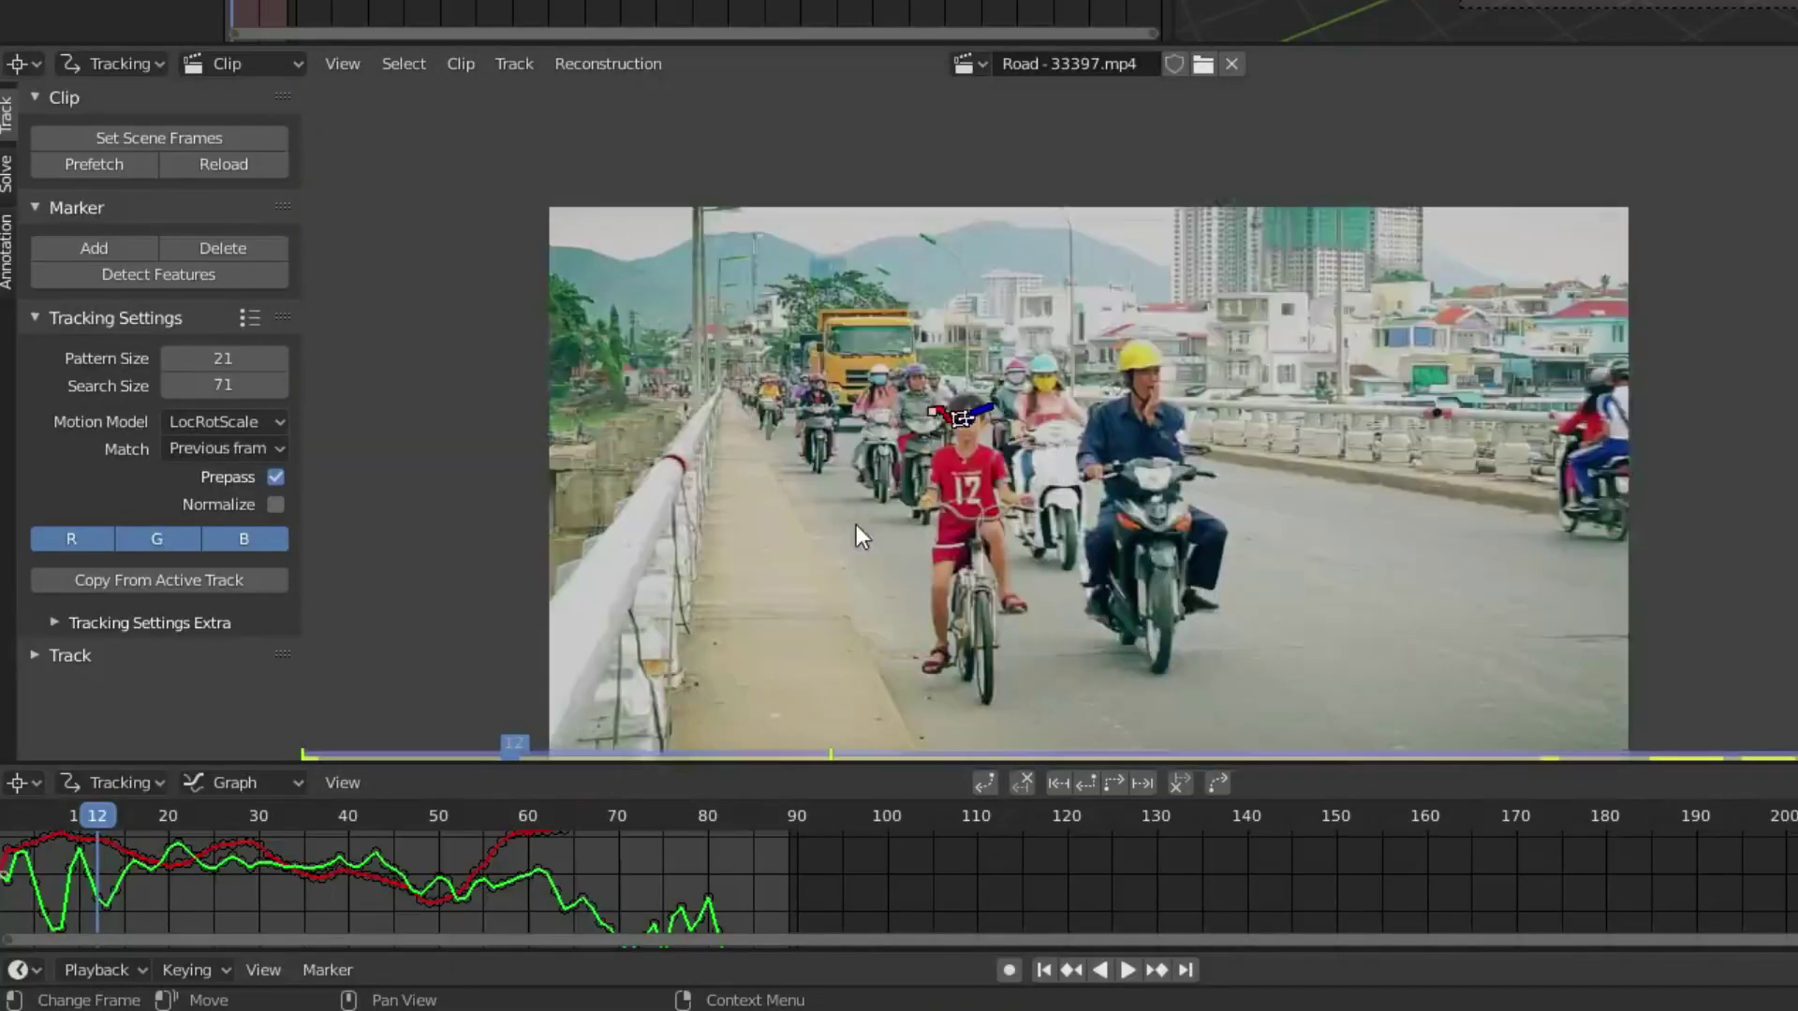
{"action": "scroll", "coordinate": [856, 535], "scroll_direction": "up", "scroll_amount": 3}
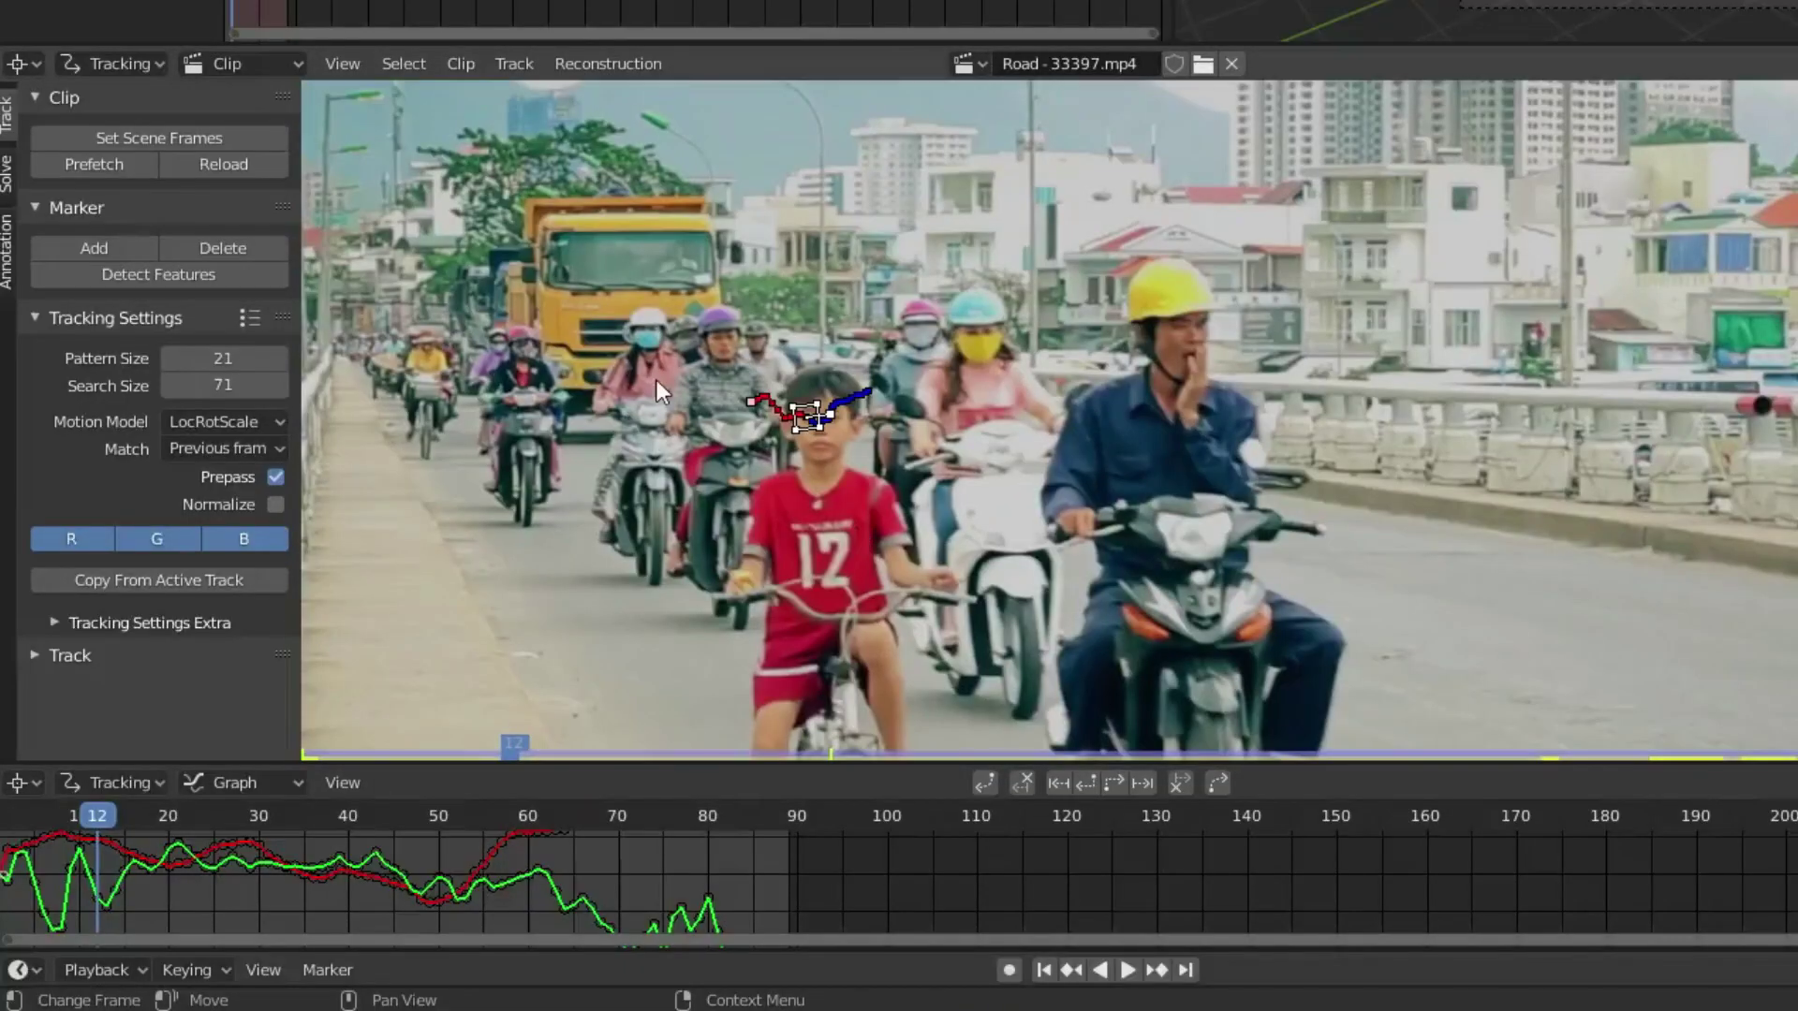
{"action": "left_click", "coordinate": [103, 60]}
{"action": "left_click", "coordinate": [115, 119]}
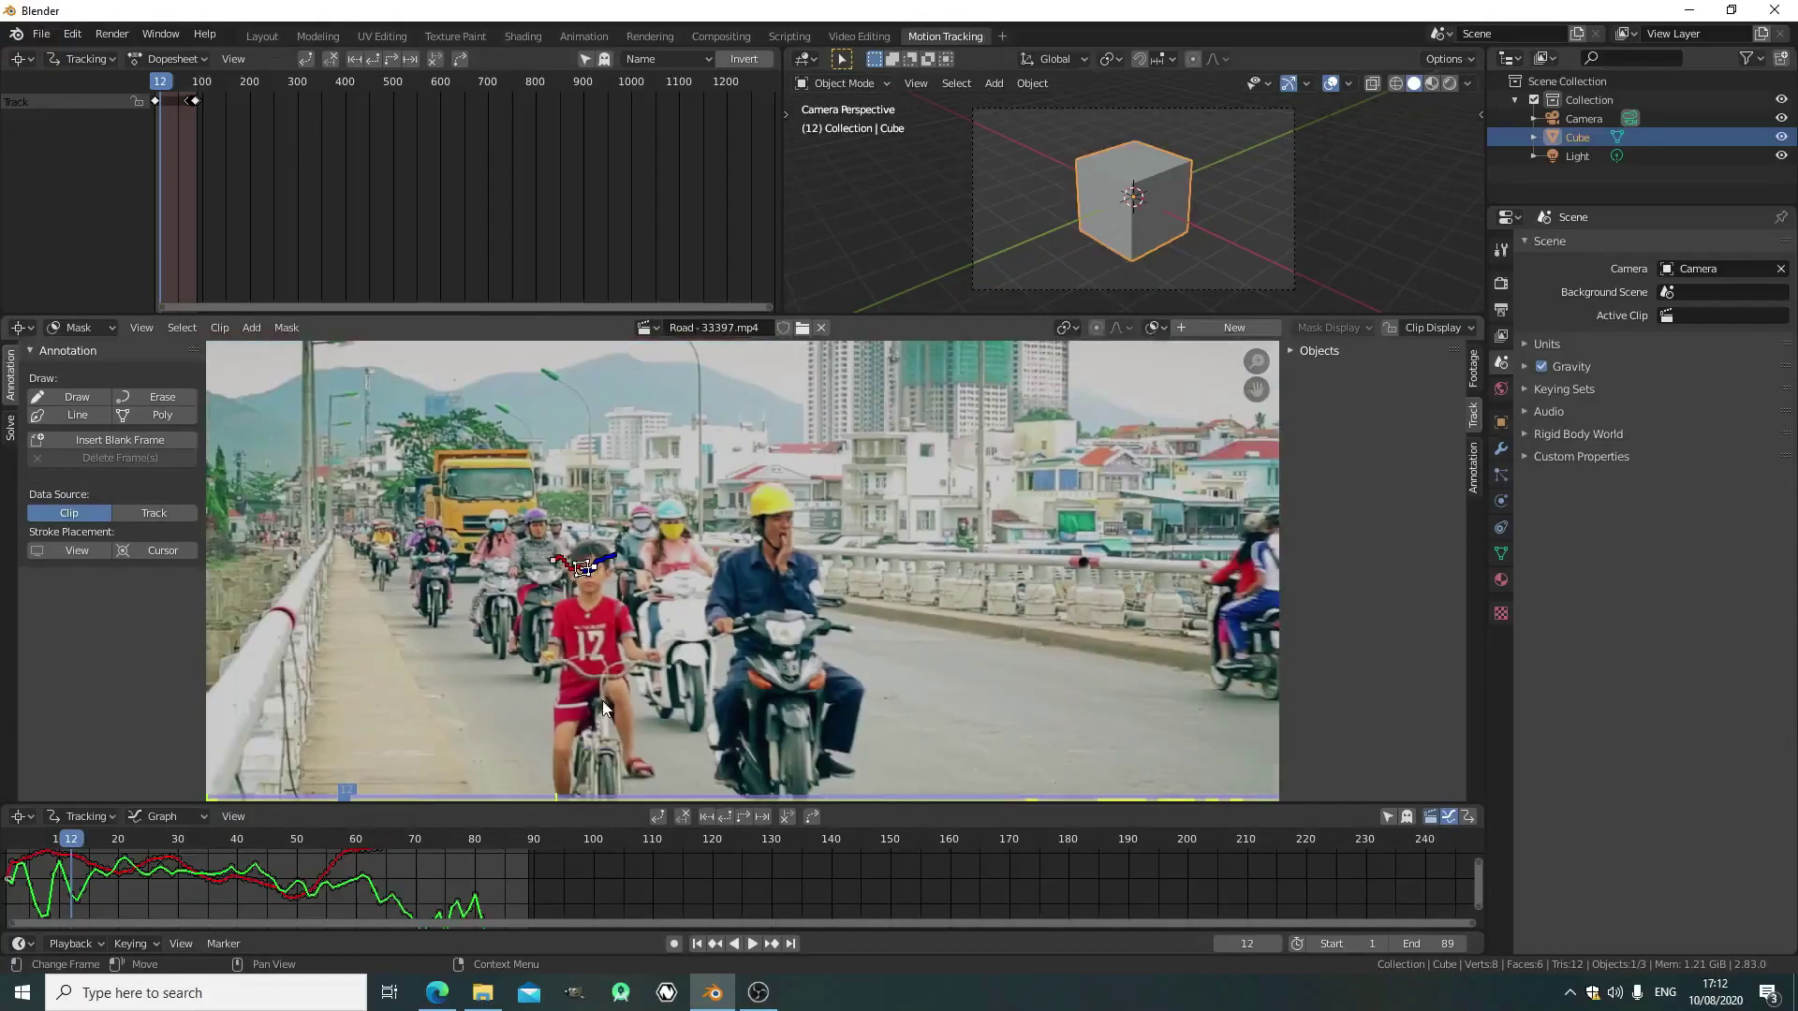
Add a circle mask and move it over the boy's head at frame 12
{"action": "left_click", "coordinate": [251, 326]}
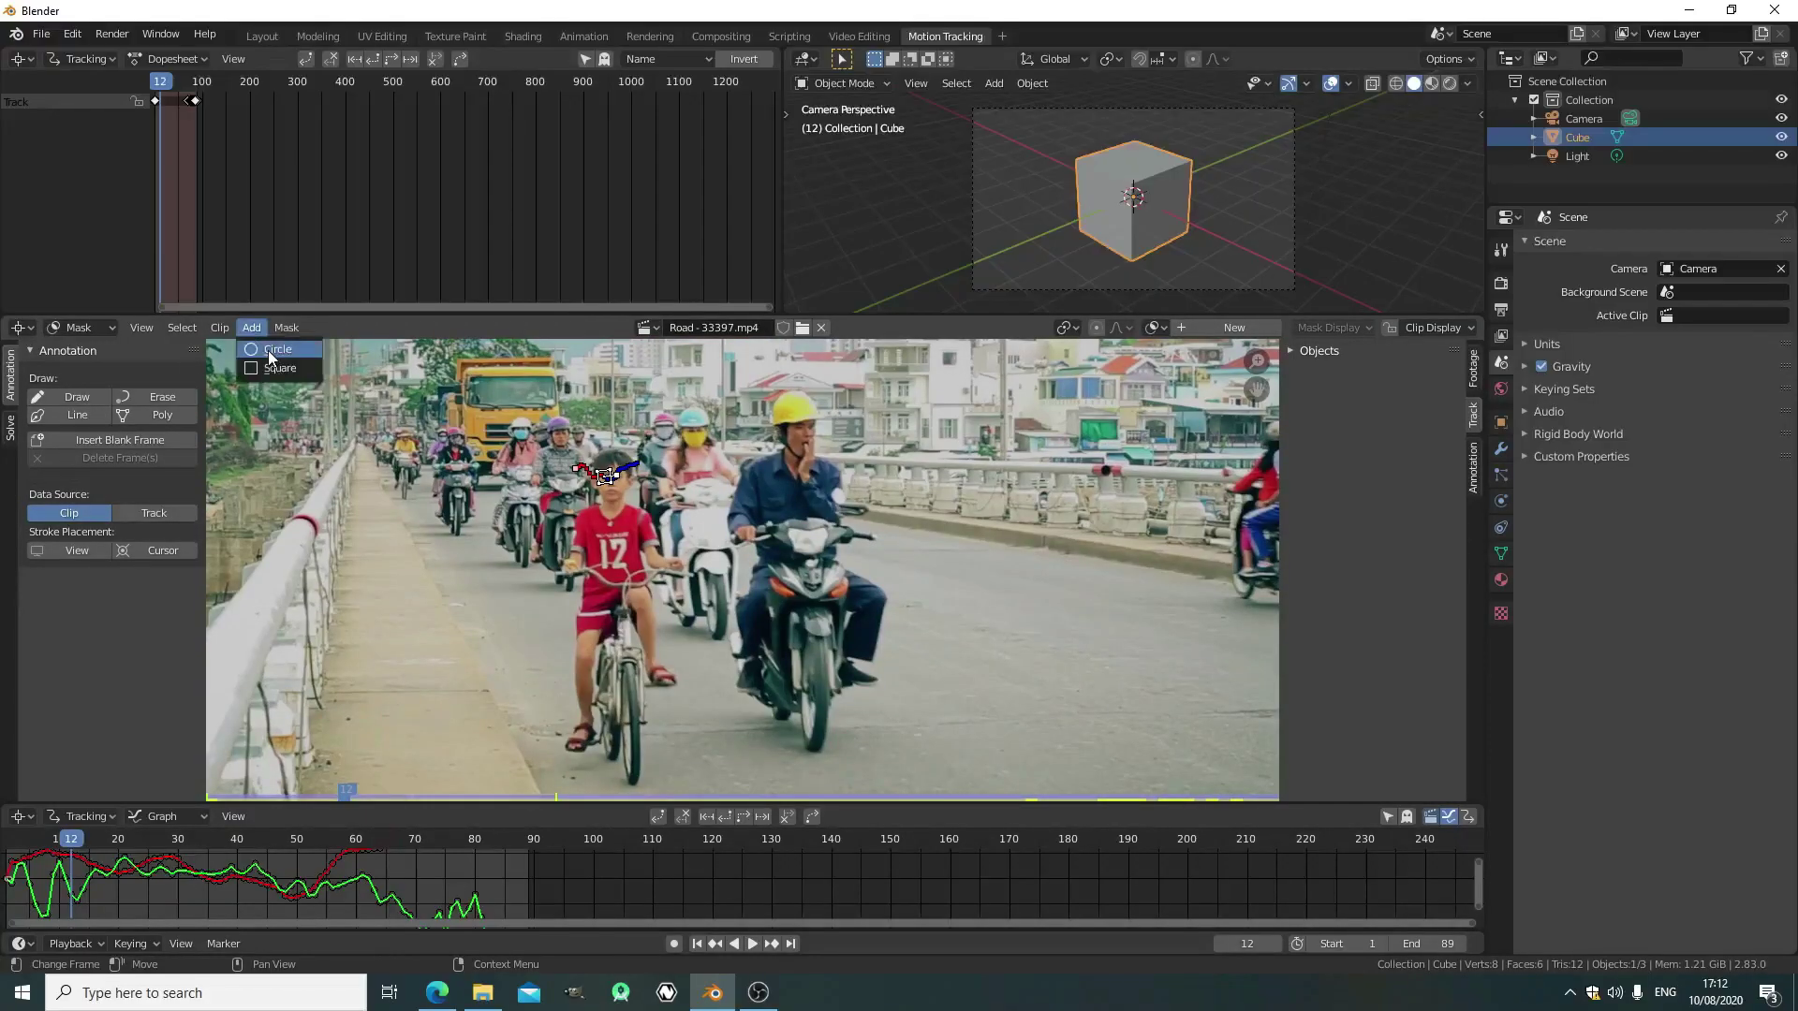
{"action": "left_click", "coordinate": [273, 348]}
{"action": "scroll", "coordinate": [541, 571], "scroll_direction": "down", "scroll_amount": 4}
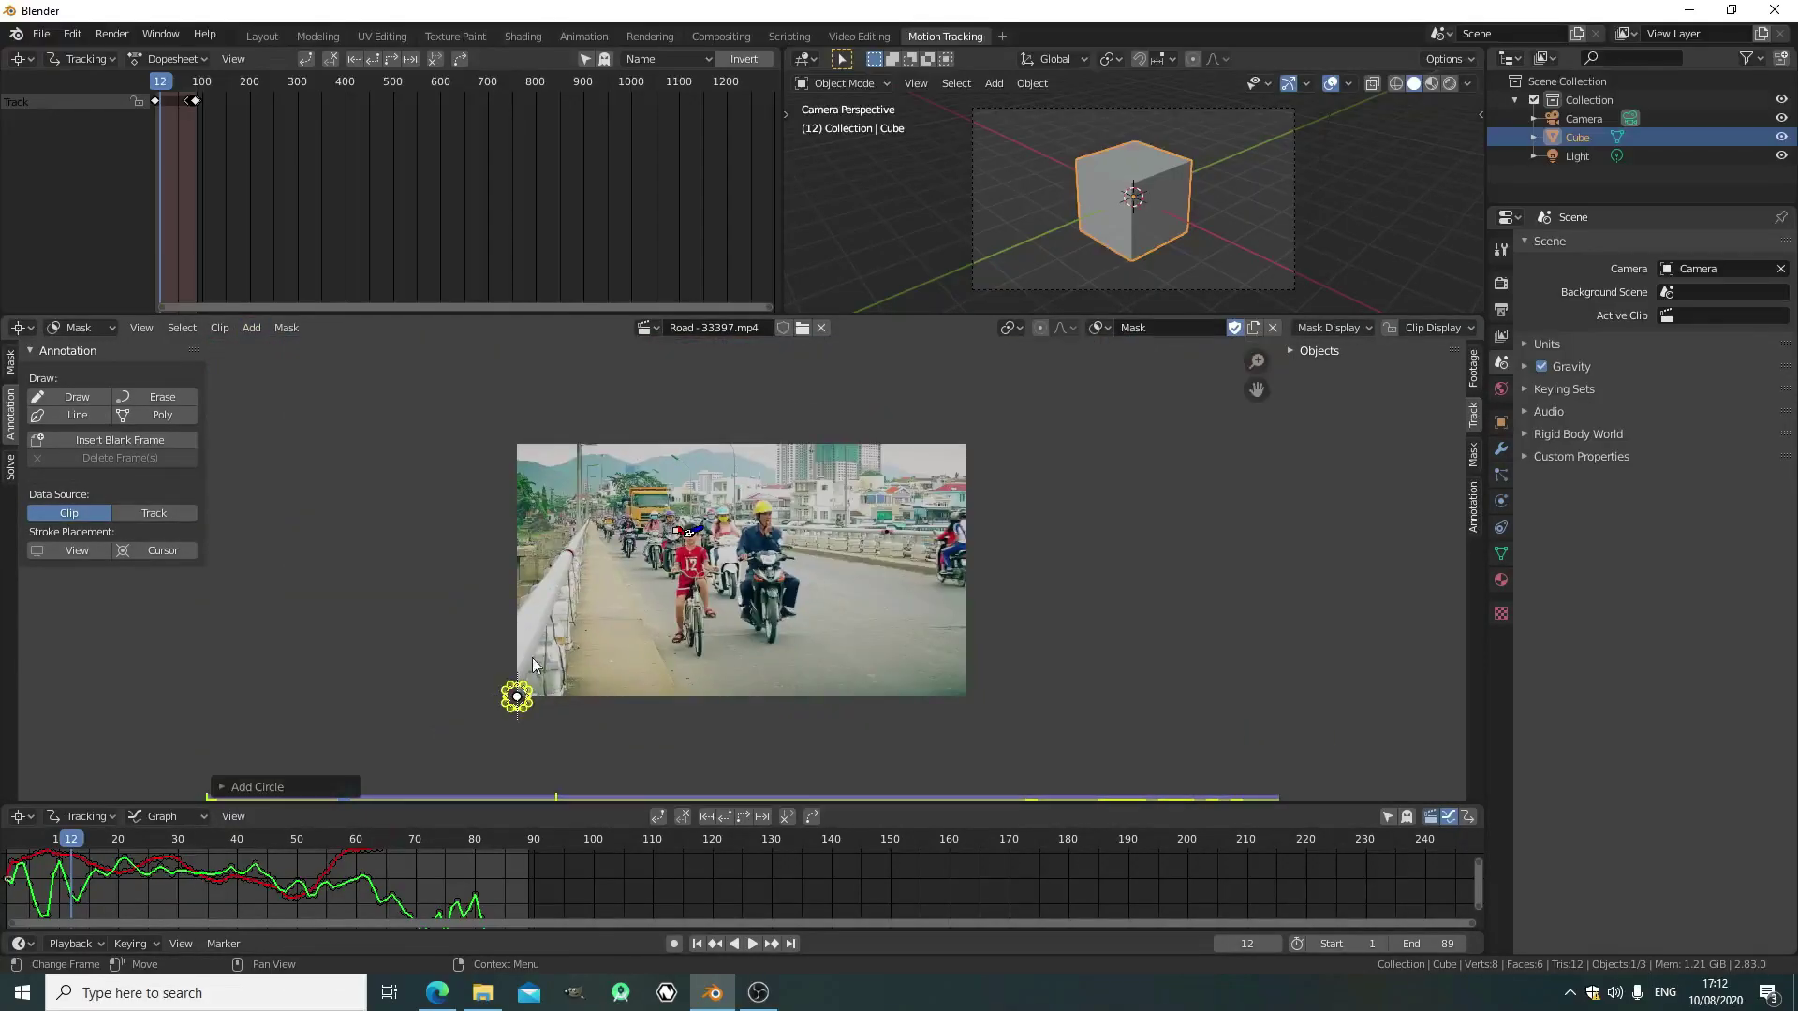
{"action": "left_click_drag", "start_coordinate": [507, 619], "coordinate": [679, 461]}
{"action": "scroll", "coordinate": [717, 539], "scroll_direction": "up", "scroll_amount": 8}
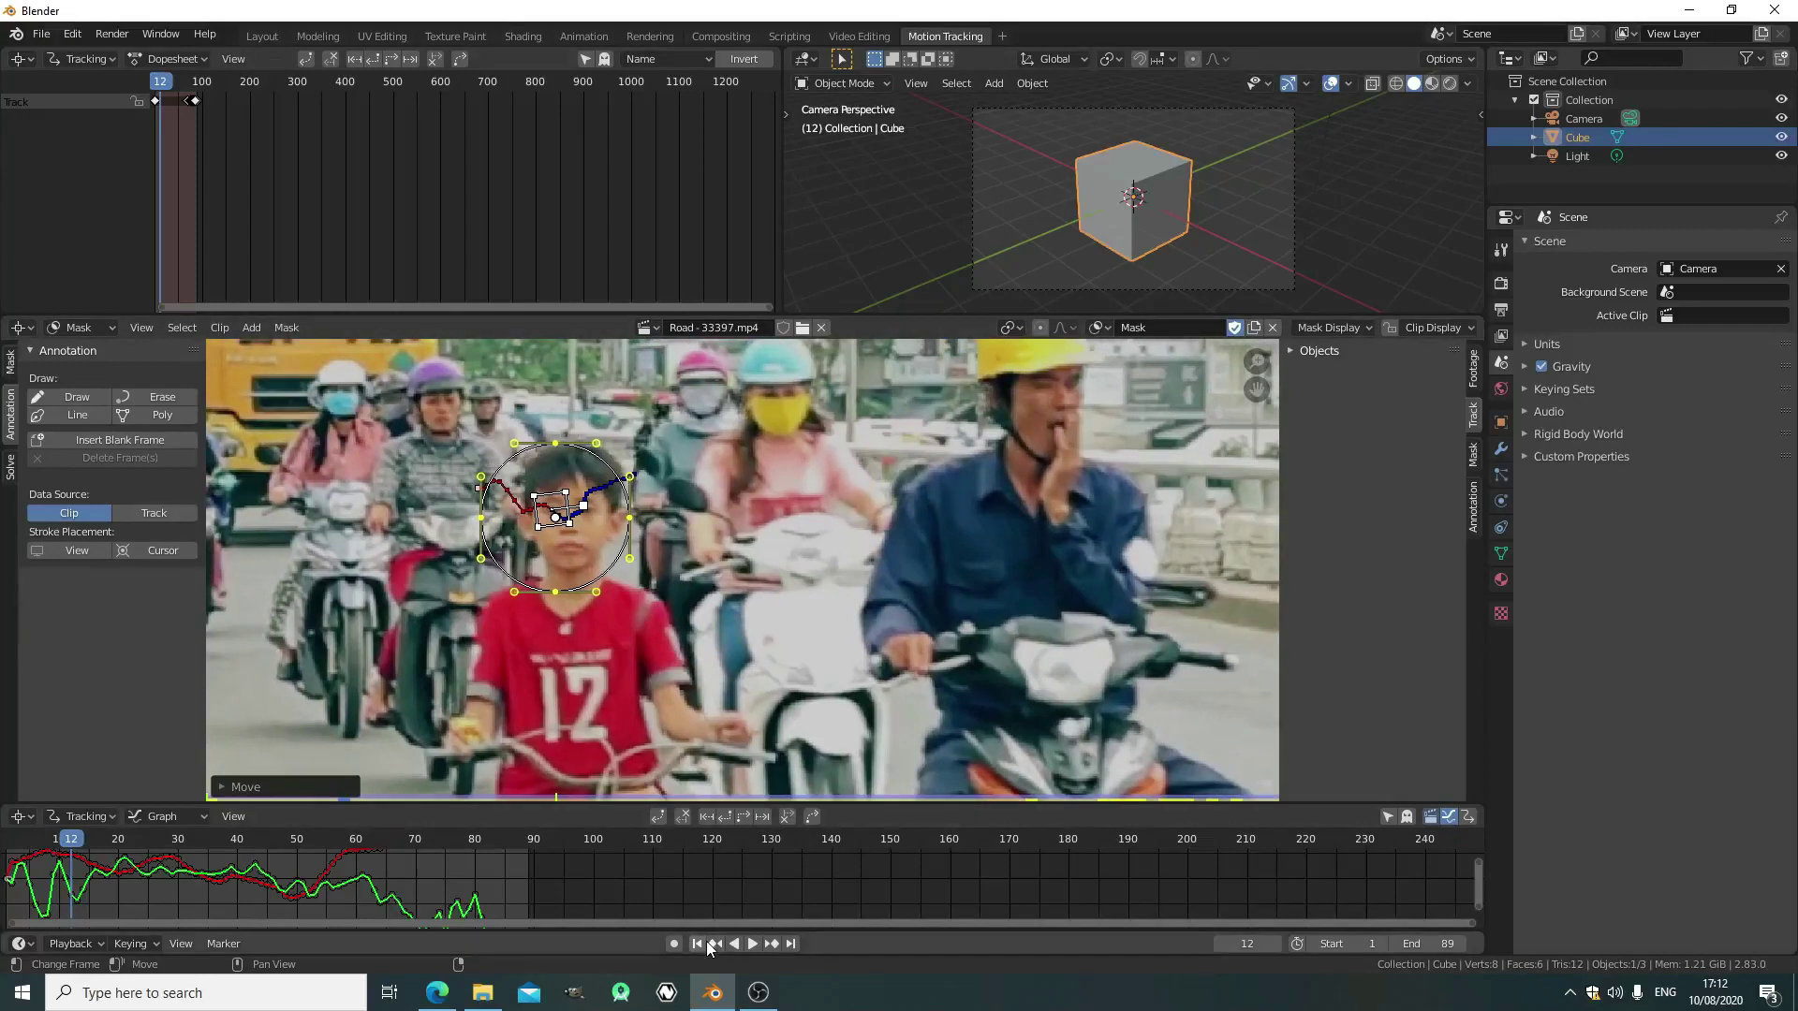
Return to frame 1 and move the circle mask over the cycling boy's head there
{"action": "left_click", "coordinate": [698, 943]}
{"action": "middle_click_drag", "start_coordinate": [123, 869], "coordinate": [604, 900]}
{"action": "scroll", "coordinate": [604, 901], "scroll_direction": "down", "scroll_amount": 2}
{"action": "scroll", "coordinate": [557, 610], "scroll_direction": "up", "scroll_amount": 3}
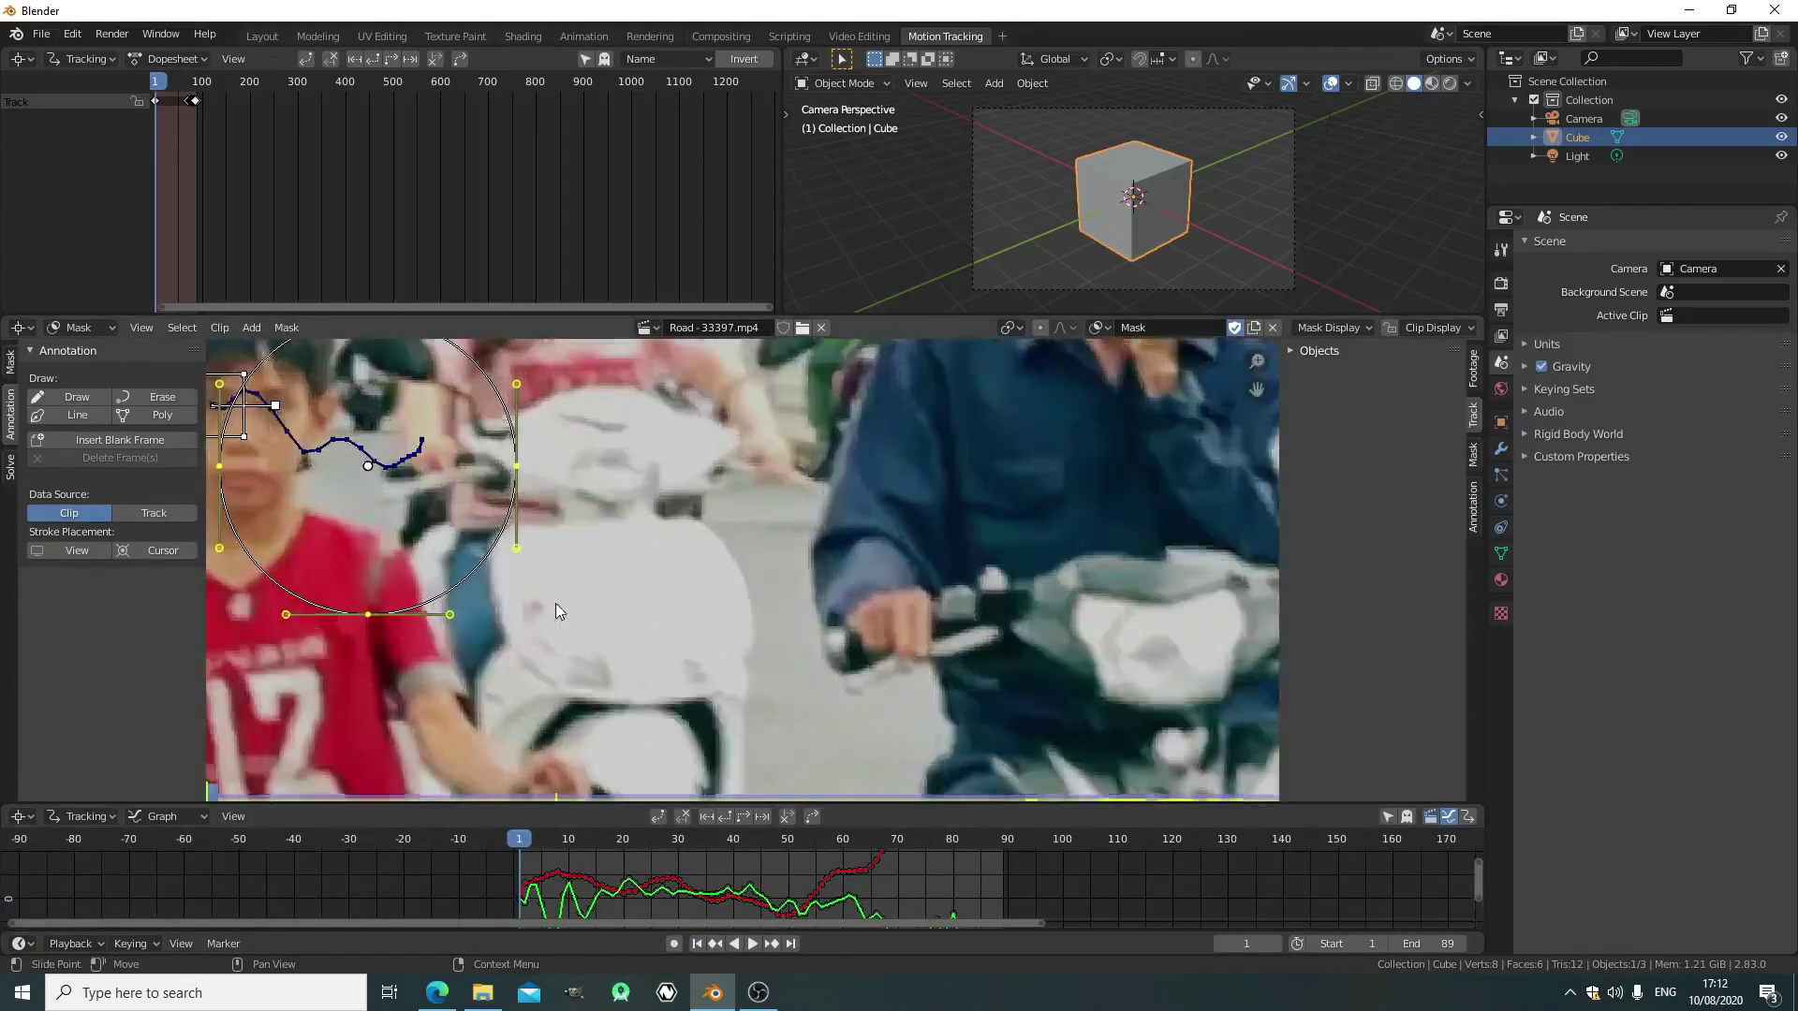
{"action": "key", "text": "g"}
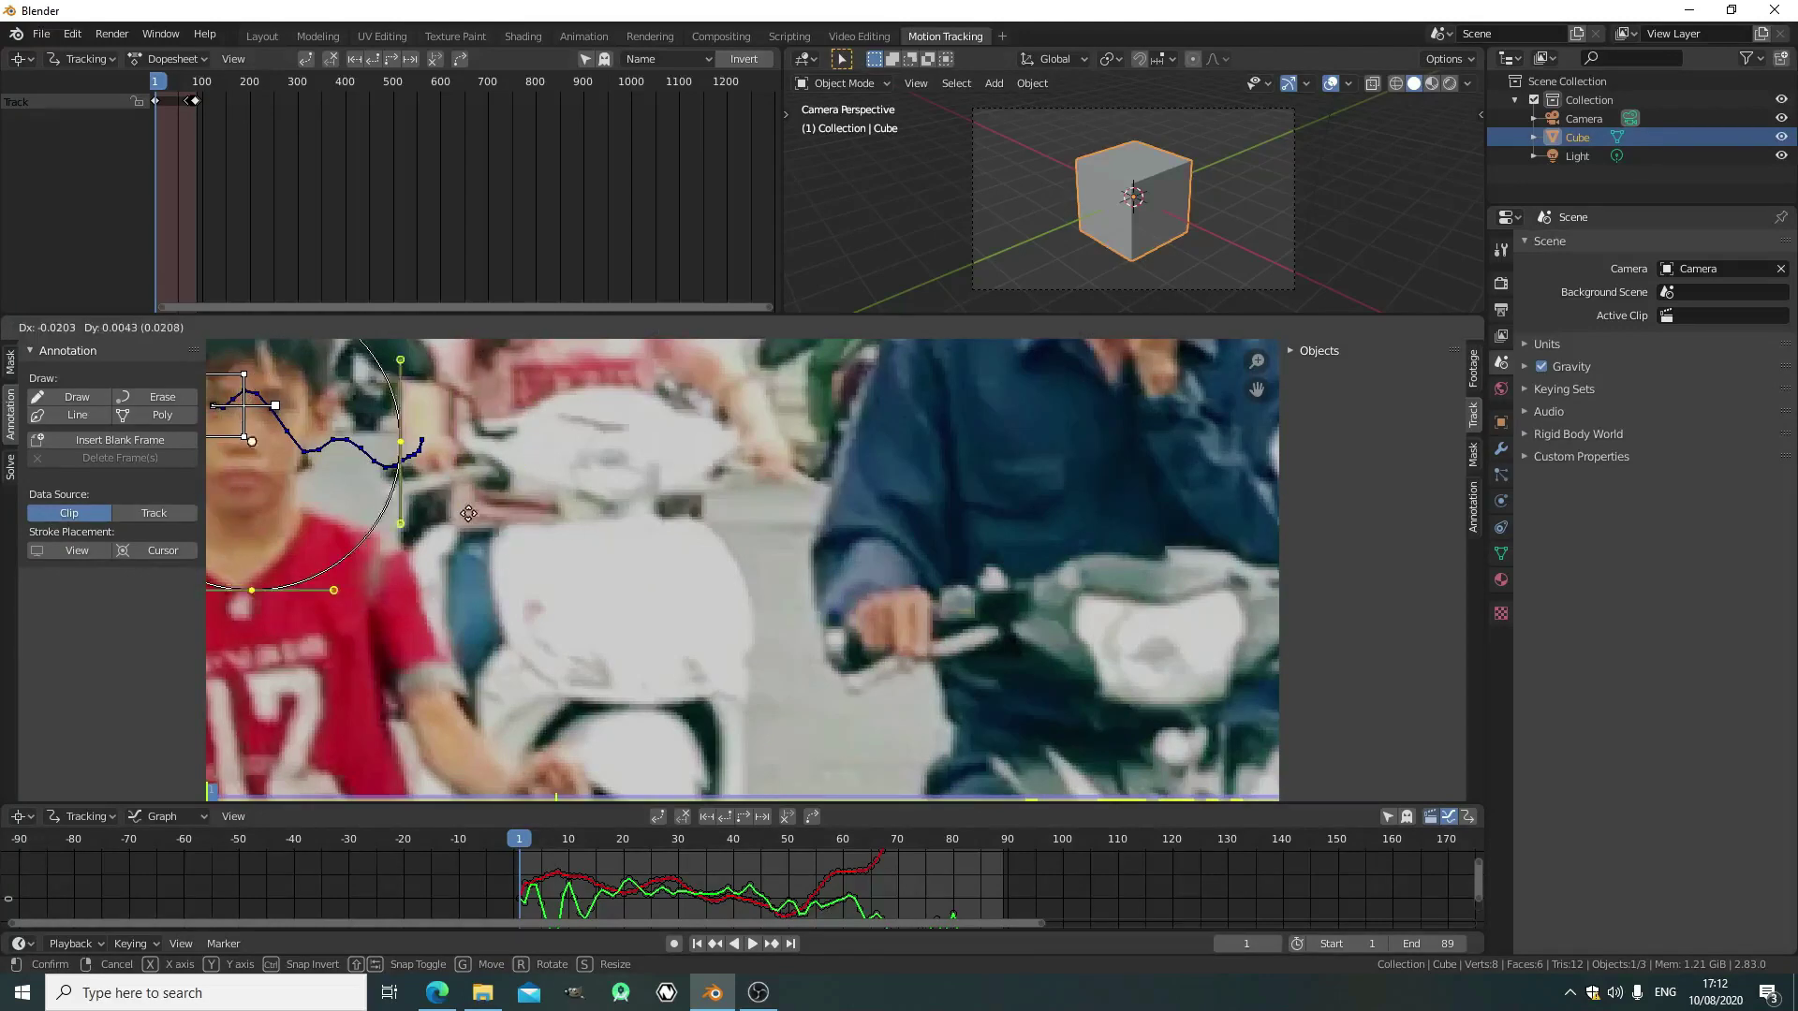
{"action": "left_click", "coordinate": [473, 535]}
{"action": "middle_click_drag", "start_coordinate": [551, 521], "coordinate": [889, 613]}
{"action": "scroll", "coordinate": [889, 613], "scroll_direction": "down", "scroll_amount": 2}
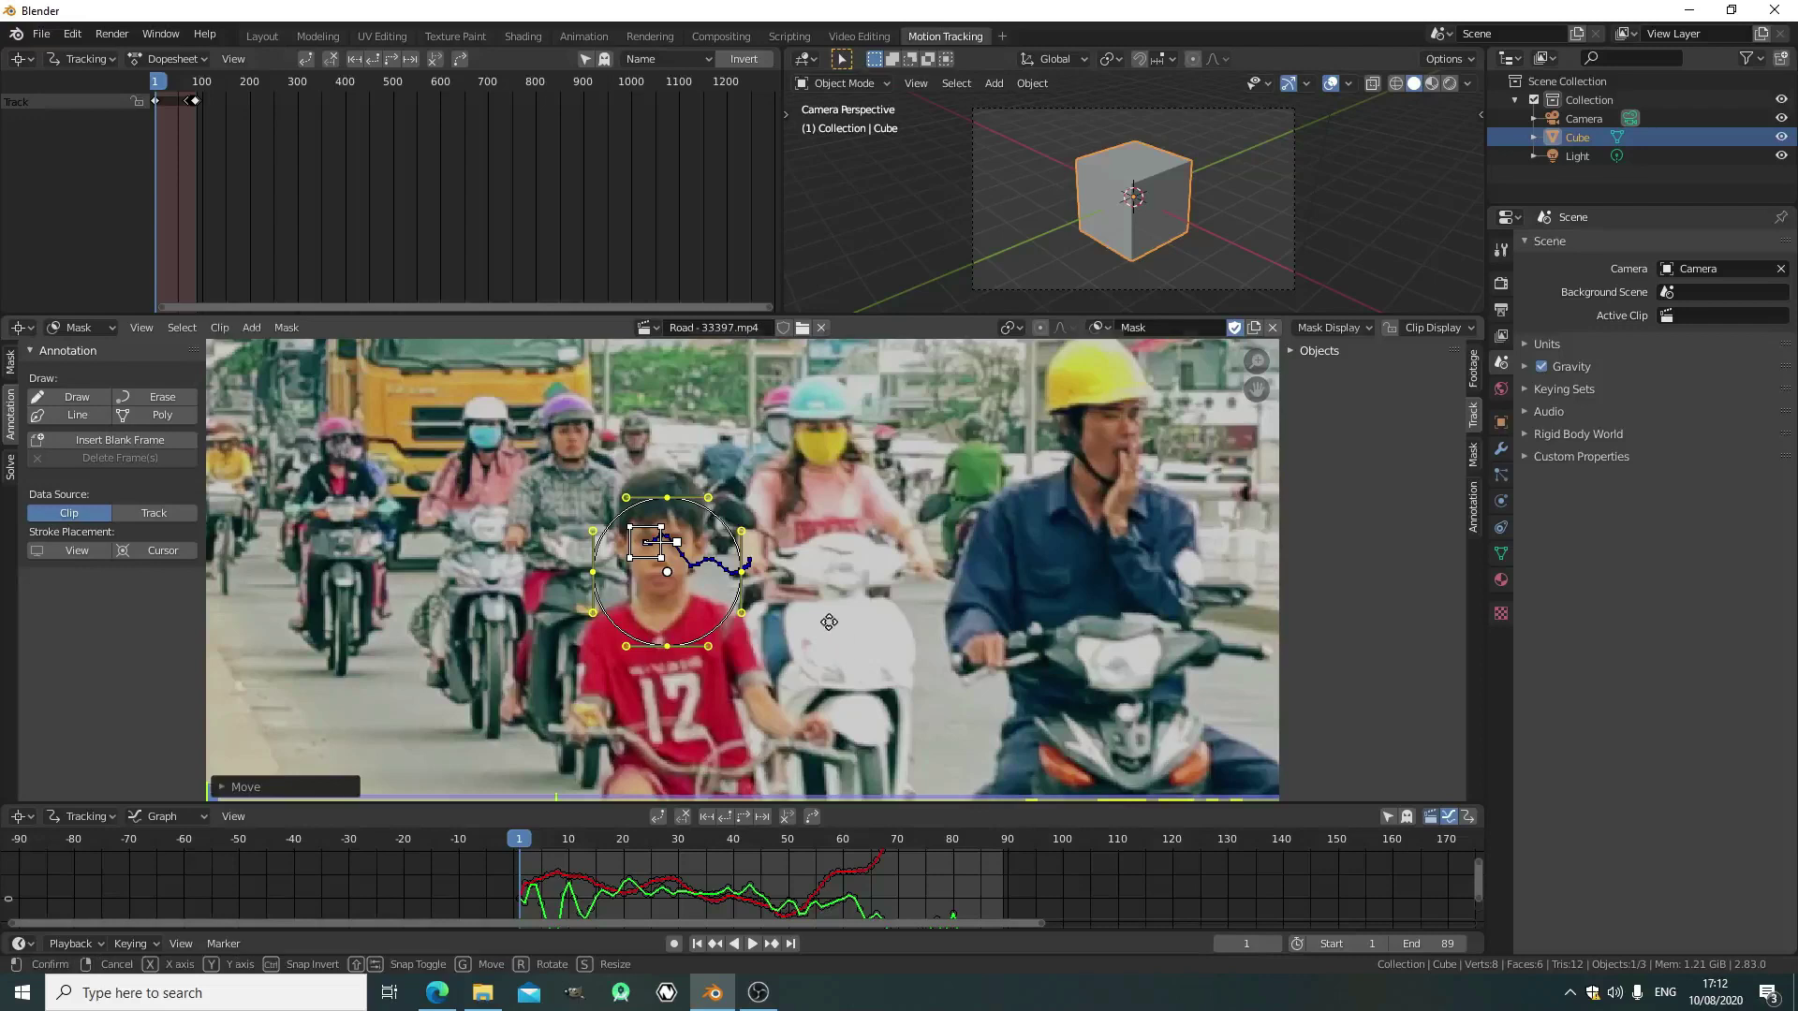
{"action": "key", "text": "g"}
{"action": "left_click", "coordinate": [836, 620]}
Reshape the circle mask into a narrow oval that fits the outline of the boy's face
{"action": "key", "text": "alt+a"}
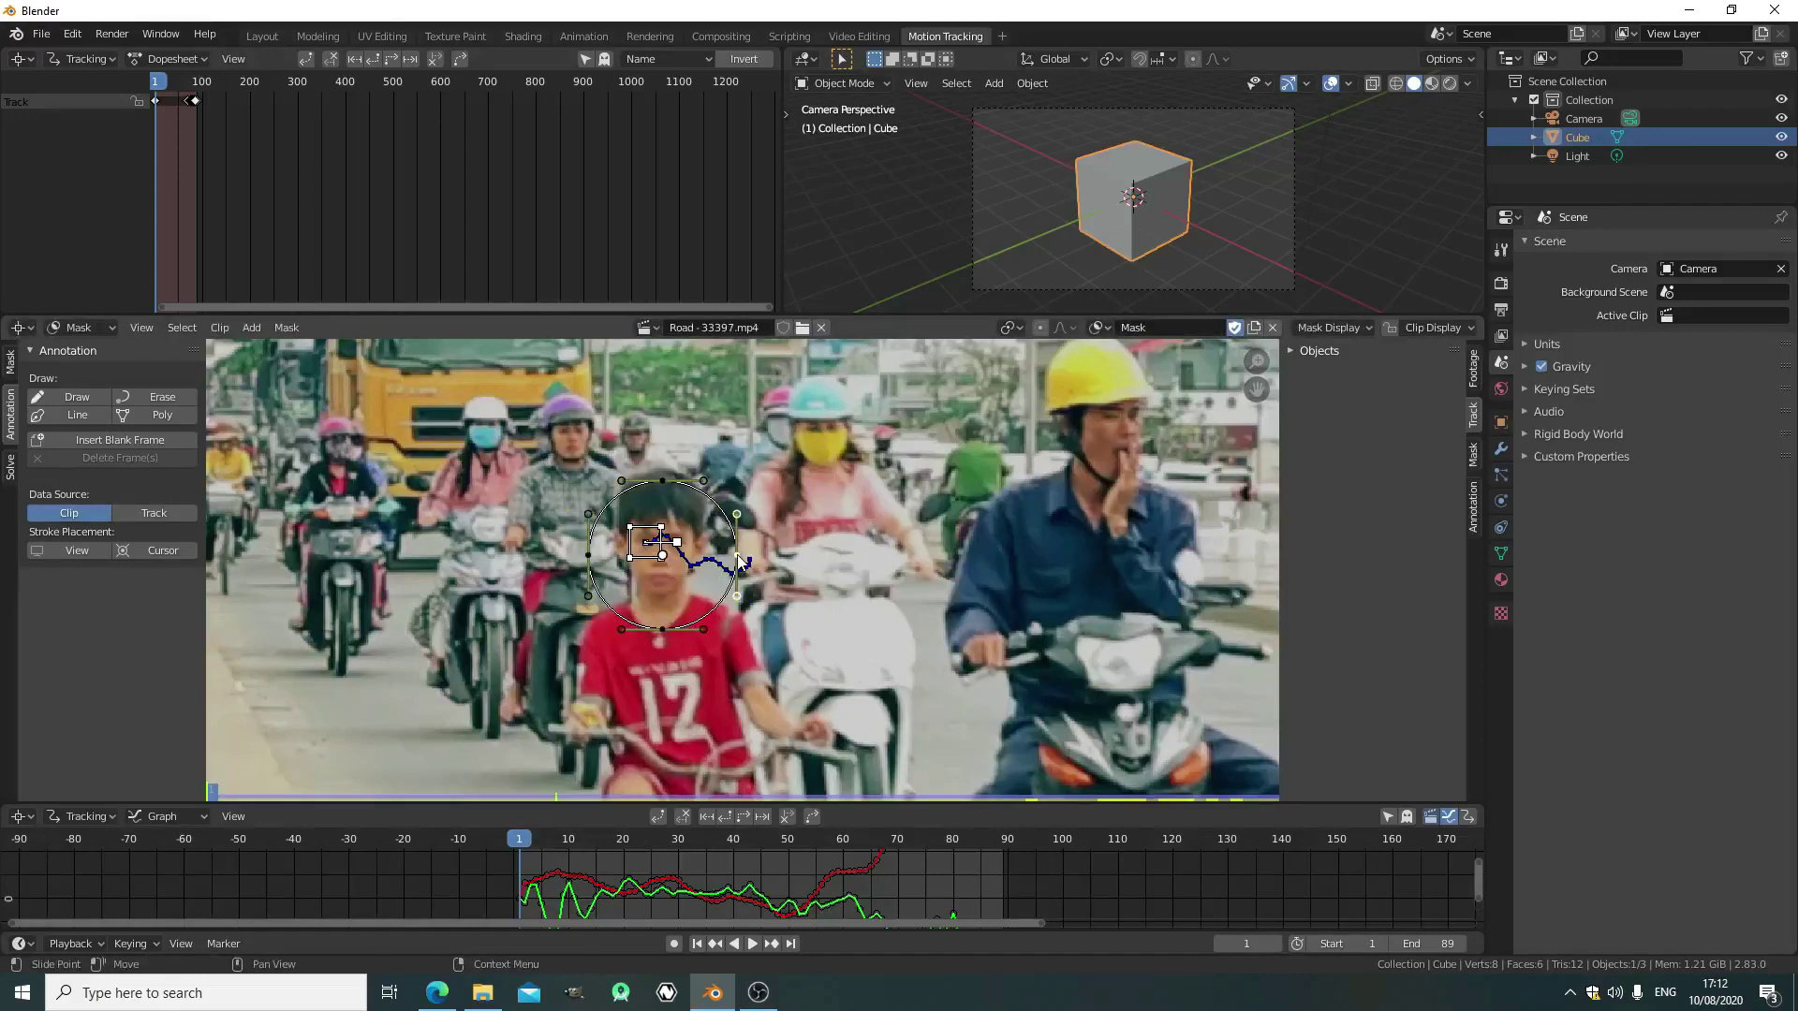
{"action": "left_click_drag", "start_coordinate": [781, 552], "coordinate": [768, 498]}
{"action": "key", "text": "ctrl+z"}
{"action": "left_click_drag", "start_coordinate": [729, 560], "coordinate": [720, 581]}
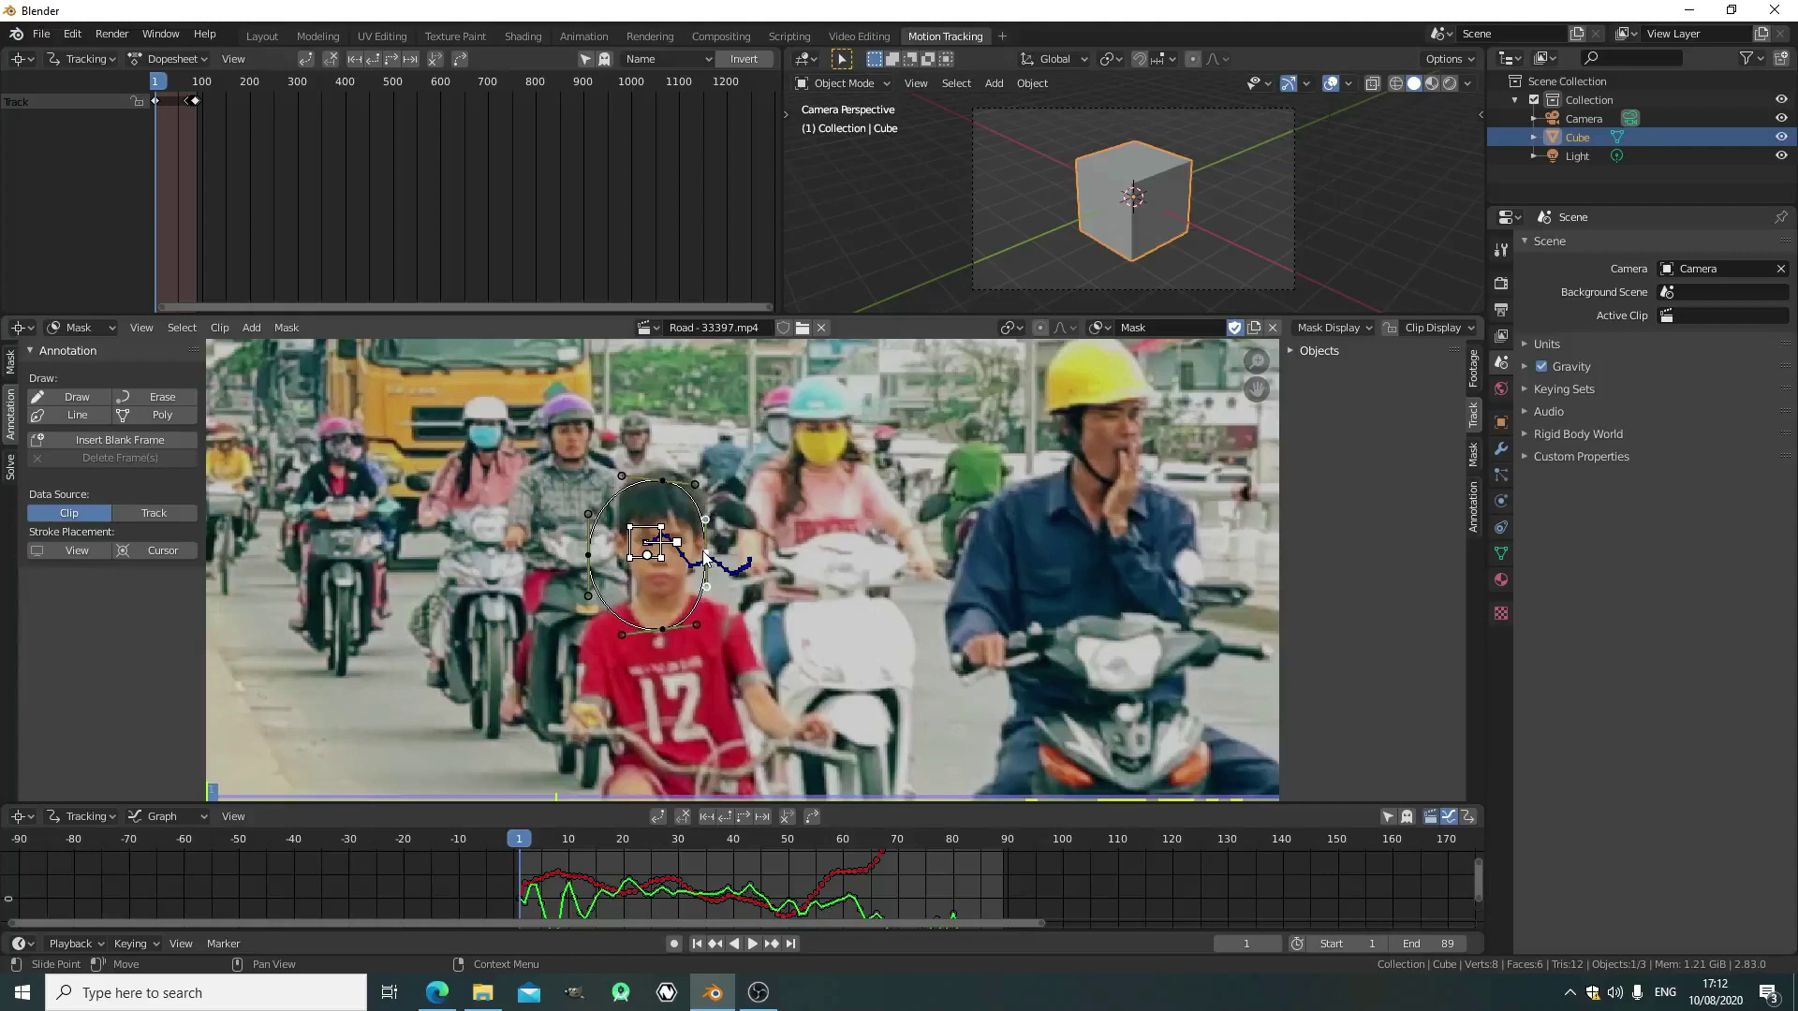
{"action": "left_click_drag", "start_coordinate": [663, 488], "coordinate": [668, 483]}
{"action": "left_click_drag", "start_coordinate": [584, 560], "coordinate": [626, 553]}
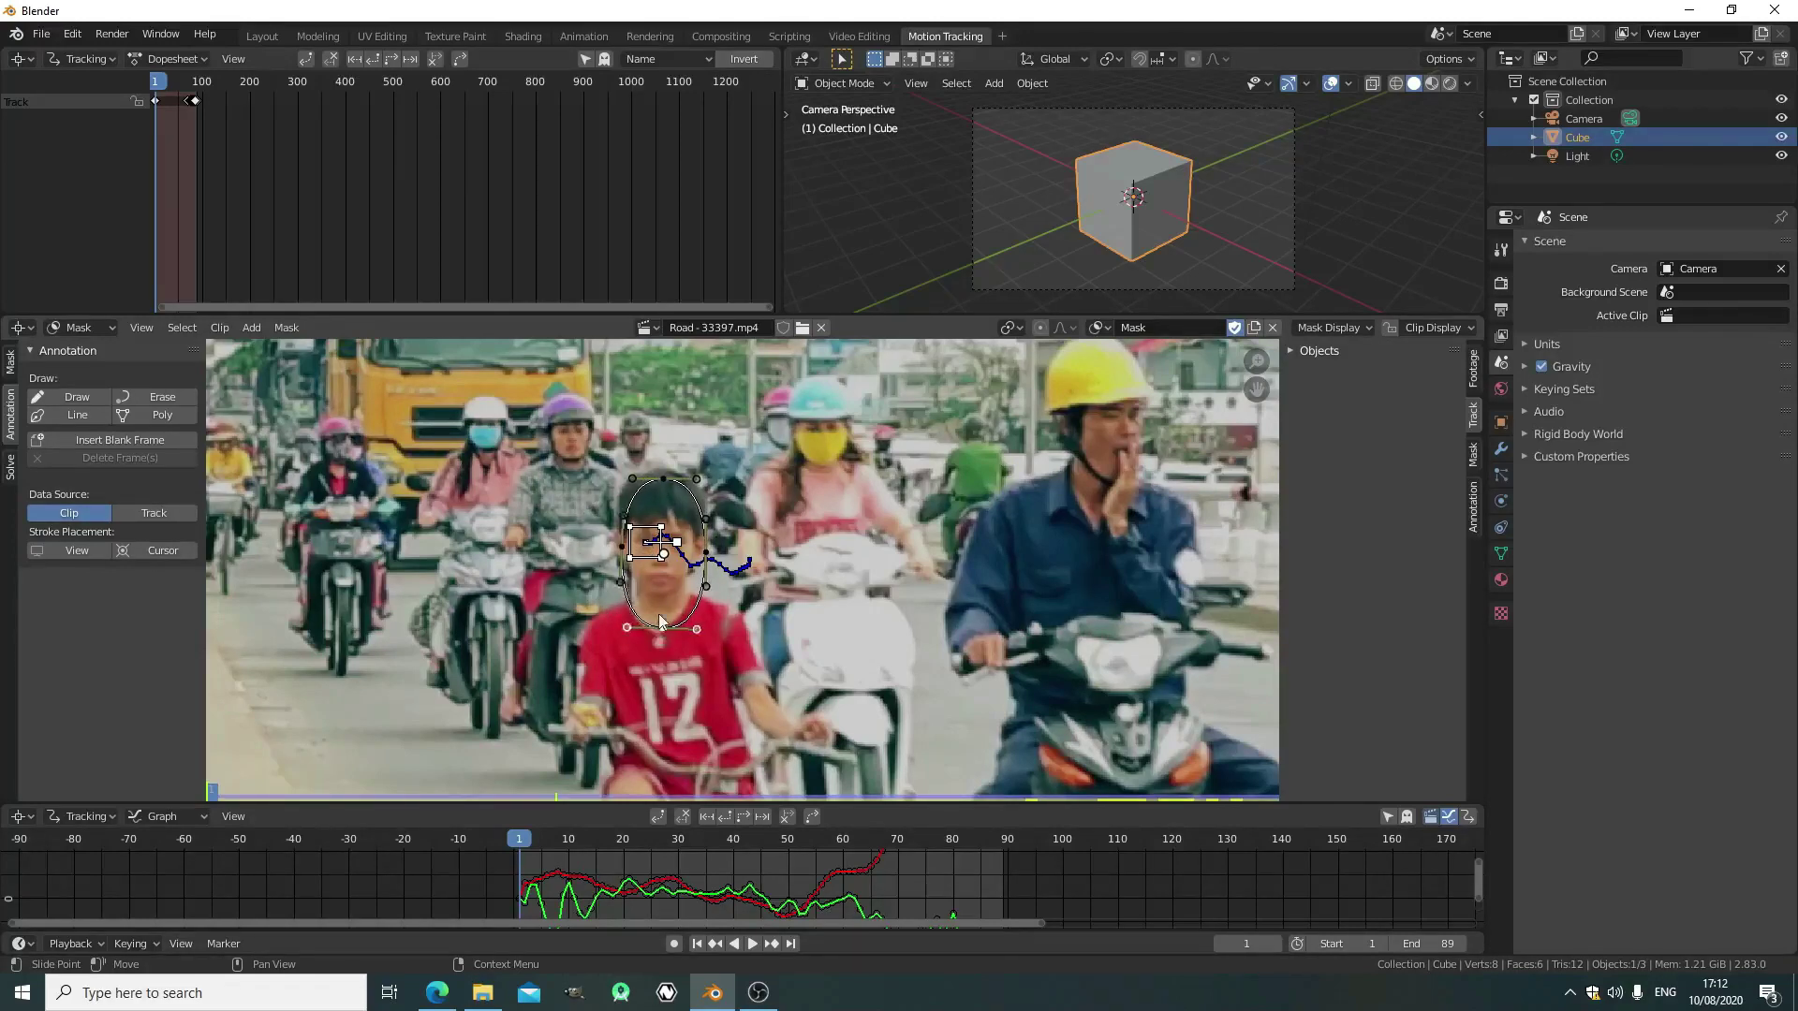
{"action": "left_click_drag", "start_coordinate": [661, 622], "coordinate": [658, 599]}
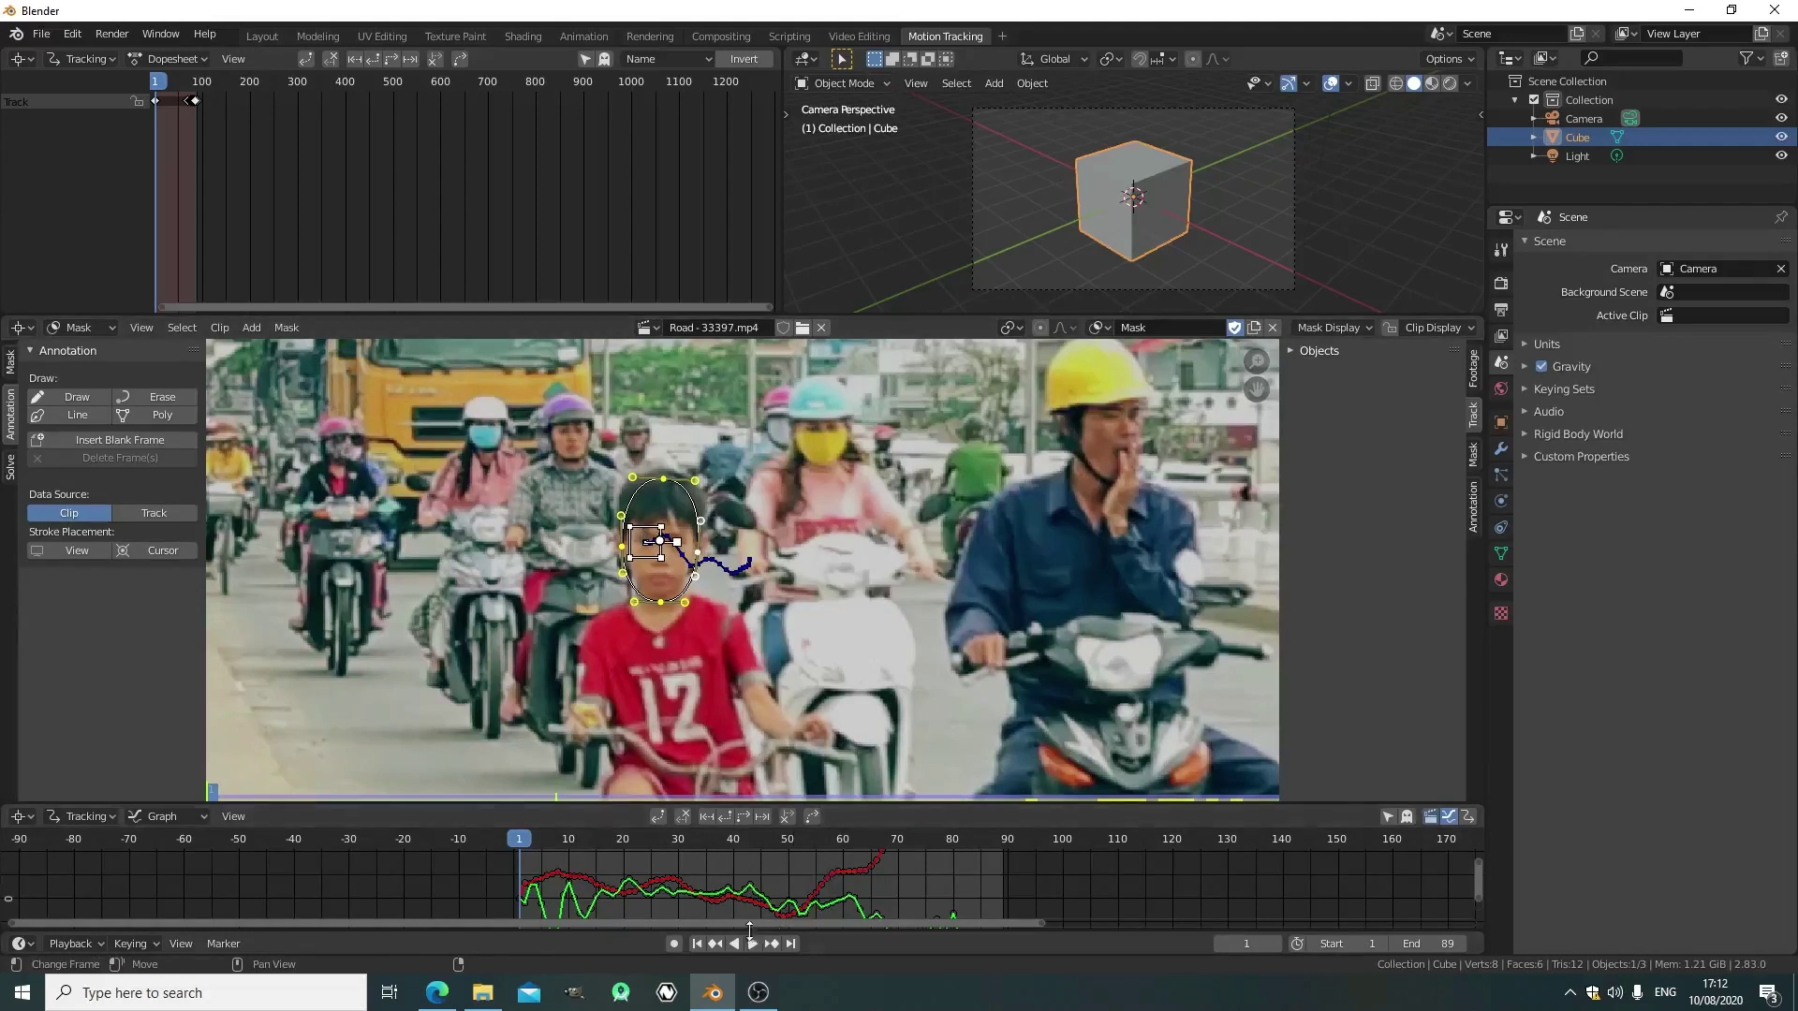
Play the clip to check the mask and return to the first frame
{"action": "key", "text": "space"}
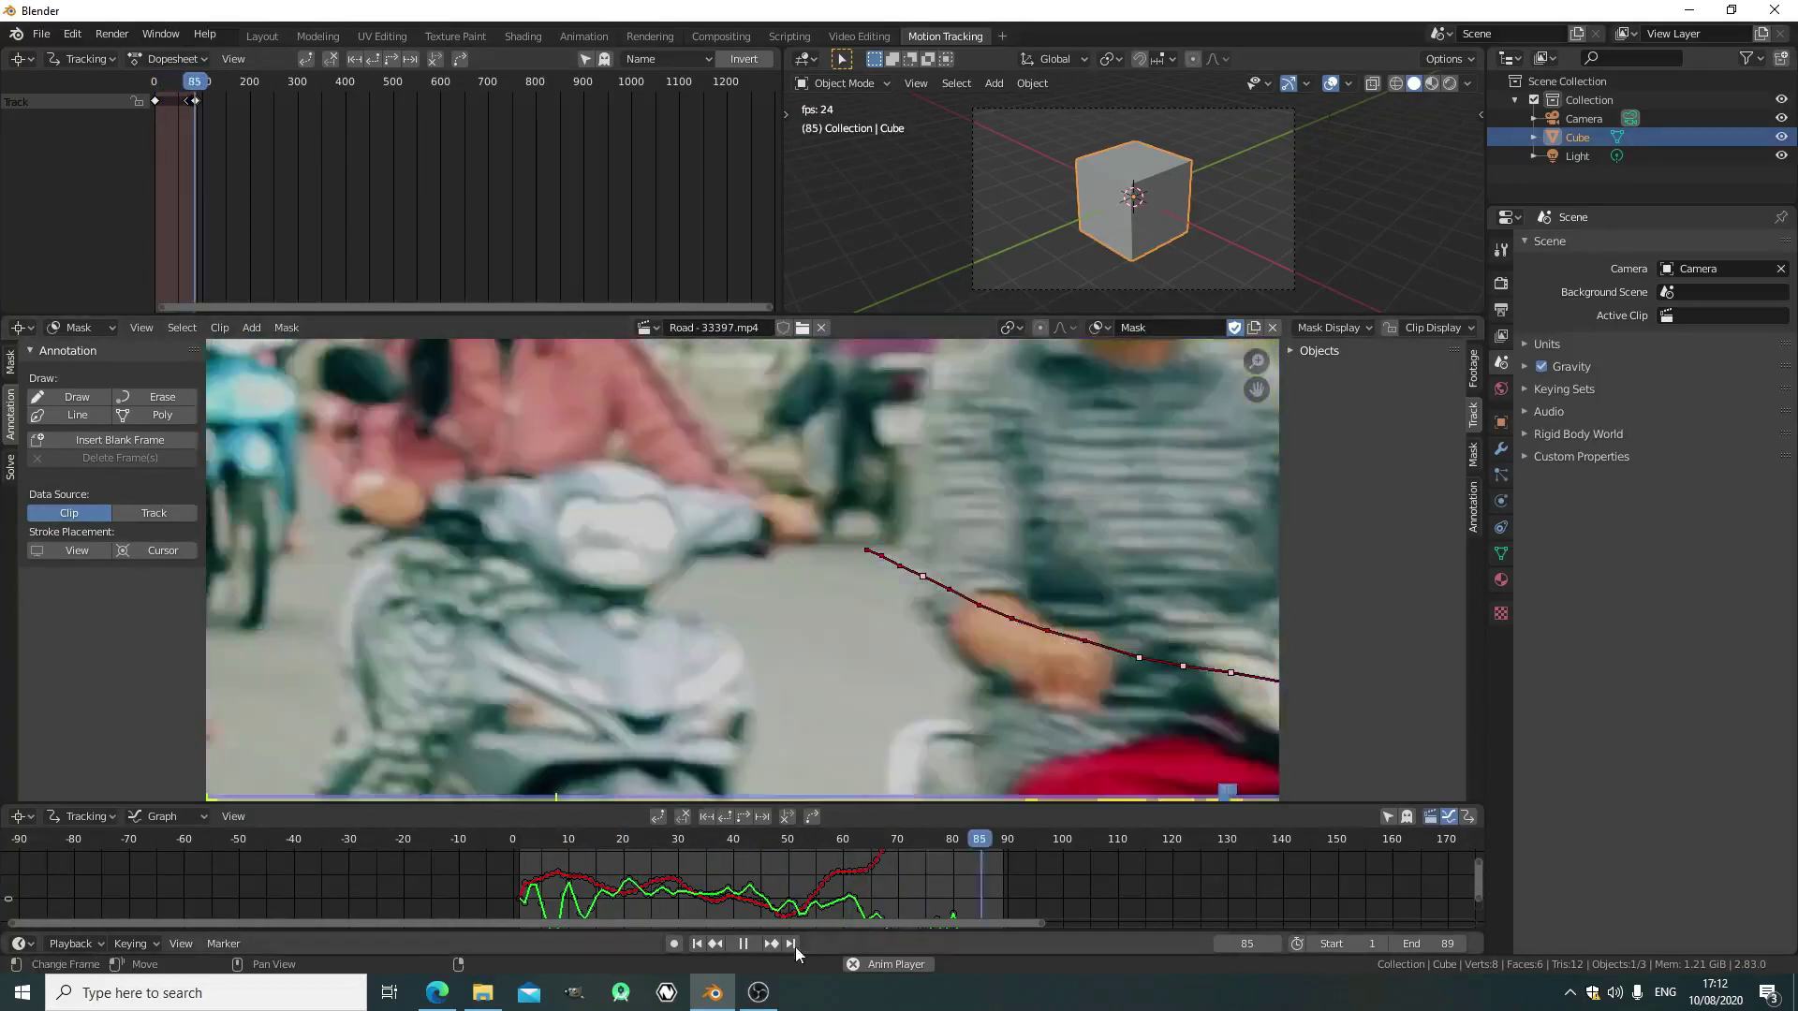
{"action": "left_click", "coordinate": [744, 943]}
{"action": "left_click", "coordinate": [697, 943]}
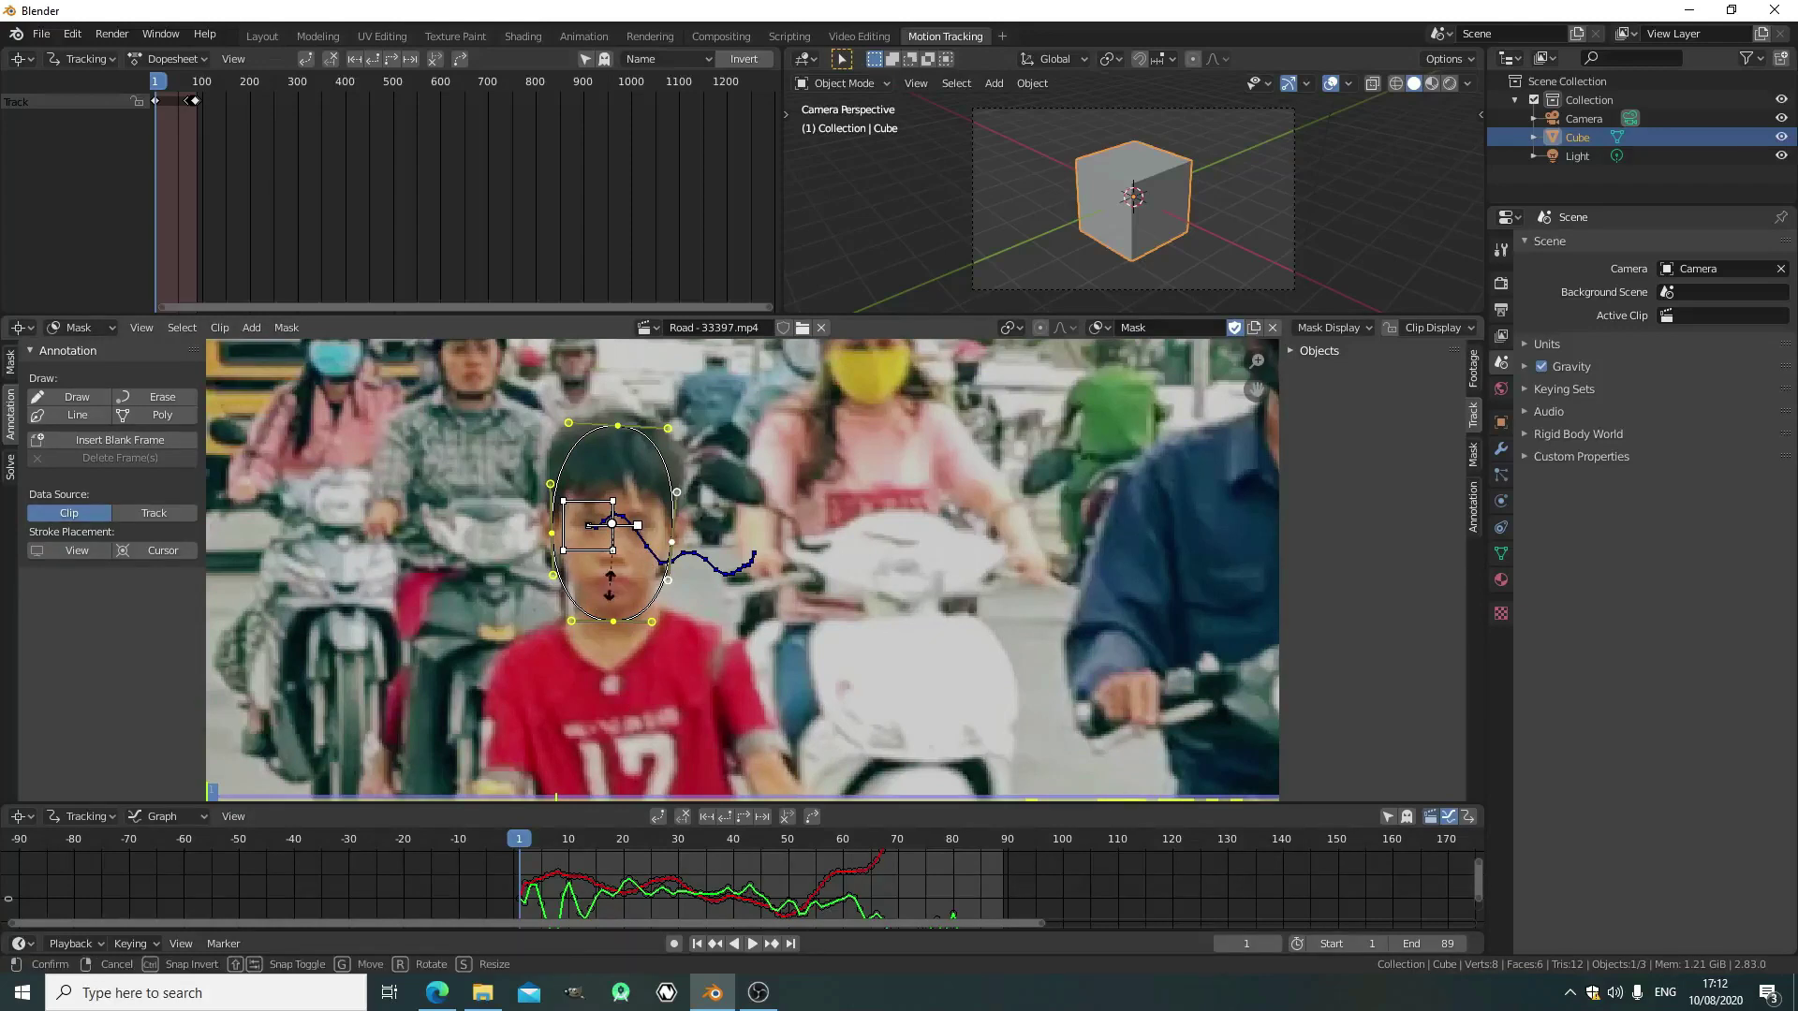
Expand the mask's feather outward by about 1.46 and play the clip to check how the mask follows the face
{"action": "key", "text": "alt+s"}
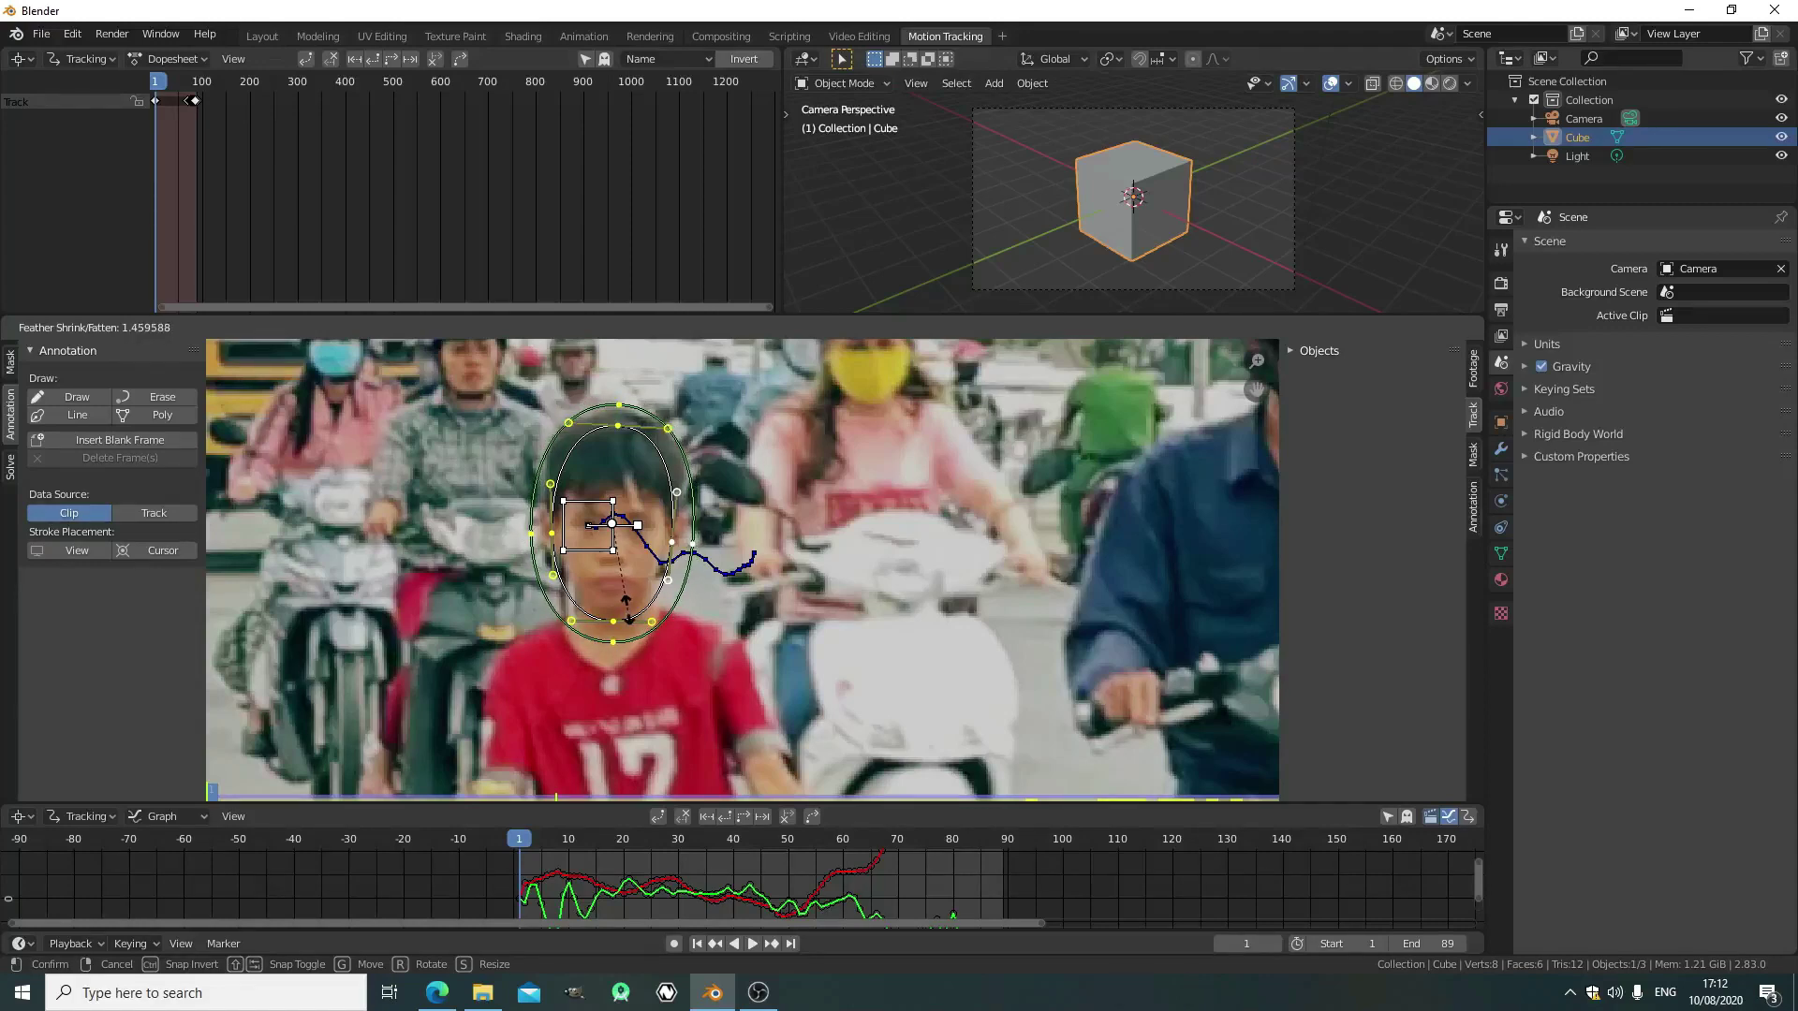
{"action": "left_click", "coordinate": [625, 604]}
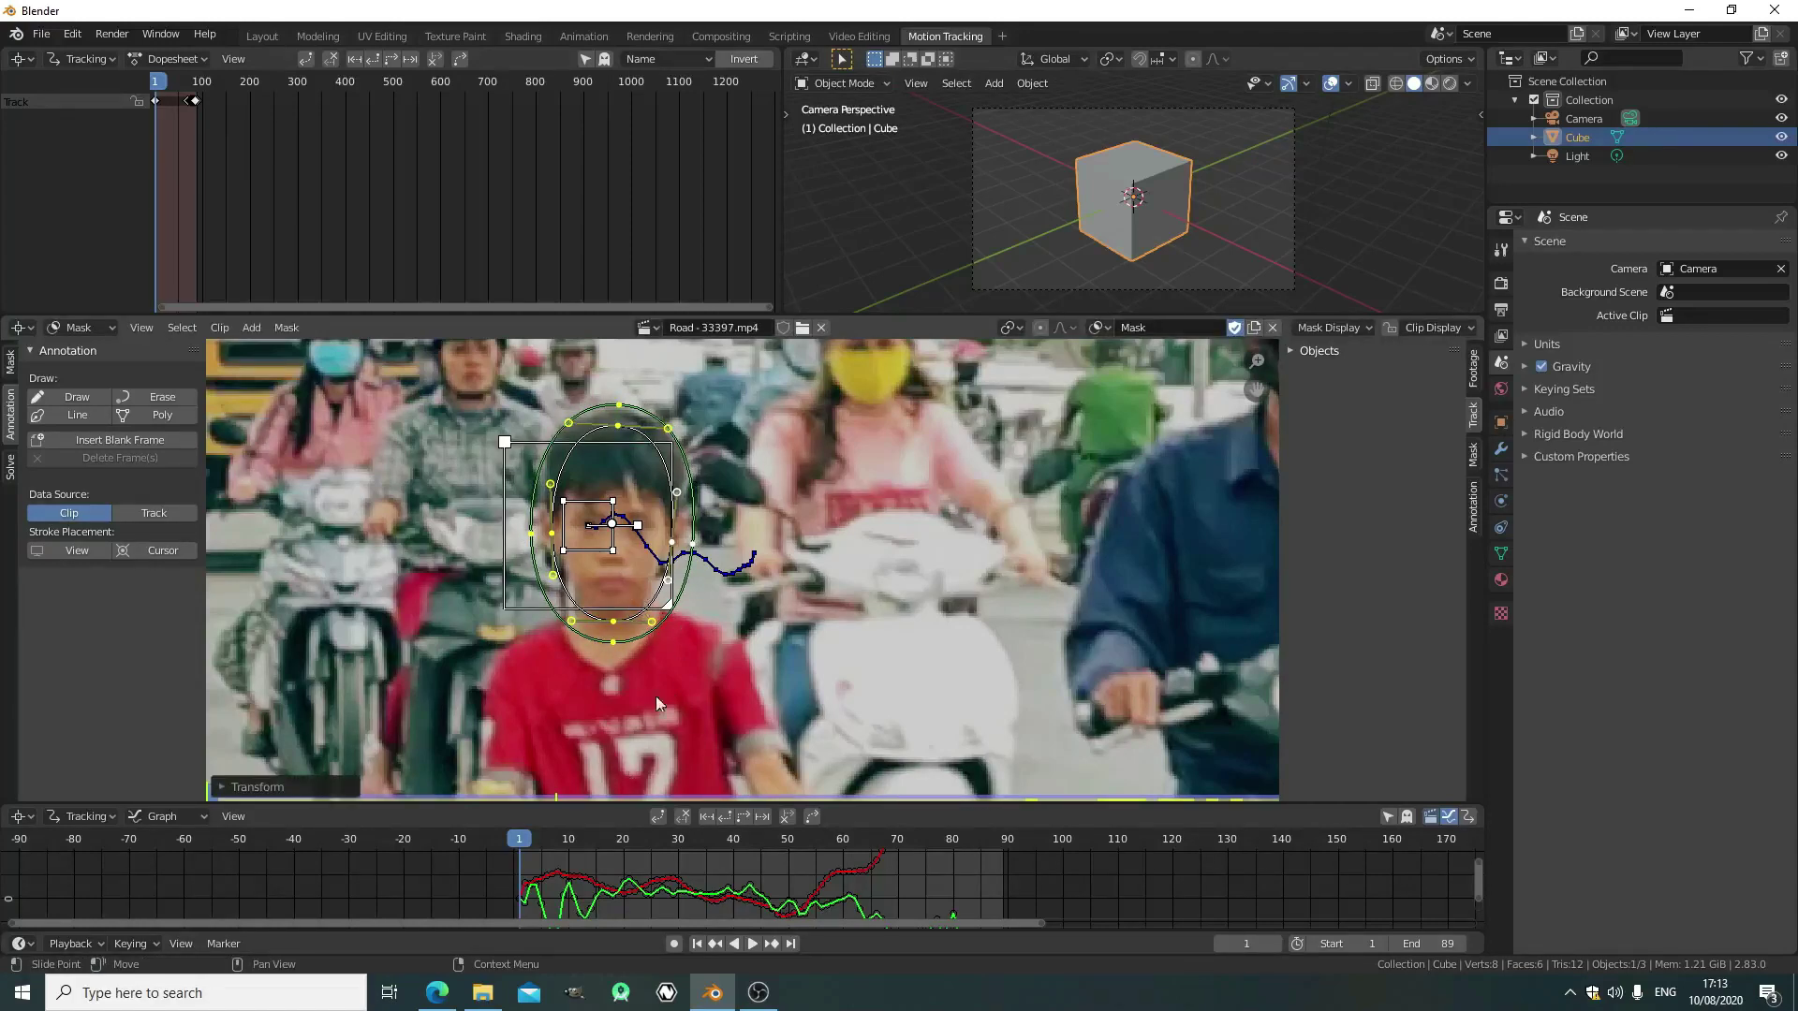
{"action": "left_click", "coordinate": [752, 943]}
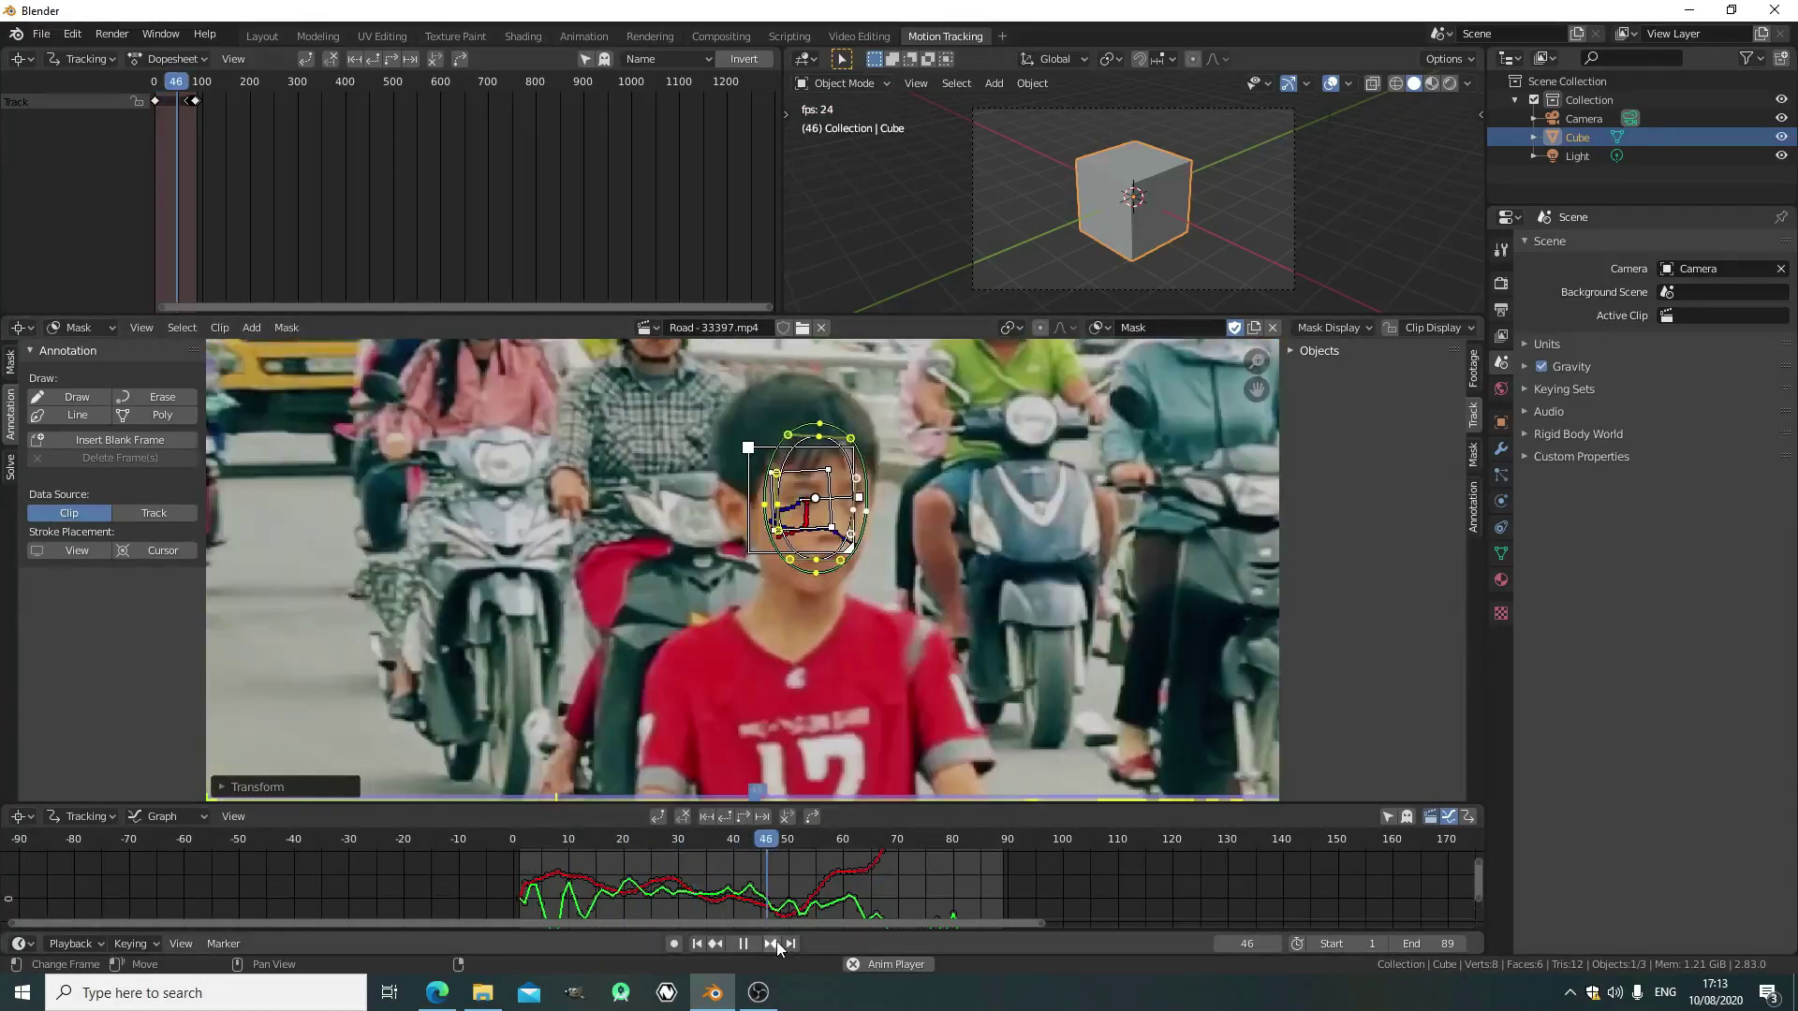
{"action": "key", "text": "Escape"}
{"action": "scroll", "coordinate": [676, 670], "scroll_direction": "up", "scroll_amount": 3}
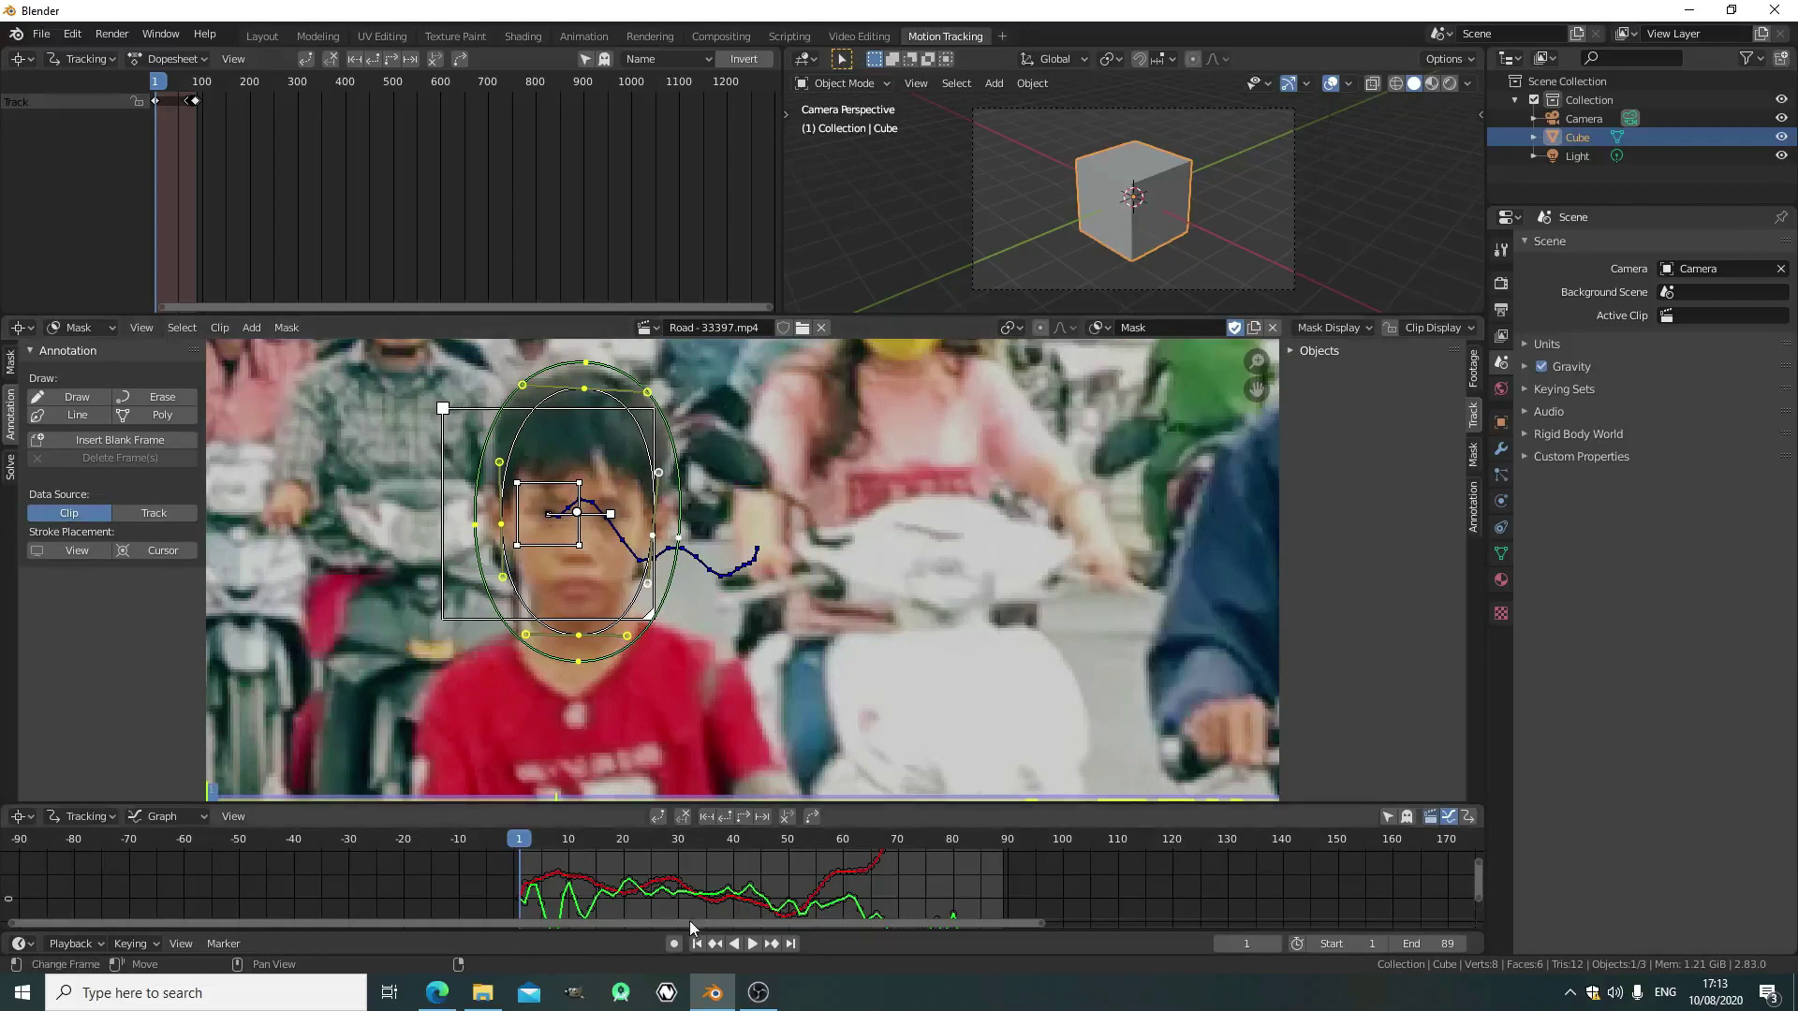
Turn on automatic keyframing and adjust the mask points to the boy's head at frame 1 and around frame 10
{"action": "left_click", "coordinate": [673, 944]}
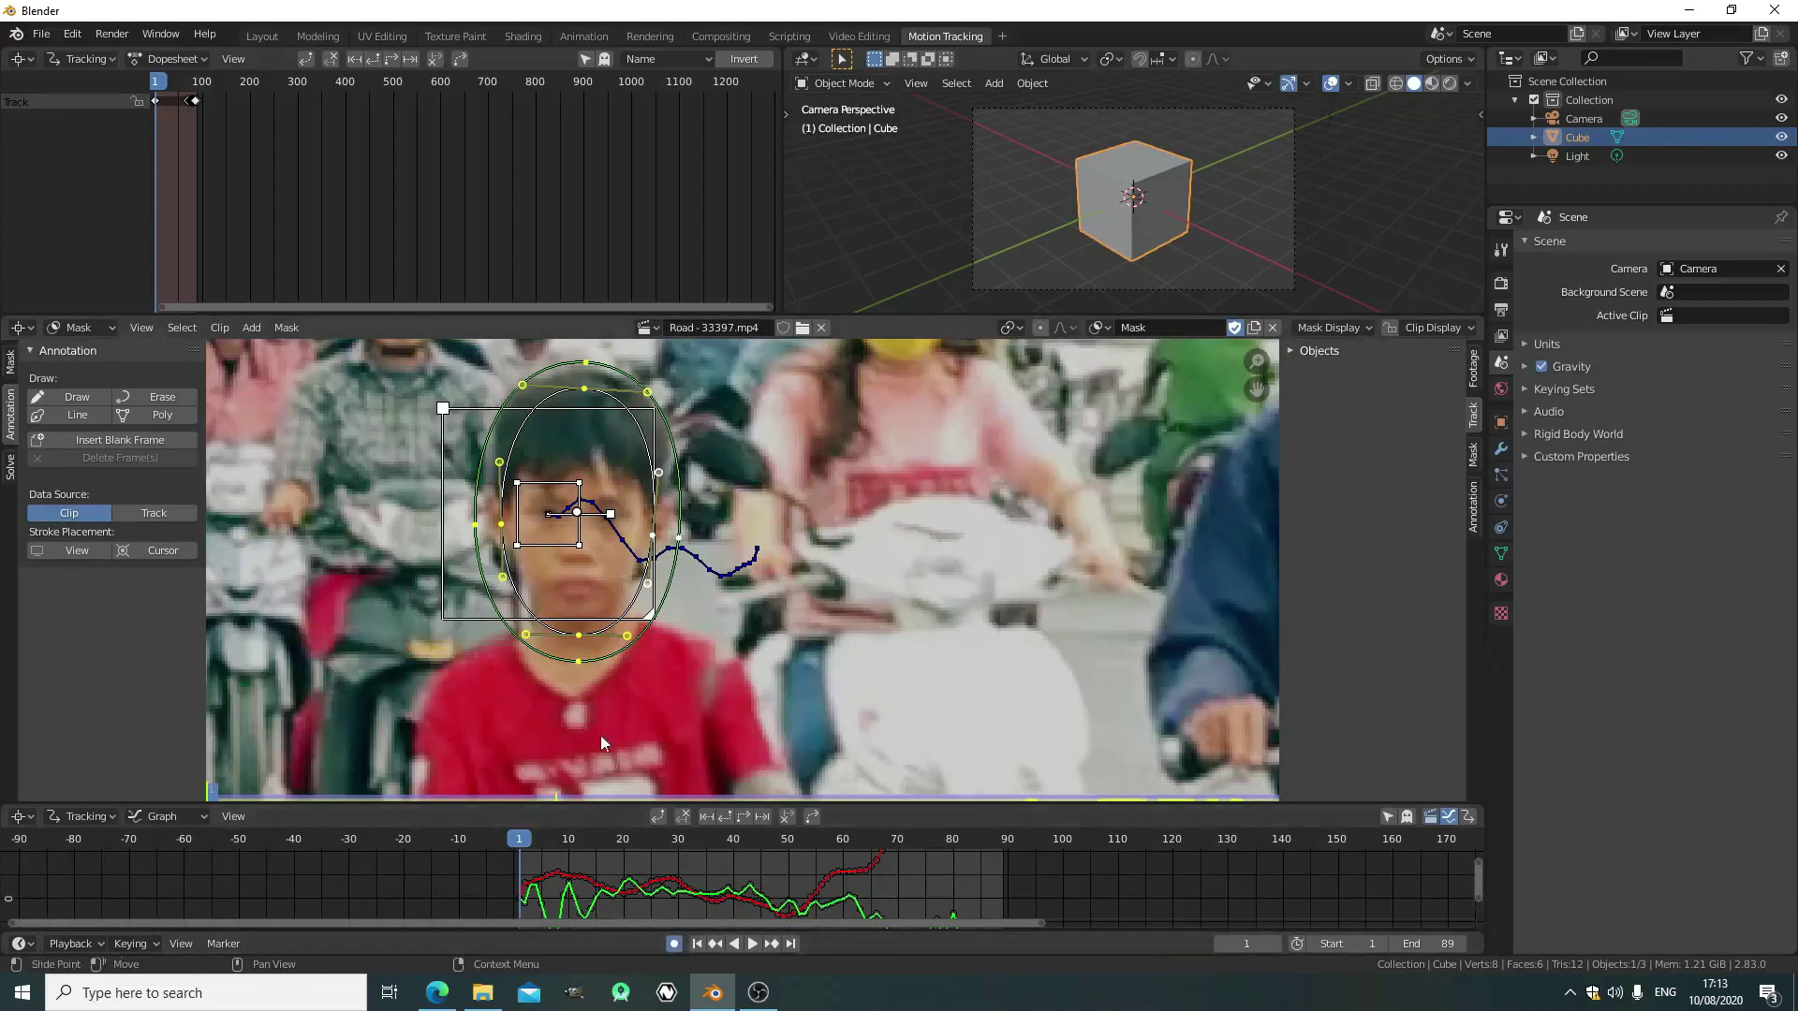
{"action": "left_click", "coordinate": [582, 634]}
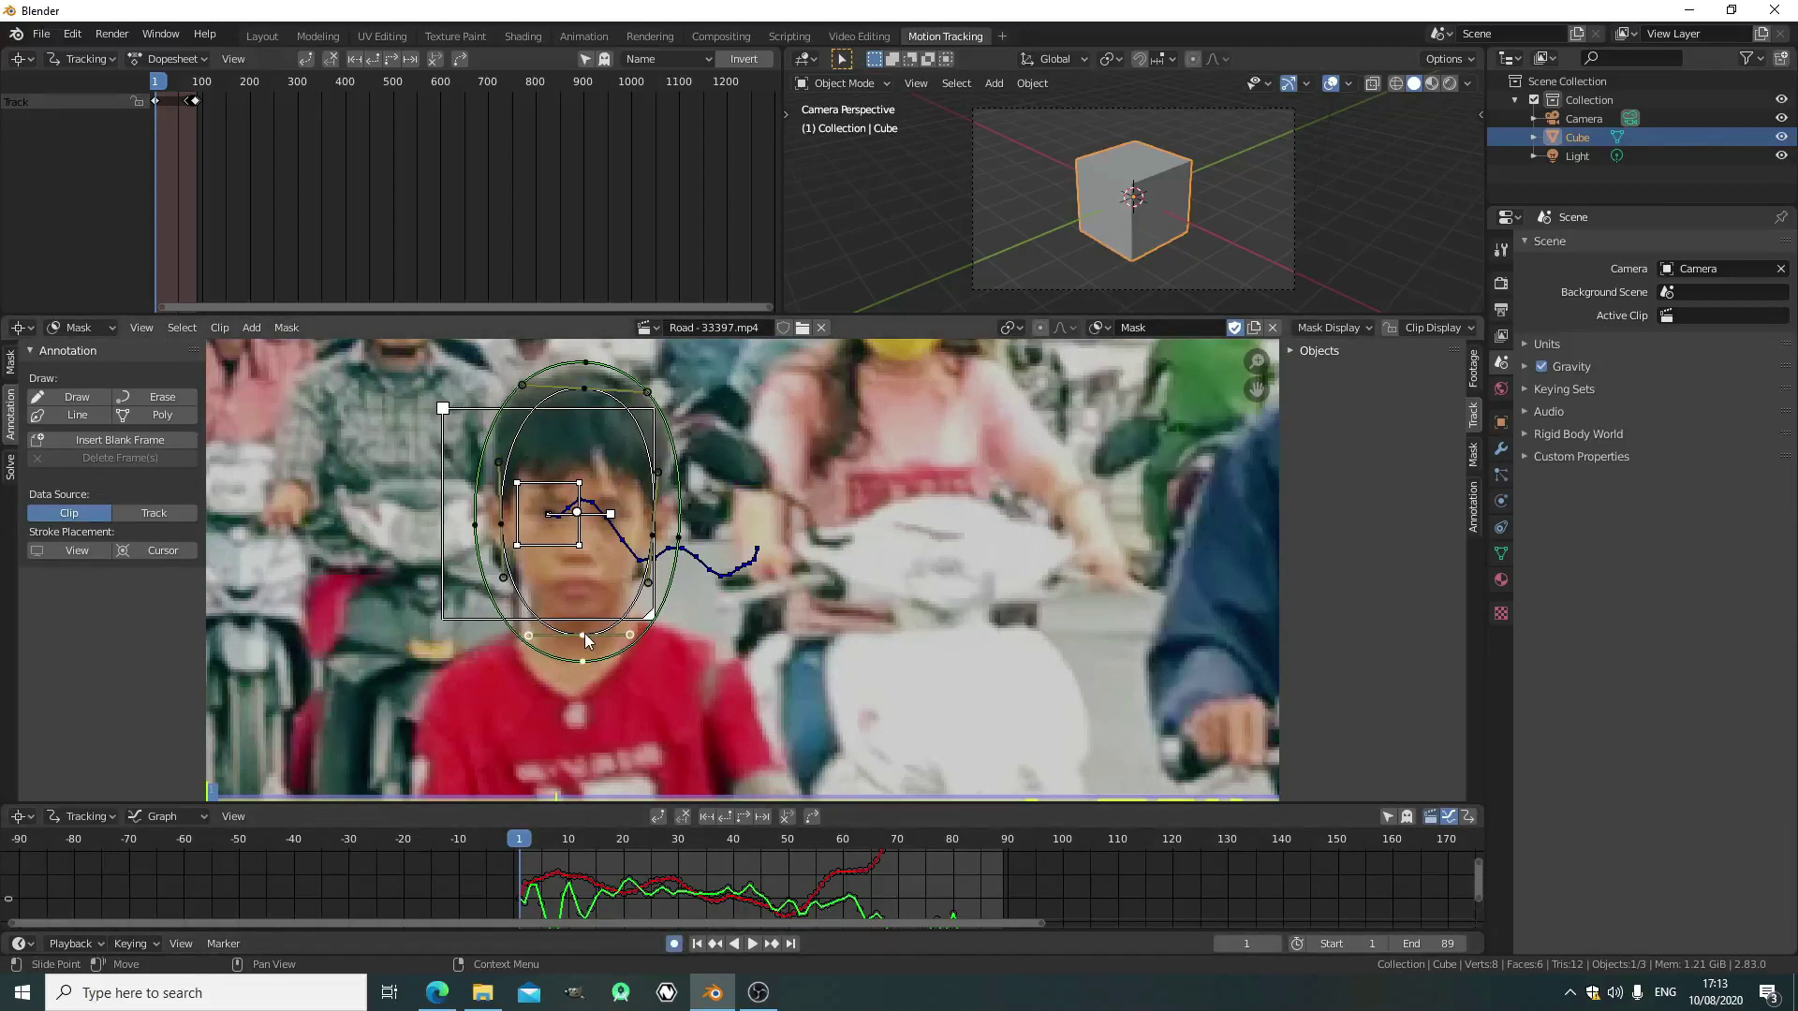
{"action": "left_click", "coordinate": [571, 842]}
{"action": "left_click_drag", "start_coordinate": [619, 560], "coordinate": [610, 559]}
{"action": "left_click_drag", "start_coordinate": [703, 423], "coordinate": [695, 432]}
{"action": "left_click_drag", "start_coordinate": [772, 570], "coordinate": [787, 574]}
{"action": "left_click_drag", "start_coordinate": [696, 672], "coordinate": [711, 678]}
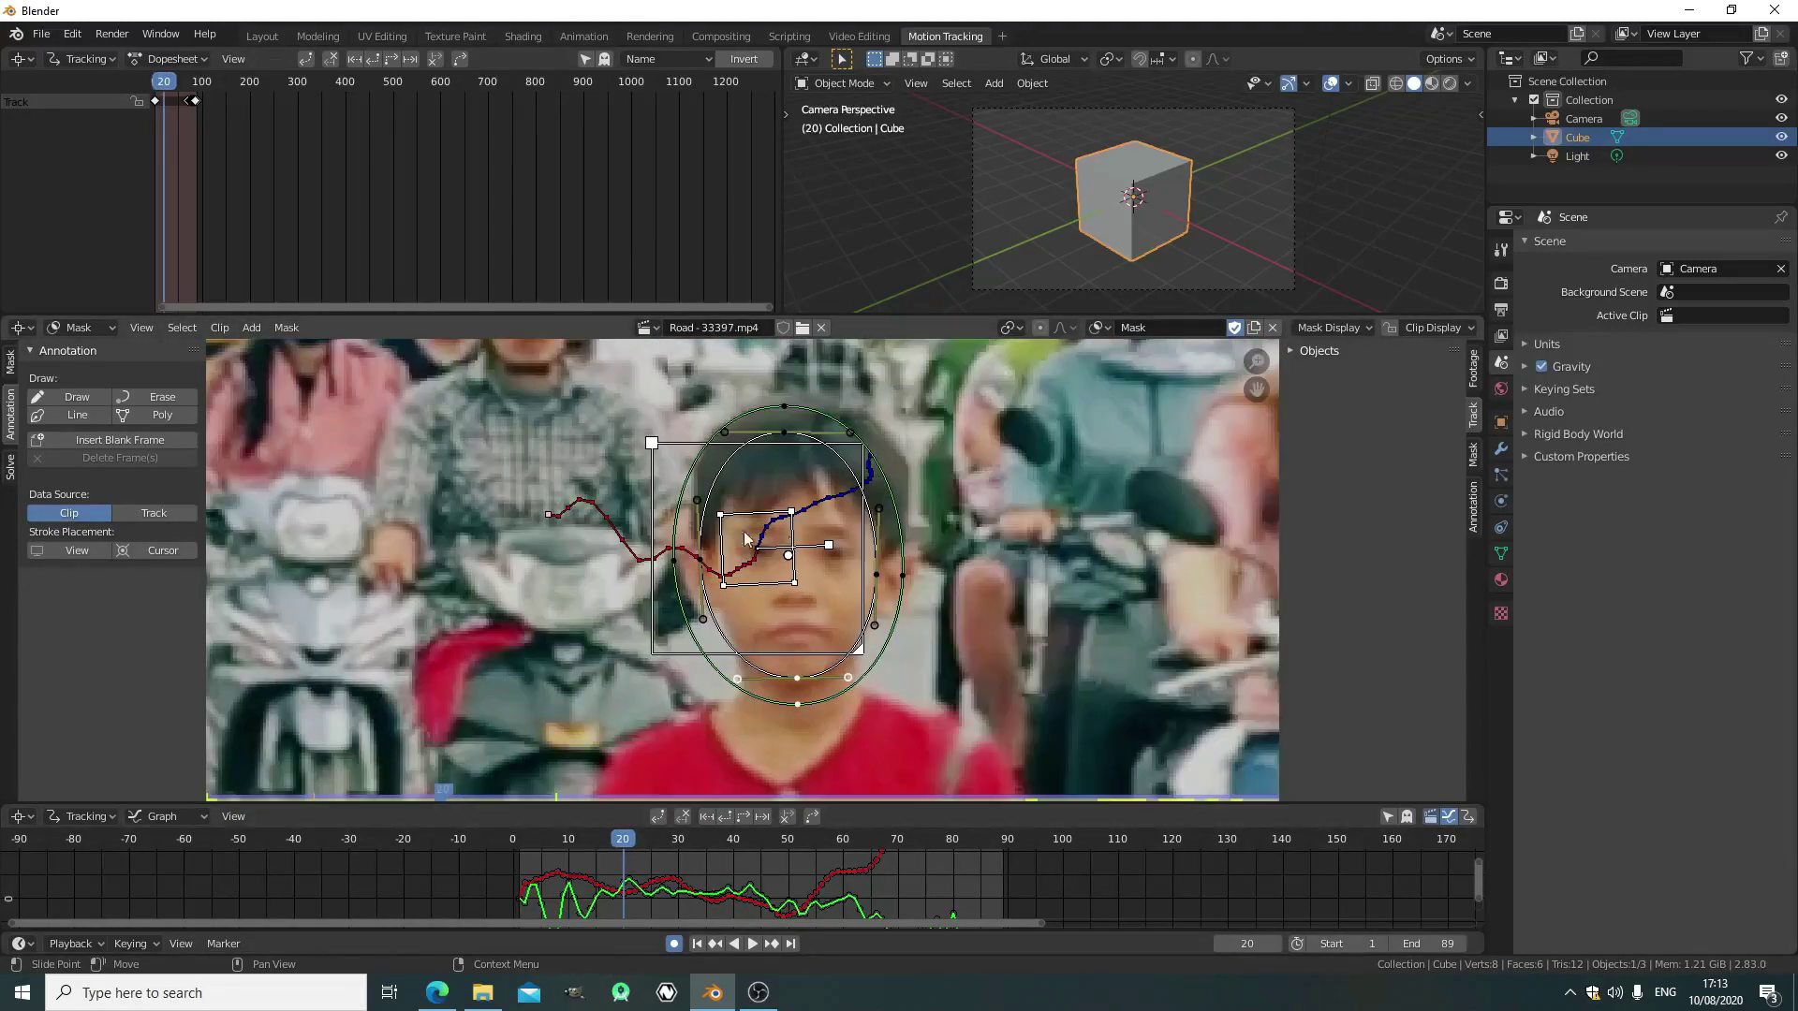
Refit the four mask points to the boy's head at frame 29
{"action": "left_click", "coordinate": [622, 839]}
{"action": "left_click", "coordinate": [678, 840]}
{"action": "left_click_drag", "start_coordinate": [802, 580], "coordinate": [801, 592]}
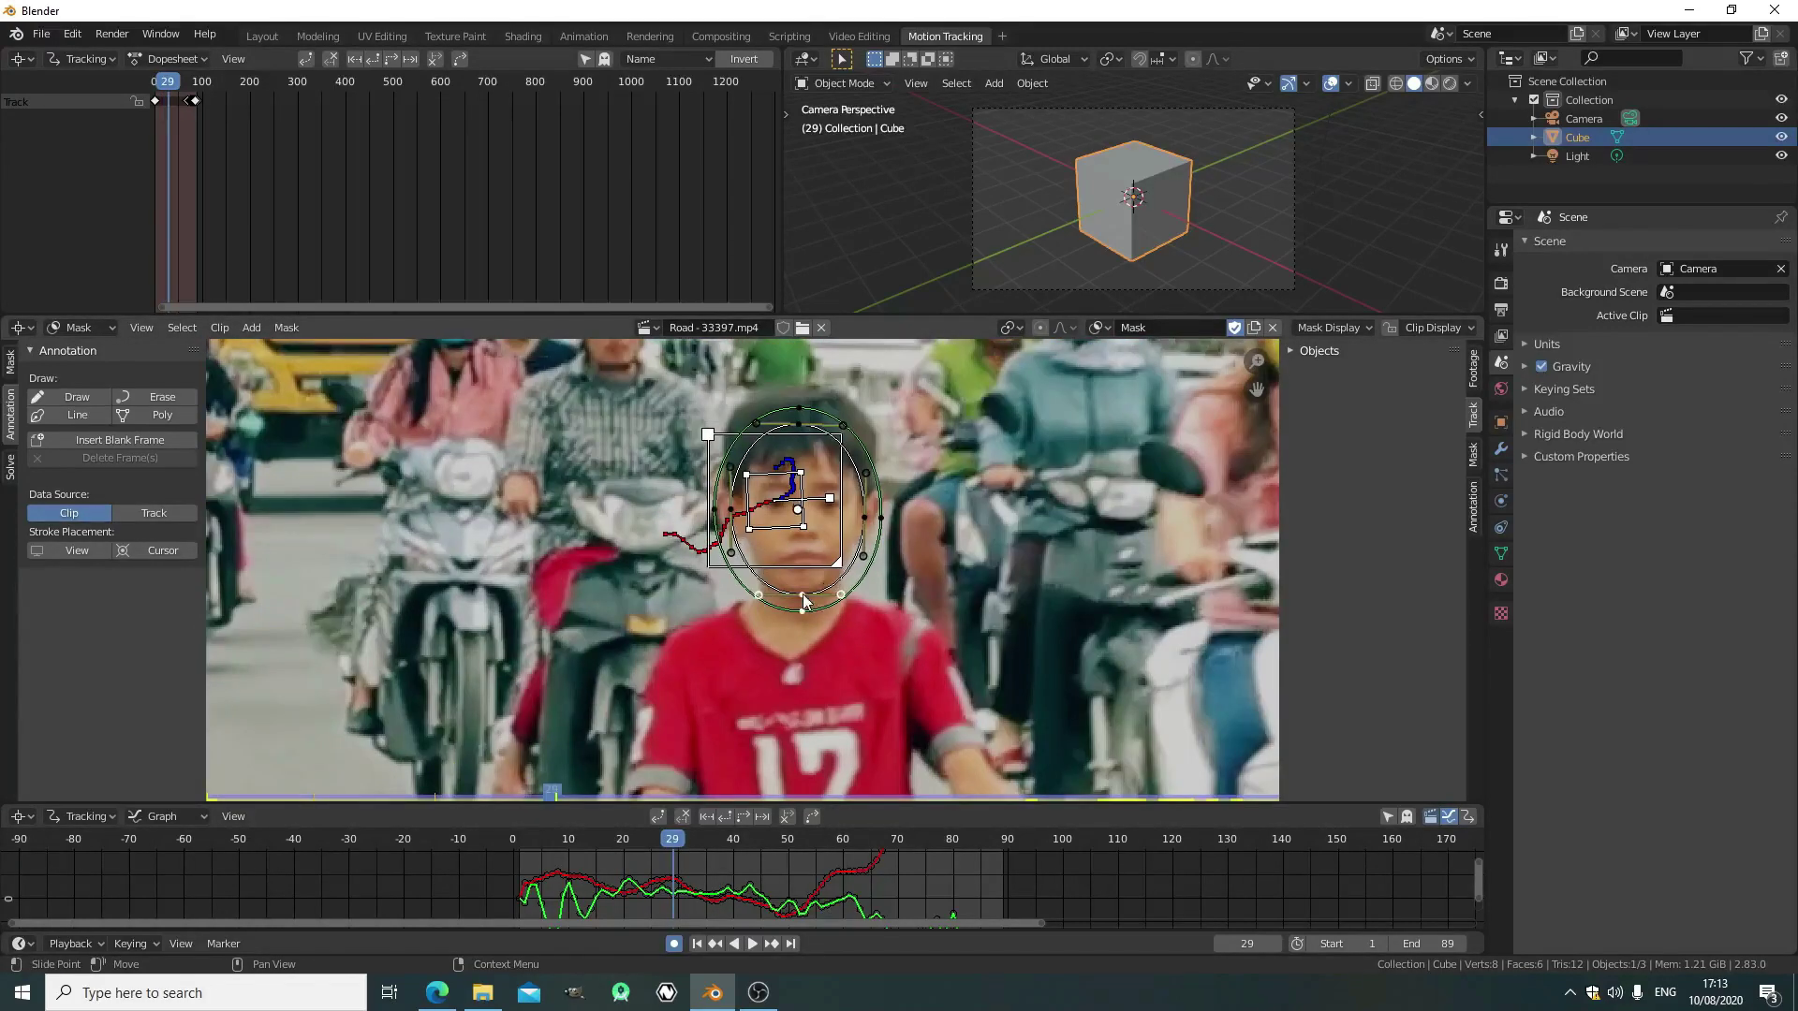
{"action": "left_click_drag", "start_coordinate": [729, 506], "coordinate": [719, 505]}
{"action": "left_click_drag", "start_coordinate": [796, 420], "coordinate": [789, 391]}
{"action": "left_click_drag", "start_coordinate": [862, 513], "coordinate": [863, 504]}
Refit the four mask points to the boy's head at frame 40
{"action": "left_click", "coordinate": [733, 839]}
{"action": "left_click_drag", "start_coordinate": [821, 568], "coordinate": [823, 574]}
{"action": "left_click_drag", "start_coordinate": [739, 481], "coordinate": [733, 483]}
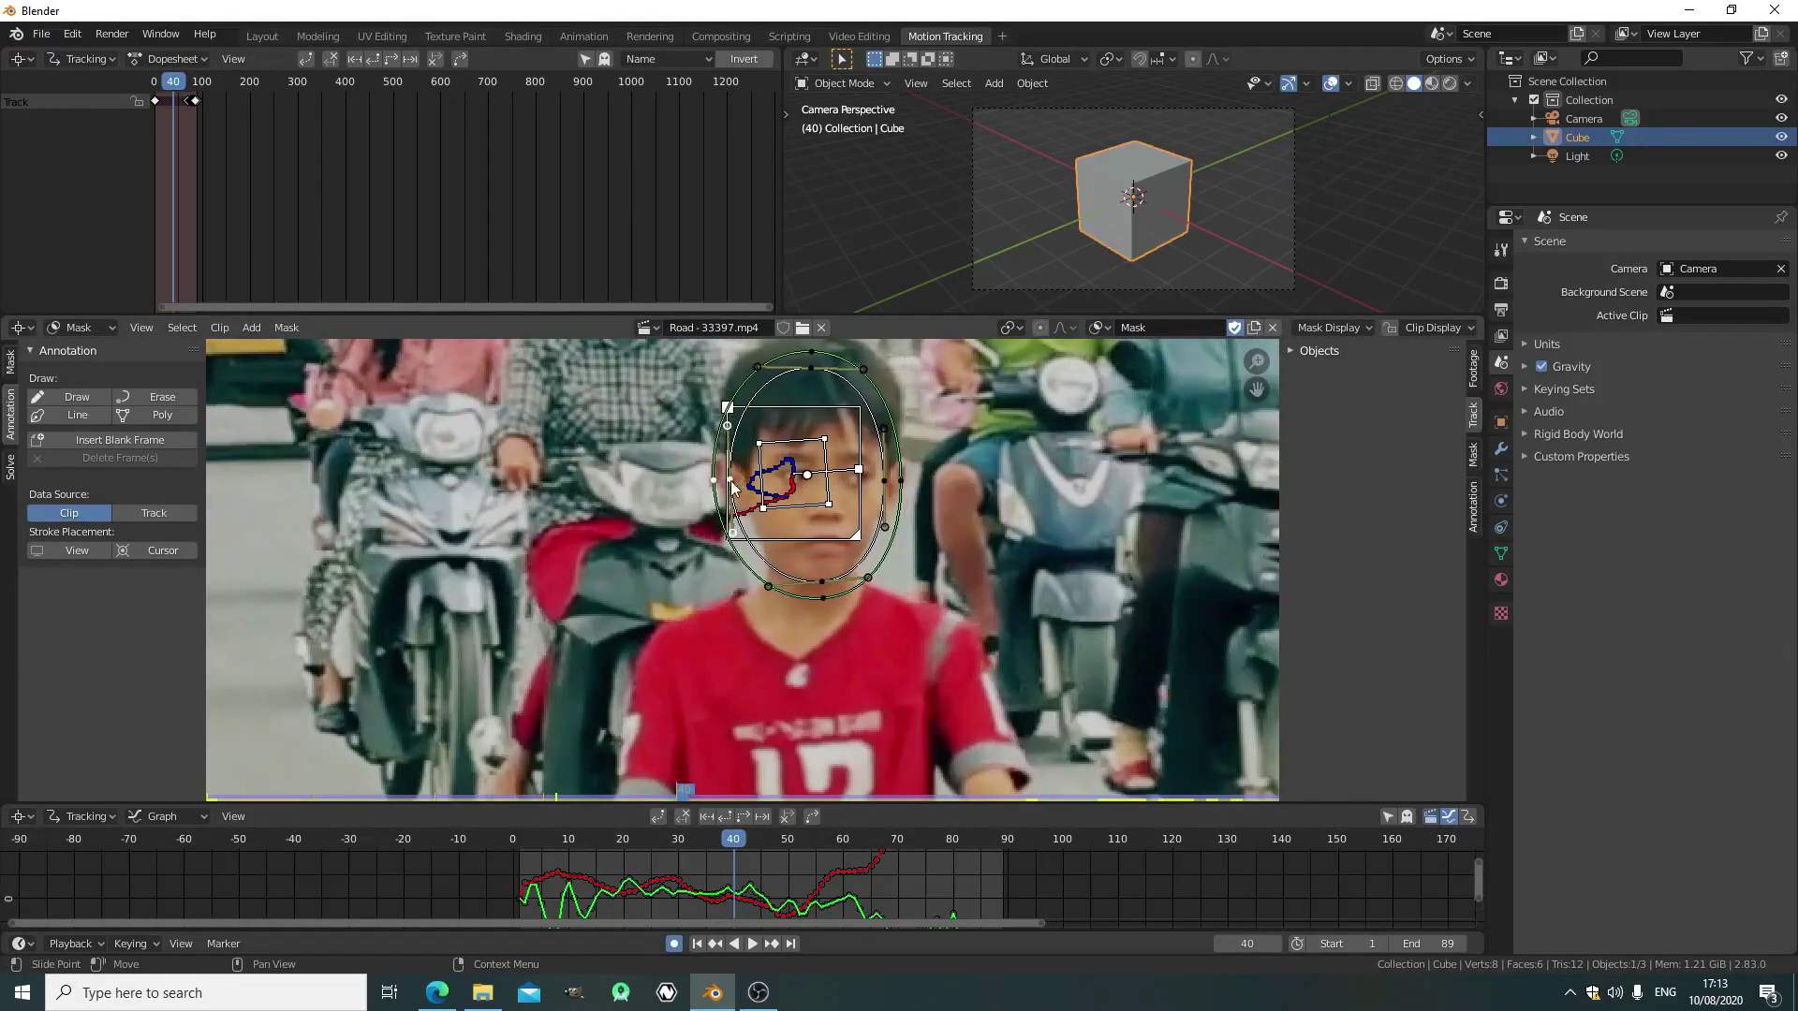
{"action": "left_click_drag", "start_coordinate": [811, 368], "coordinate": [811, 356]}
{"action": "left_click_drag", "start_coordinate": [884, 481], "coordinate": [892, 481]}
Refit the mask points to the boy's head at frame 50
{"action": "left_click", "coordinate": [788, 839]}
{"action": "left_click_drag", "start_coordinate": [722, 488], "coordinate": [710, 487]}
{"action": "scroll", "coordinate": [824, 430], "scroll_direction": "down", "scroll_amount": 1}
{"action": "middle_click_drag", "start_coordinate": [833, 421], "coordinate": [785, 515]}
{"action": "left_click_drag", "start_coordinate": [742, 485], "coordinate": [742, 470]}
{"action": "left_click_drag", "start_coordinate": [799, 571], "coordinate": [807, 569]}
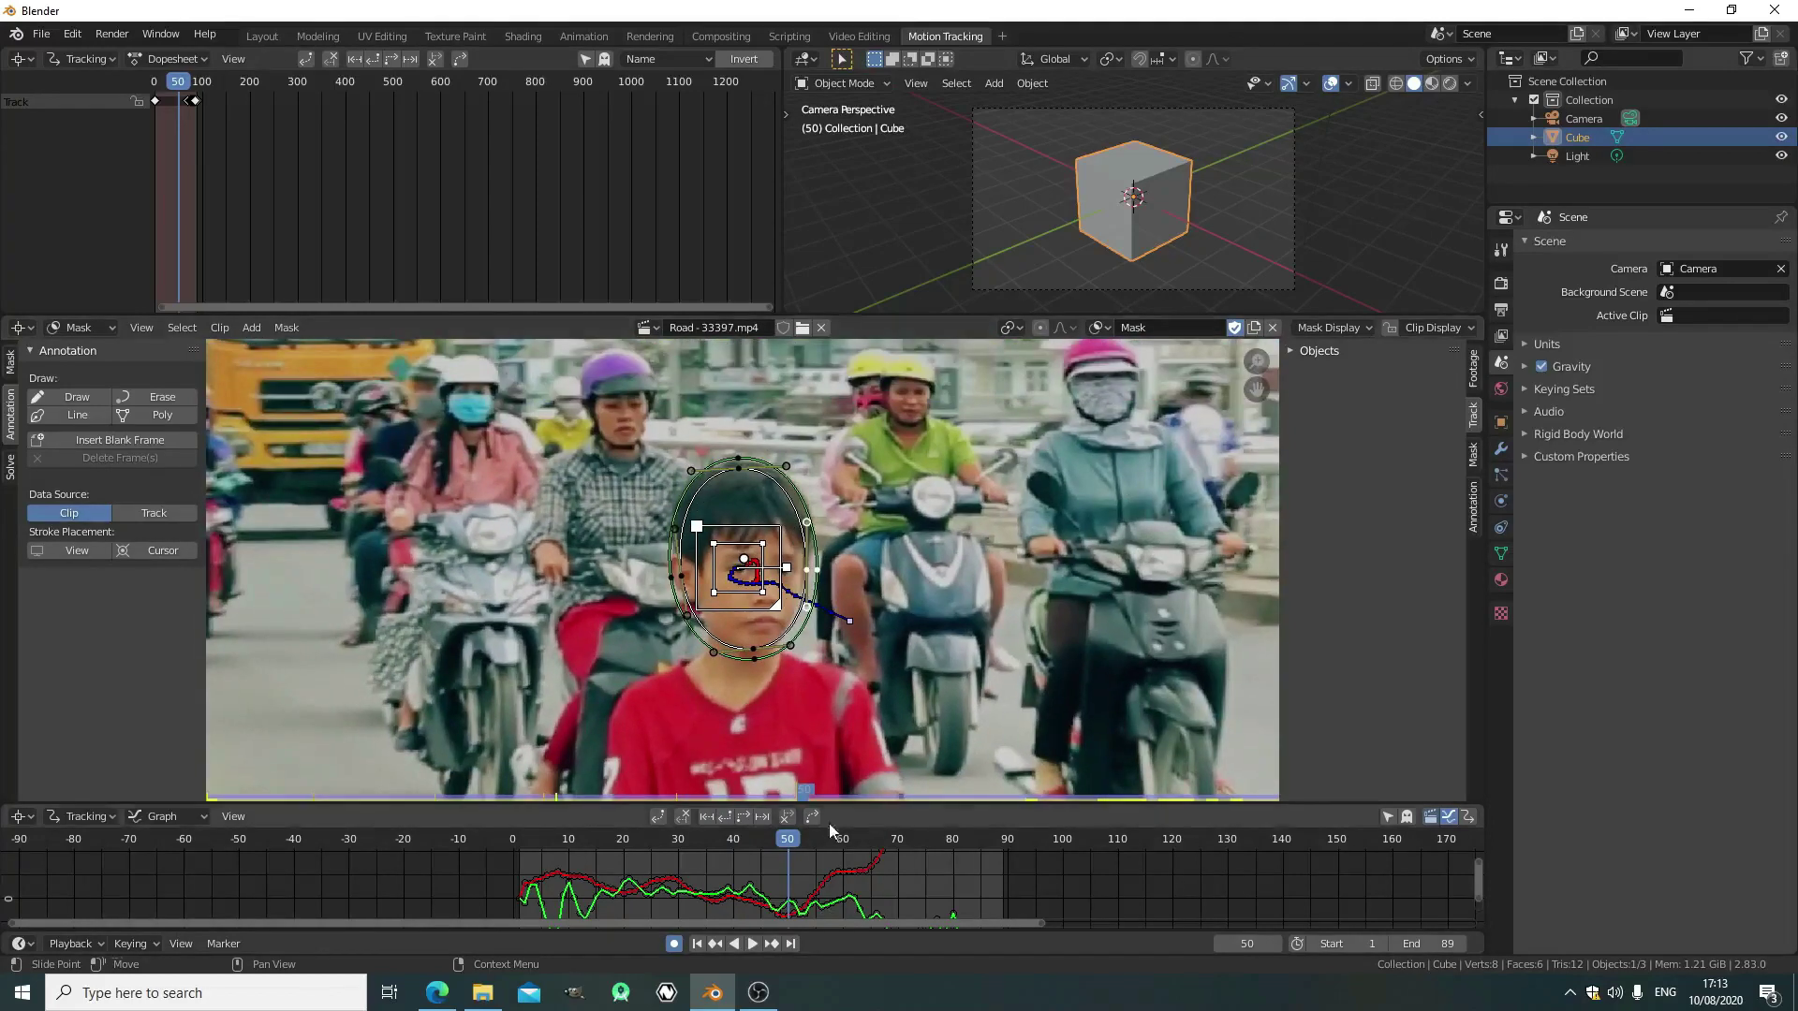
Extend the mask's chin, top and side points to fit the boy's head at frame 59
{"action": "left_click", "coordinate": [837, 838]}
{"action": "left_click_drag", "start_coordinate": [768, 666], "coordinate": [783, 687]}
{"action": "left_click_drag", "start_coordinate": [756, 486], "coordinate": [765, 473]}
{"action": "left_click_drag", "start_coordinate": [822, 587], "coordinate": [844, 586]}
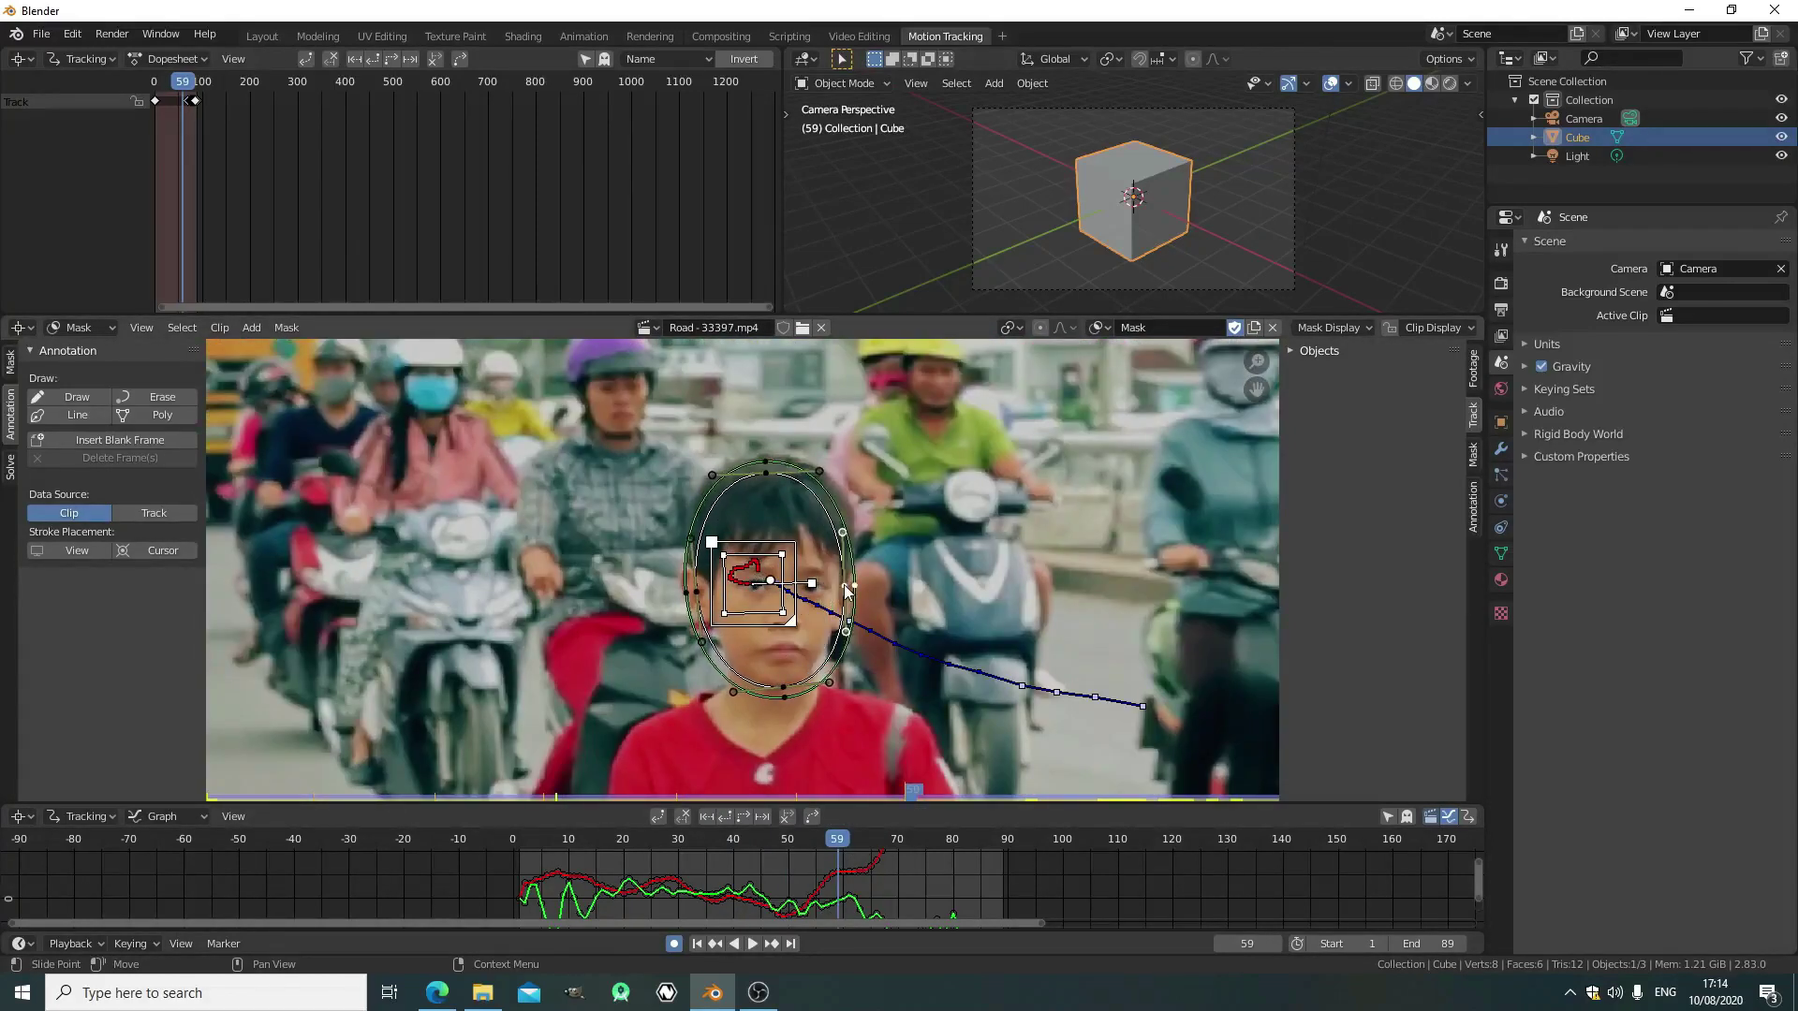
Refit the chin, side and top mask points to the boy's head at frame 65
{"action": "left_click", "coordinate": [870, 839]}
{"action": "left_click_drag", "start_coordinate": [826, 701], "coordinate": [827, 719]}
{"action": "left_click_drag", "start_coordinate": [731, 604], "coordinate": [712, 605]}
{"action": "left_click_drag", "start_coordinate": [805, 475], "coordinate": [804, 456]}
{"action": "left_click_drag", "start_coordinate": [894, 598], "coordinate": [880, 597]}
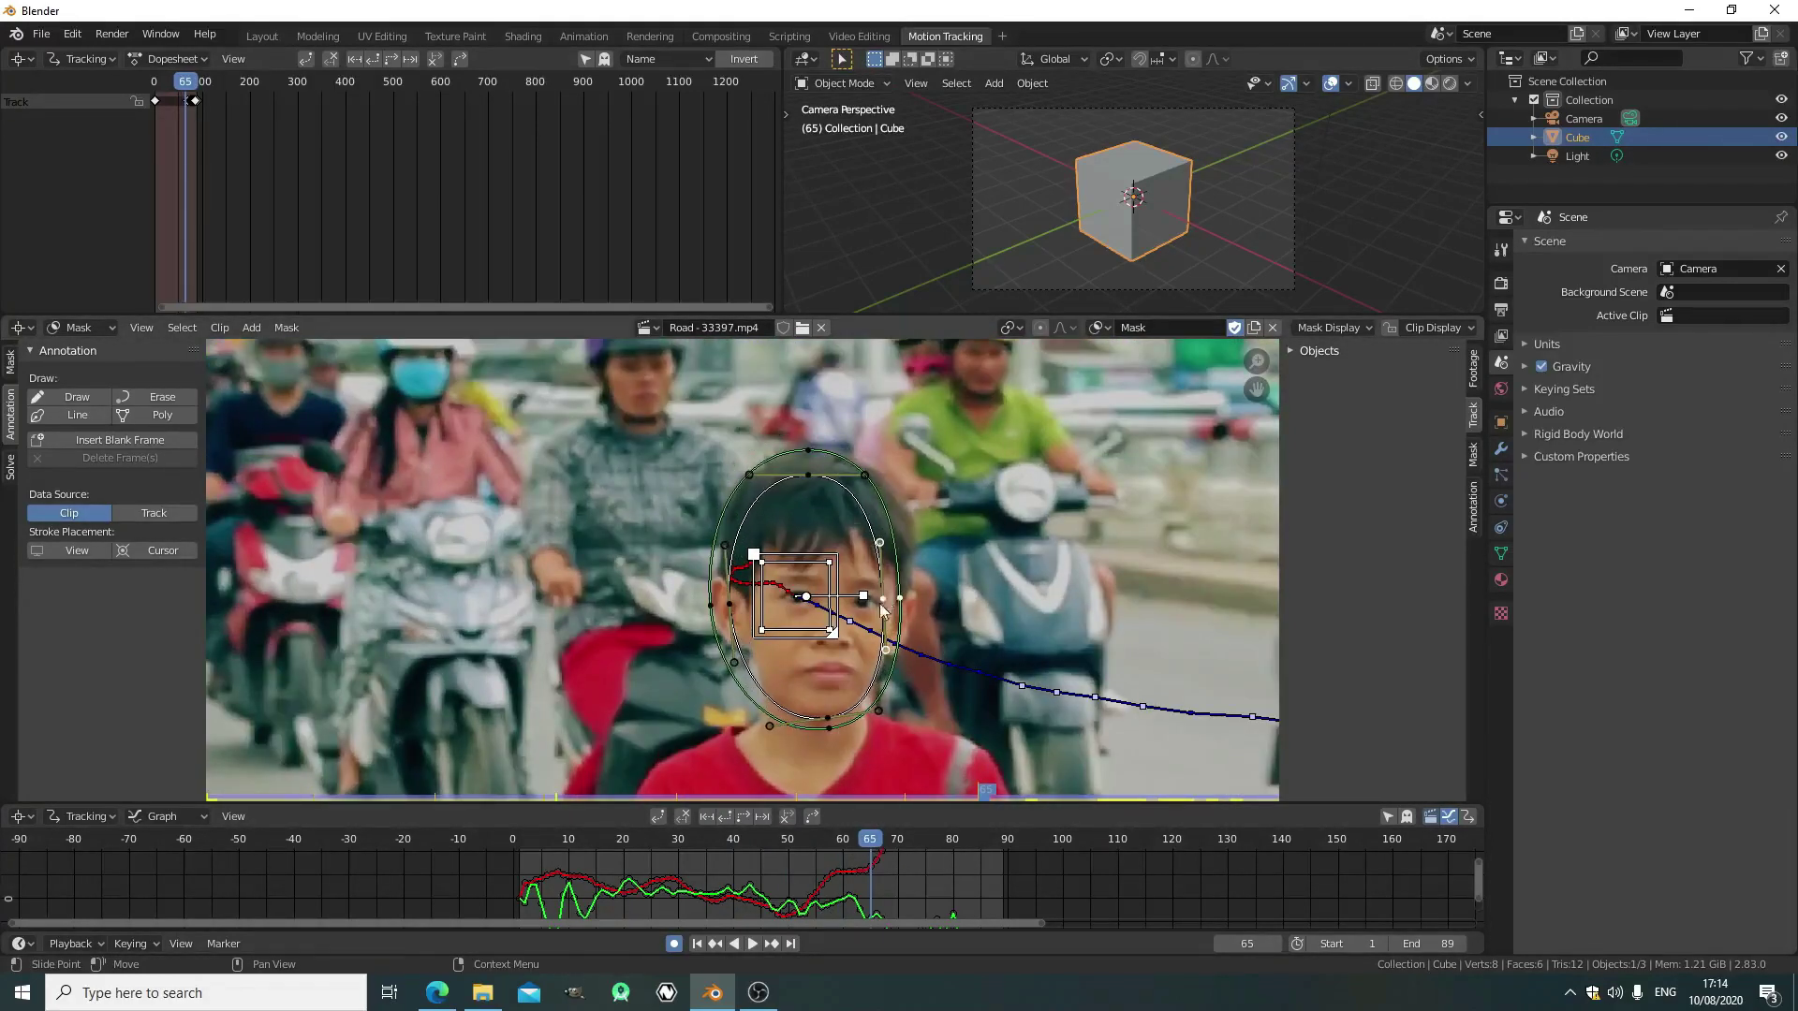
Refit the four mask points to the enlarged head at frame 69
{"action": "left_click_drag", "start_coordinate": [828, 719], "coordinate": [898, 754]}
{"action": "left_click", "coordinate": [892, 839]}
{"action": "left_click_drag", "start_coordinate": [939, 622], "coordinate": [961, 644]}
{"action": "left_click_drag", "start_coordinate": [863, 500], "coordinate": [867, 470]}
{"action": "left_click_drag", "start_coordinate": [784, 628], "coordinate": [764, 631]}
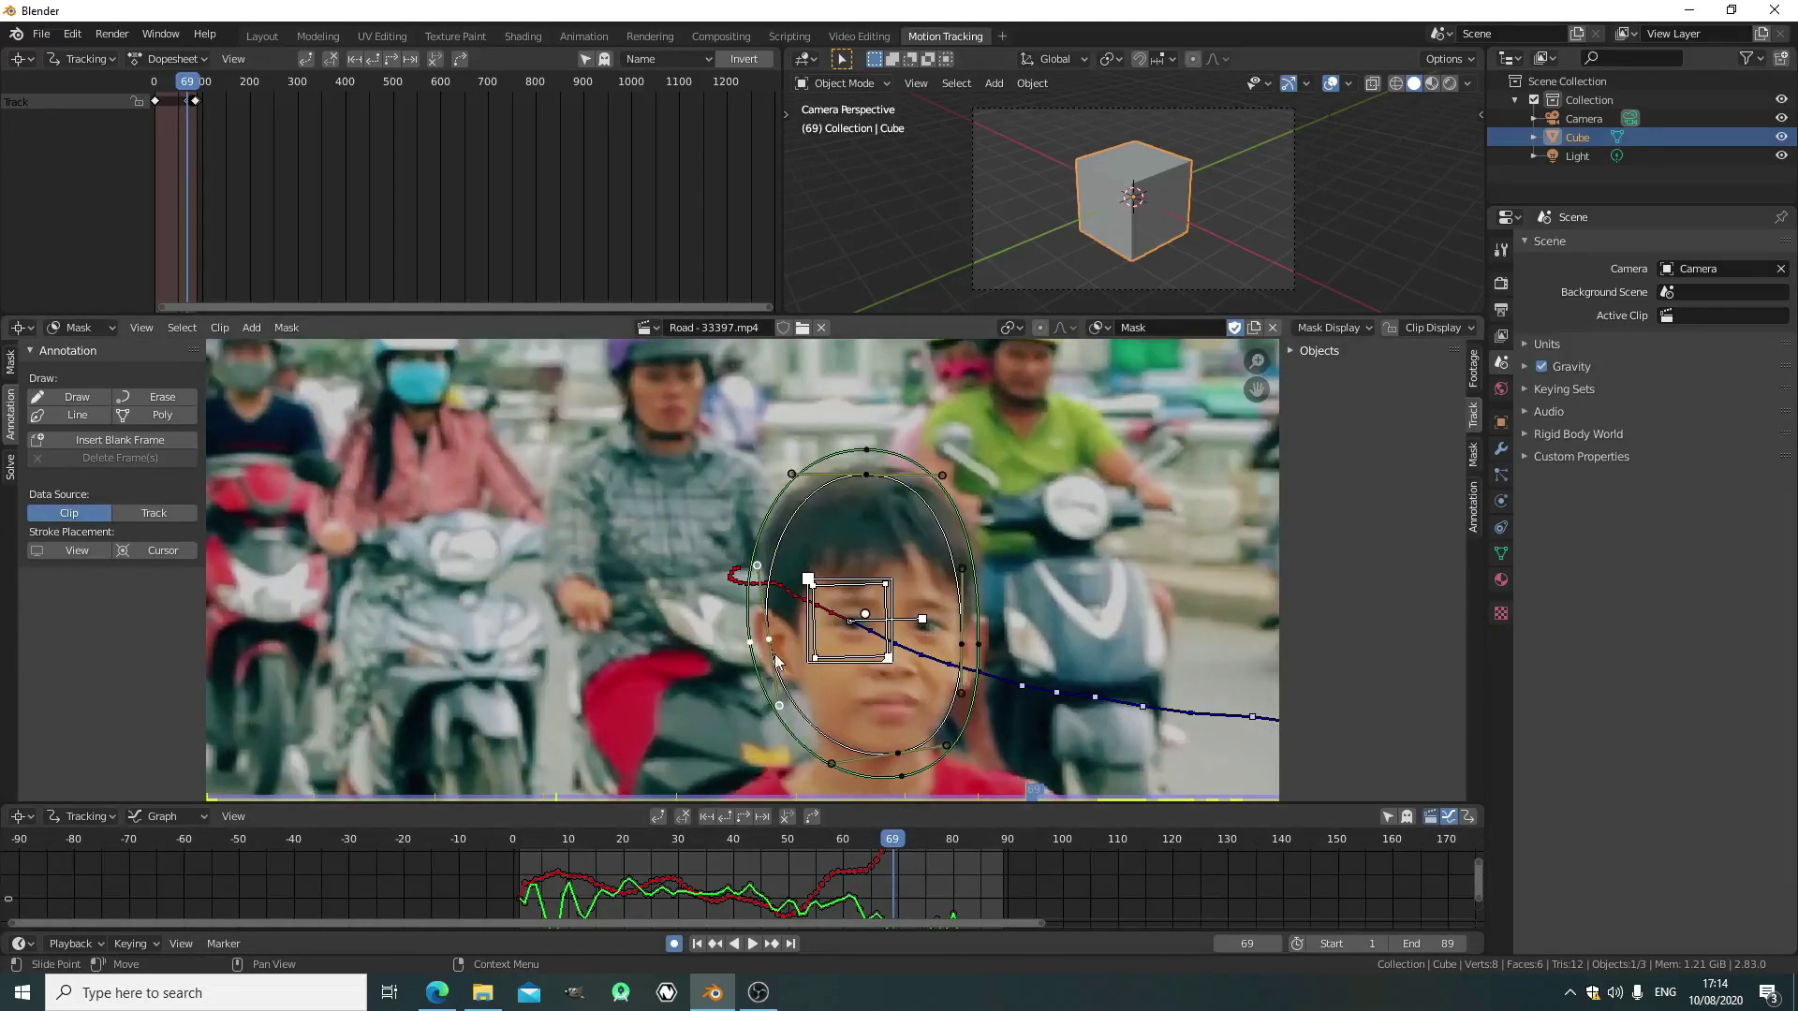
Adjust the mask's chin and side points to the boy's head at frame 80
{"action": "left_click", "coordinate": [953, 839]}
{"action": "scroll", "coordinate": [963, 749], "scroll_direction": "down", "scroll_amount": 4}
{"action": "left_click_drag", "start_coordinate": [963, 681], "coordinate": [961, 698]}
{"action": "left_click_drag", "start_coordinate": [910, 633], "coordinate": [894, 639]}
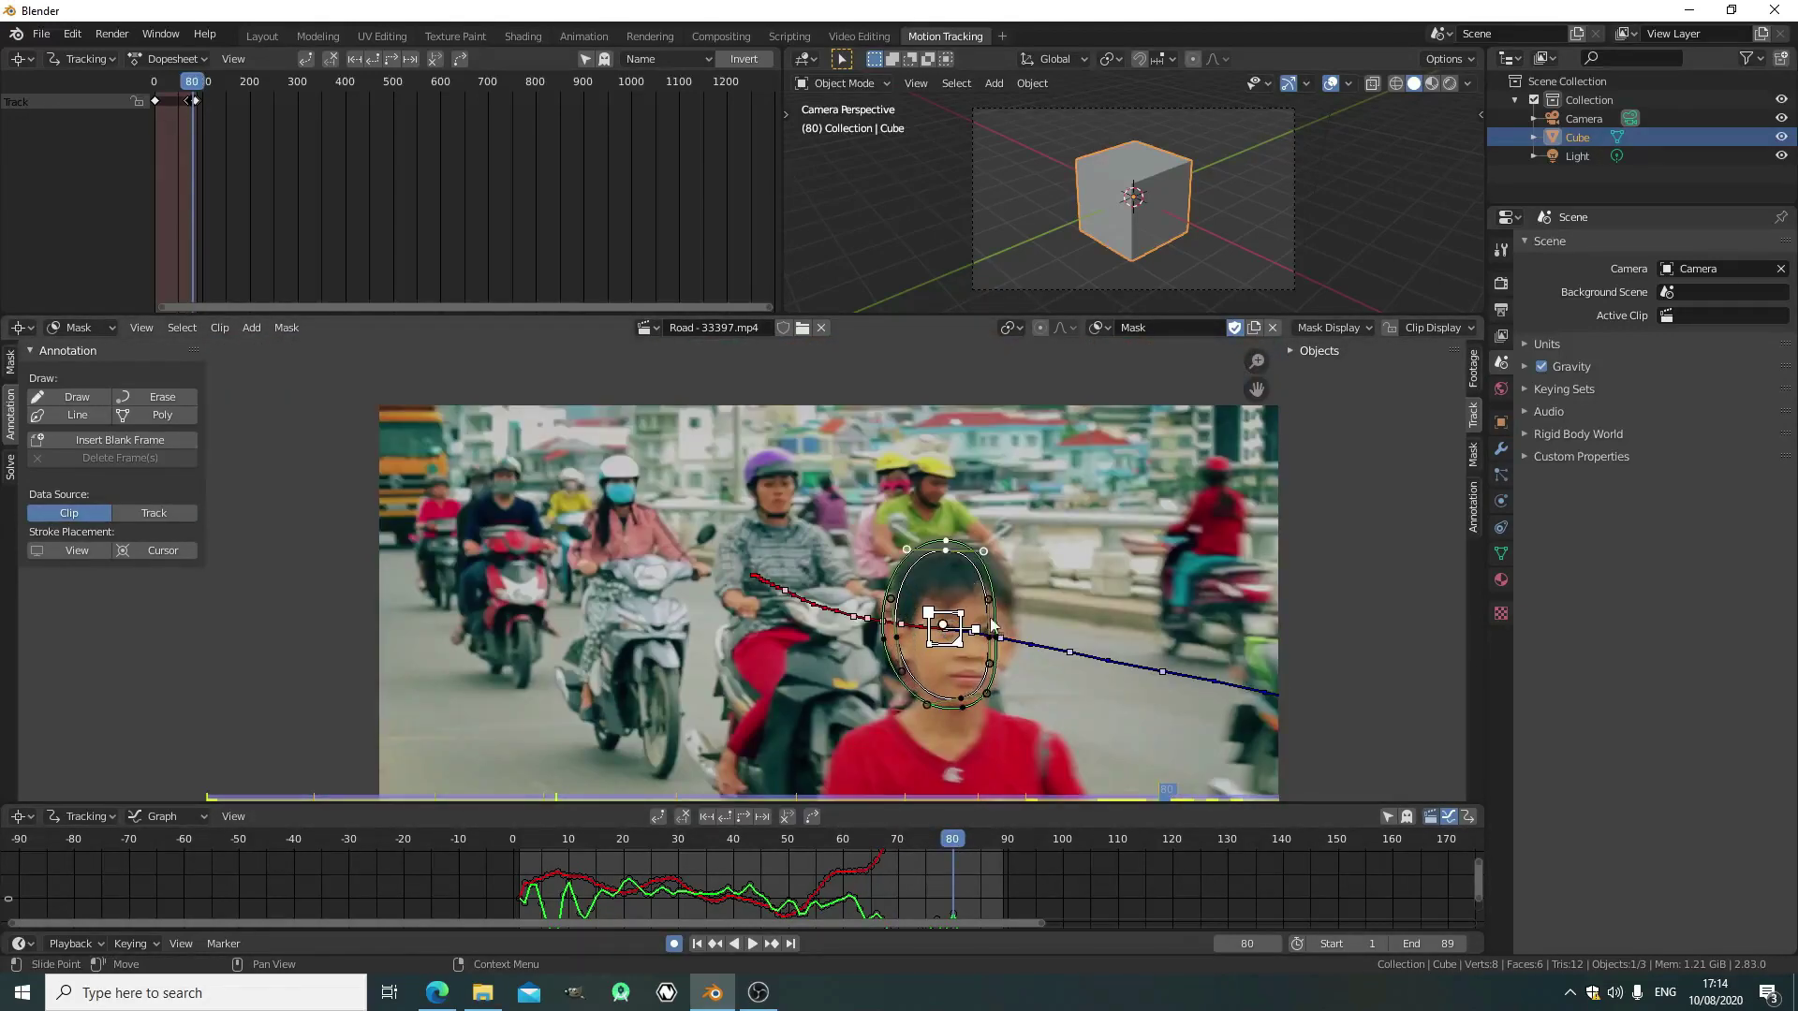
Go to frame 87 and enlarge the mask at its chin, side and top points to fit the head
{"action": "key", "text": "Up"}
{"action": "scroll", "coordinate": [1098, 752], "scroll_direction": "down", "scroll_amount": 2}
{"action": "scroll", "coordinate": [1097, 752], "scroll_direction": "up", "scroll_amount": 1}
{"action": "key", "text": "Left"}
{"action": "key", "text": "Left"}
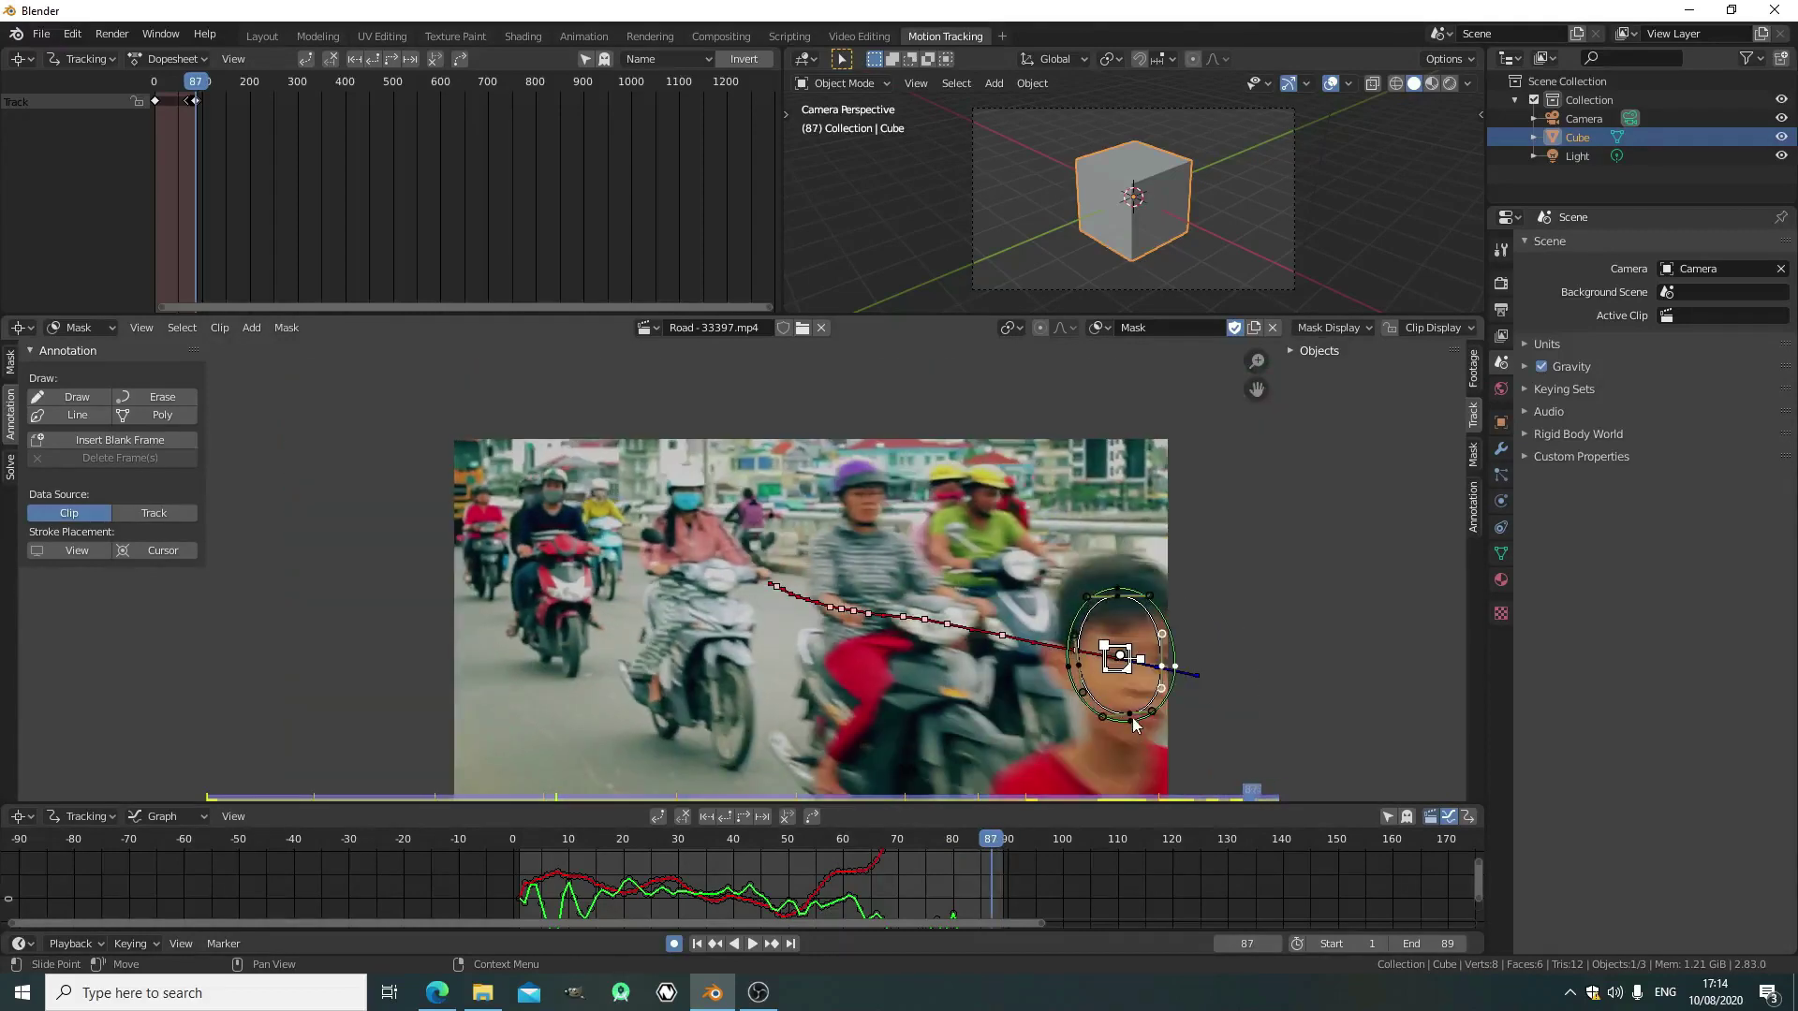
{"action": "left_click_drag", "start_coordinate": [1129, 717], "coordinate": [1131, 732]}
{"action": "left_click_drag", "start_coordinate": [1162, 667], "coordinate": [1182, 663]}
{"action": "left_click_drag", "start_coordinate": [1116, 596], "coordinate": [1119, 569]}
Step backwards frame by frame from frame 87 and check how the mask fits the head
{"action": "key", "text": "Left"}
{"action": "key", "text": "Left"}
{"action": "key", "text": "Left"}
{"action": "key", "text": "Left"}
{"action": "key", "text": "Left"}
{"action": "key", "text": "Left"}
{"action": "key", "text": "Left"}
{"action": "key", "text": "Left"}
{"action": "key", "text": "Left"}
{"action": "key", "text": "Left"}
{"action": "key", "text": "Left"}
{"action": "key", "text": "Left"}
{"action": "key", "text": "Left"}
{"action": "key", "text": "Left"}
{"action": "key", "text": "Left"}
{"action": "key", "text": "Left"}
{"action": "key", "text": "Left"}
{"action": "key", "text": "Left"}
{"action": "key", "text": "Left"}
{"action": "key", "text": "Left"}
{"action": "key", "text": "Left"}
{"action": "key", "text": "Left"}
{"action": "key", "text": "Left"}
{"action": "key", "text": "Left"}
{"action": "key", "text": "Left"}
{"action": "key", "text": "Left"}
{"action": "key", "text": "Left"}
{"action": "key", "text": "Left"}
{"action": "key", "text": "Left"}
{"action": "key", "text": "Left"}
{"action": "key", "text": "Left"}
{"action": "key", "text": "Left"}
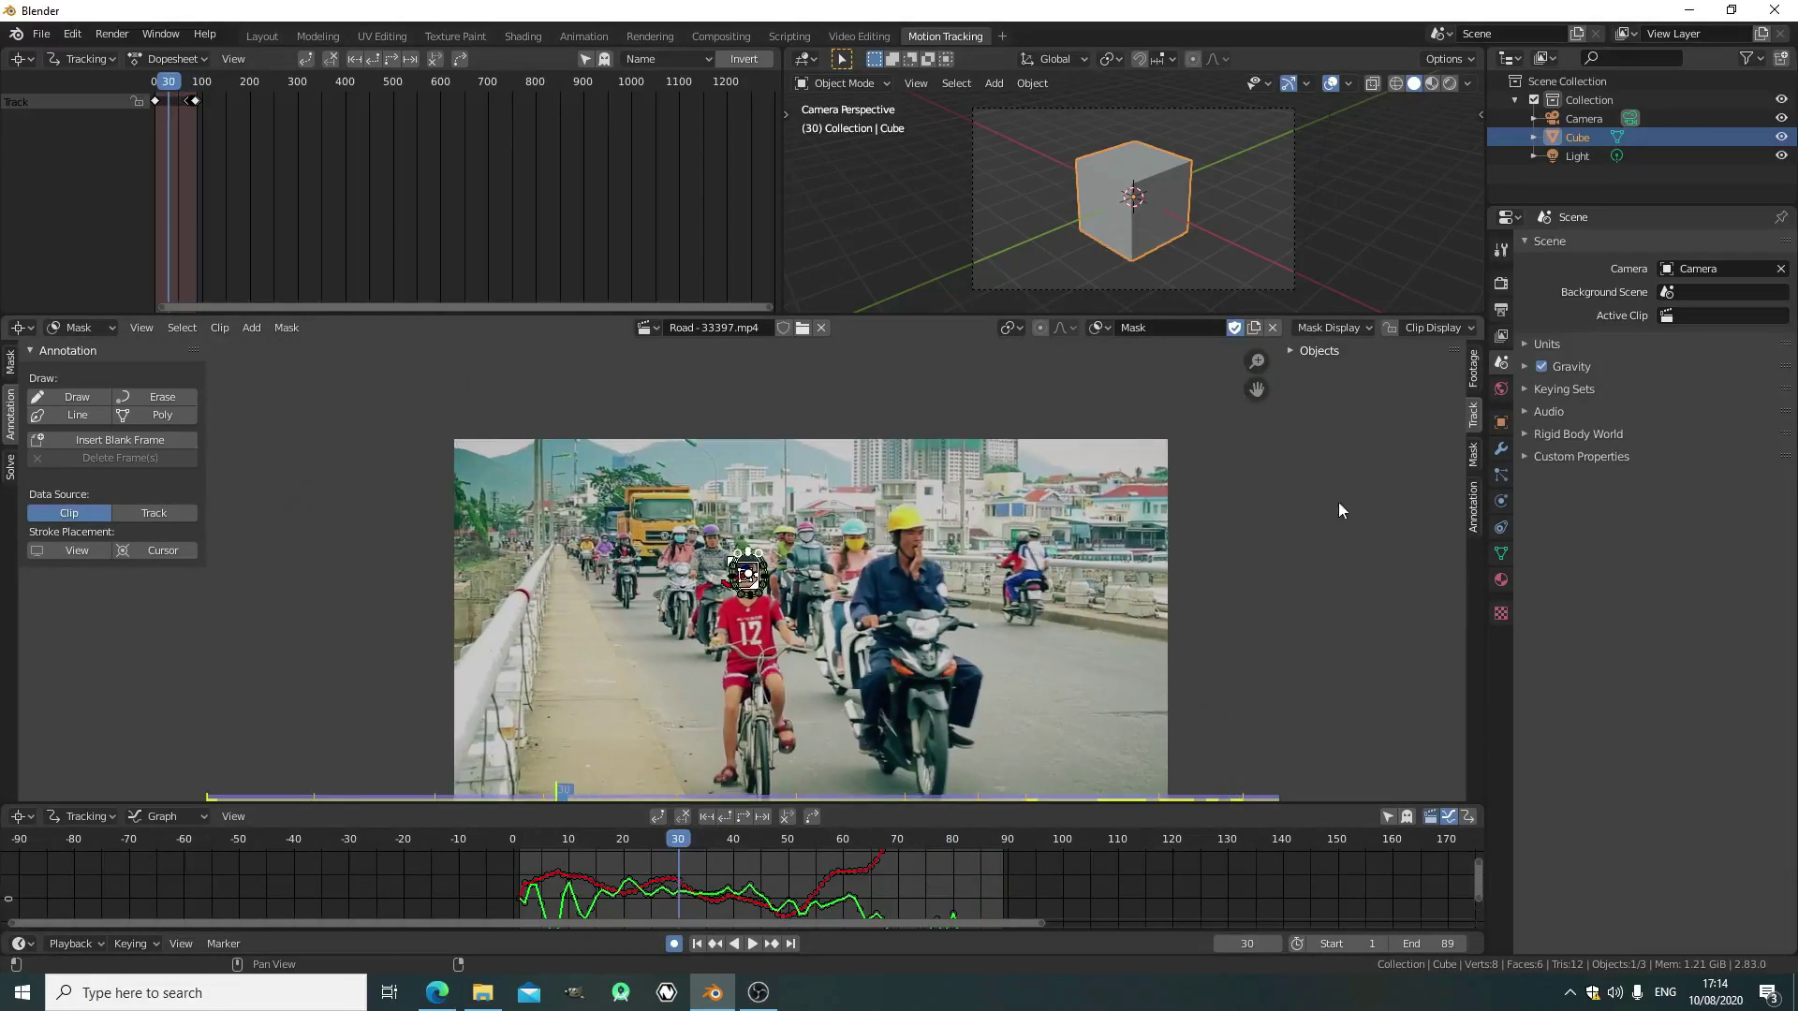
Show the clip's footage settings
{"action": "left_click", "coordinate": [1473, 368]}
{"action": "scroll", "coordinate": [747, 573], "scroll_direction": "up", "scroll_amount": 3}
{"action": "scroll", "coordinate": [747, 573], "scroll_direction": "down", "scroll_amount": 3}
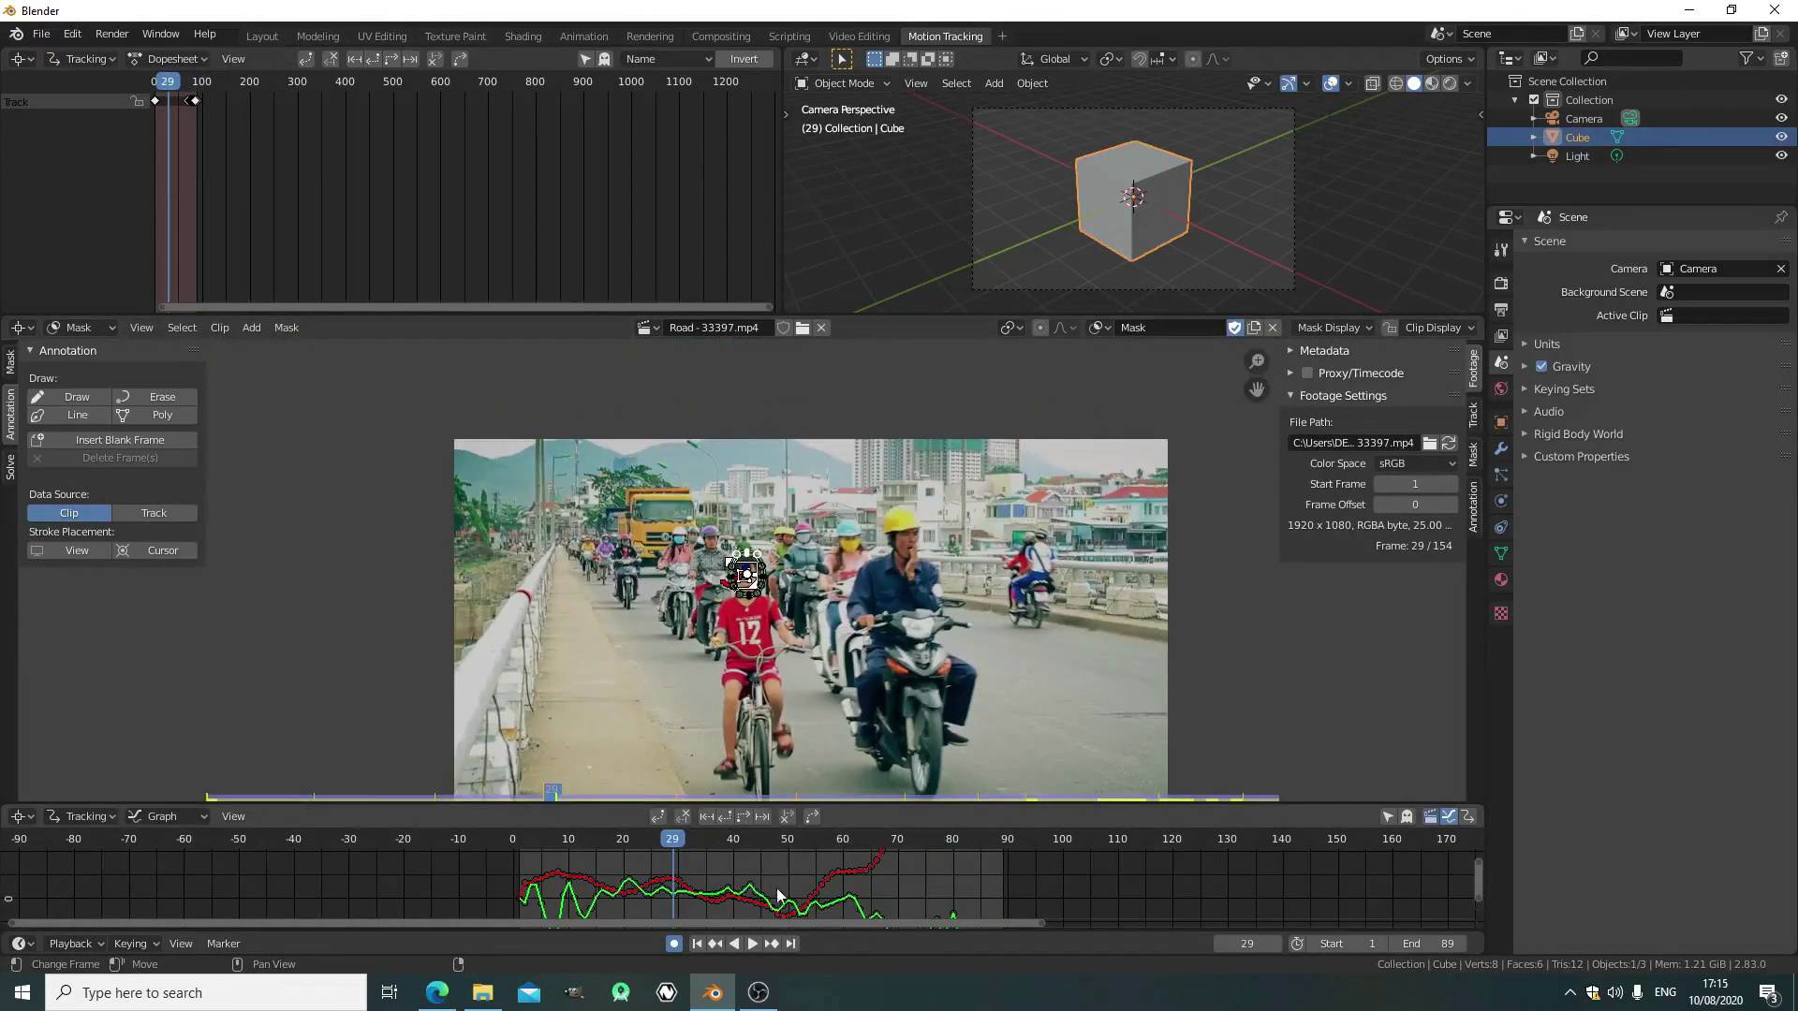
Turn off automatic keyframing and play the clip from the first frame to check the animated mask, stopping at frame 35
{"action": "left_click", "coordinate": [697, 943]}
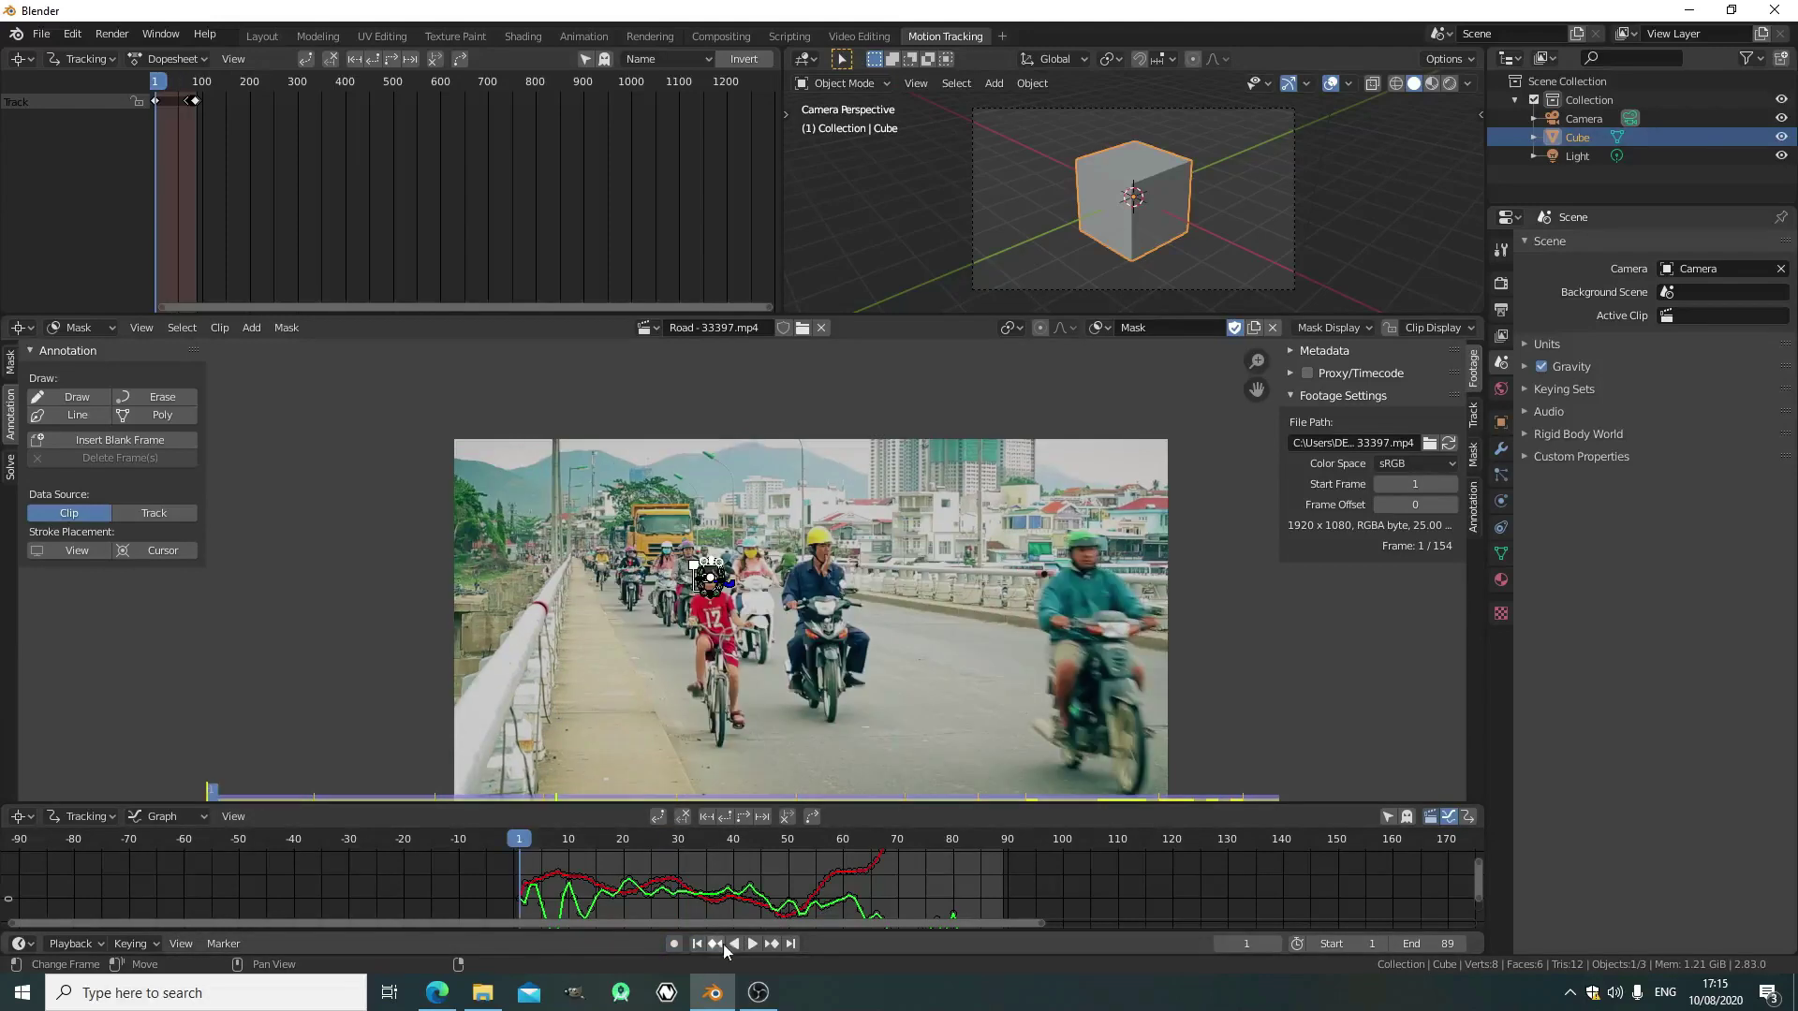
{"action": "left_click", "coordinate": [750, 944]}
{"action": "scroll", "coordinate": [847, 677], "scroll_direction": "up", "scroll_amount": 3}
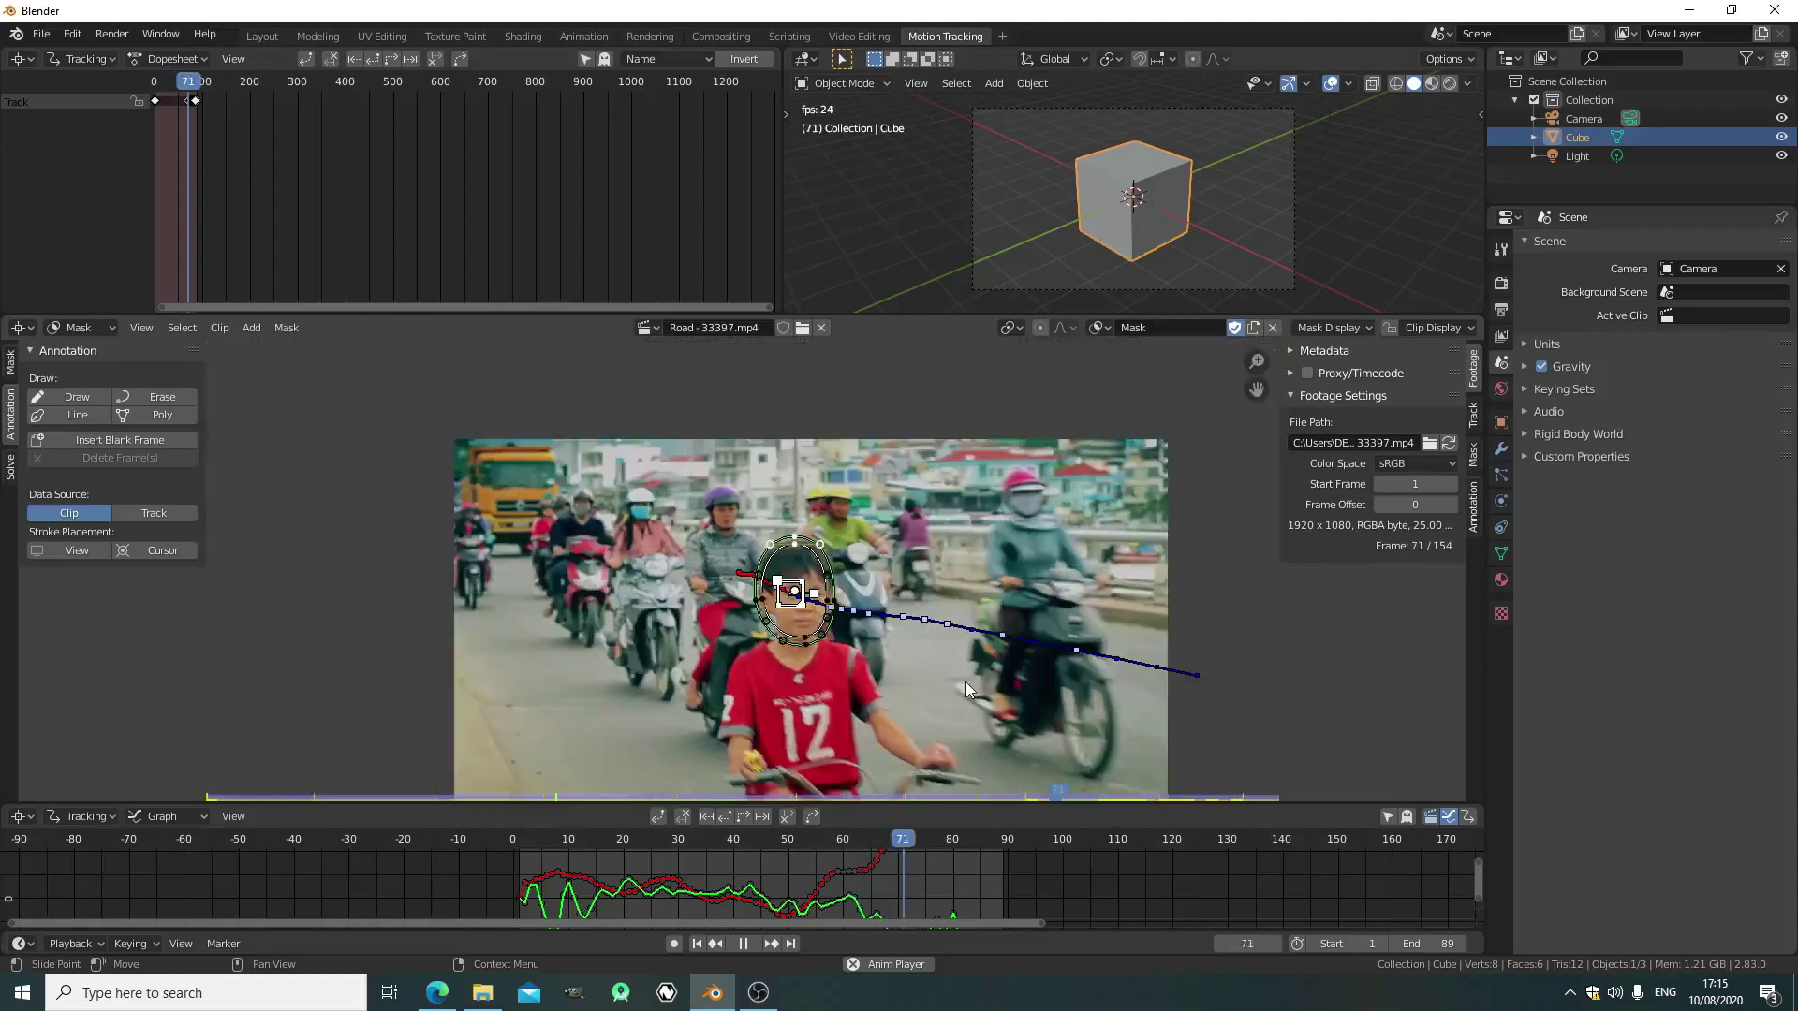
{"action": "scroll", "coordinate": [970, 676], "scroll_direction": "down", "scroll_amount": 2}
{"action": "left_click", "coordinate": [740, 943]}
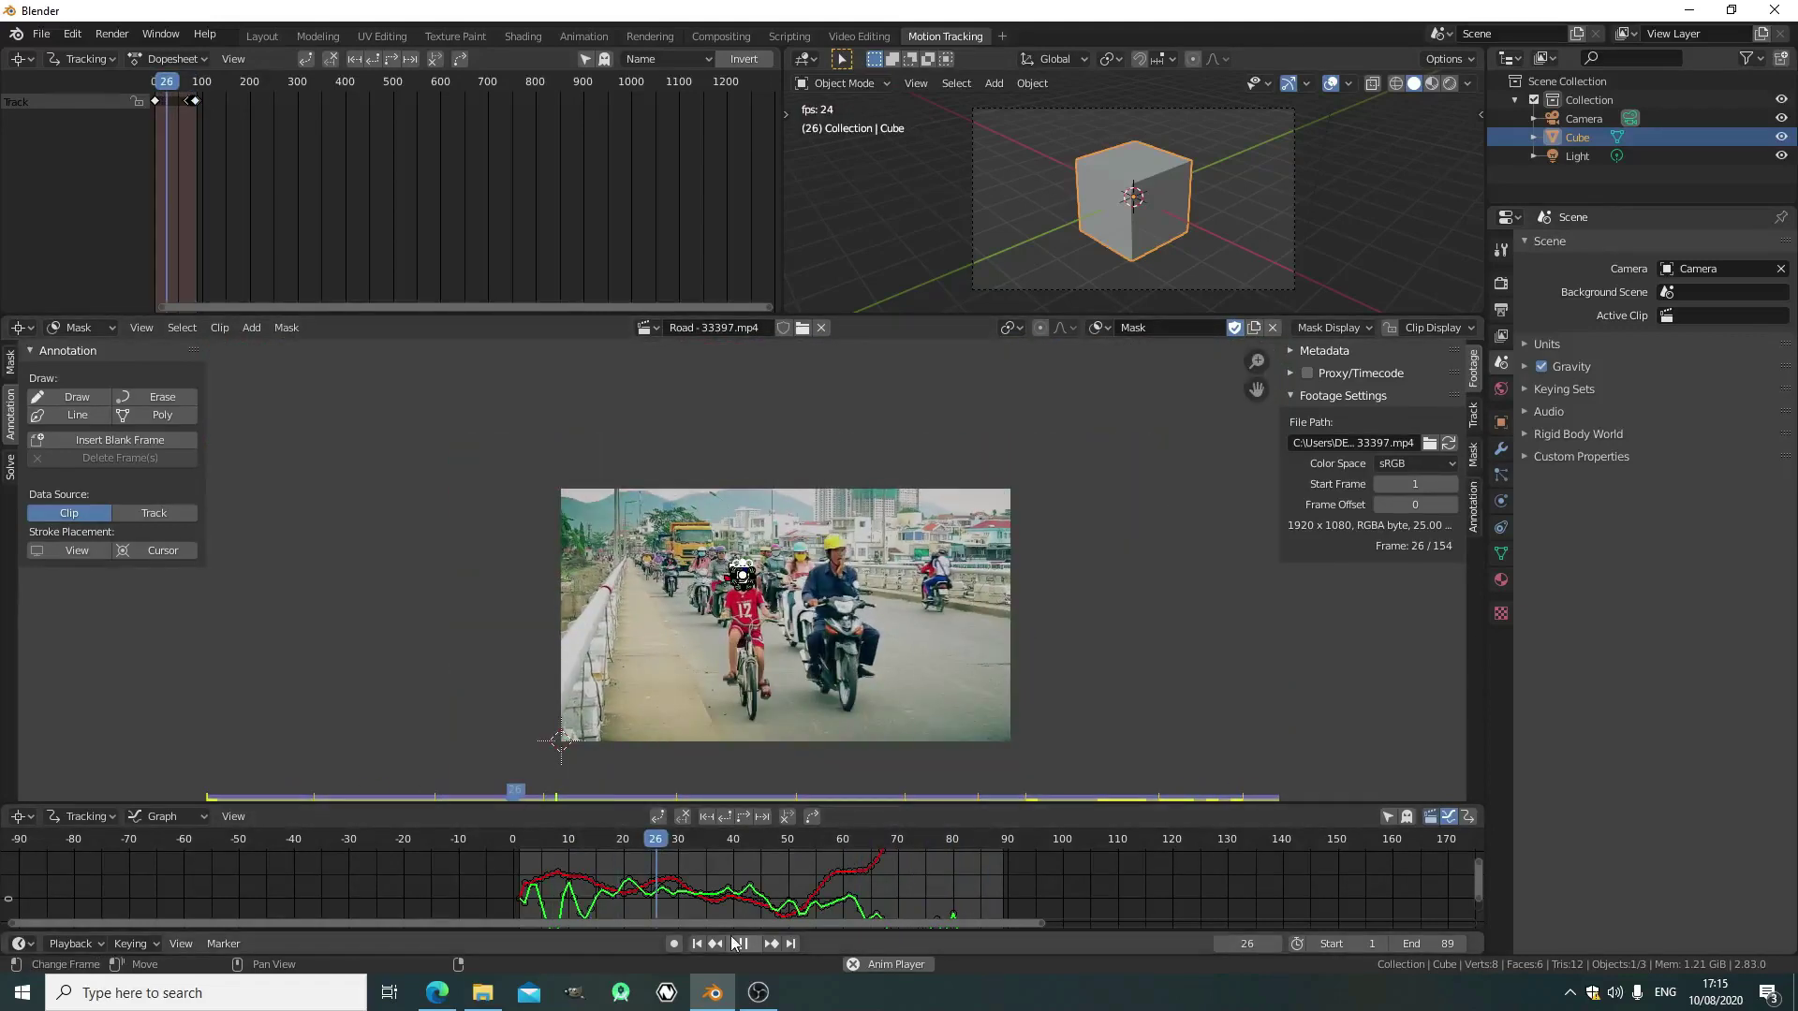
{"action": "left_click", "coordinate": [738, 943]}
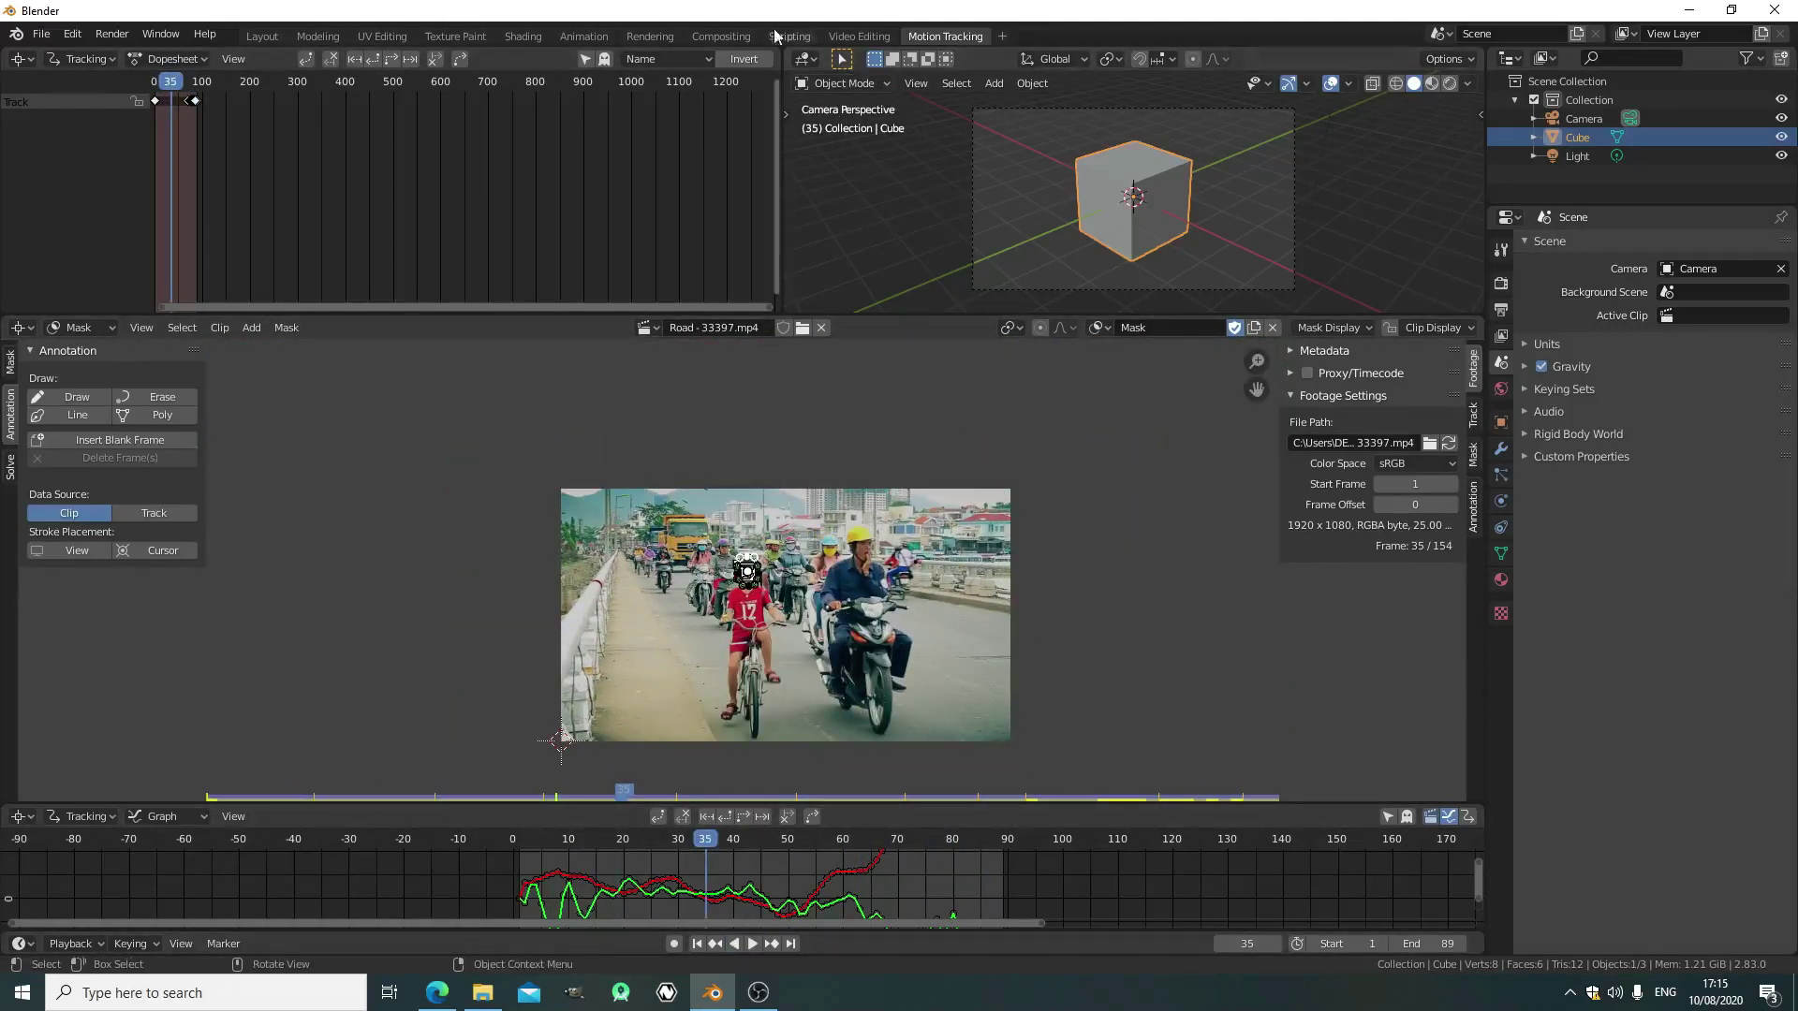
Switch to the Compositing workspace and enable the use of nodes
{"action": "left_click", "coordinate": [721, 36]}
{"action": "left_click", "coordinate": [1004, 35]}
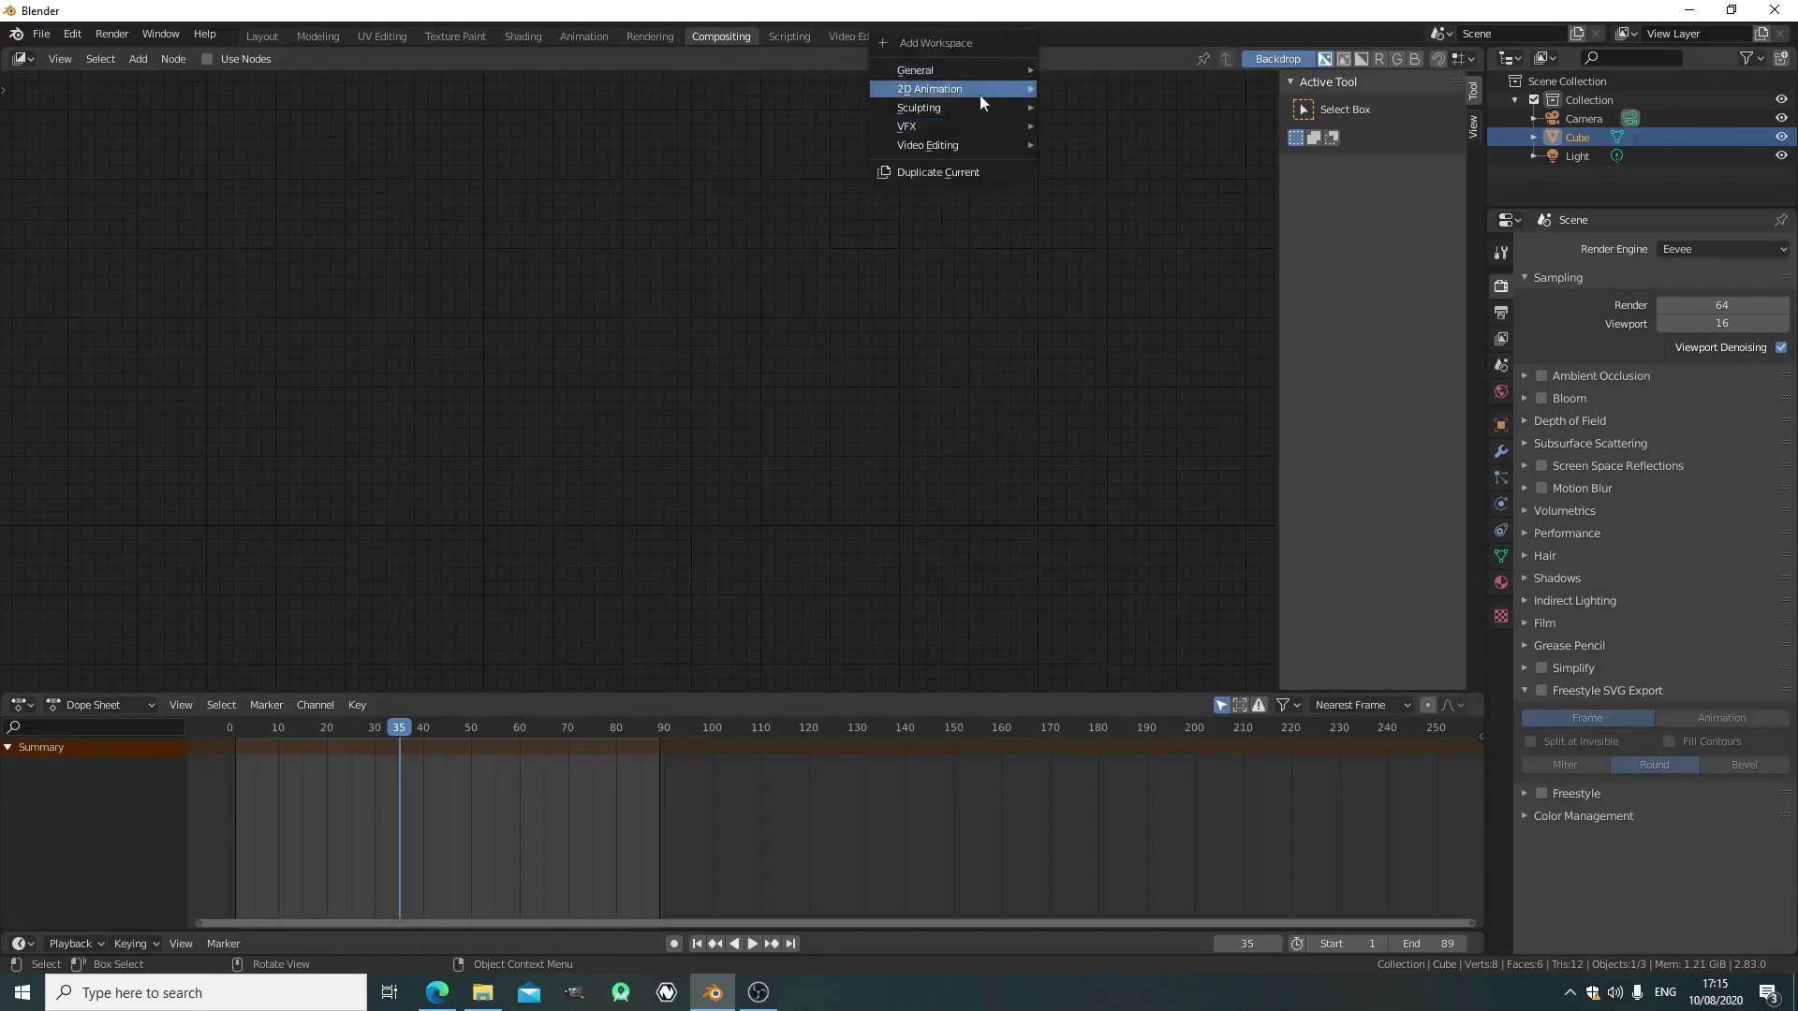
{"action": "mouse_move", "coordinate": [925, 69]}
{"action": "left_click", "coordinate": [209, 59]}
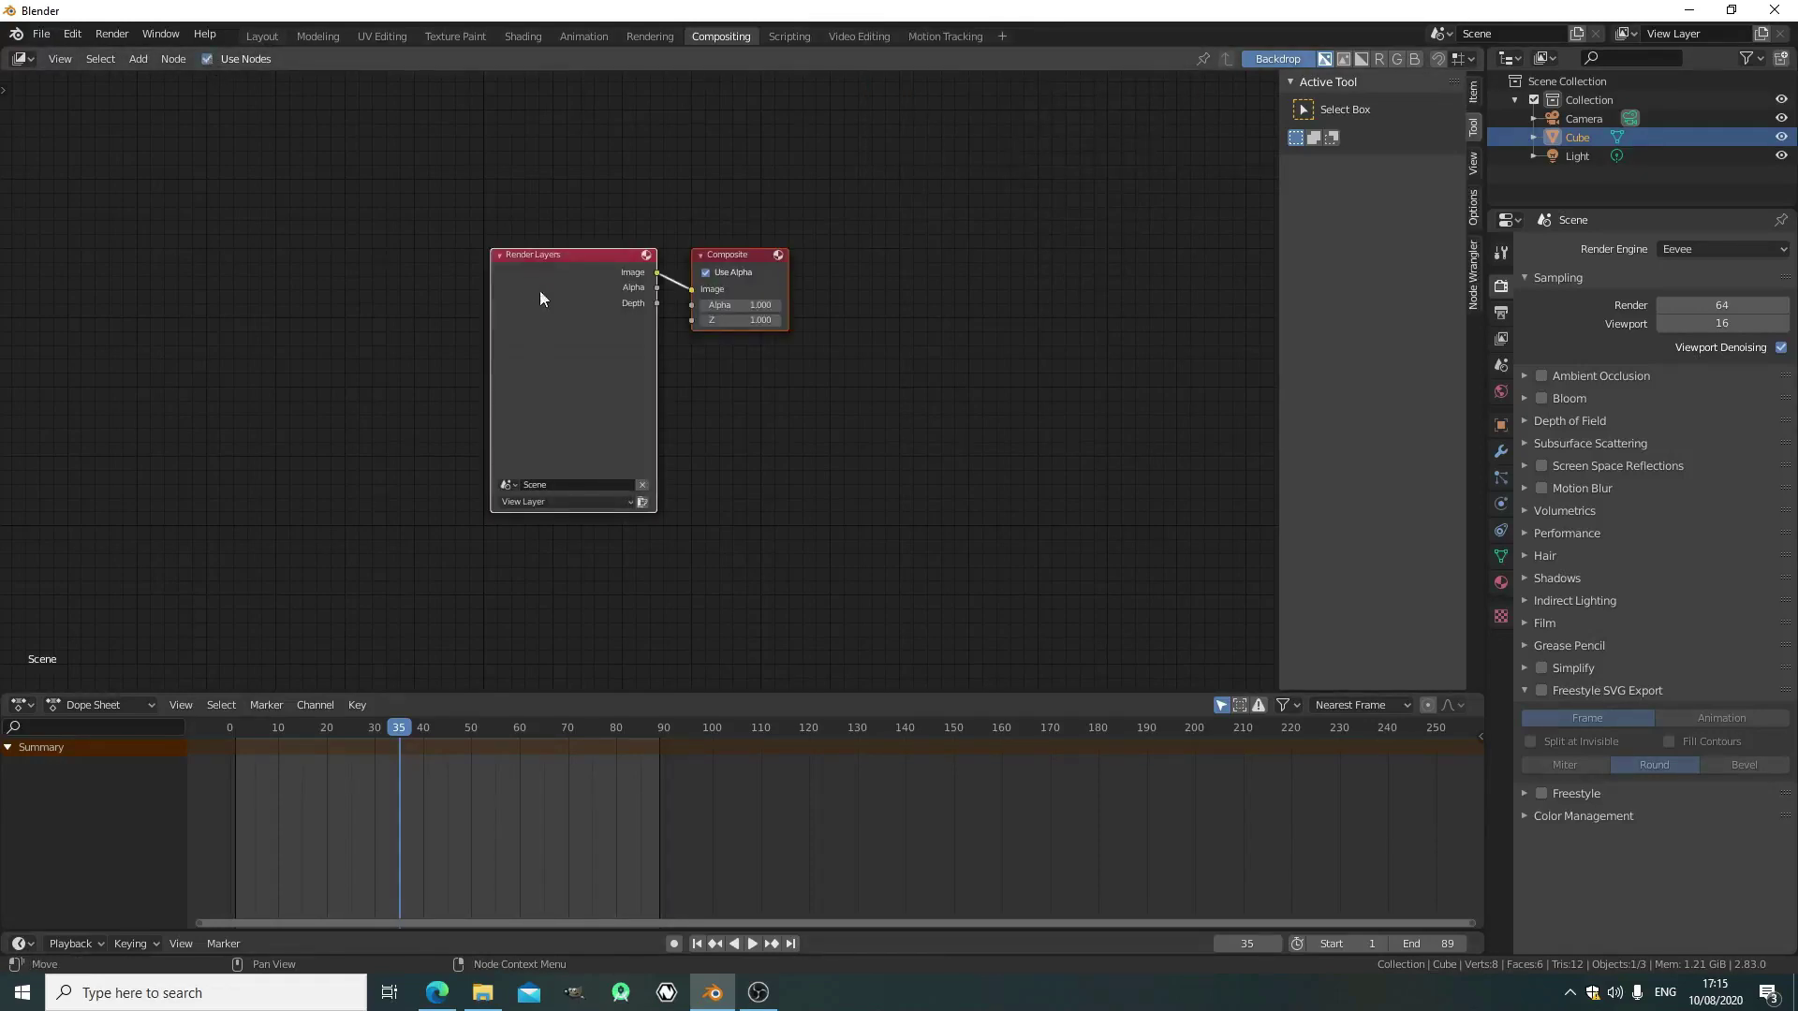
Delete the Render Layers node from the compositing node tree
{"action": "left_click_drag", "start_coordinate": [547, 261], "coordinate": [380, 240]}
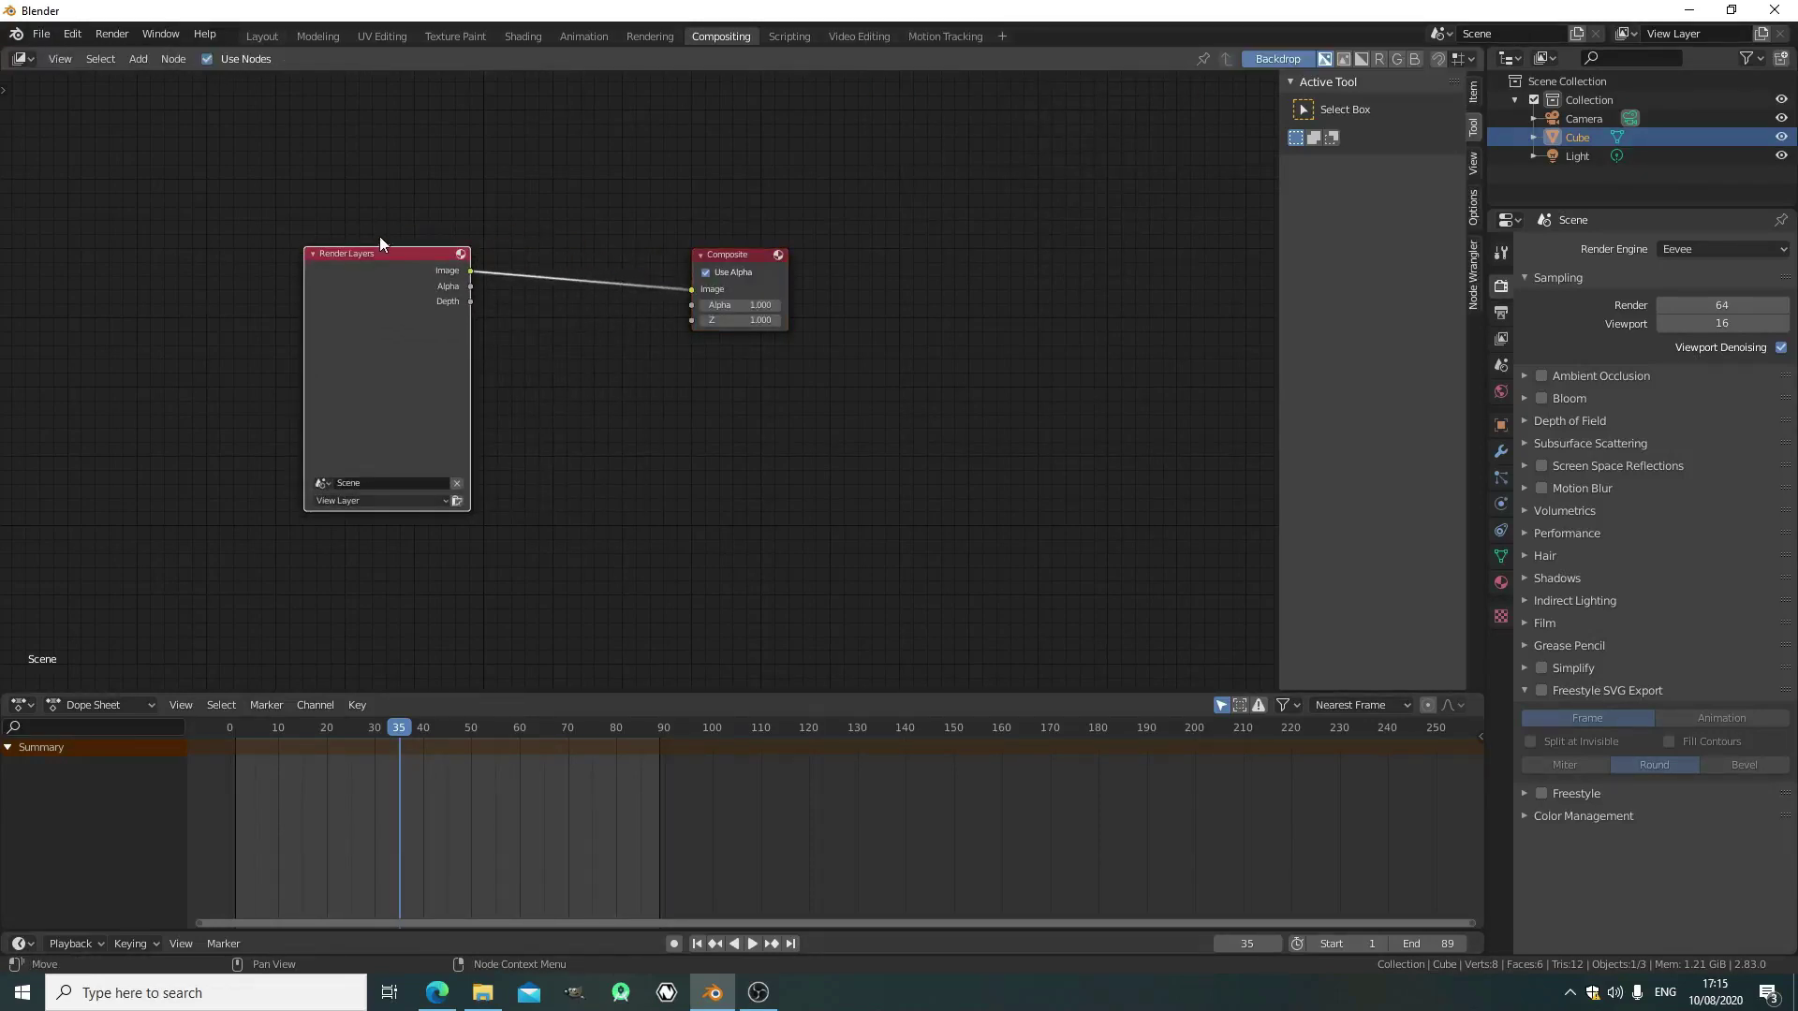
{"action": "key", "text": "x"}
Add a Movie Clip input node and place it beside the Composite node
{"action": "key", "text": "shift+a"}
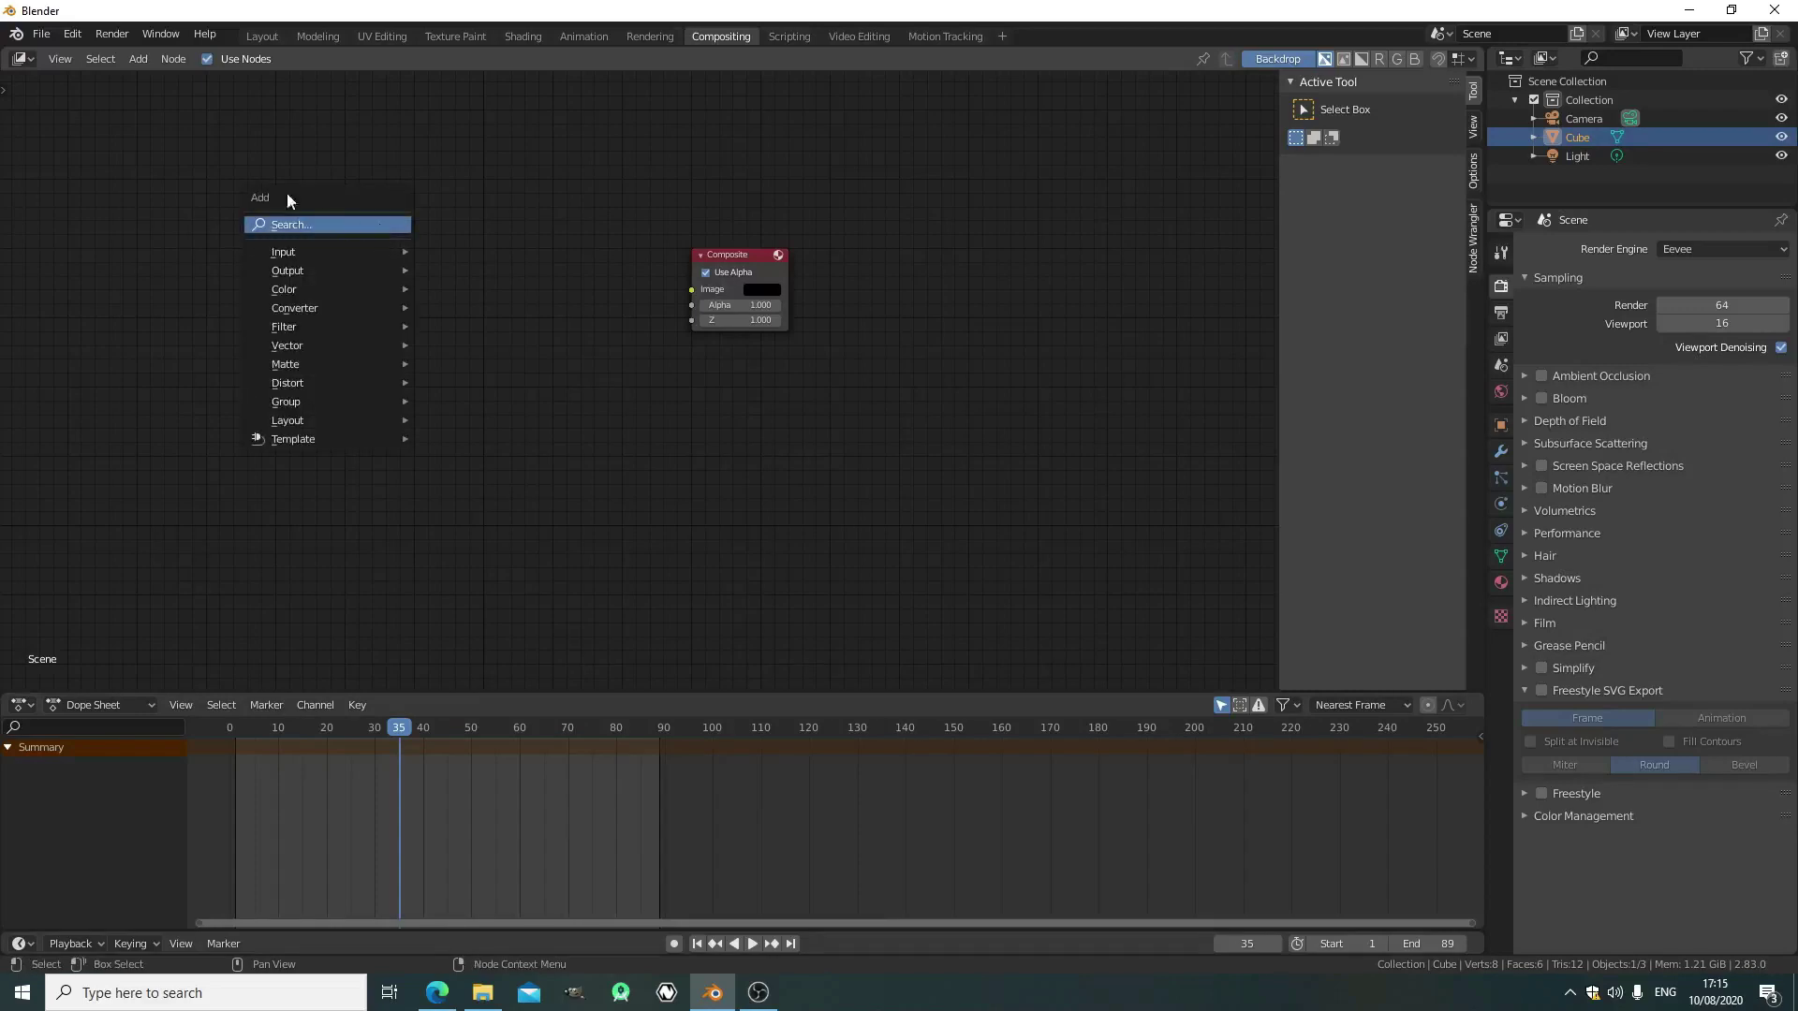
{"action": "left_click", "coordinate": [134, 60]}
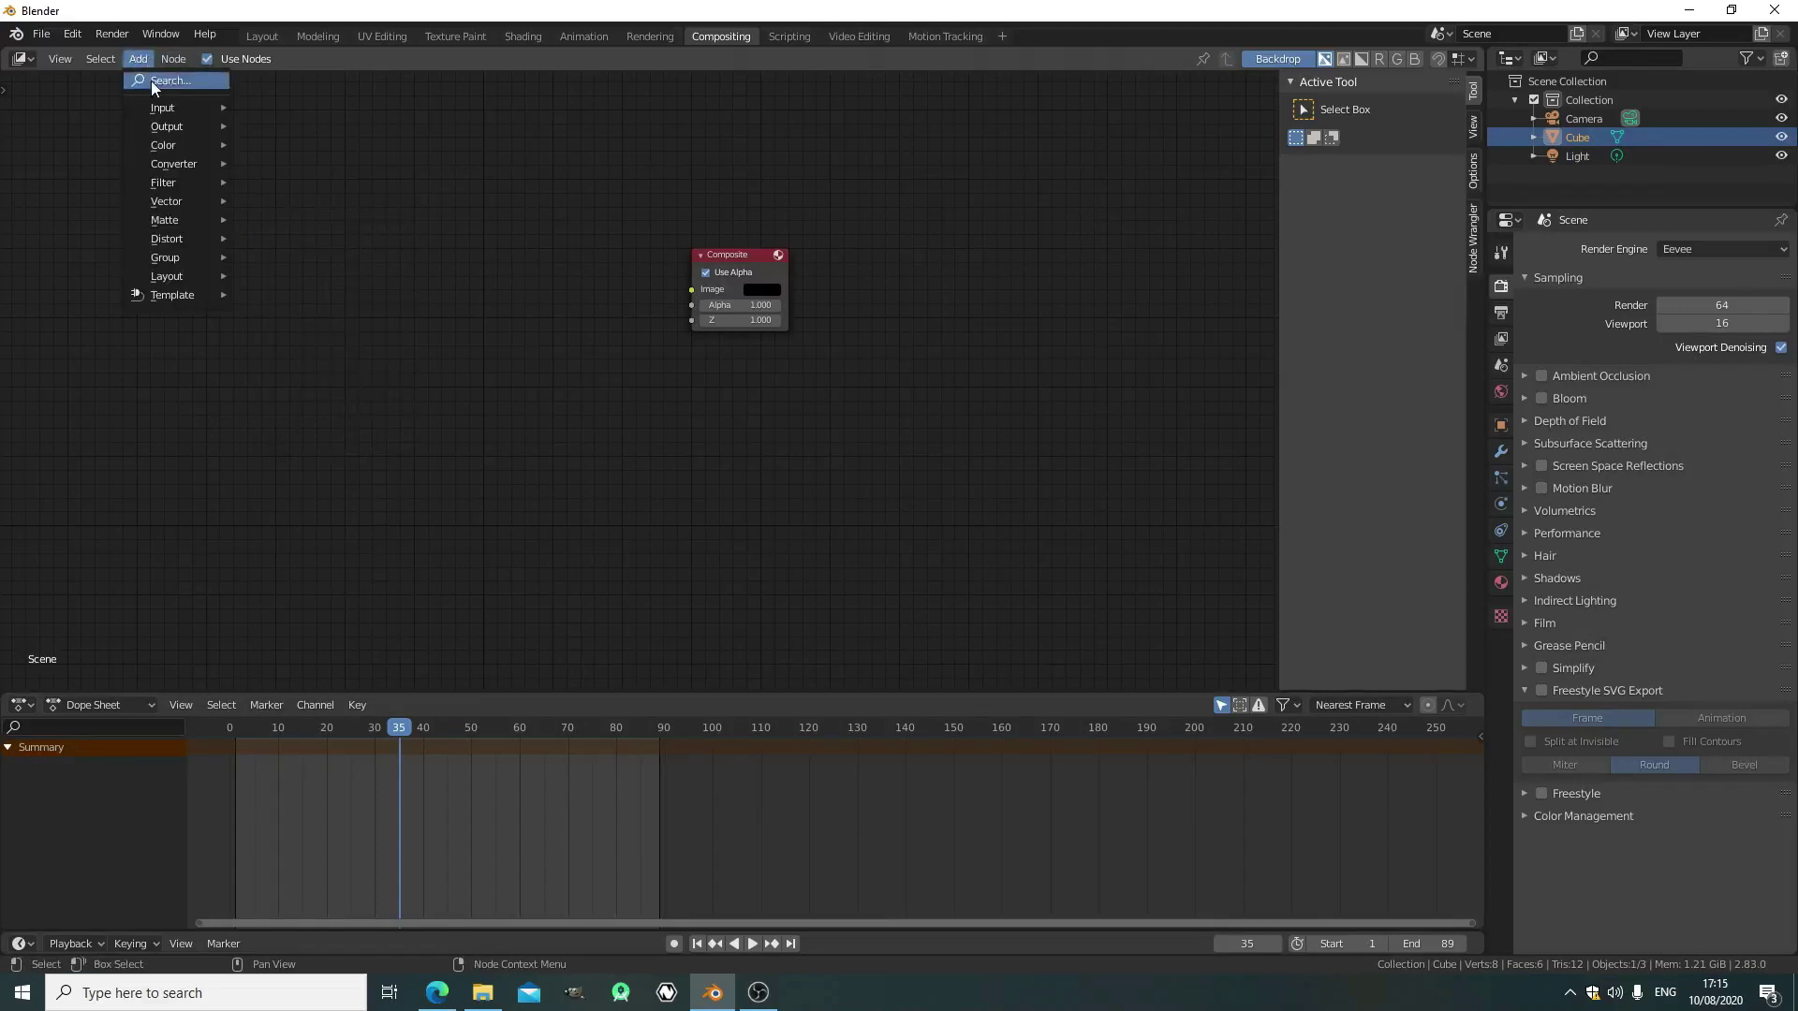
{"action": "left_click", "coordinate": [150, 80]}
{"action": "left_click", "coordinate": [263, 167]}
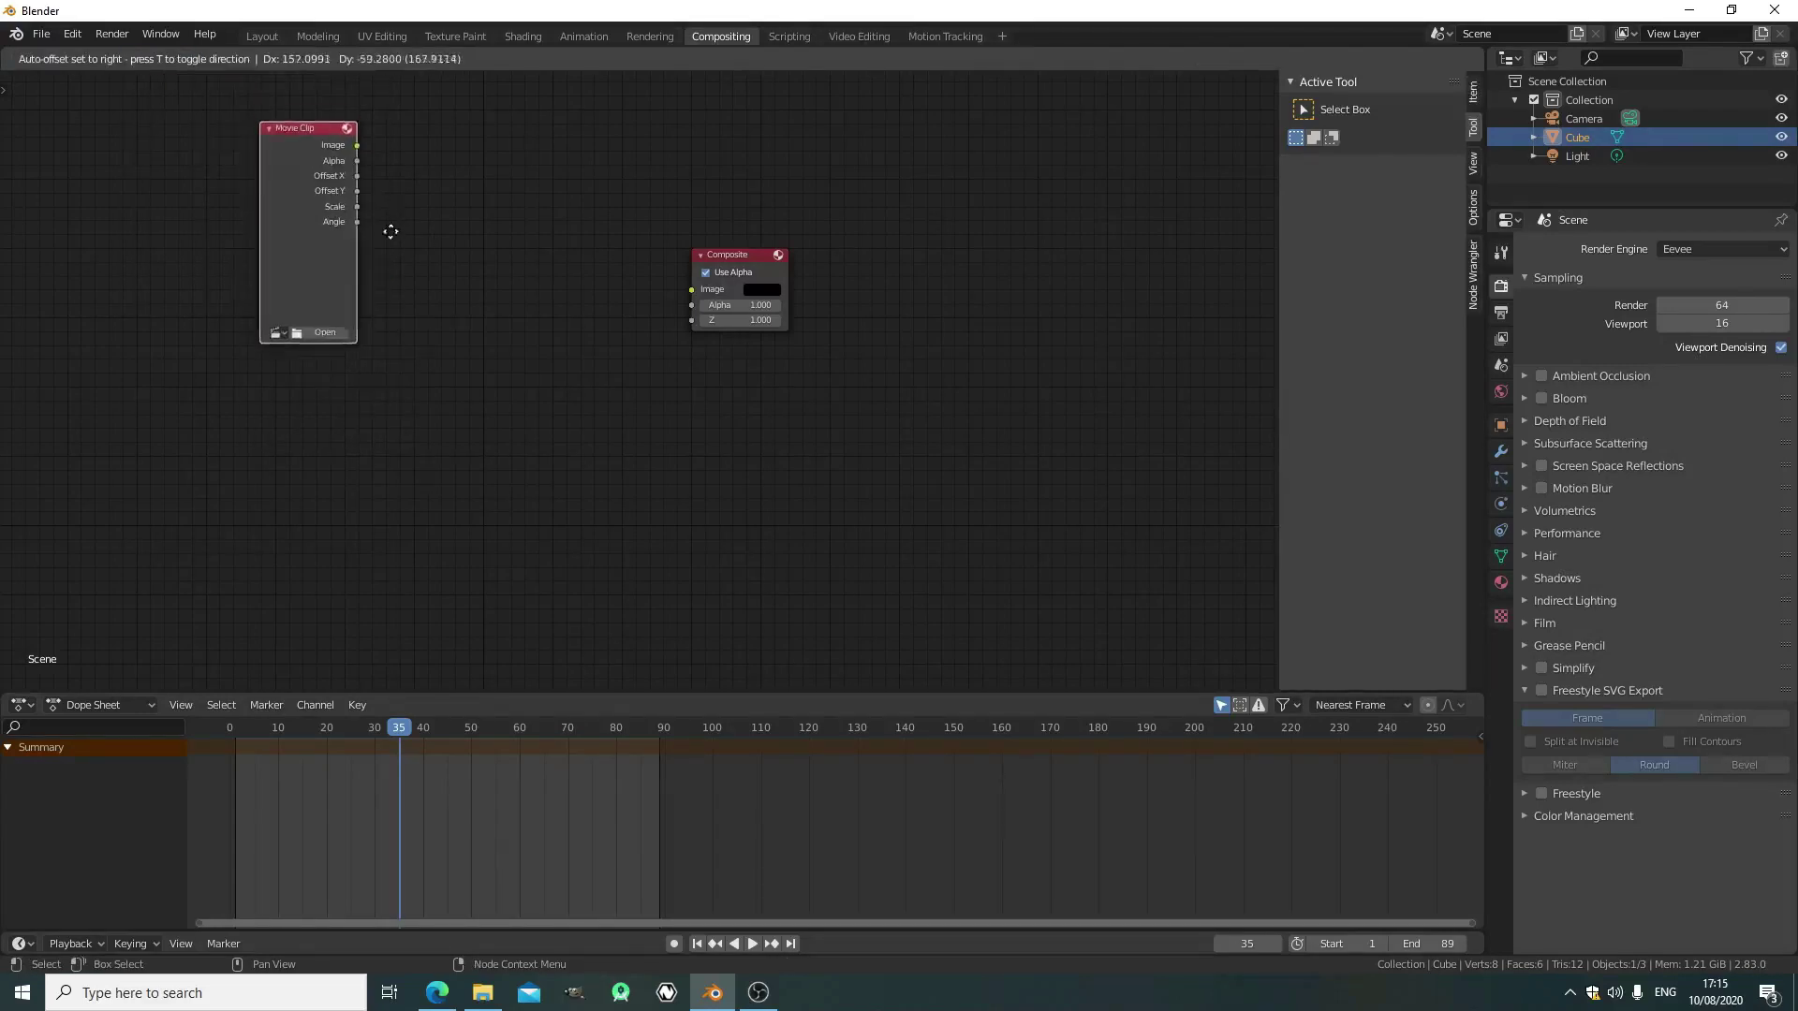
{"action": "left_click", "coordinate": [652, 389]}
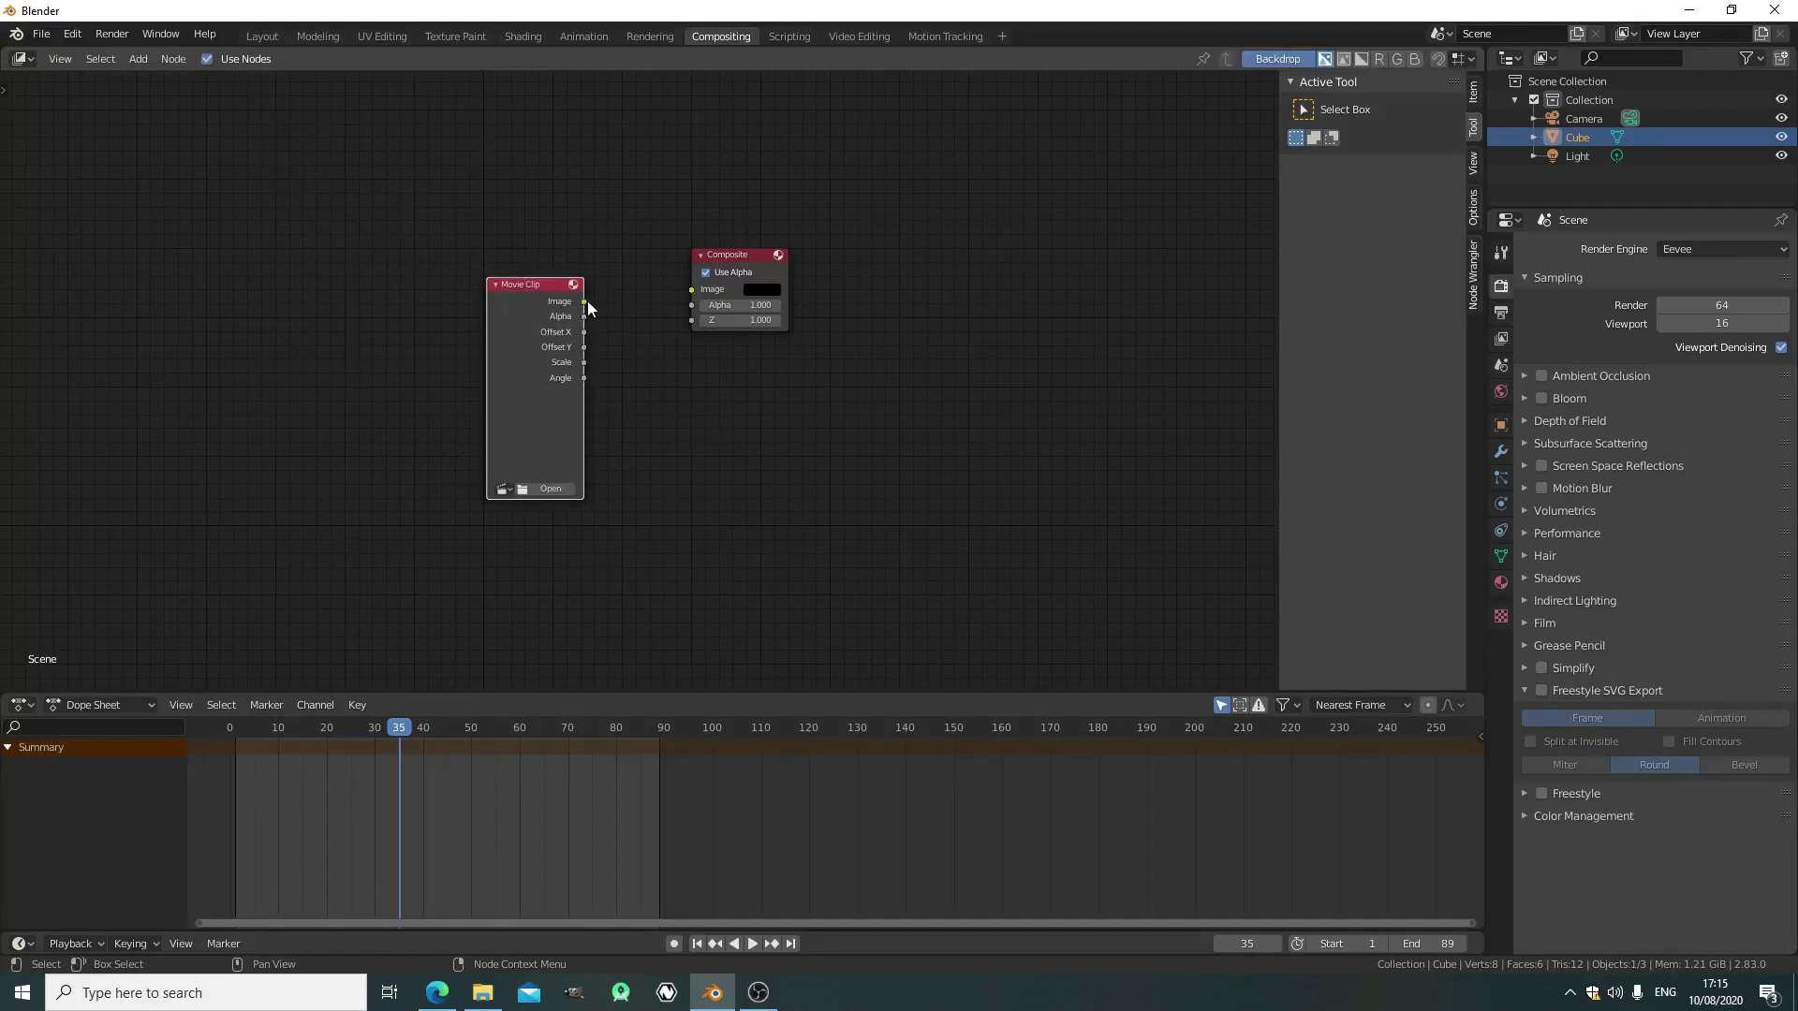
Connect the Movie Clip node's Image output to the Composite node and load the road clip into it
{"action": "left_click_drag", "start_coordinate": [585, 301], "coordinate": [691, 291]}
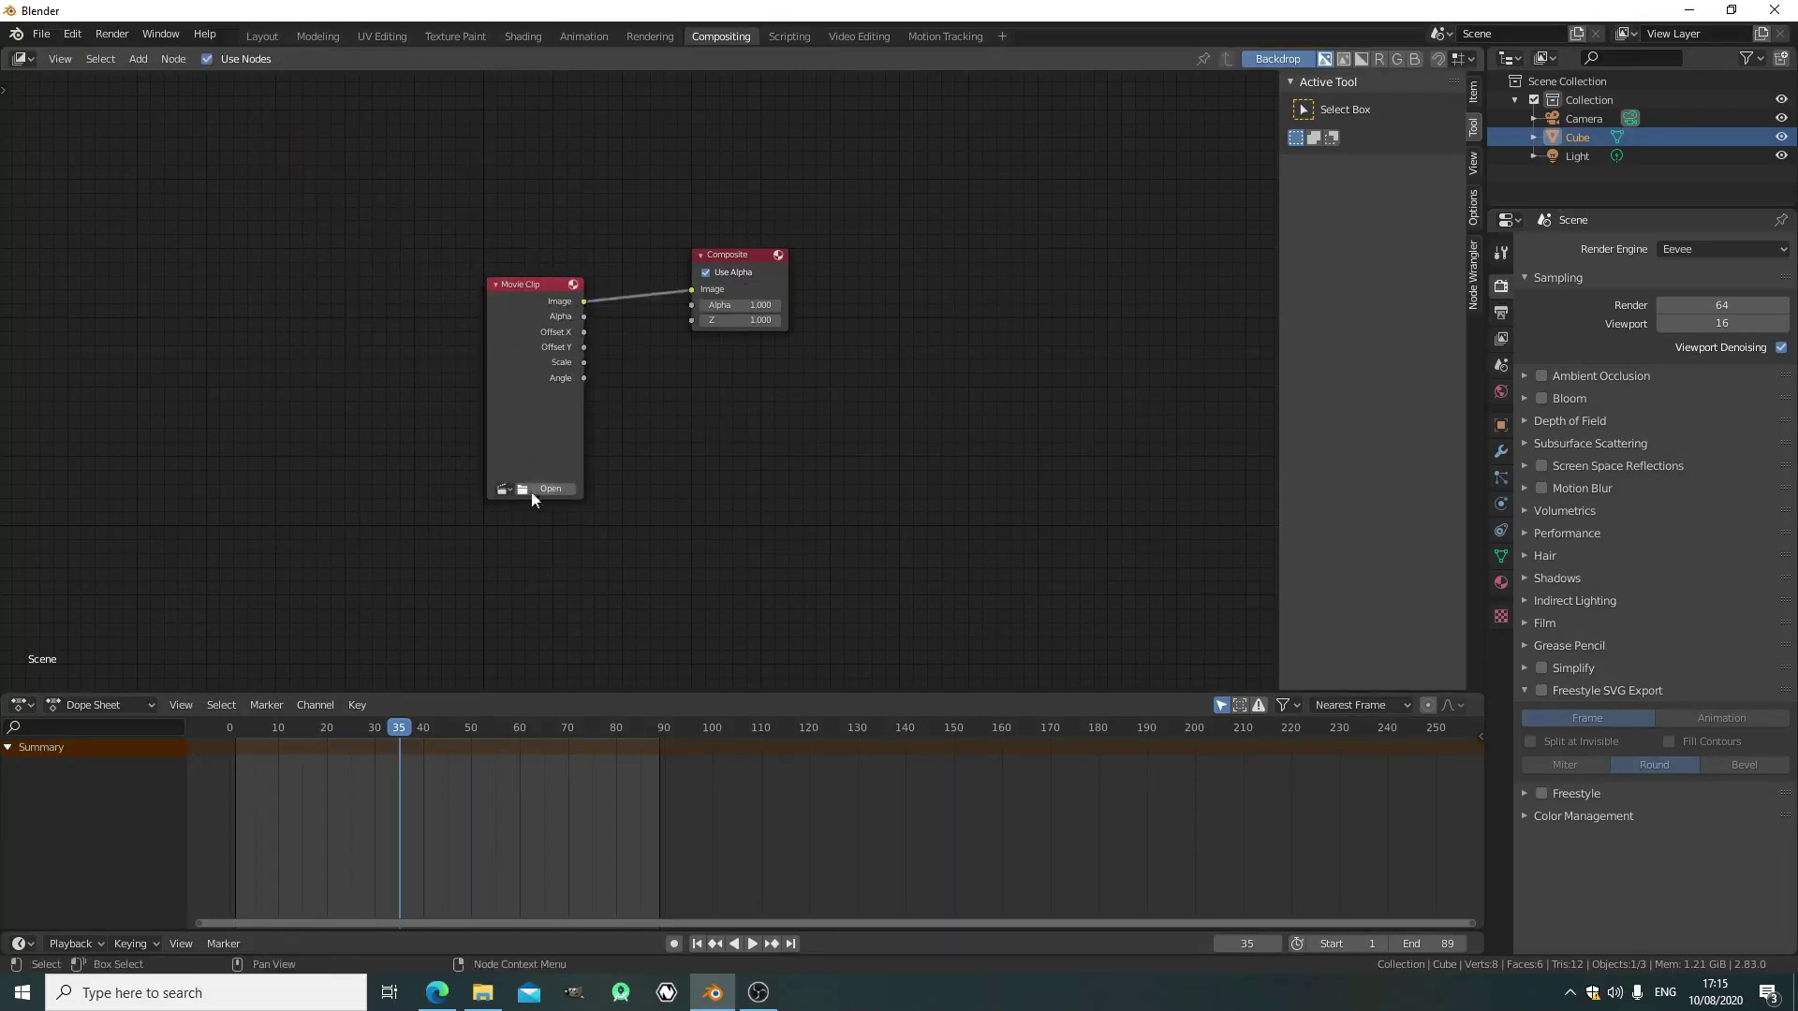
{"action": "left_click", "coordinate": [503, 489]}
{"action": "left_click", "coordinate": [512, 512]}
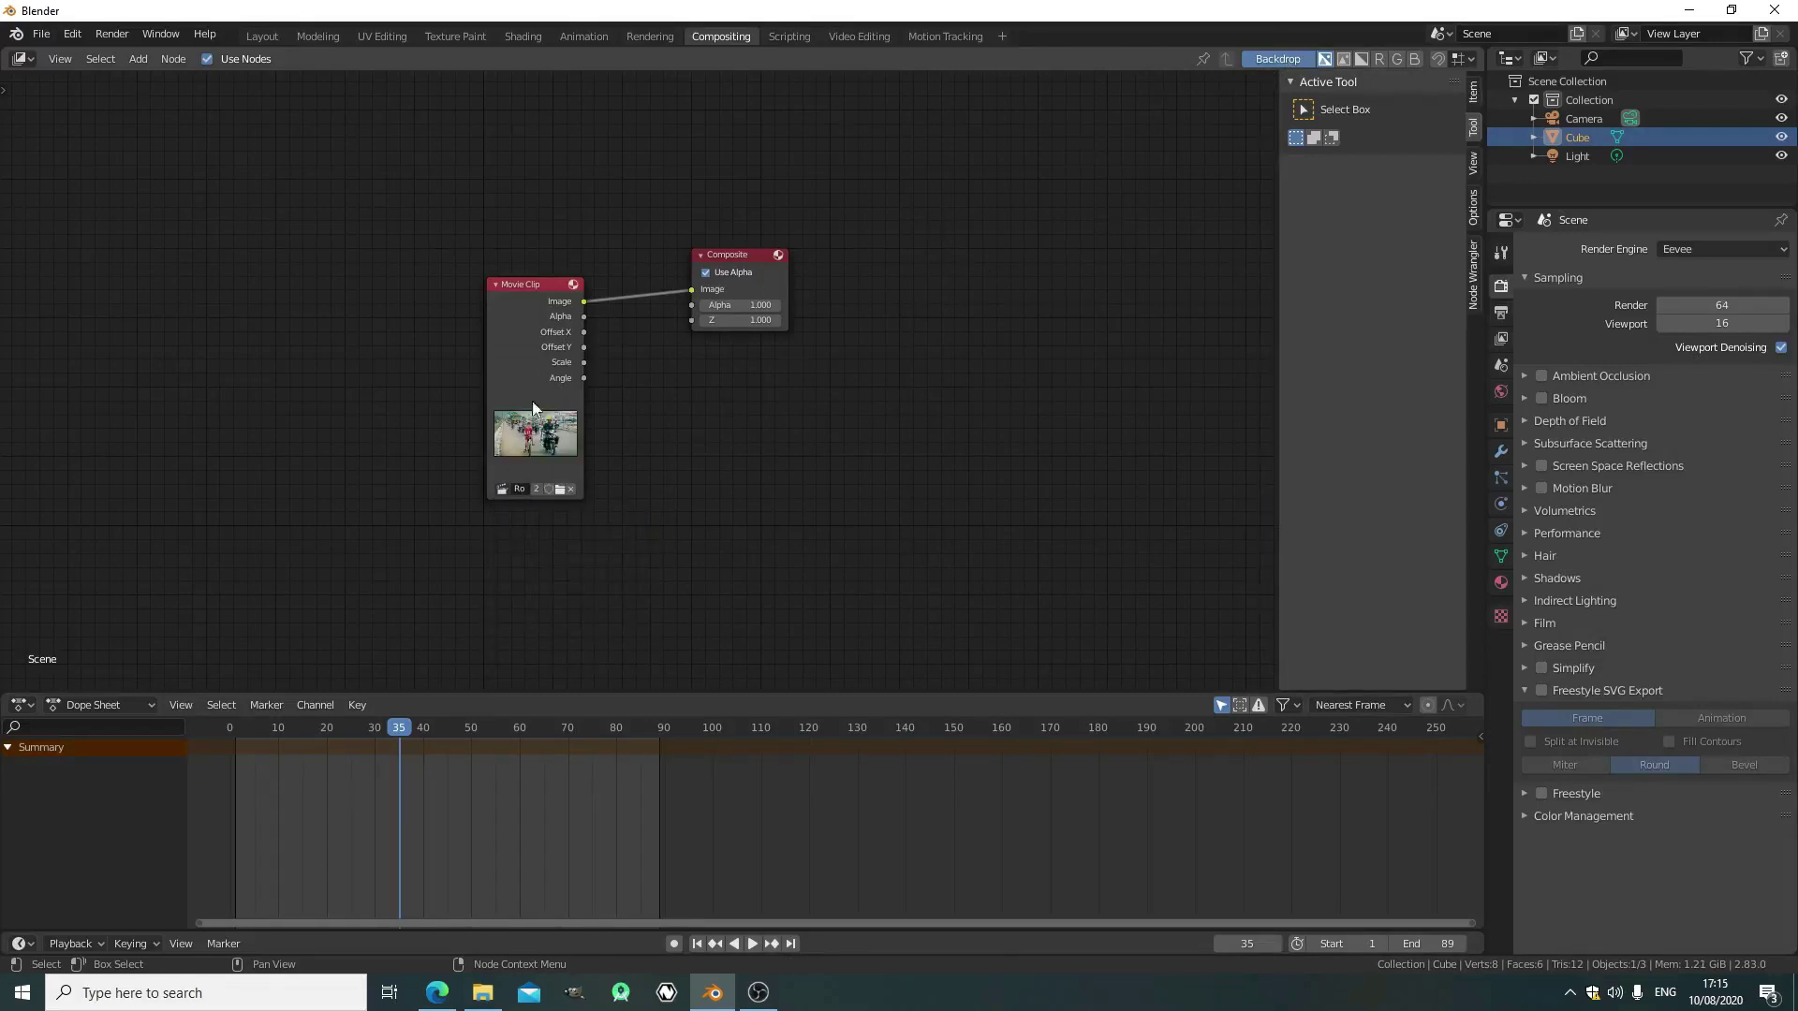
{"action": "key", "text": "shift+a"}
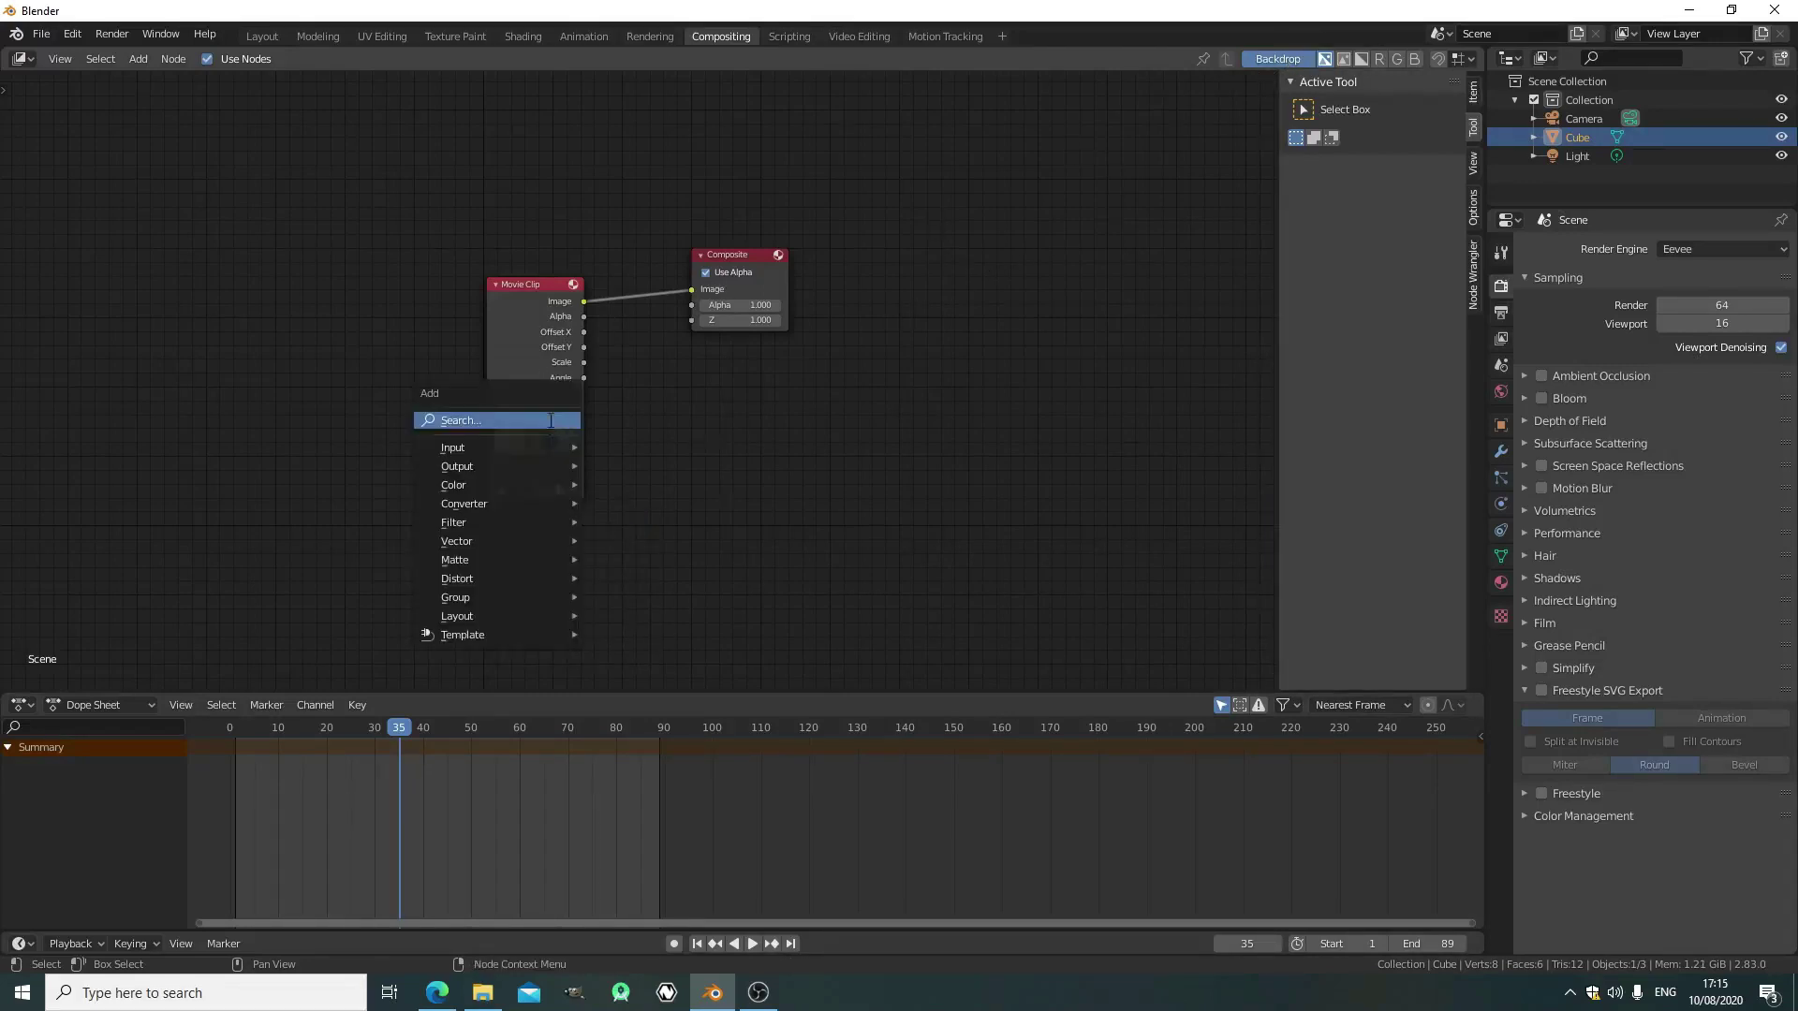
{"action": "left_click", "coordinate": [550, 418]}
{"action": "type", "text": "vie"}
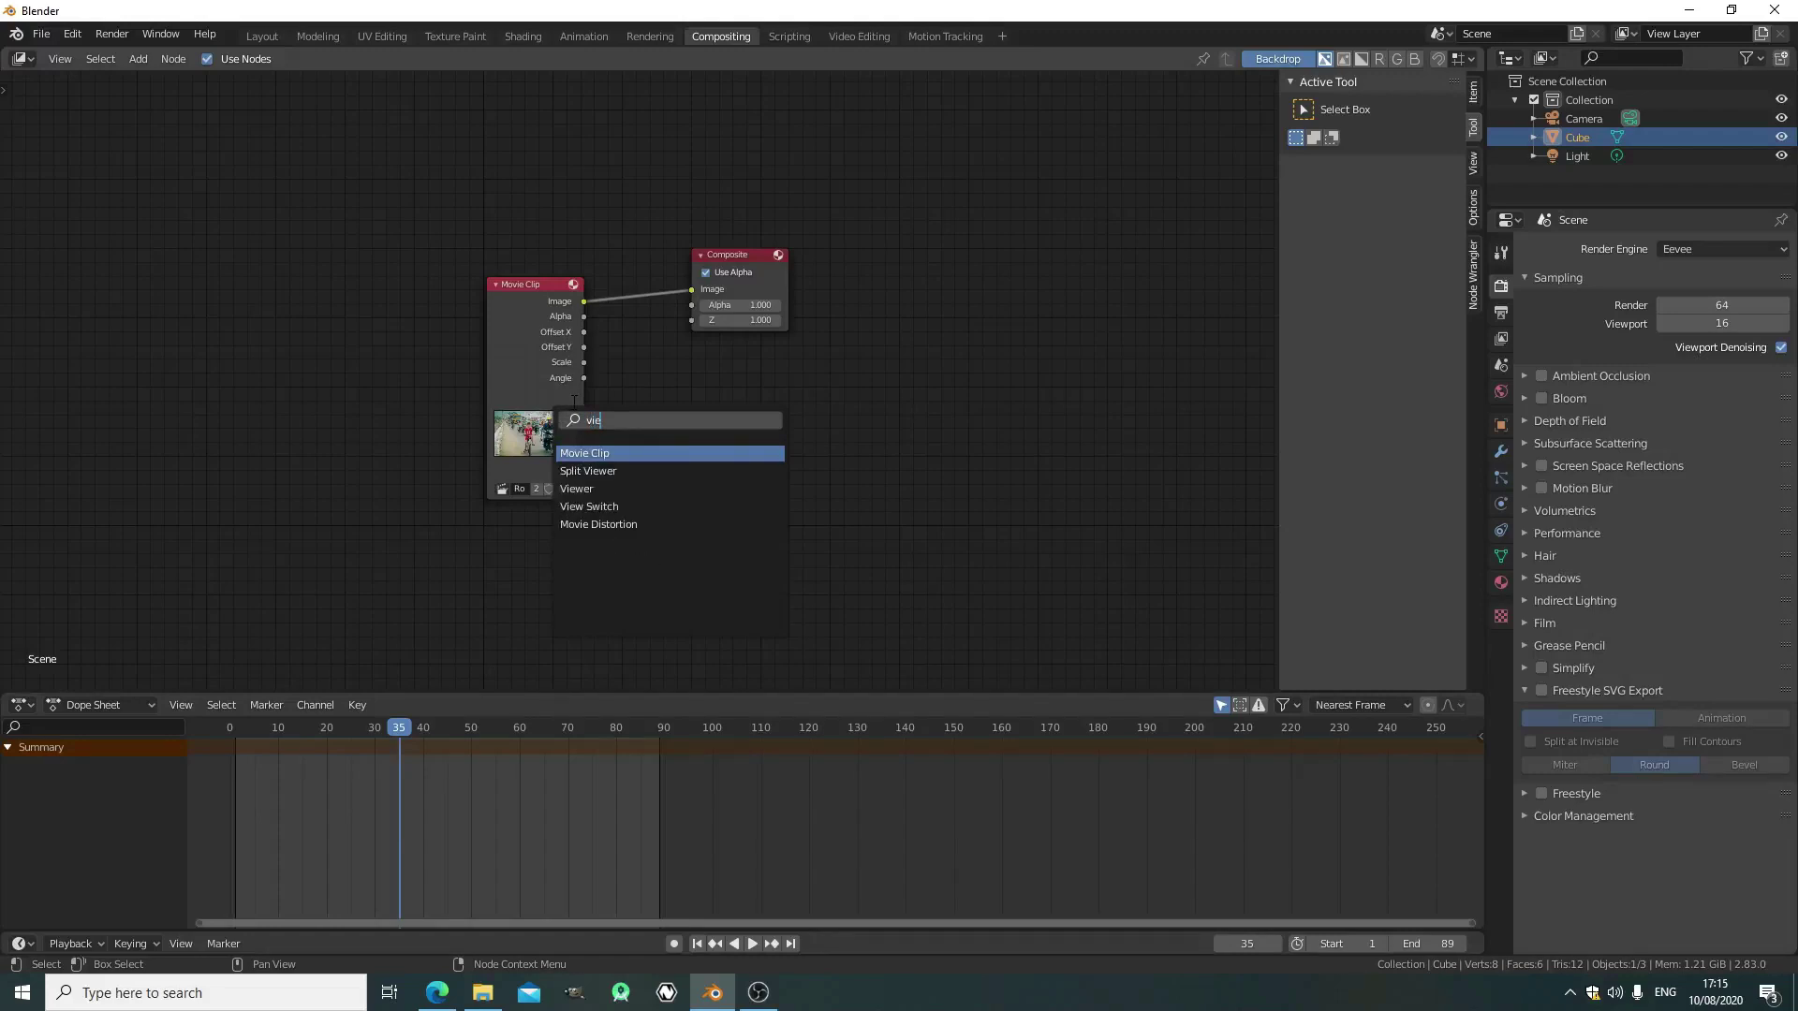
{"action": "left_click", "coordinate": [653, 489]}
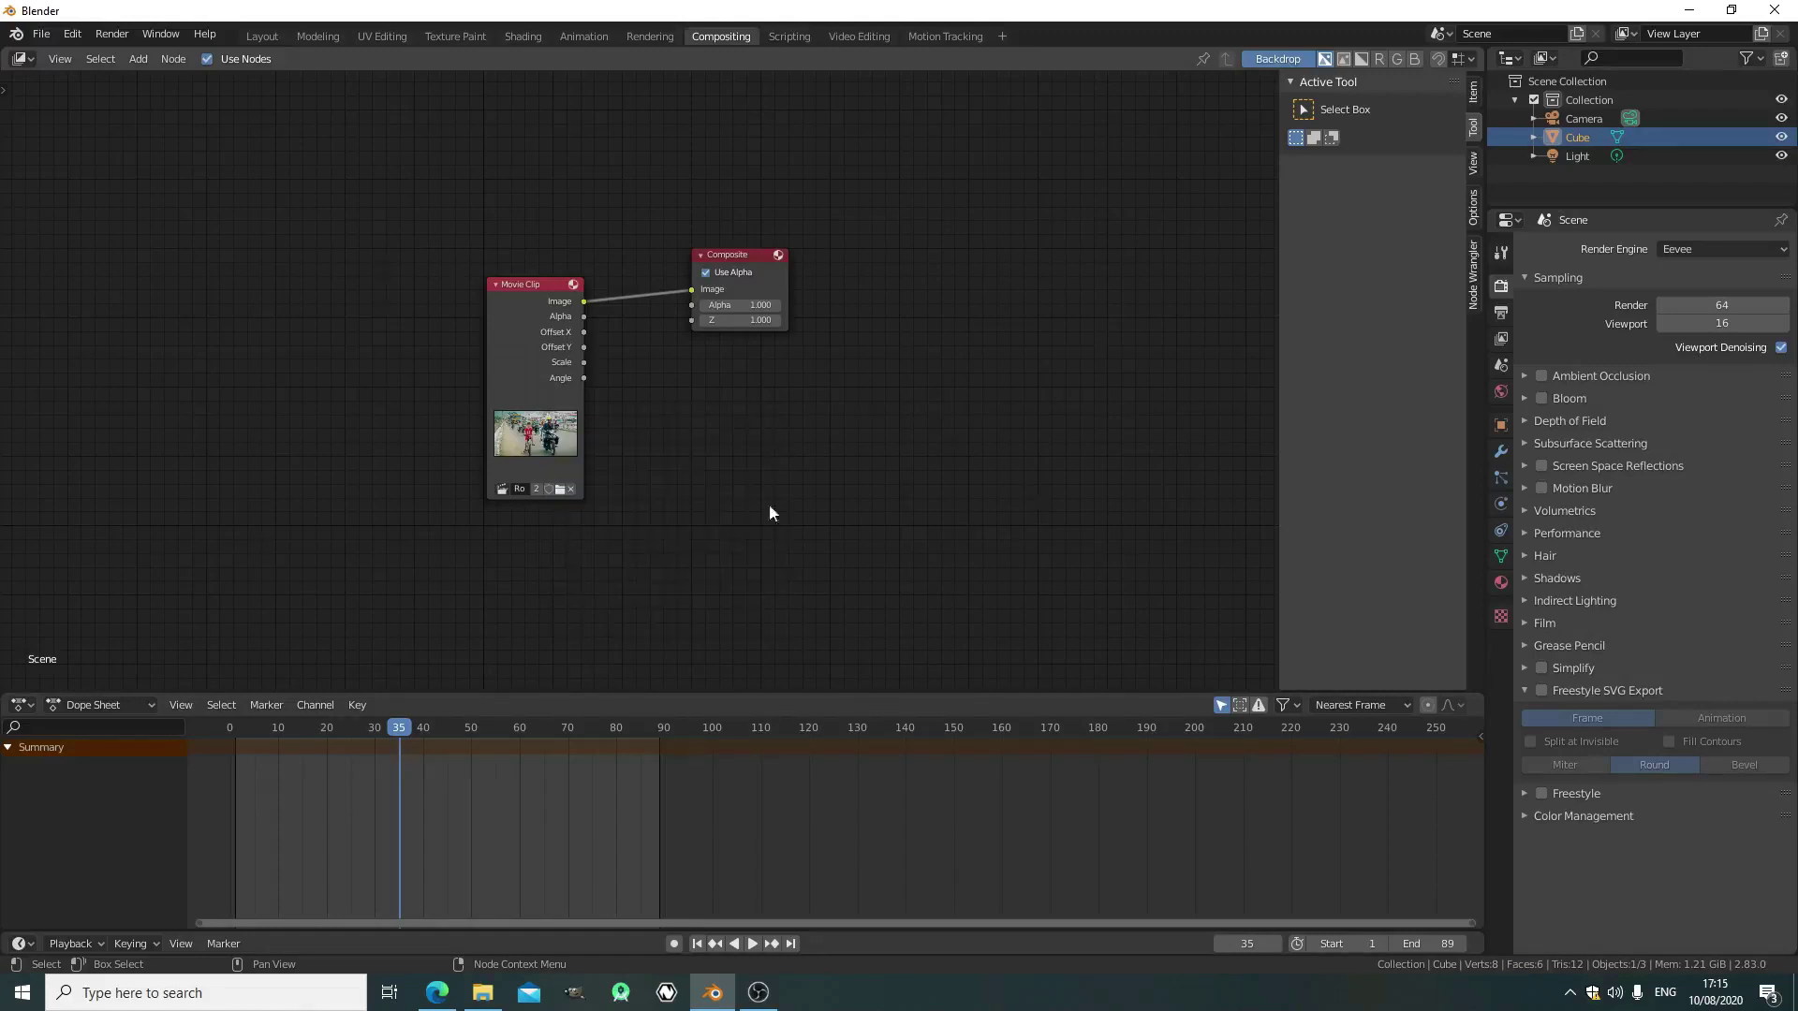
Preview the Movie Clip node through a connected Viewer node, and set the Viewer and Composite nodes farther away from it
{"action": "left_click", "coordinate": [530, 441]}
{"action": "left_click", "coordinate": [529, 442], "text": "ctrl+shift"}
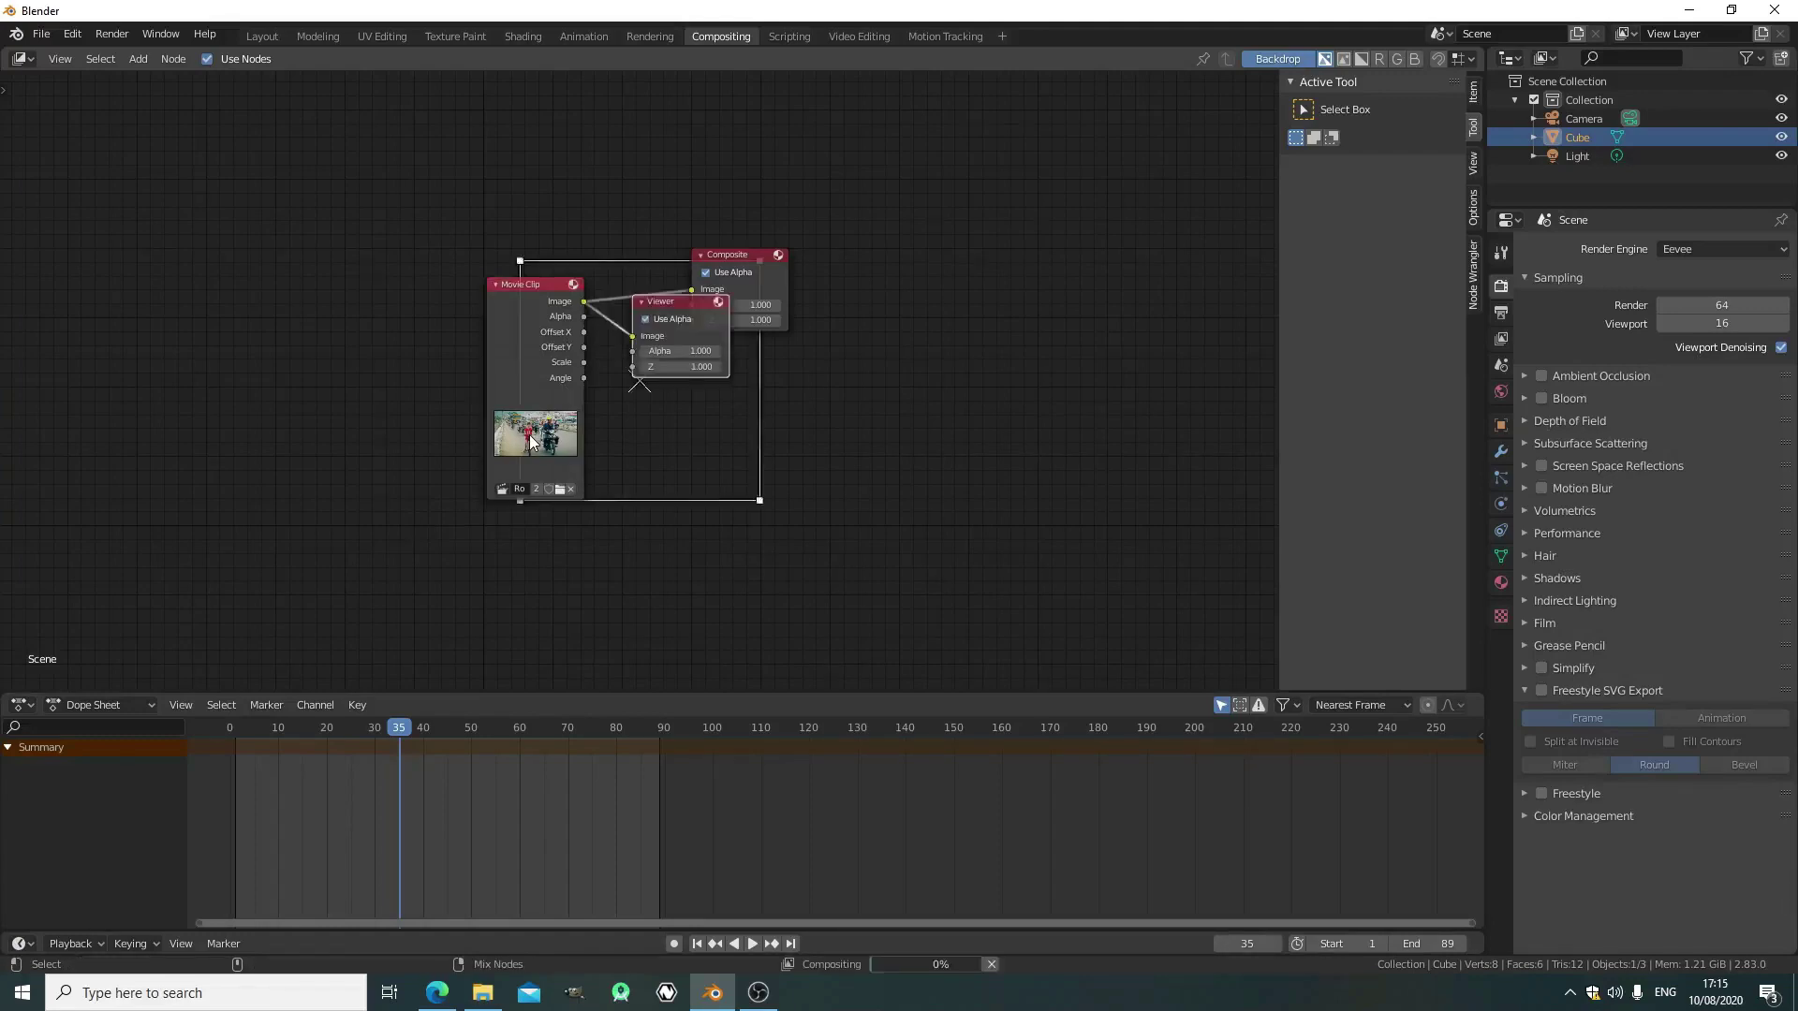
{"action": "left_click_drag", "start_coordinate": [664, 305], "coordinate": [778, 367]}
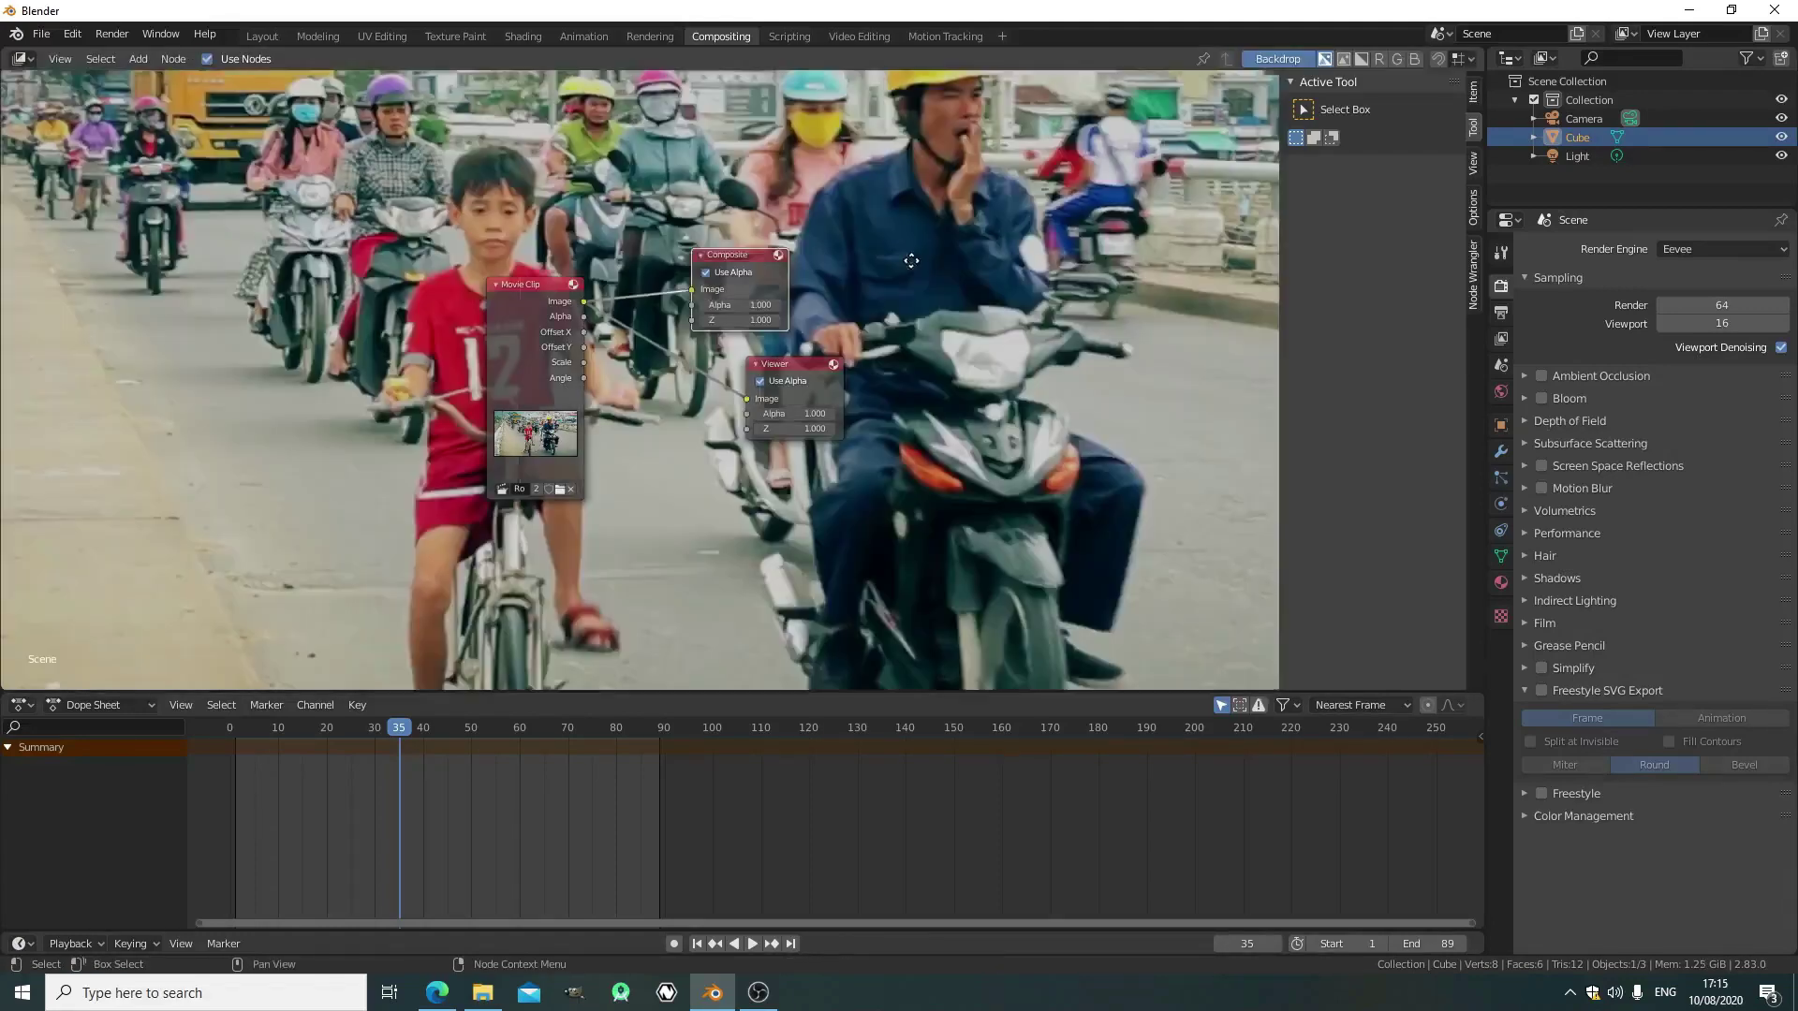
{"action": "left_click_drag", "start_coordinate": [749, 294], "coordinate": [893, 308]}
{"action": "left_click_drag", "start_coordinate": [791, 364], "coordinate": [892, 363]}
Try out the backdrop's offset and zoom, and fit the backdrop image to the node editor
{"action": "left_click", "coordinate": [1474, 167]}
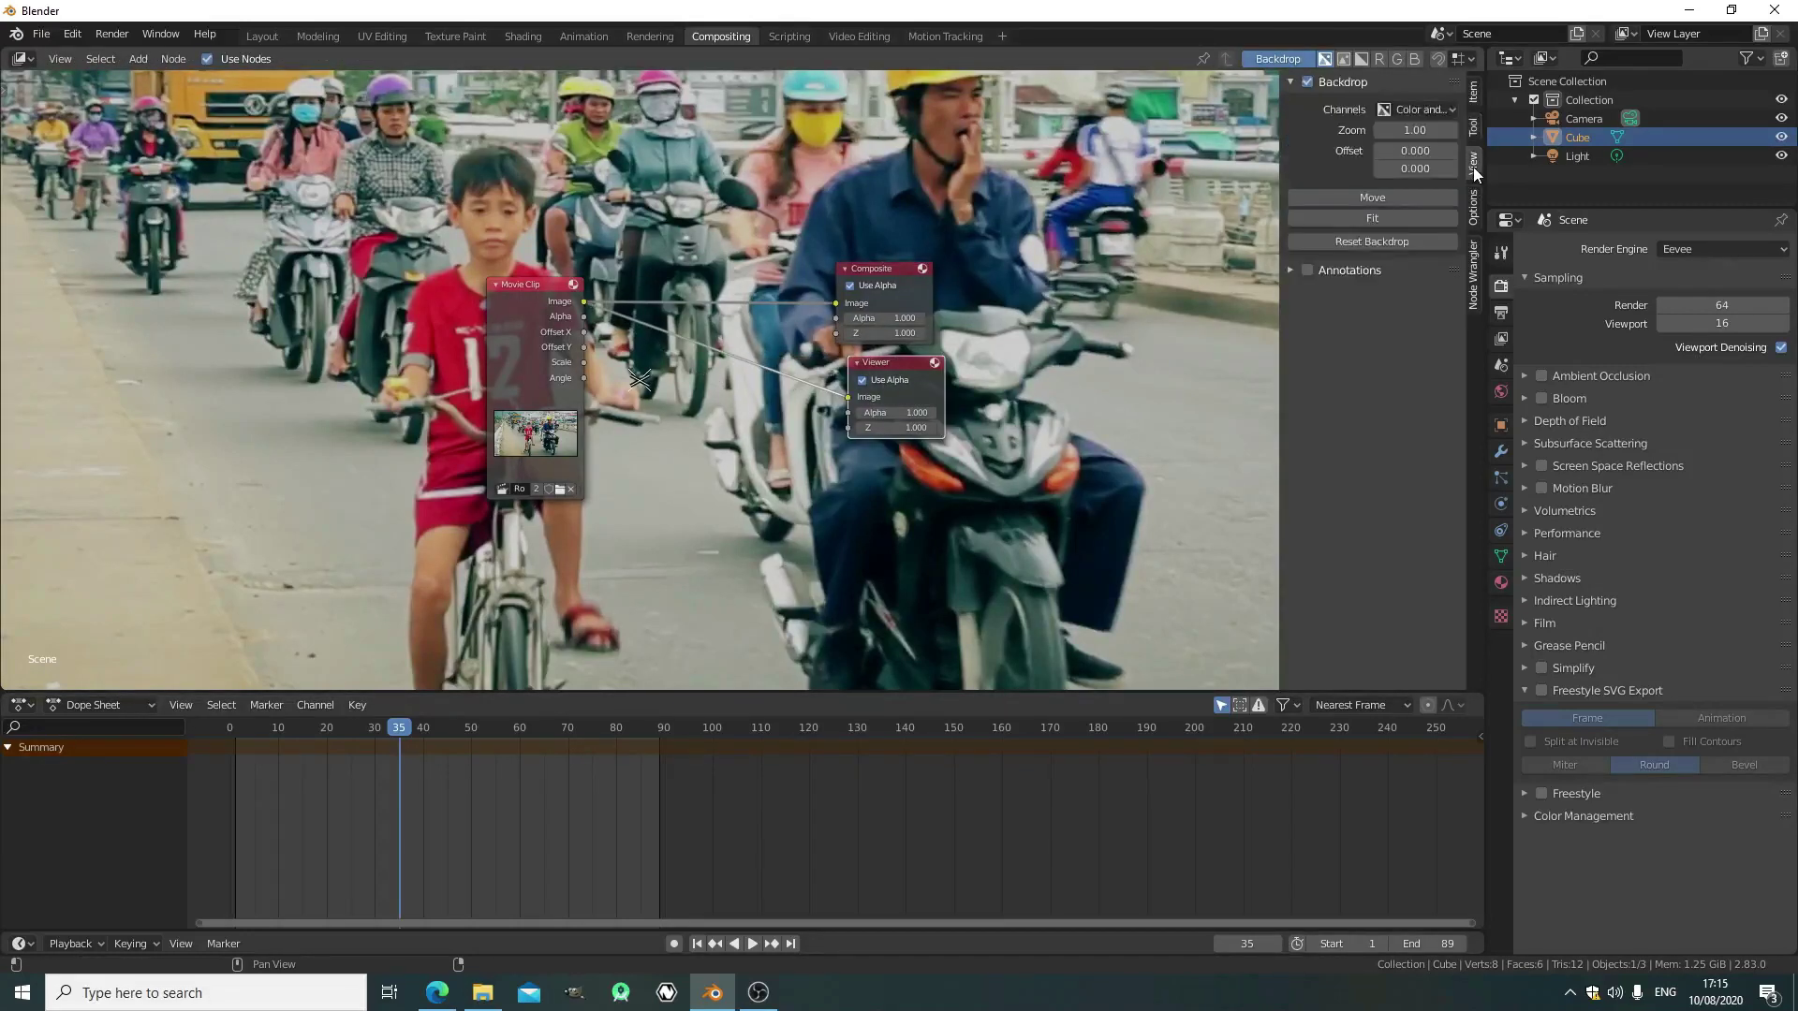
{"action": "left_click", "coordinate": [1395, 213]}
{"action": "left_click_drag", "start_coordinate": [1410, 157], "coordinate": [1437, 157]}
{"action": "middle_click_drag", "start_coordinate": [667, 379], "coordinate": [620, 379], "text": "alt"}
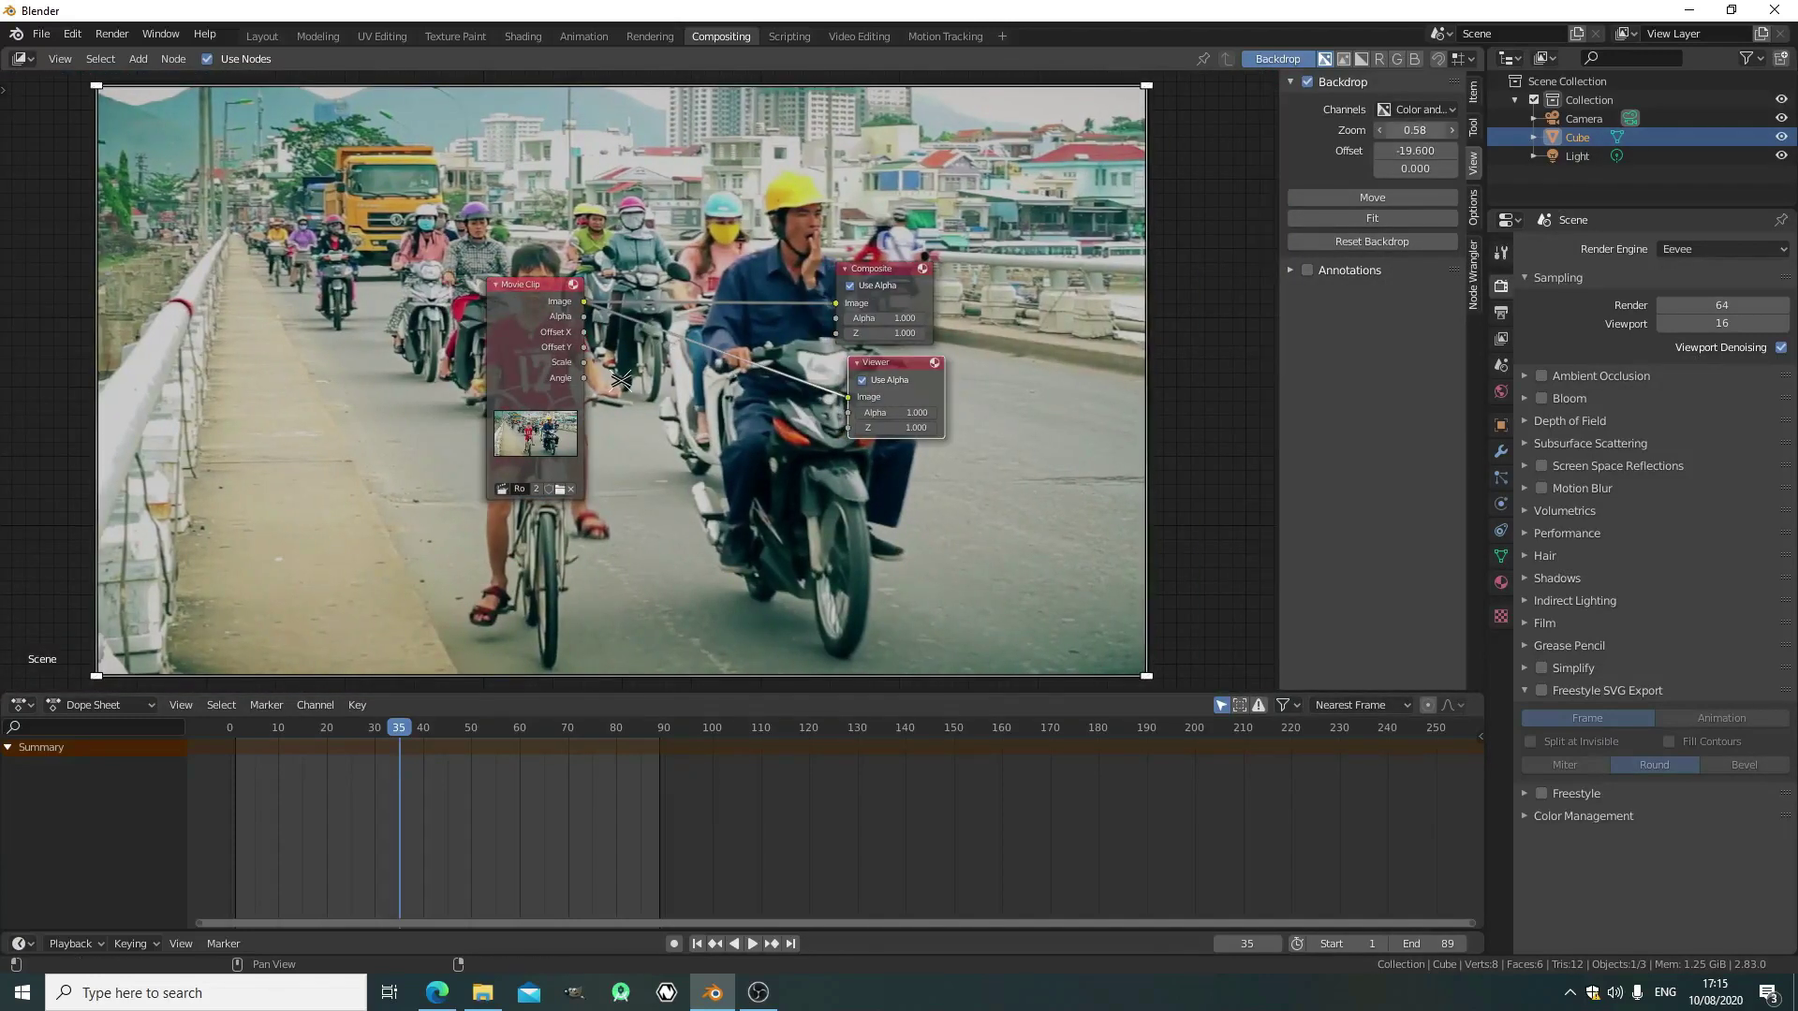
{"action": "key", "text": "v"}
{"action": "key", "text": "v"}
{"action": "key", "text": "v"}
{"action": "key", "text": "v"}
{"action": "key", "text": "v"}
{"action": "key", "text": "v"}
{"action": "key", "text": "v"}
{"action": "key", "text": "v"}
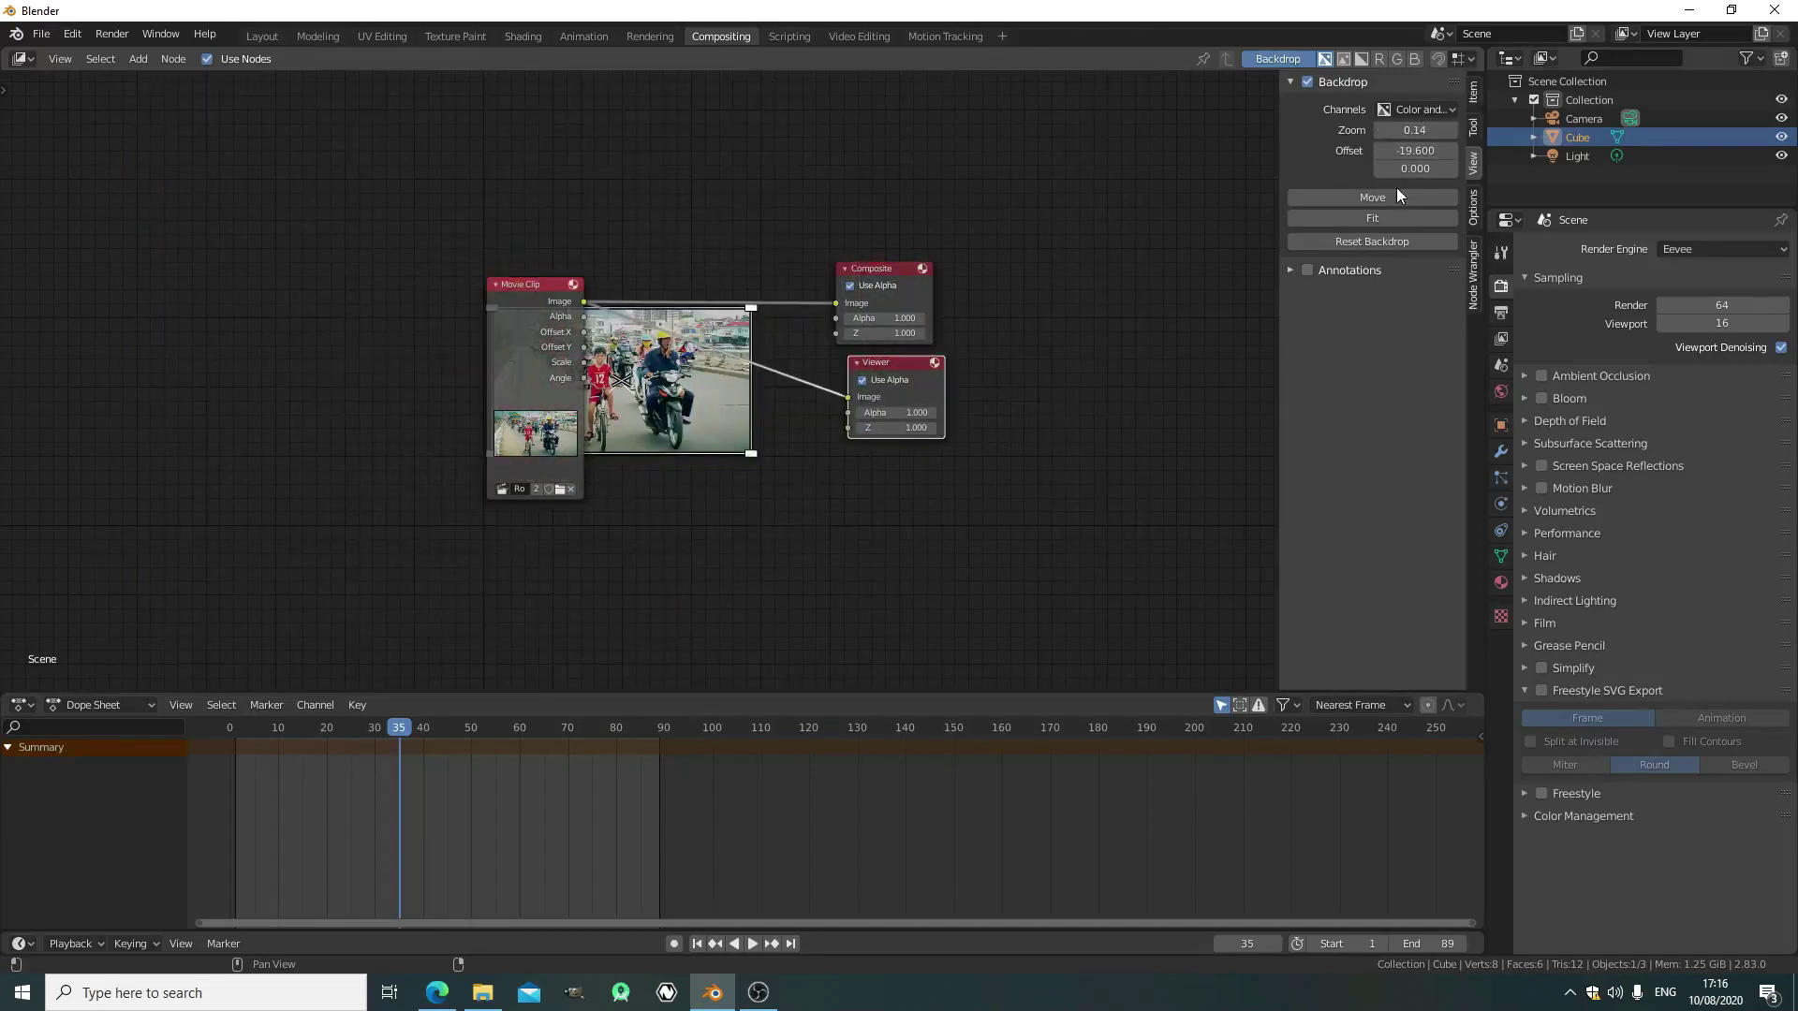
{"action": "left_click", "coordinate": [1380, 219]}
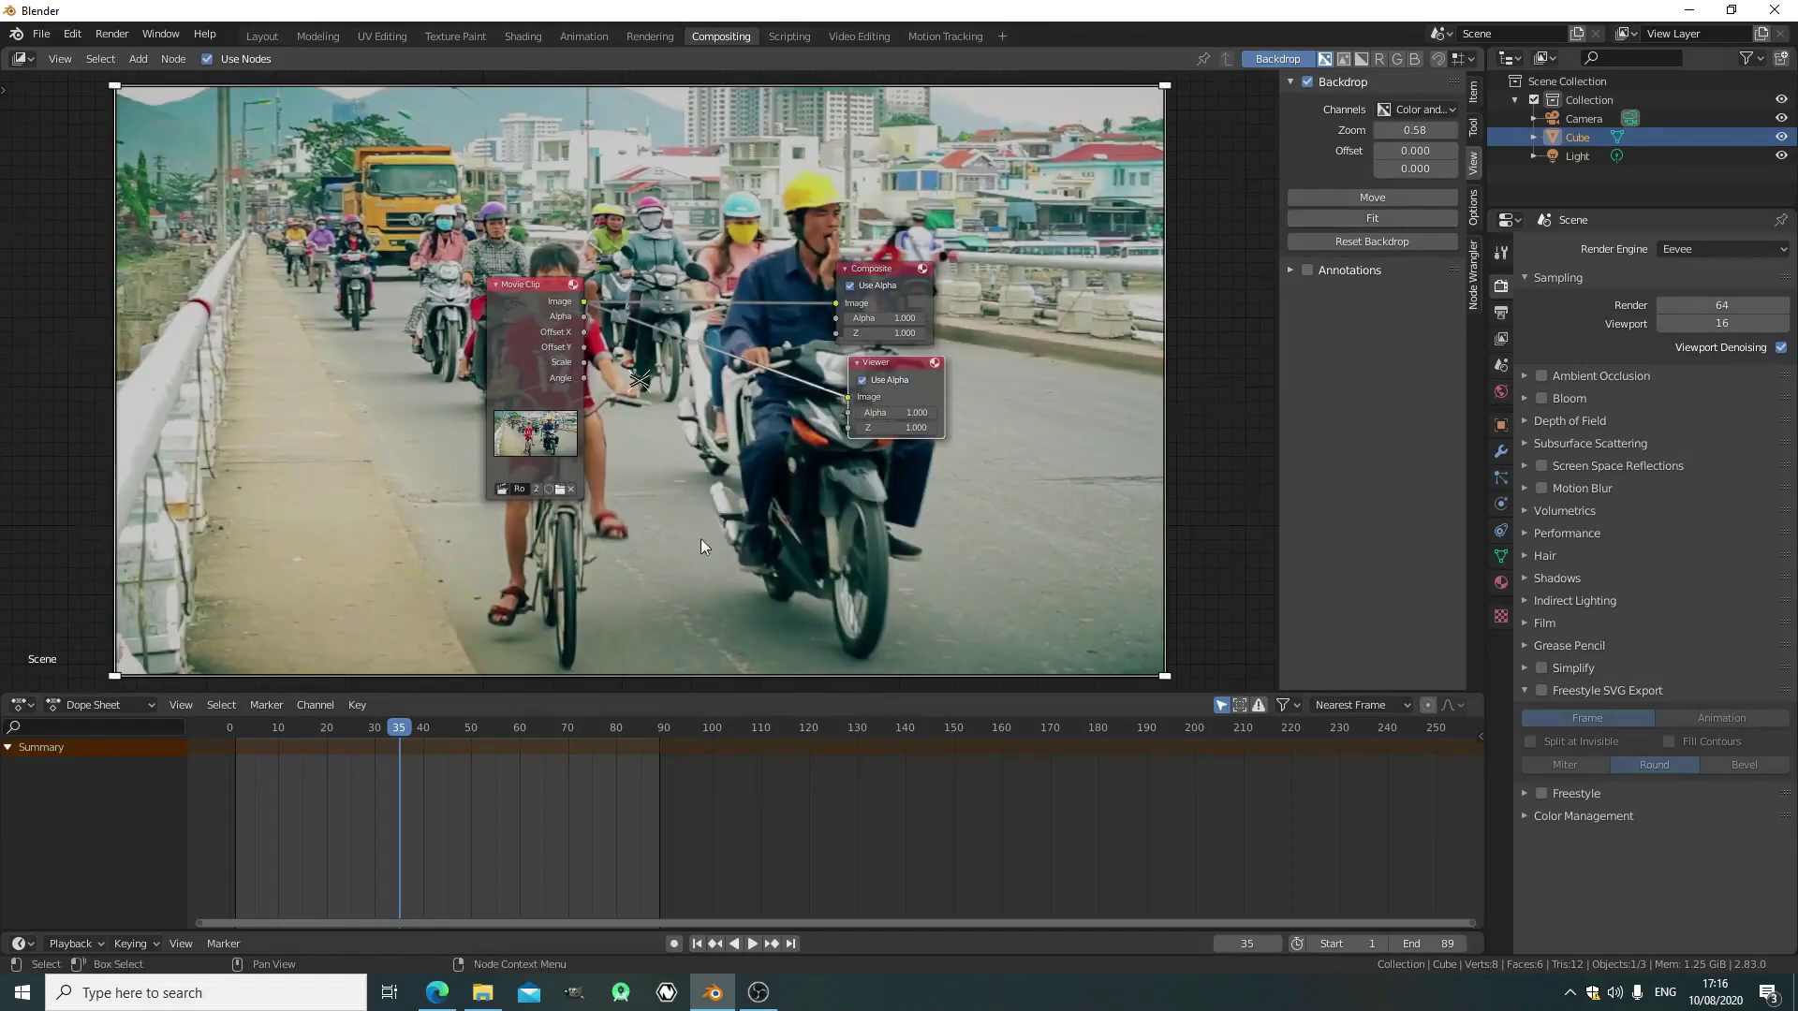
Move the Viewer and Composite nodes farther from the Movie Clip node to make room for more nodes
{"action": "scroll", "coordinate": [722, 508], "scroll_direction": "up", "scroll_amount": 3}
{"action": "middle_click_drag", "start_coordinate": [734, 487], "coordinate": [596, 371]}
{"action": "scroll", "coordinate": [596, 370], "scroll_direction": "down", "scroll_amount": 1}
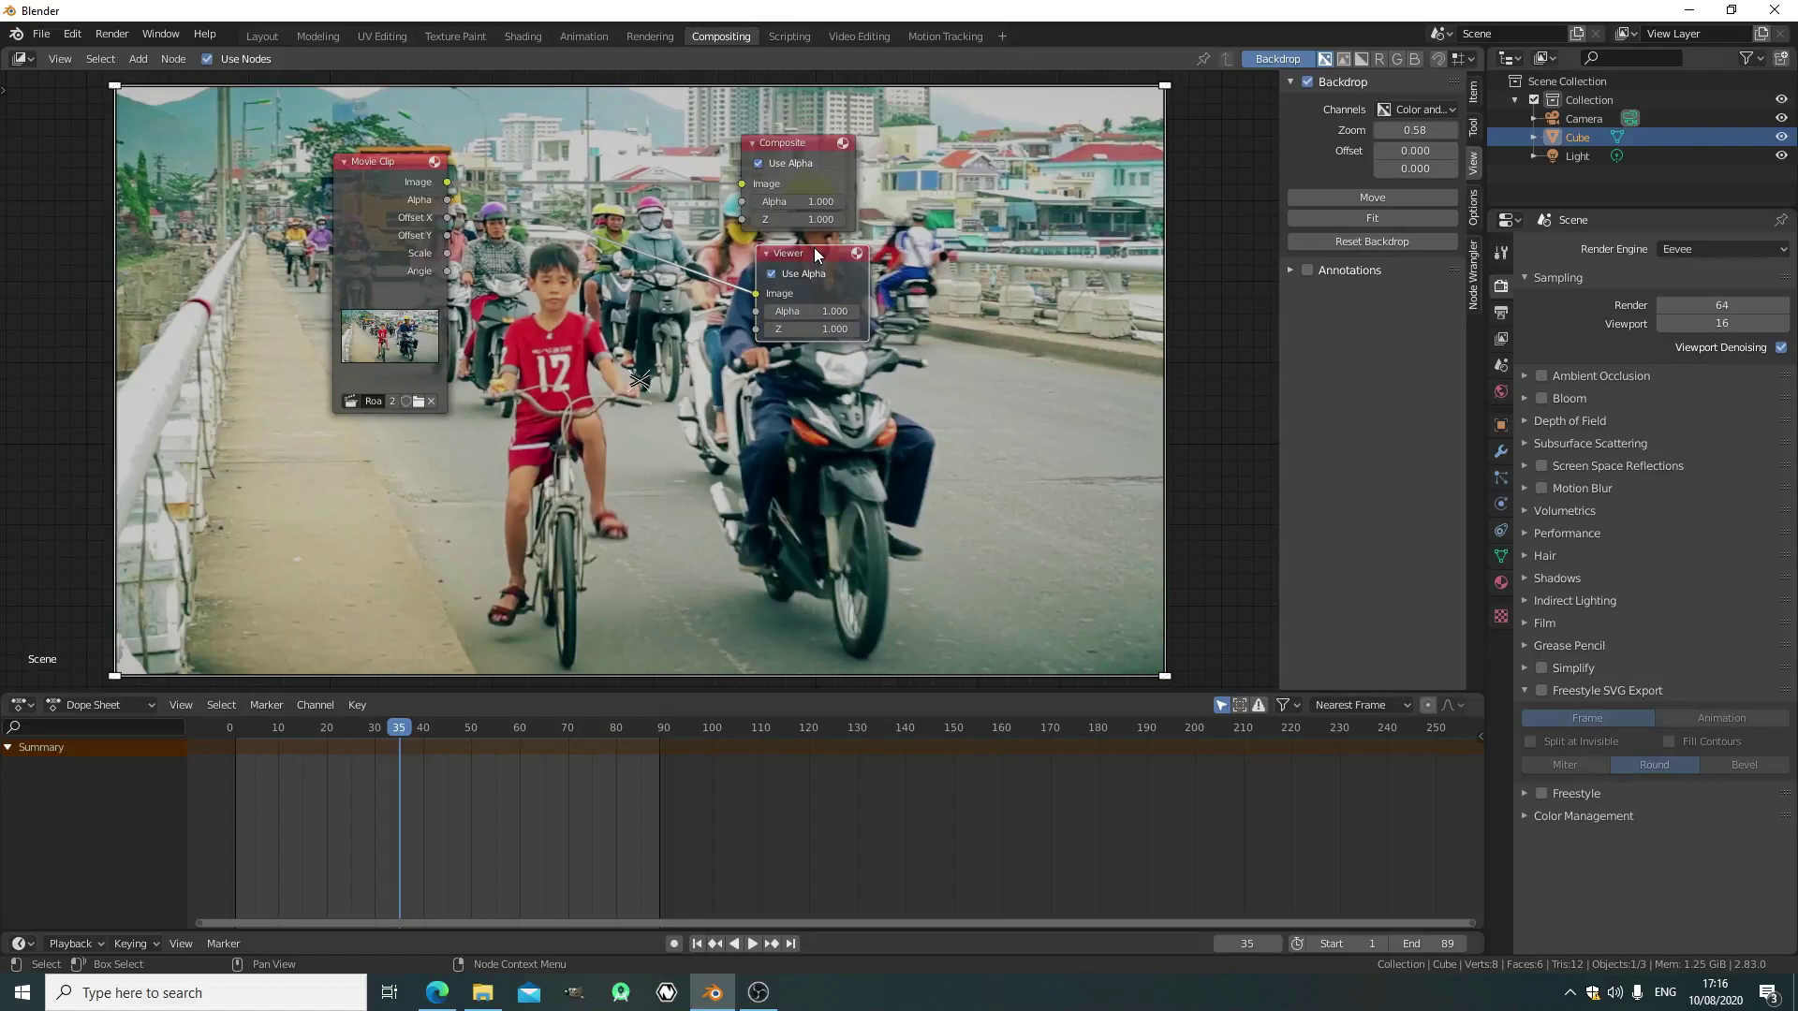
{"action": "left_click_drag", "start_coordinate": [852, 272], "coordinate": [927, 267]}
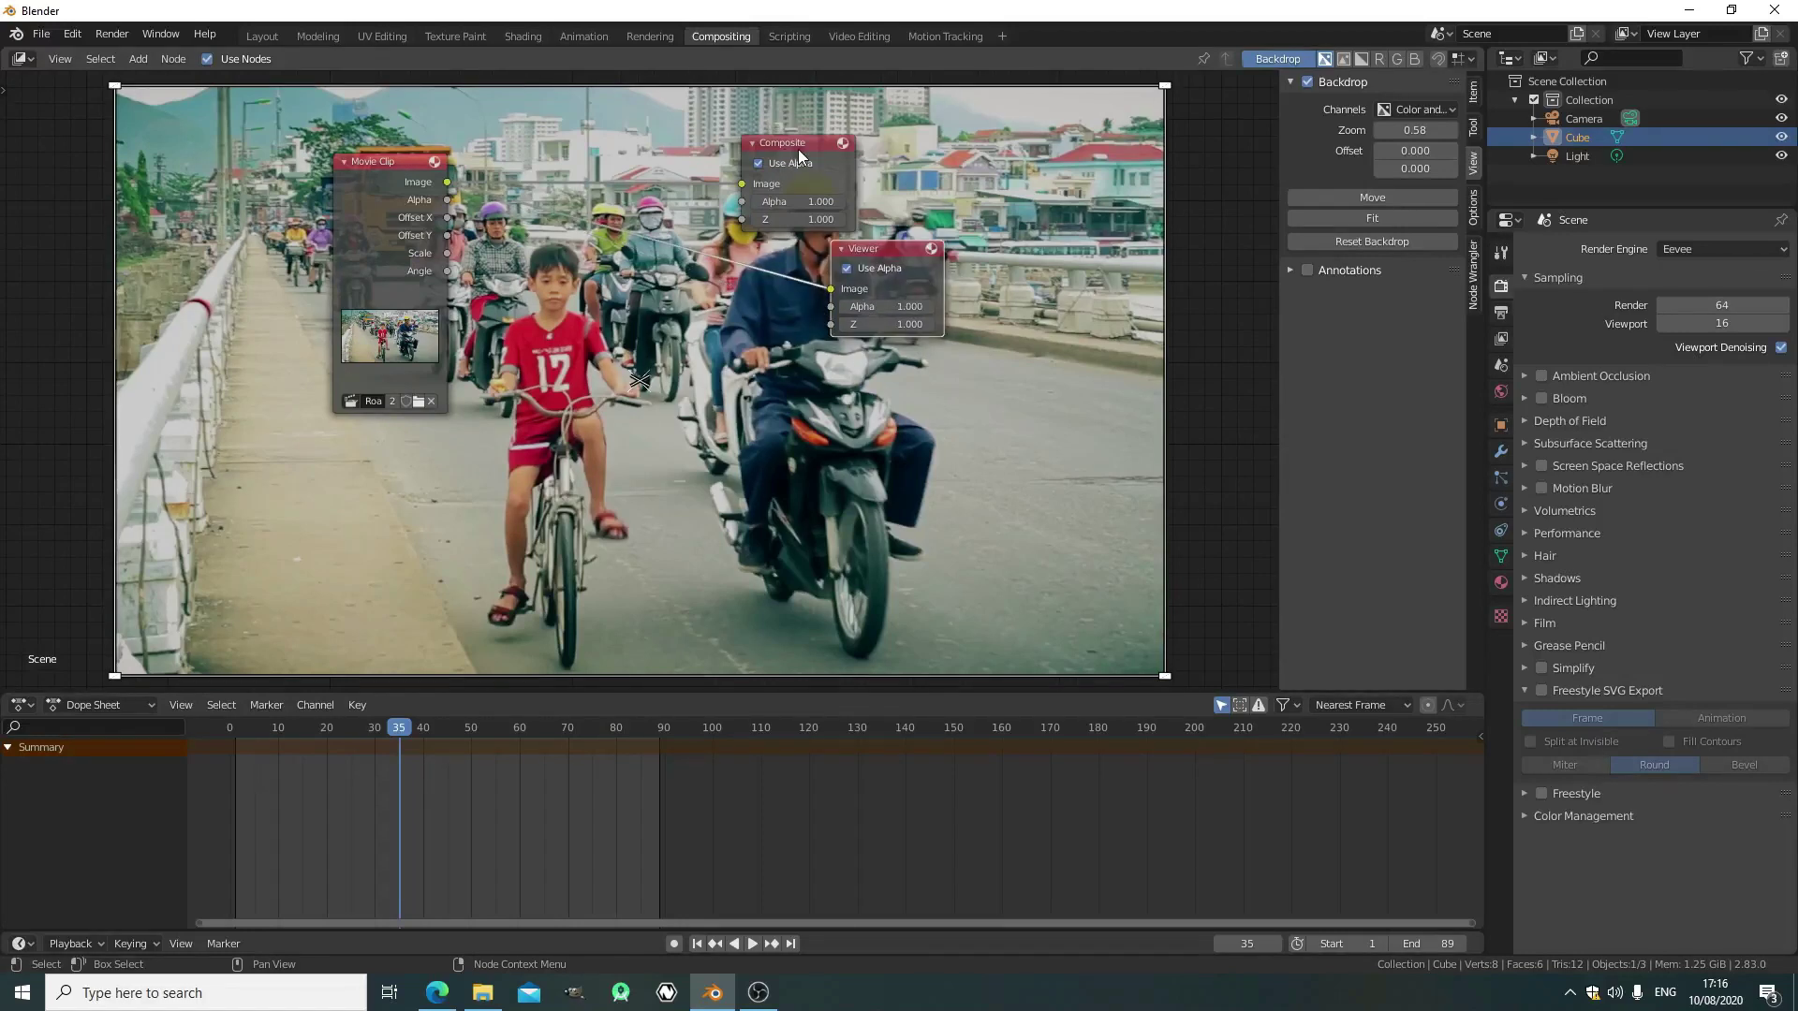
{"action": "left_click_drag", "start_coordinate": [798, 149], "coordinate": [841, 221]}
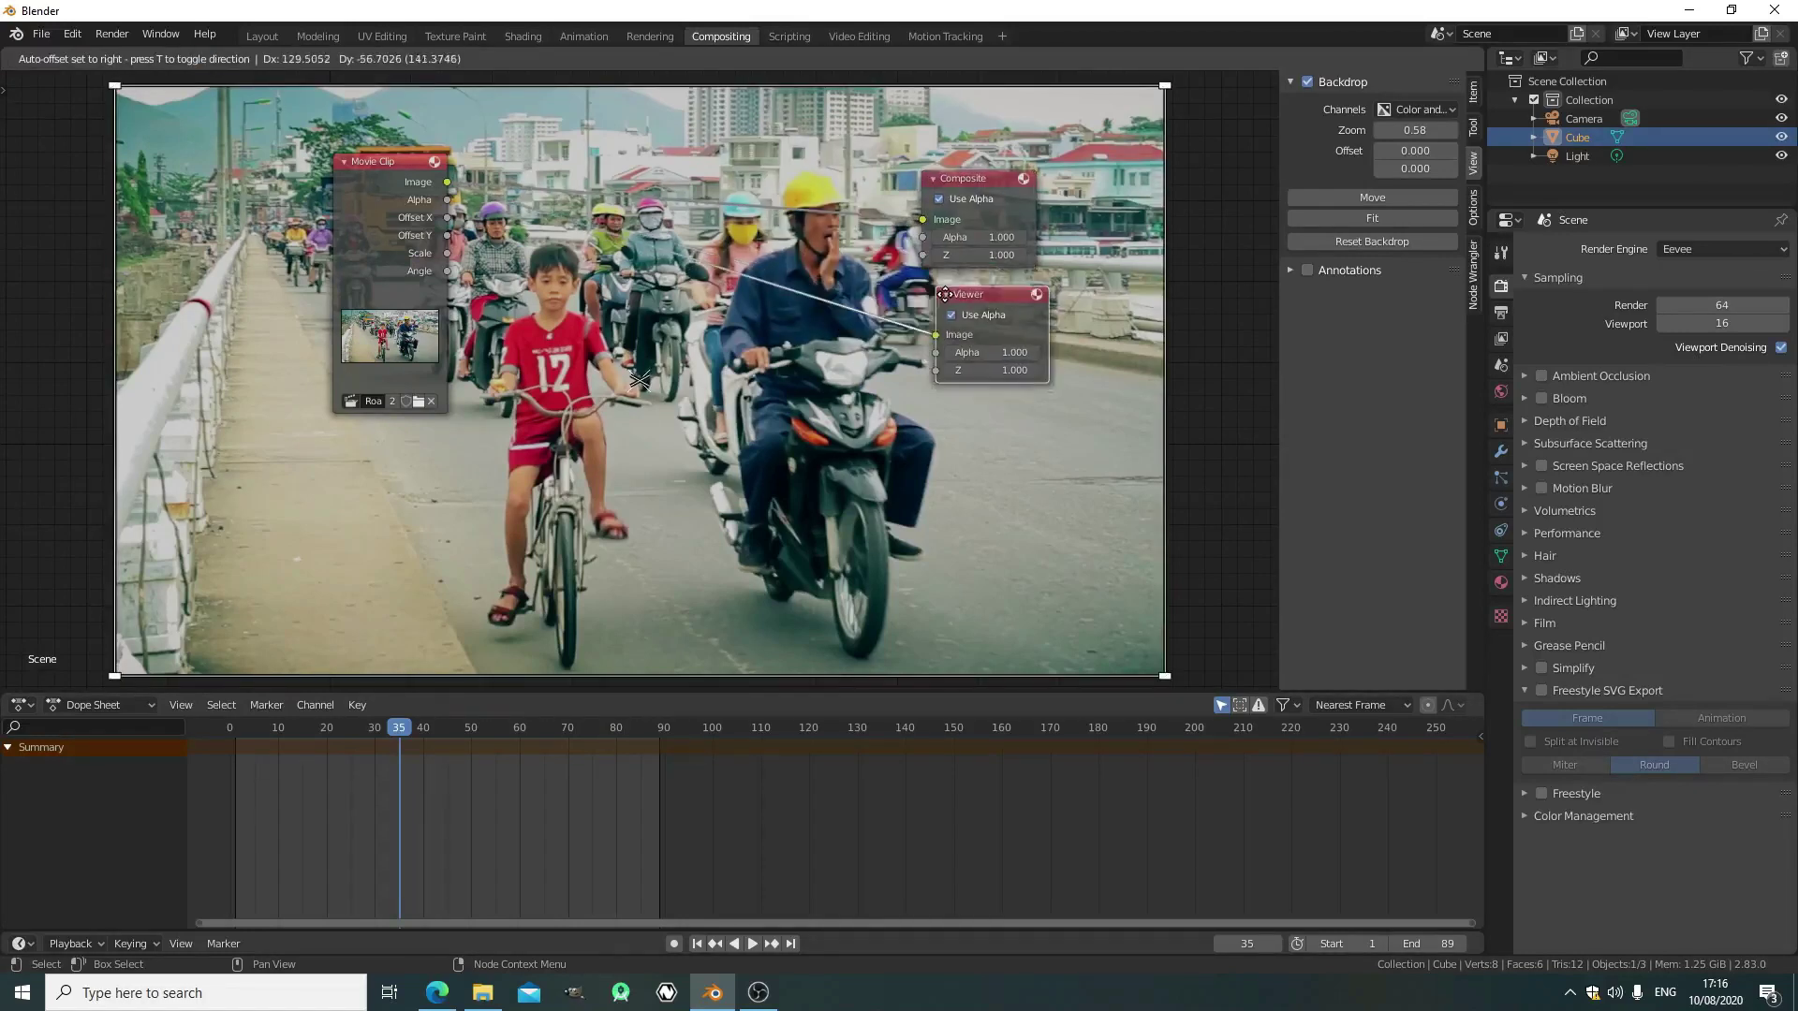
Add an Alpha Over node on the link between the Movie Clip and Viewer nodes
{"action": "key", "text": "shift+a"}
{"action": "left_click", "coordinate": [601, 352]}
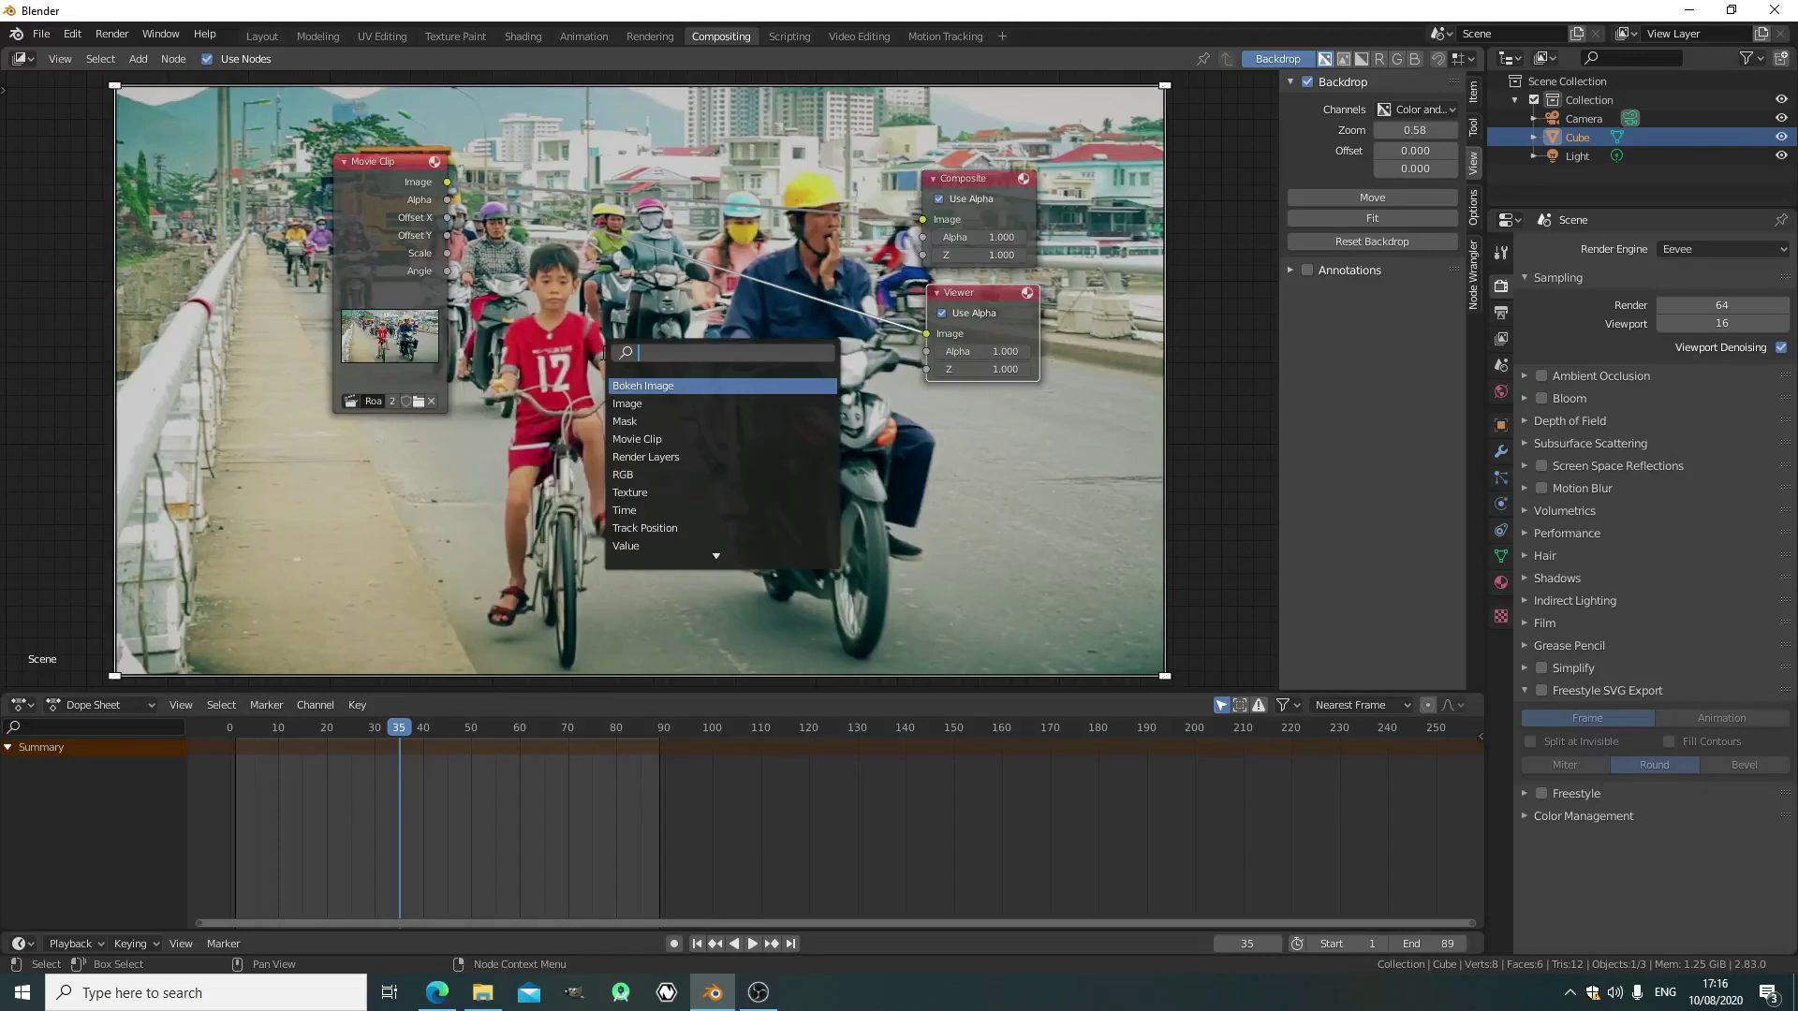
{"action": "type", "text": "alph"}
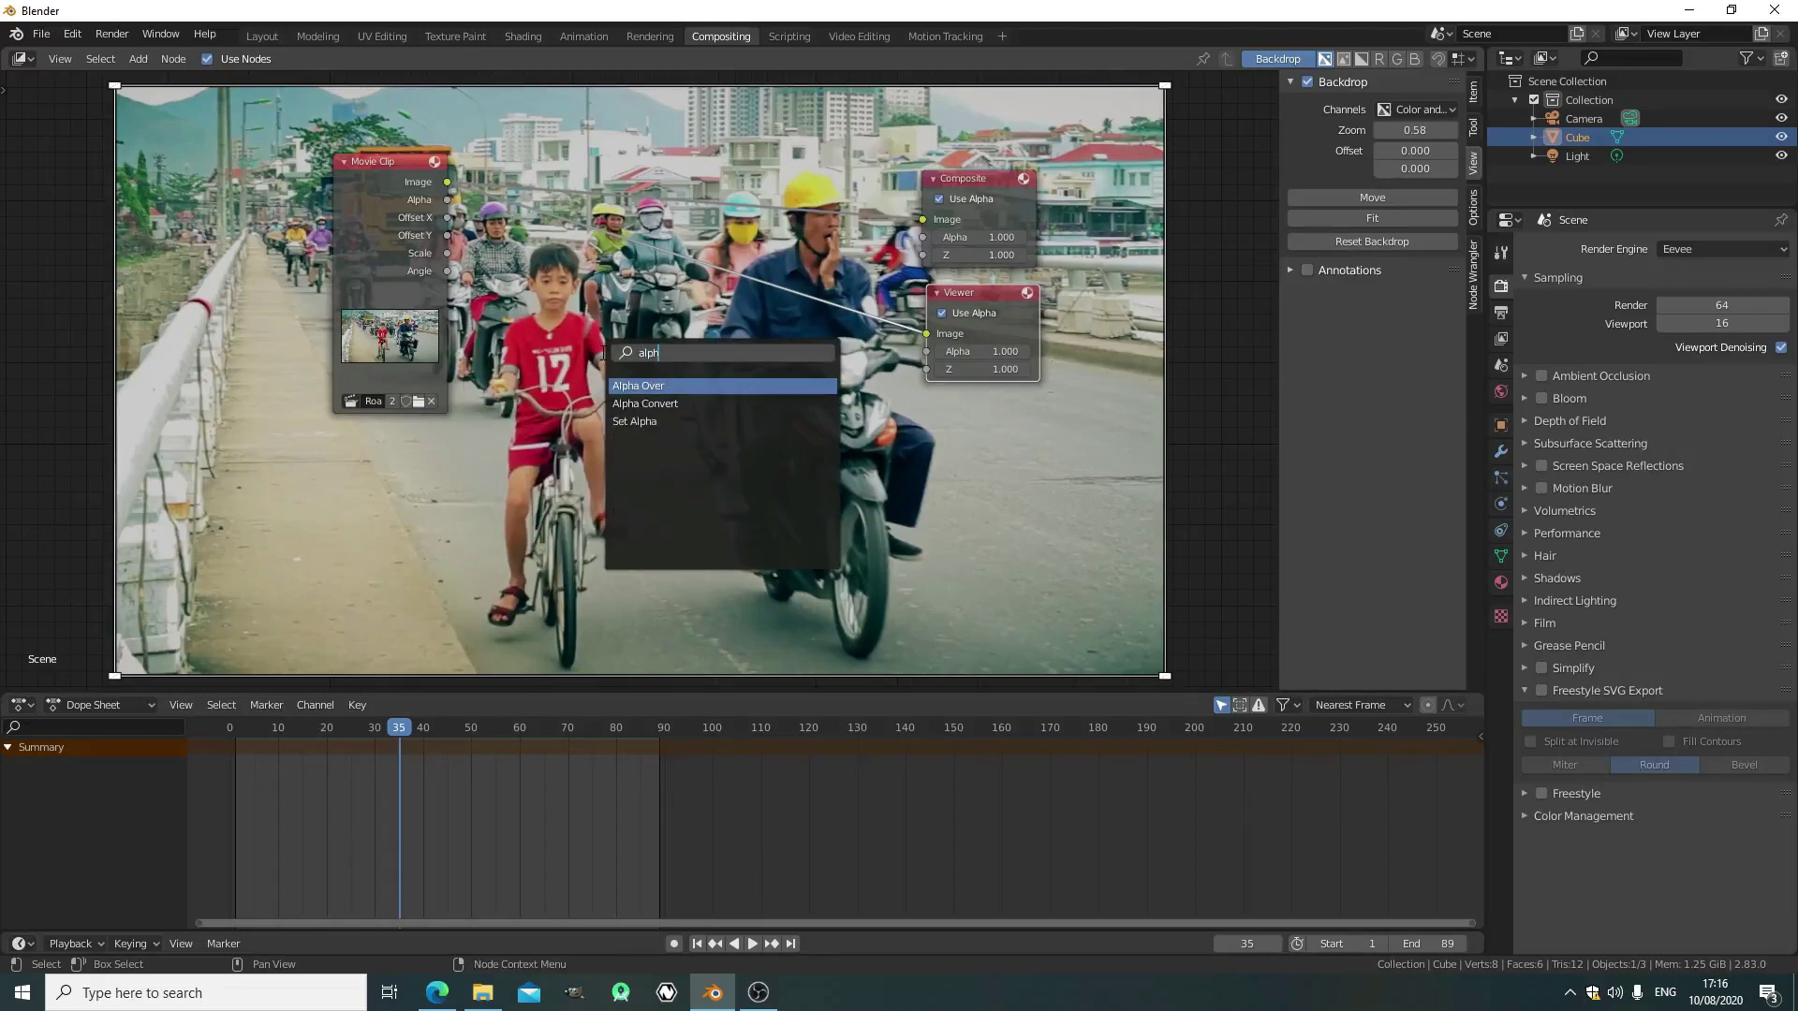
{"action": "key", "text": "Return"}
{"action": "left_click", "coordinate": [701, 365]}
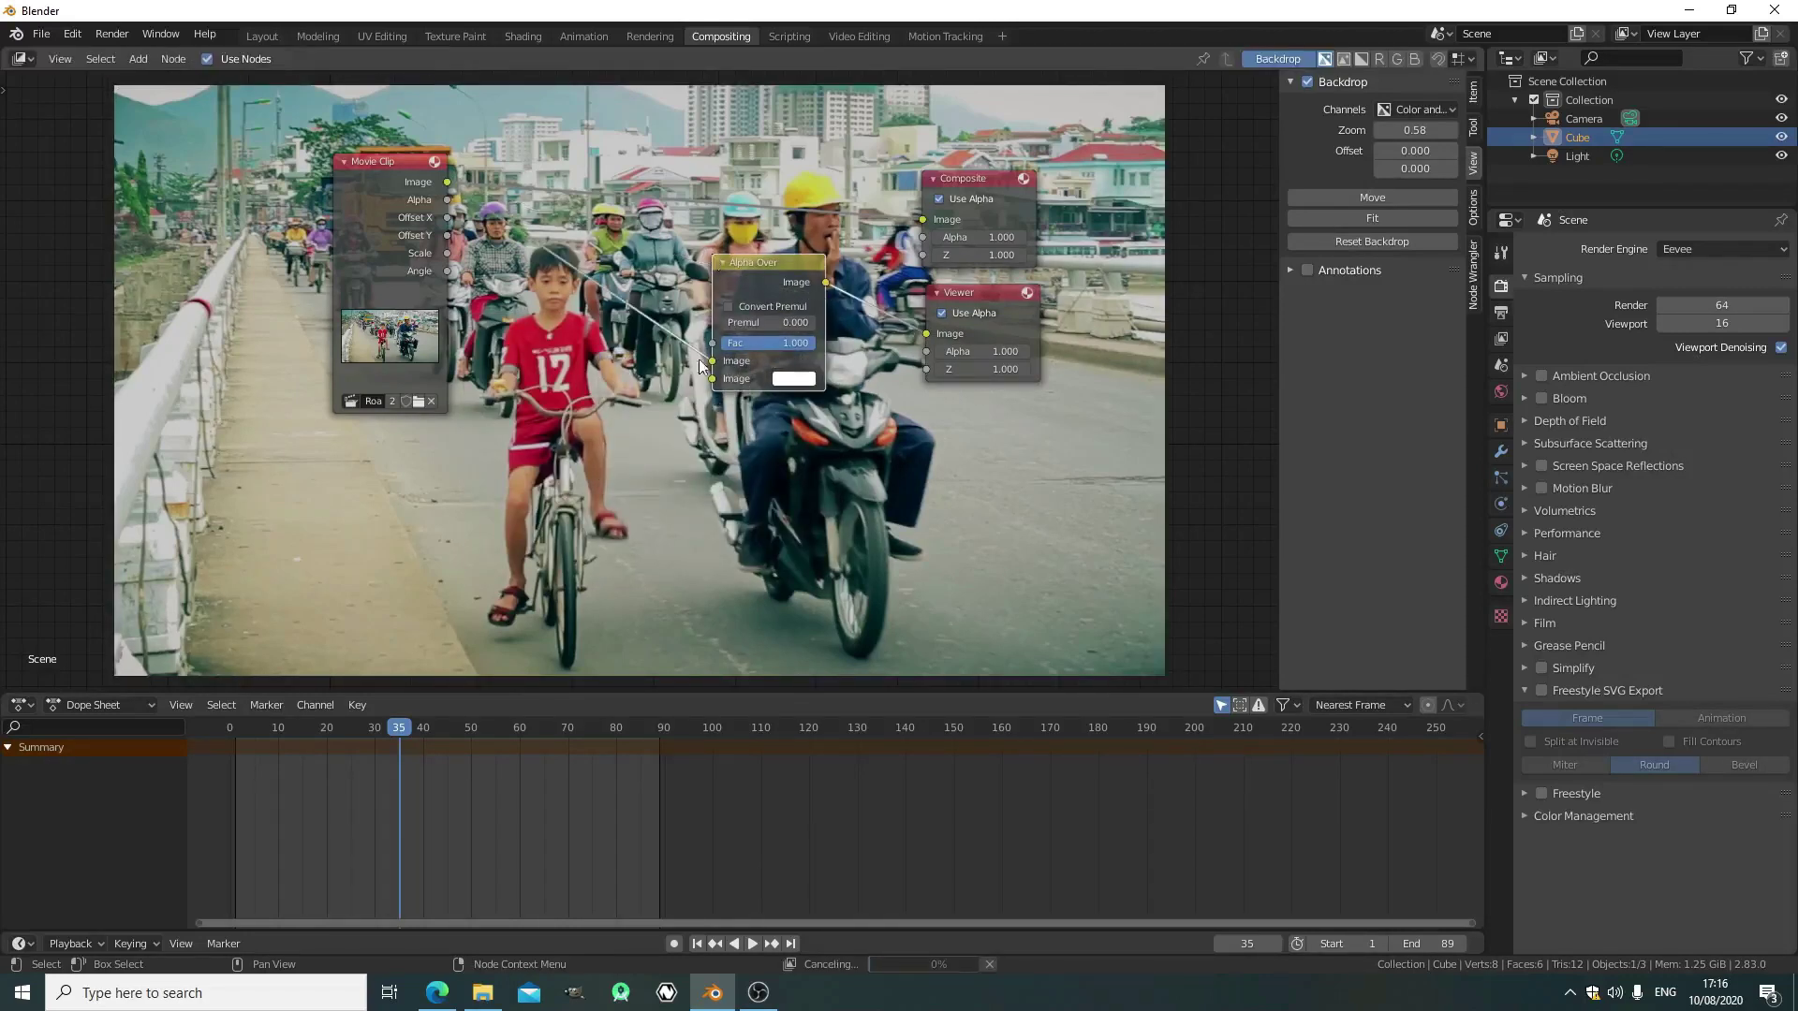
Add a Mask node and place it directly below the Movie Clip node
{"action": "key", "text": "shift+a"}
{"action": "left_click", "coordinate": [667, 404]}
{"action": "type", "text": "mas"}
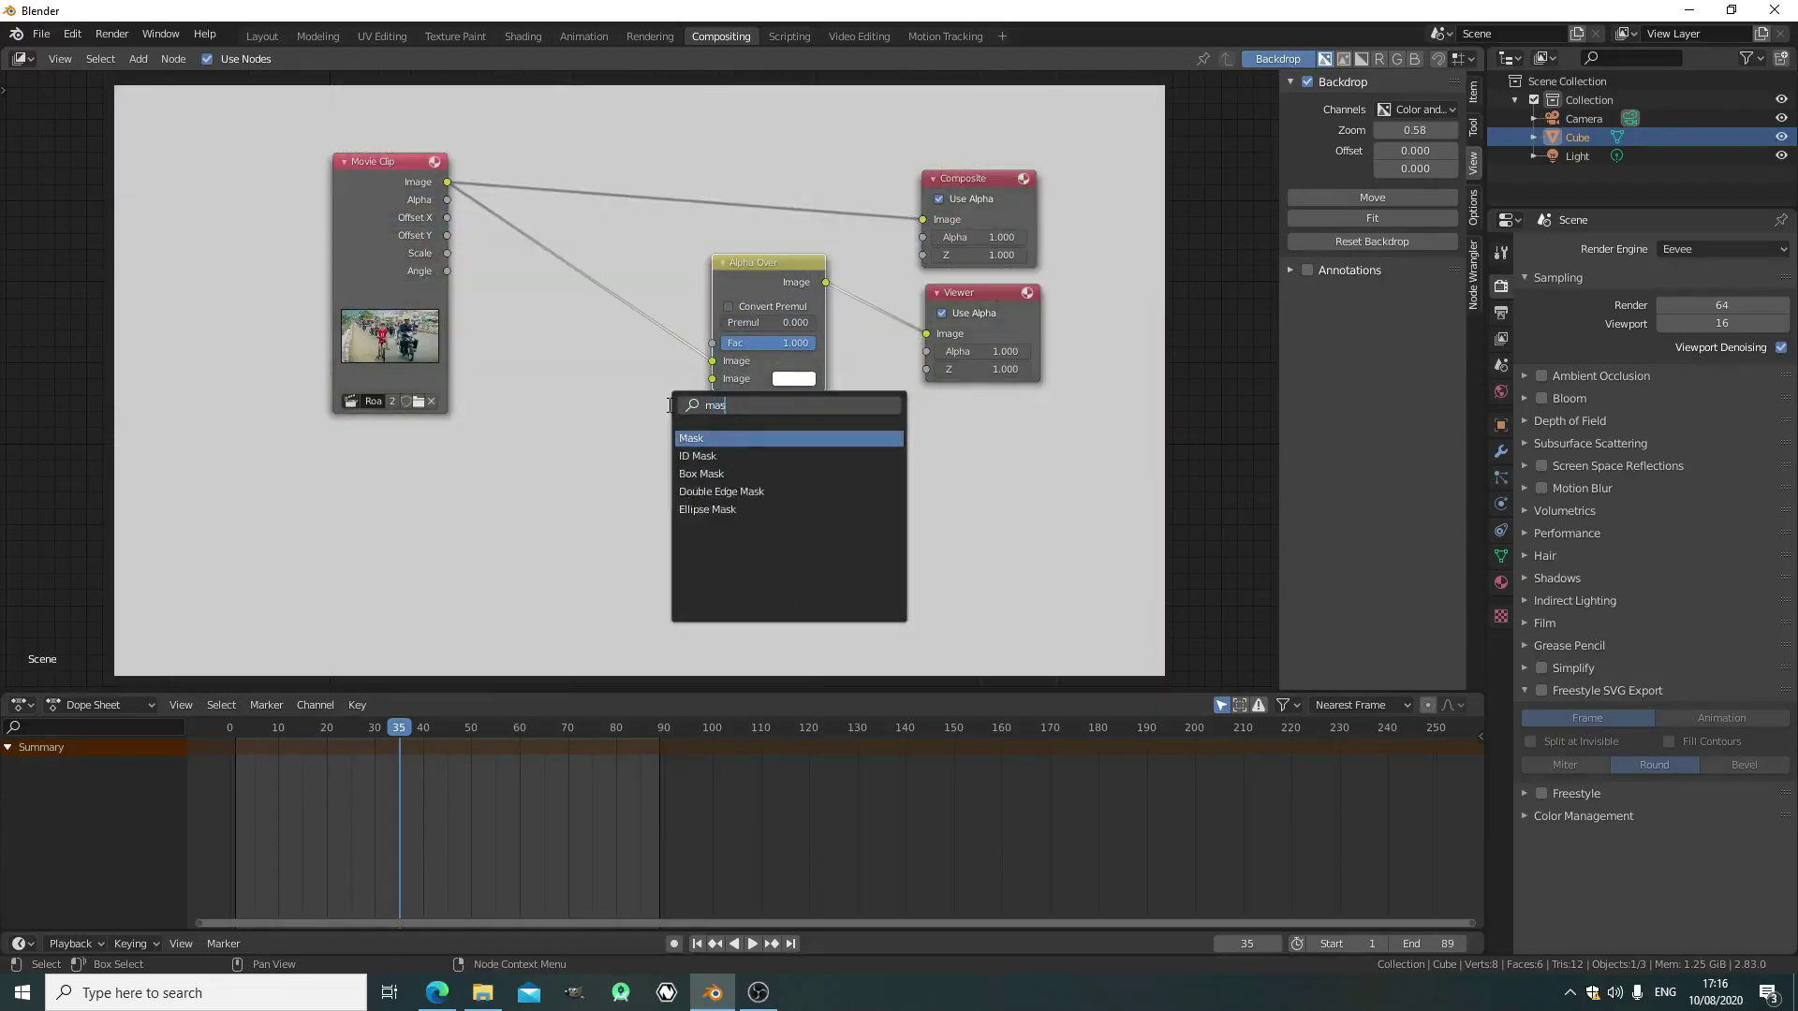
{"action": "type", "text": "k"}
{"action": "key", "text": "Return"}
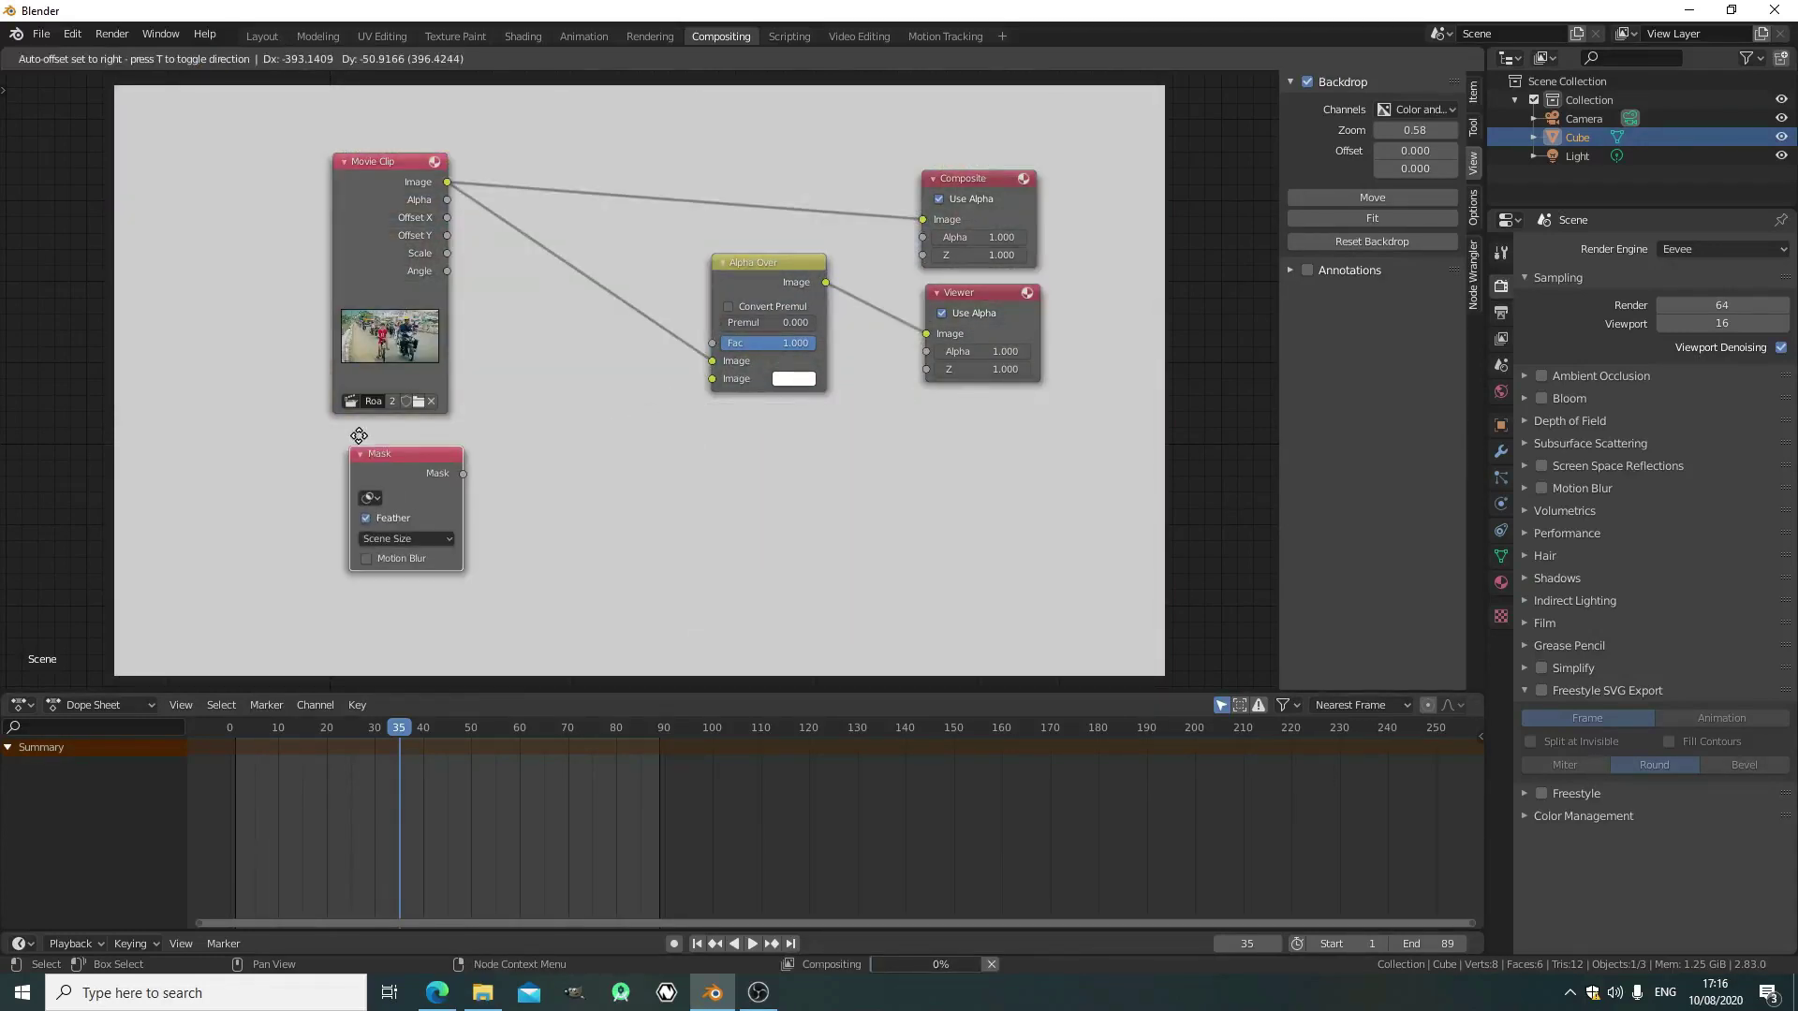
{"action": "left_click", "coordinate": [345, 422]}
Assign the face mask to the Mask node and wire Alpha Over: mask to Fac, movie clip to the first Image input
{"action": "left_click", "coordinate": [366, 474]}
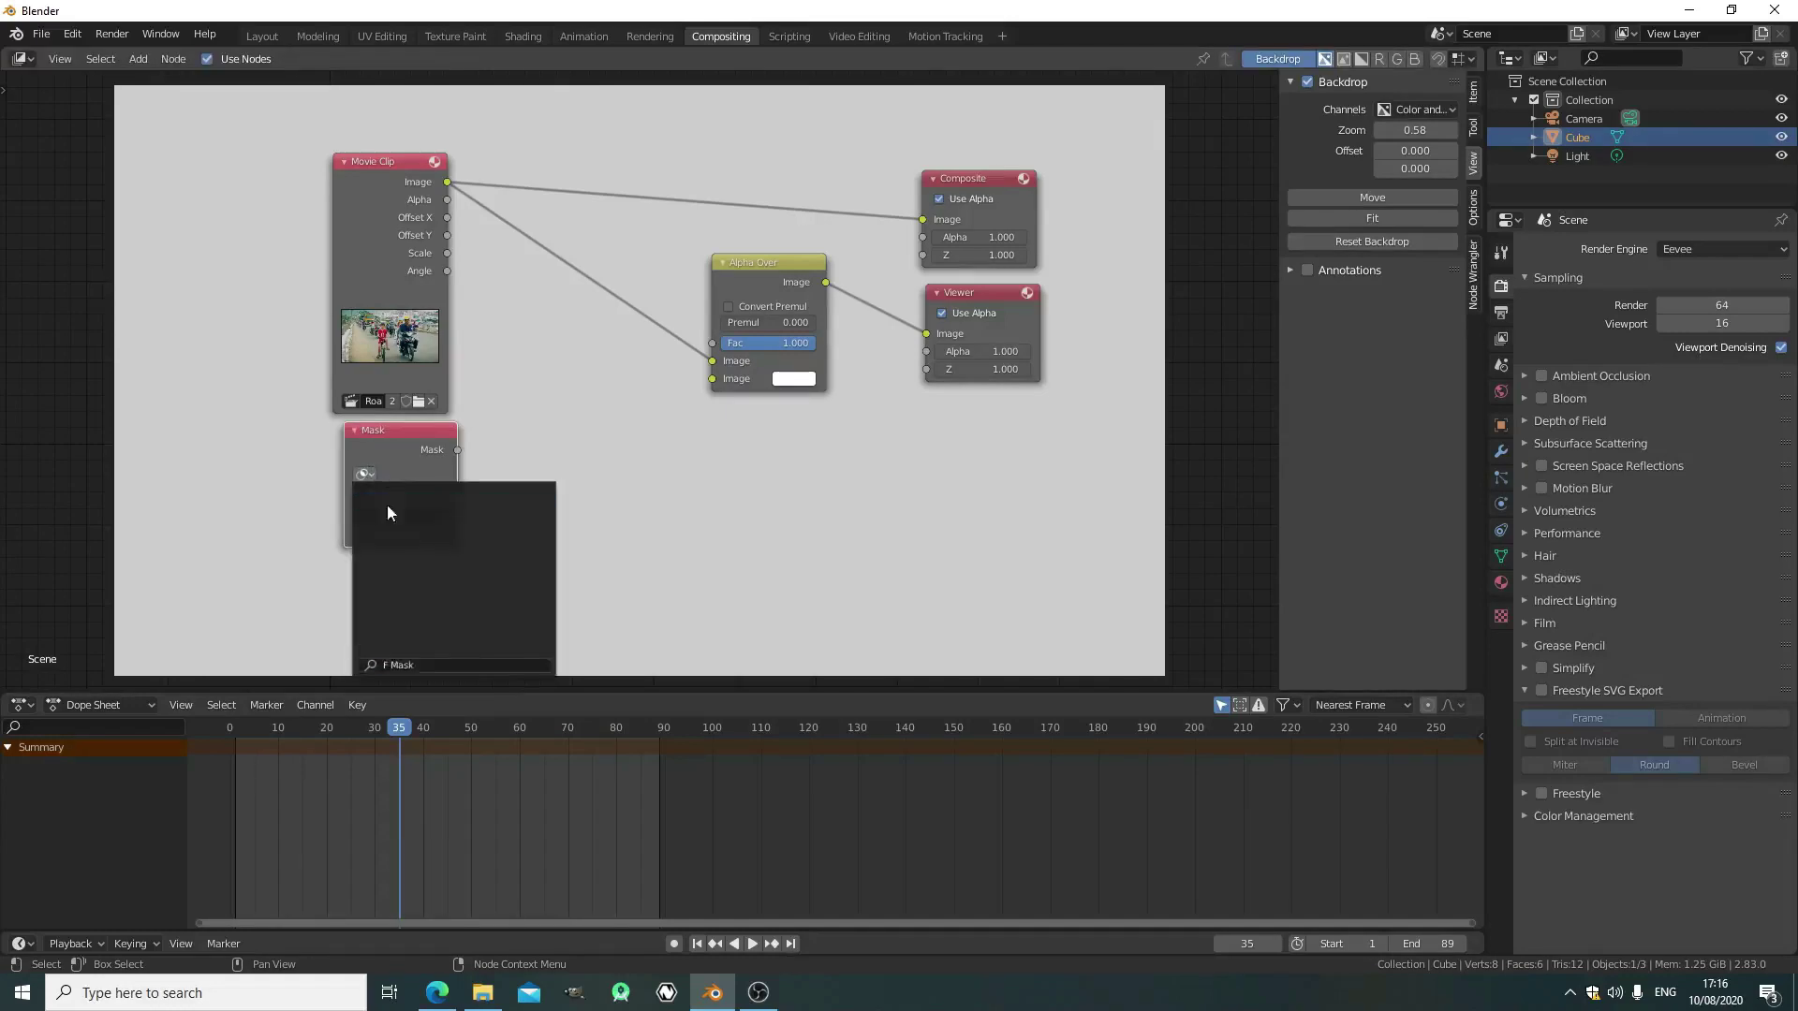
{"action": "left_click", "coordinate": [386, 504]}
{"action": "left_click_drag", "start_coordinate": [458, 450], "coordinate": [712, 379]}
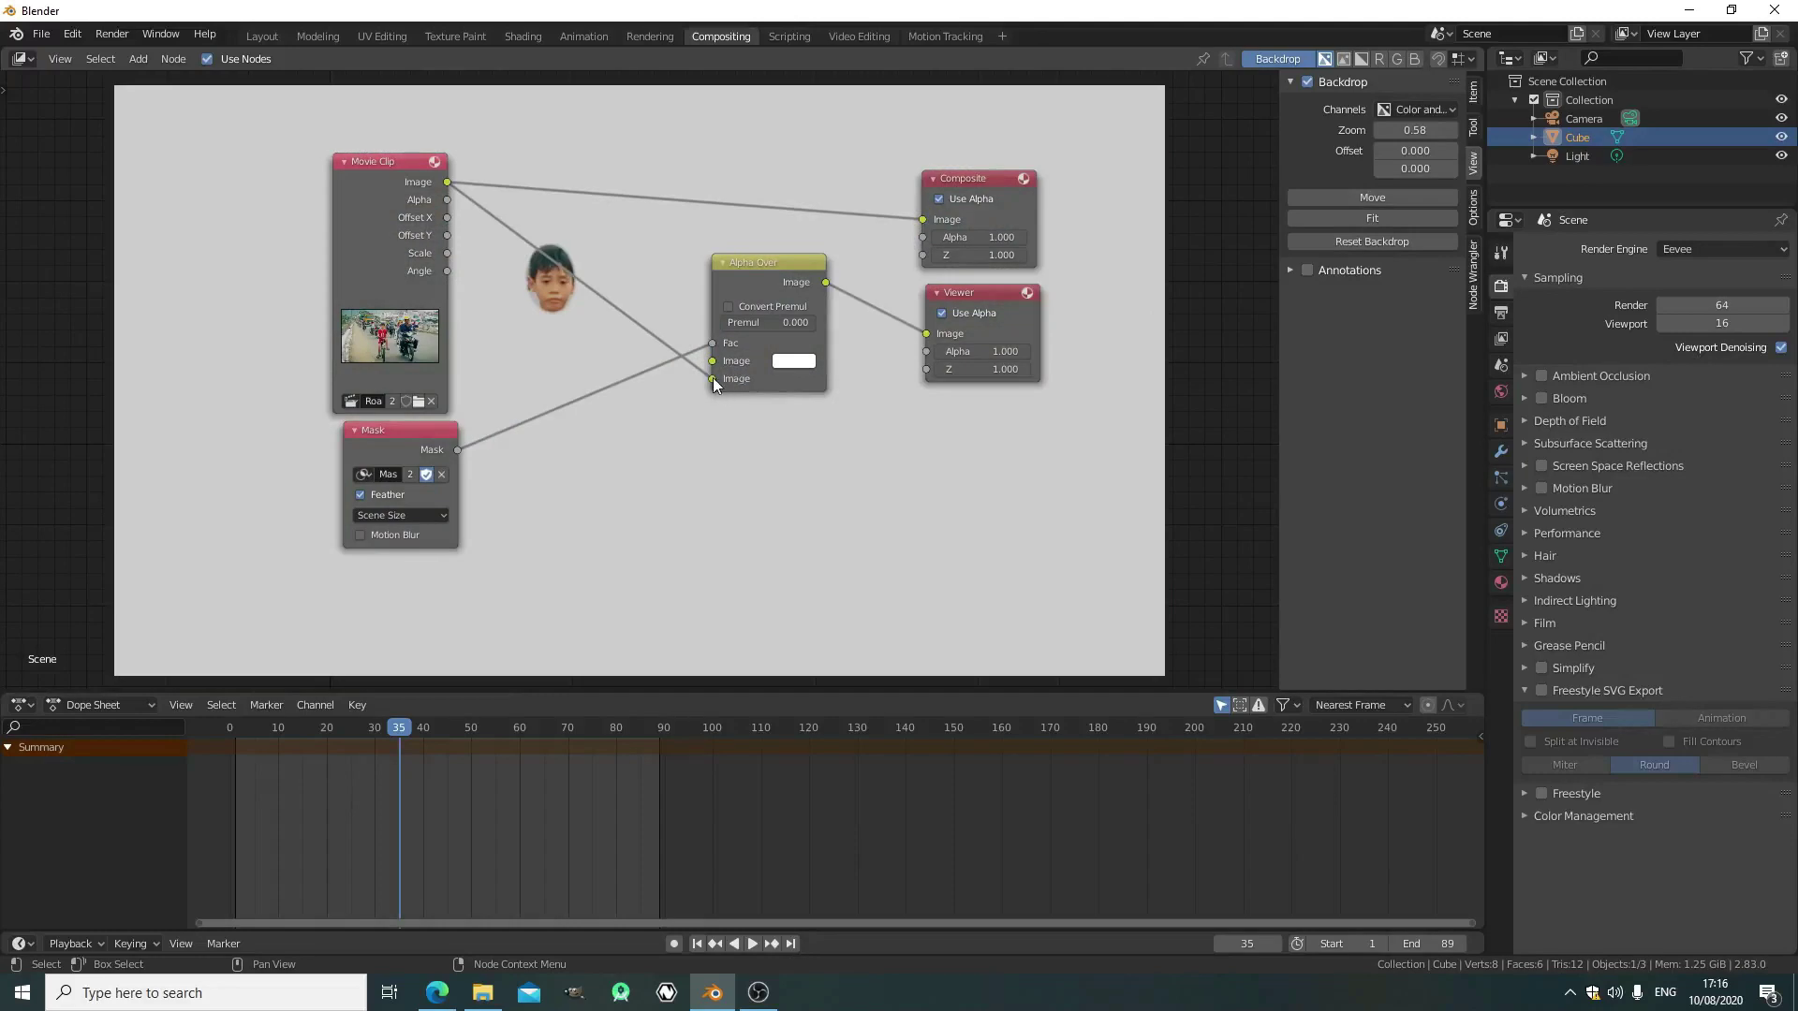
{"action": "left_click_drag", "start_coordinate": [711, 378], "coordinate": [711, 358]}
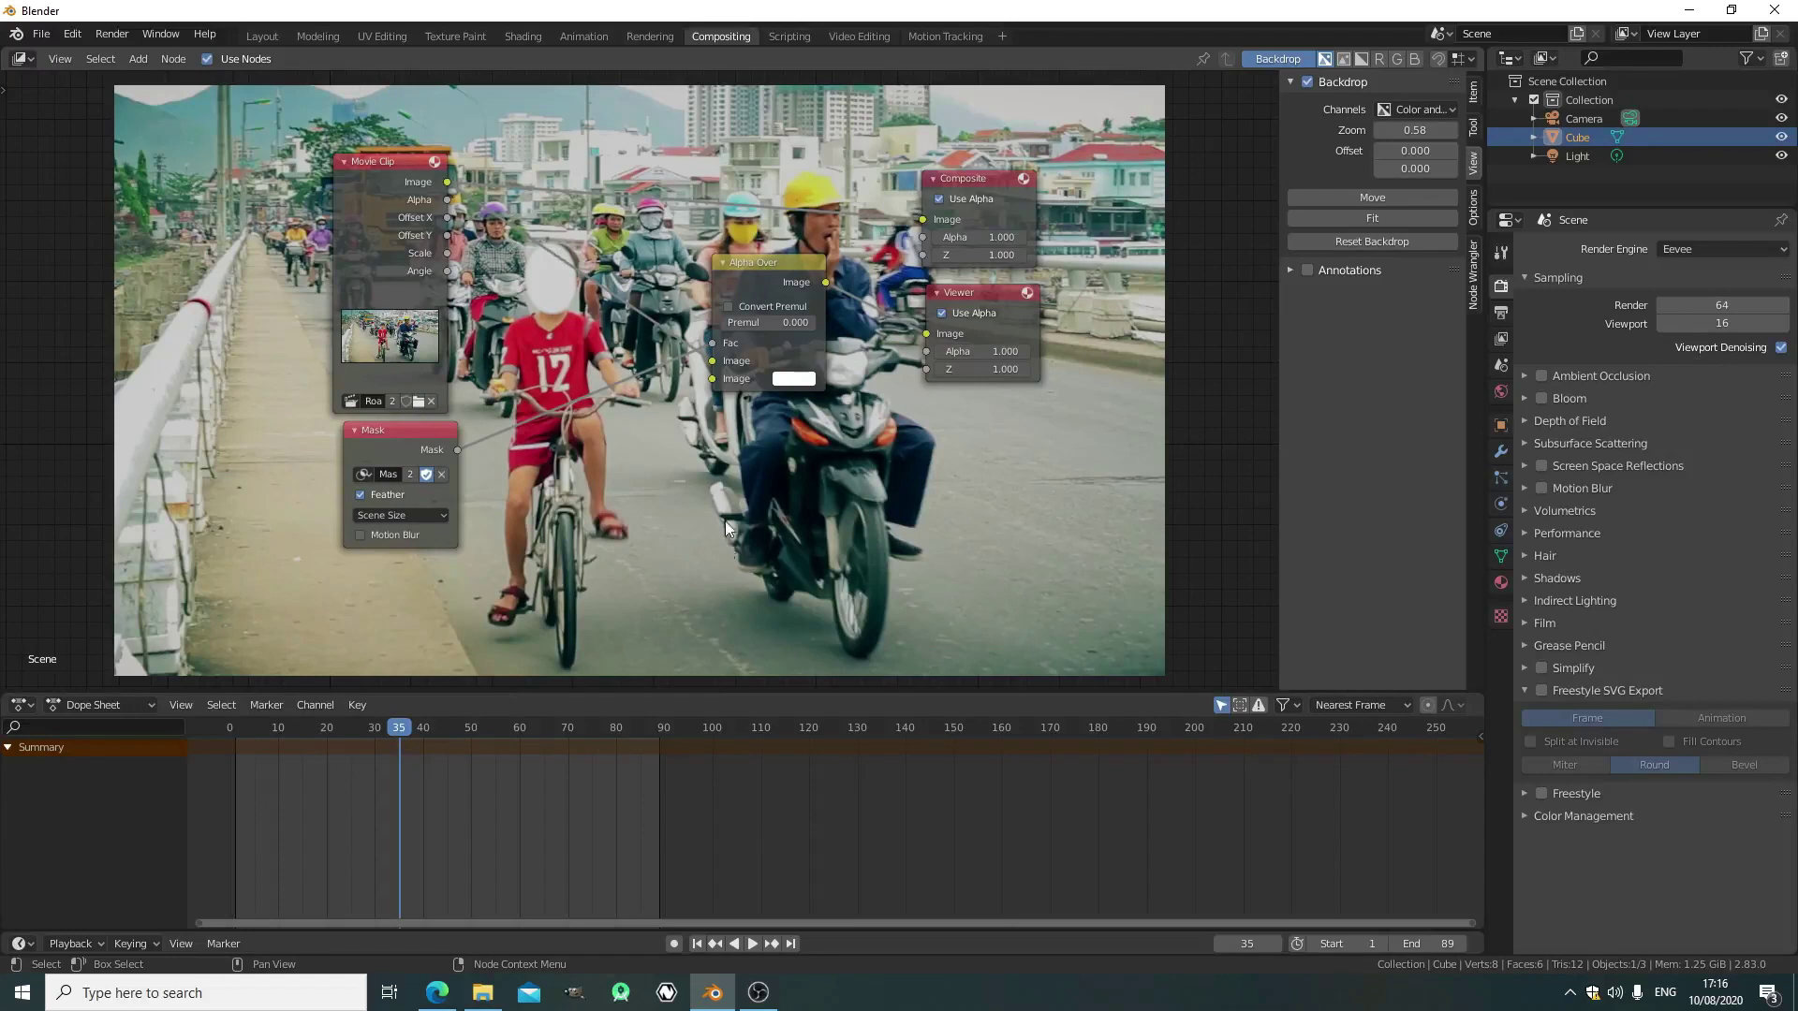
Duplicate the Movie Clip node below the Mask node and connect its Image output to Alpha Over's second Image input
{"action": "left_click", "coordinate": [399, 178]}
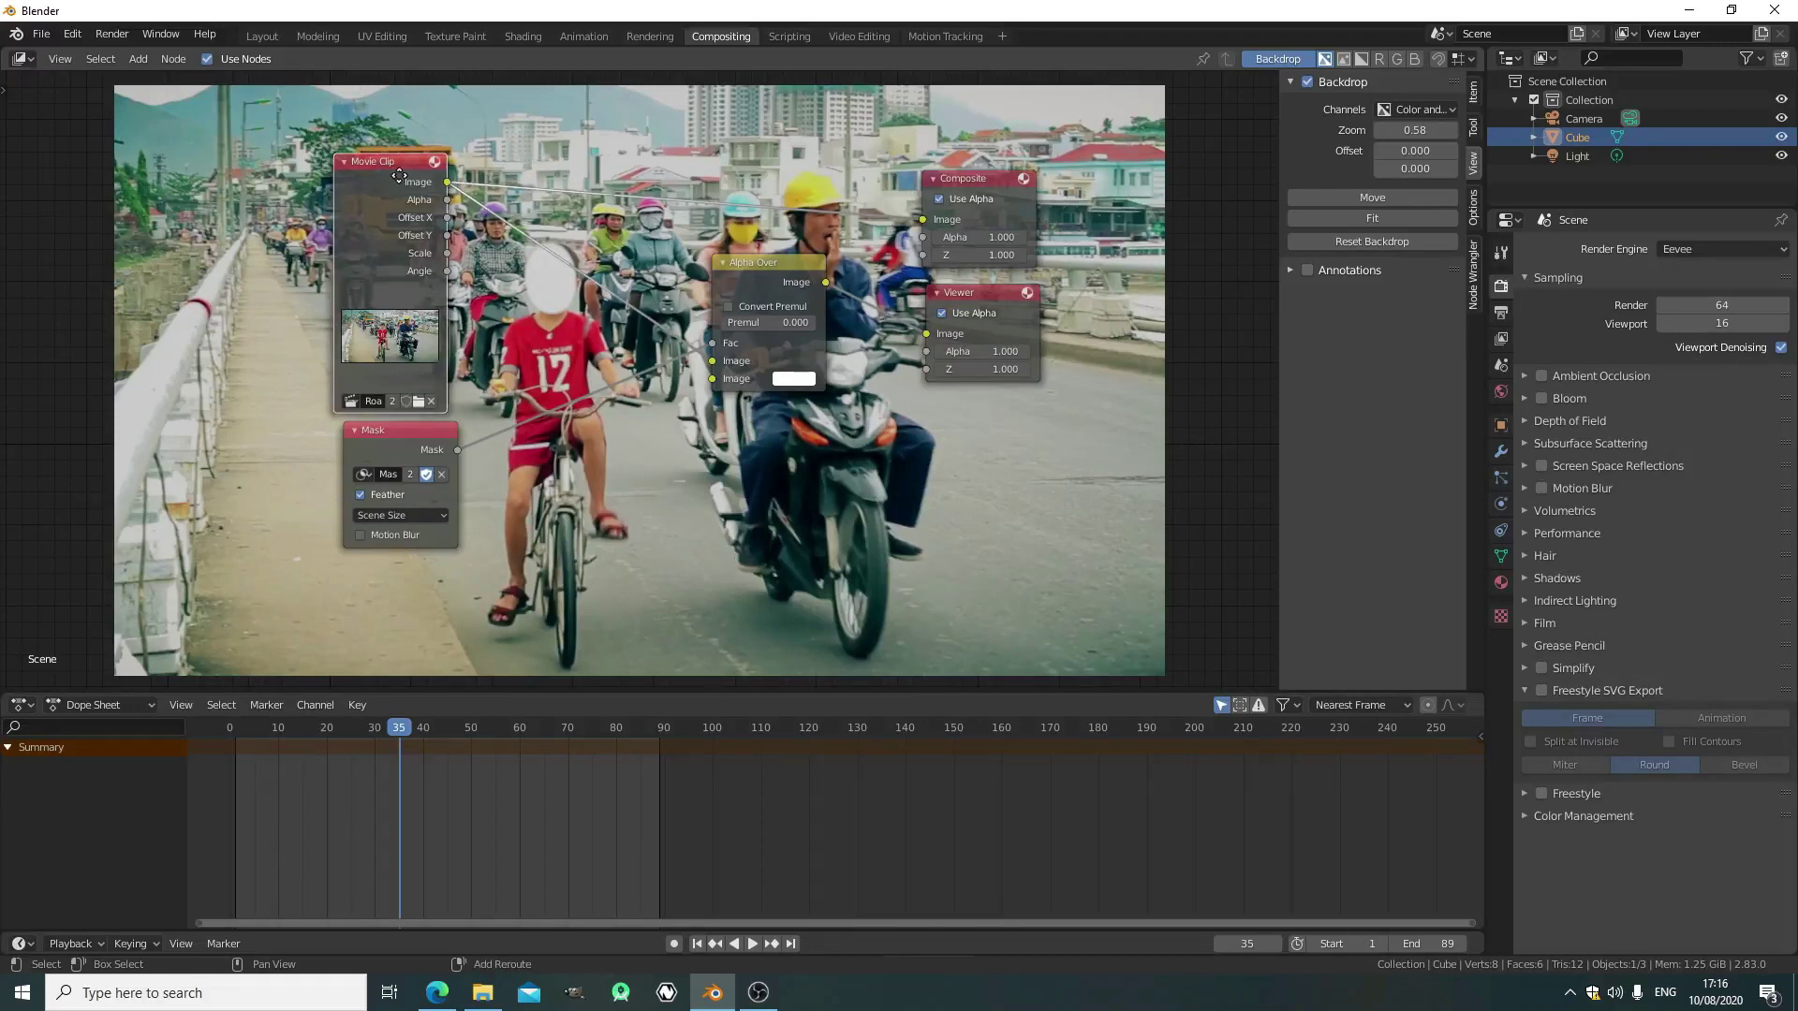
{"action": "key", "text": "shift+d"}
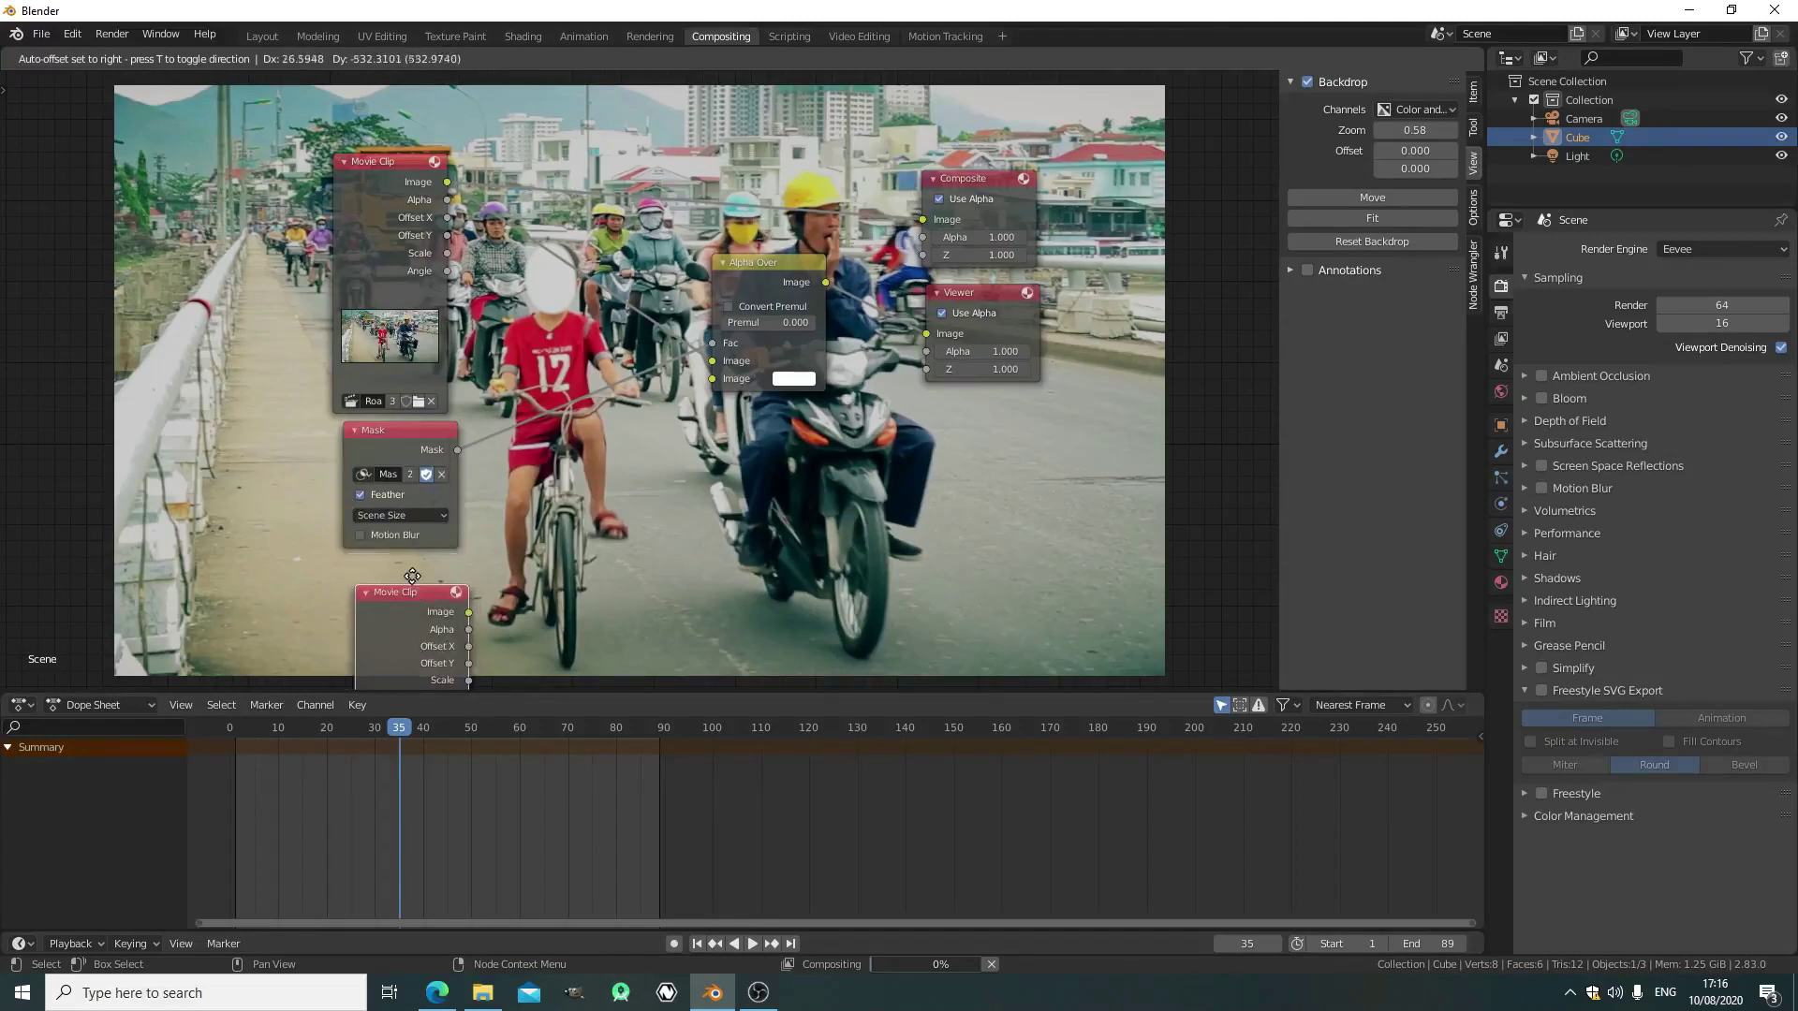
{"action": "left_click", "coordinate": [407, 571]}
{"action": "left_click_drag", "start_coordinate": [453, 576], "coordinate": [712, 378]}
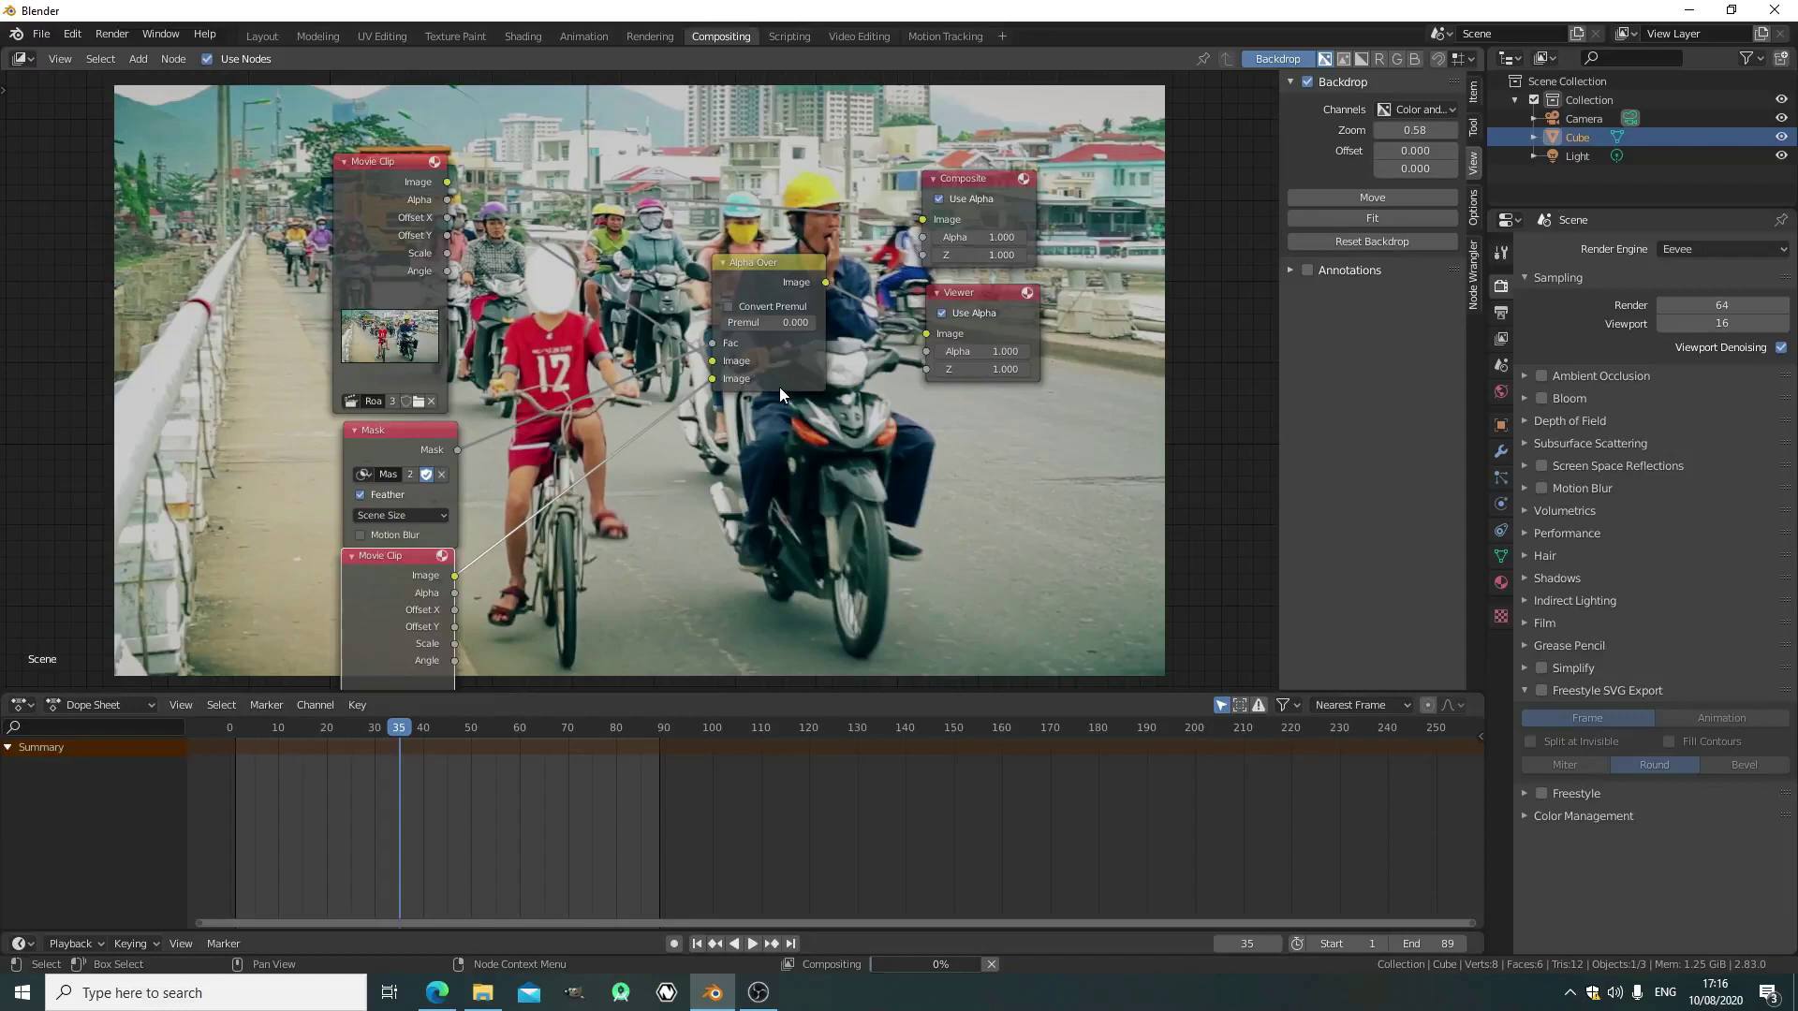
{"action": "key", "text": "g"}
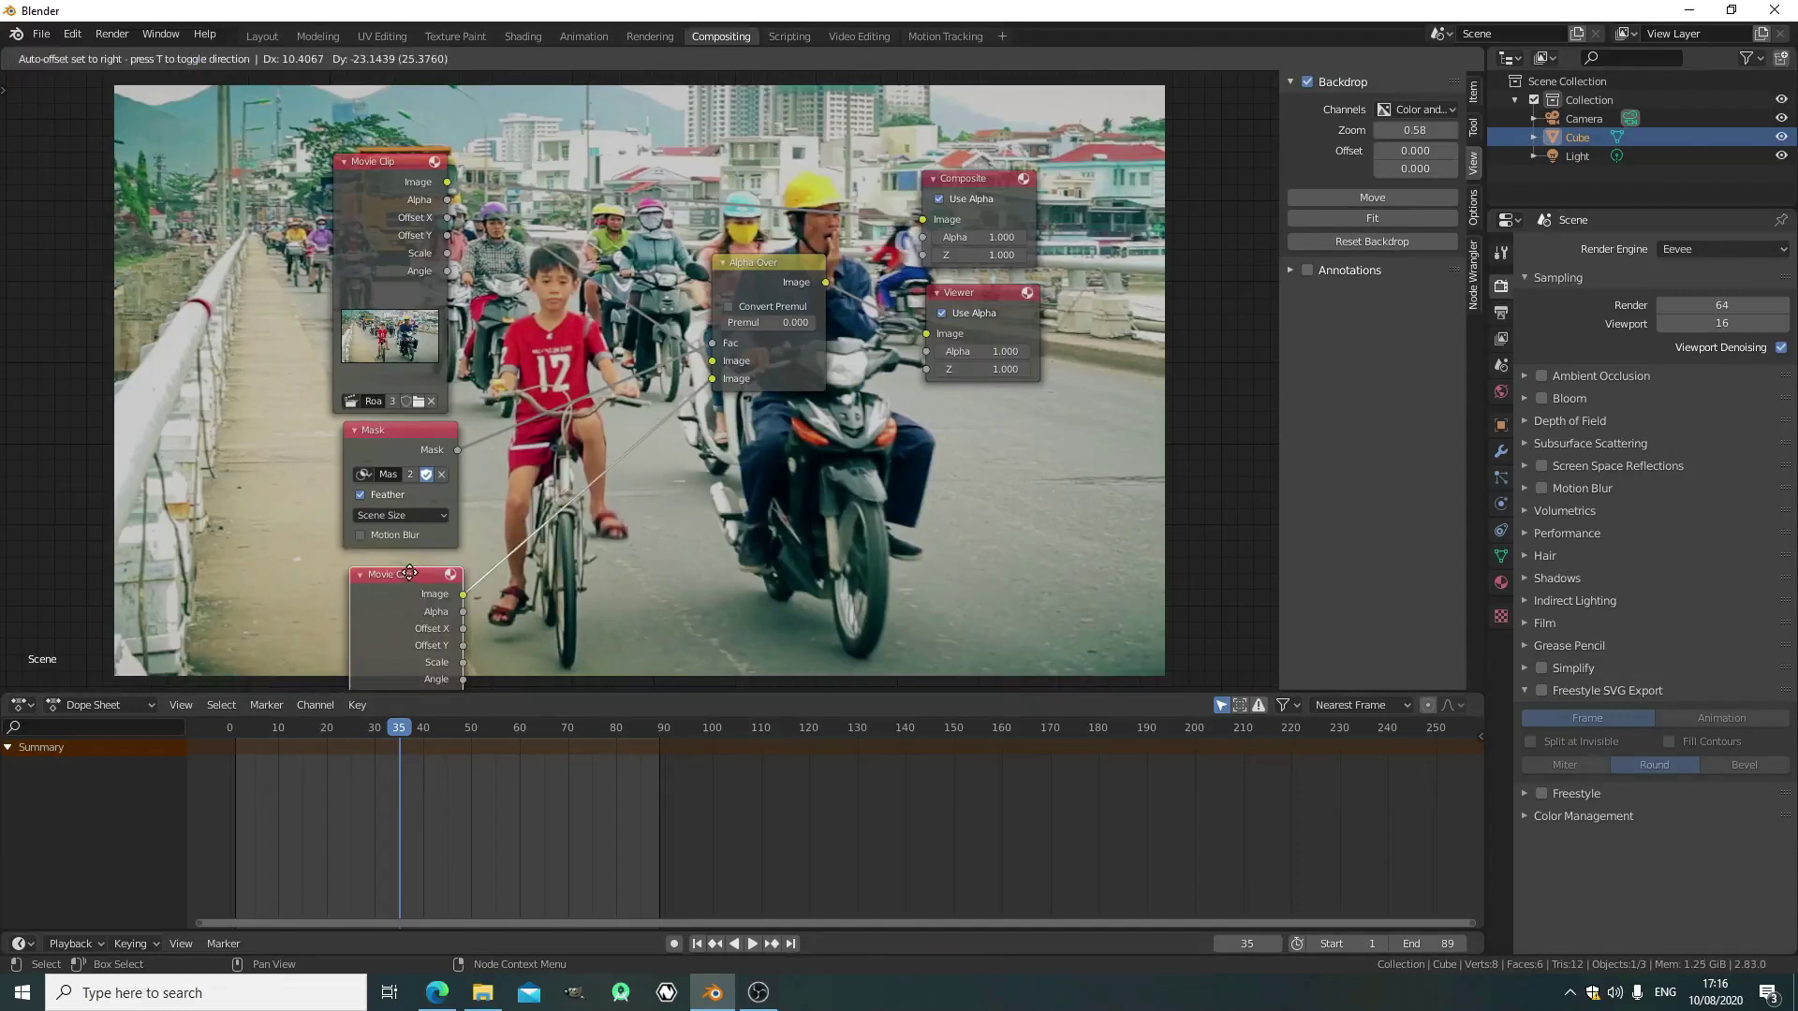
{"action": "left_click", "coordinate": [436, 541]}
Add a Blur node on the link between the duplicated Movie Clip node and Alpha Over
{"action": "scroll", "coordinate": [545, 346], "scroll_direction": "up", "scroll_amount": 2}
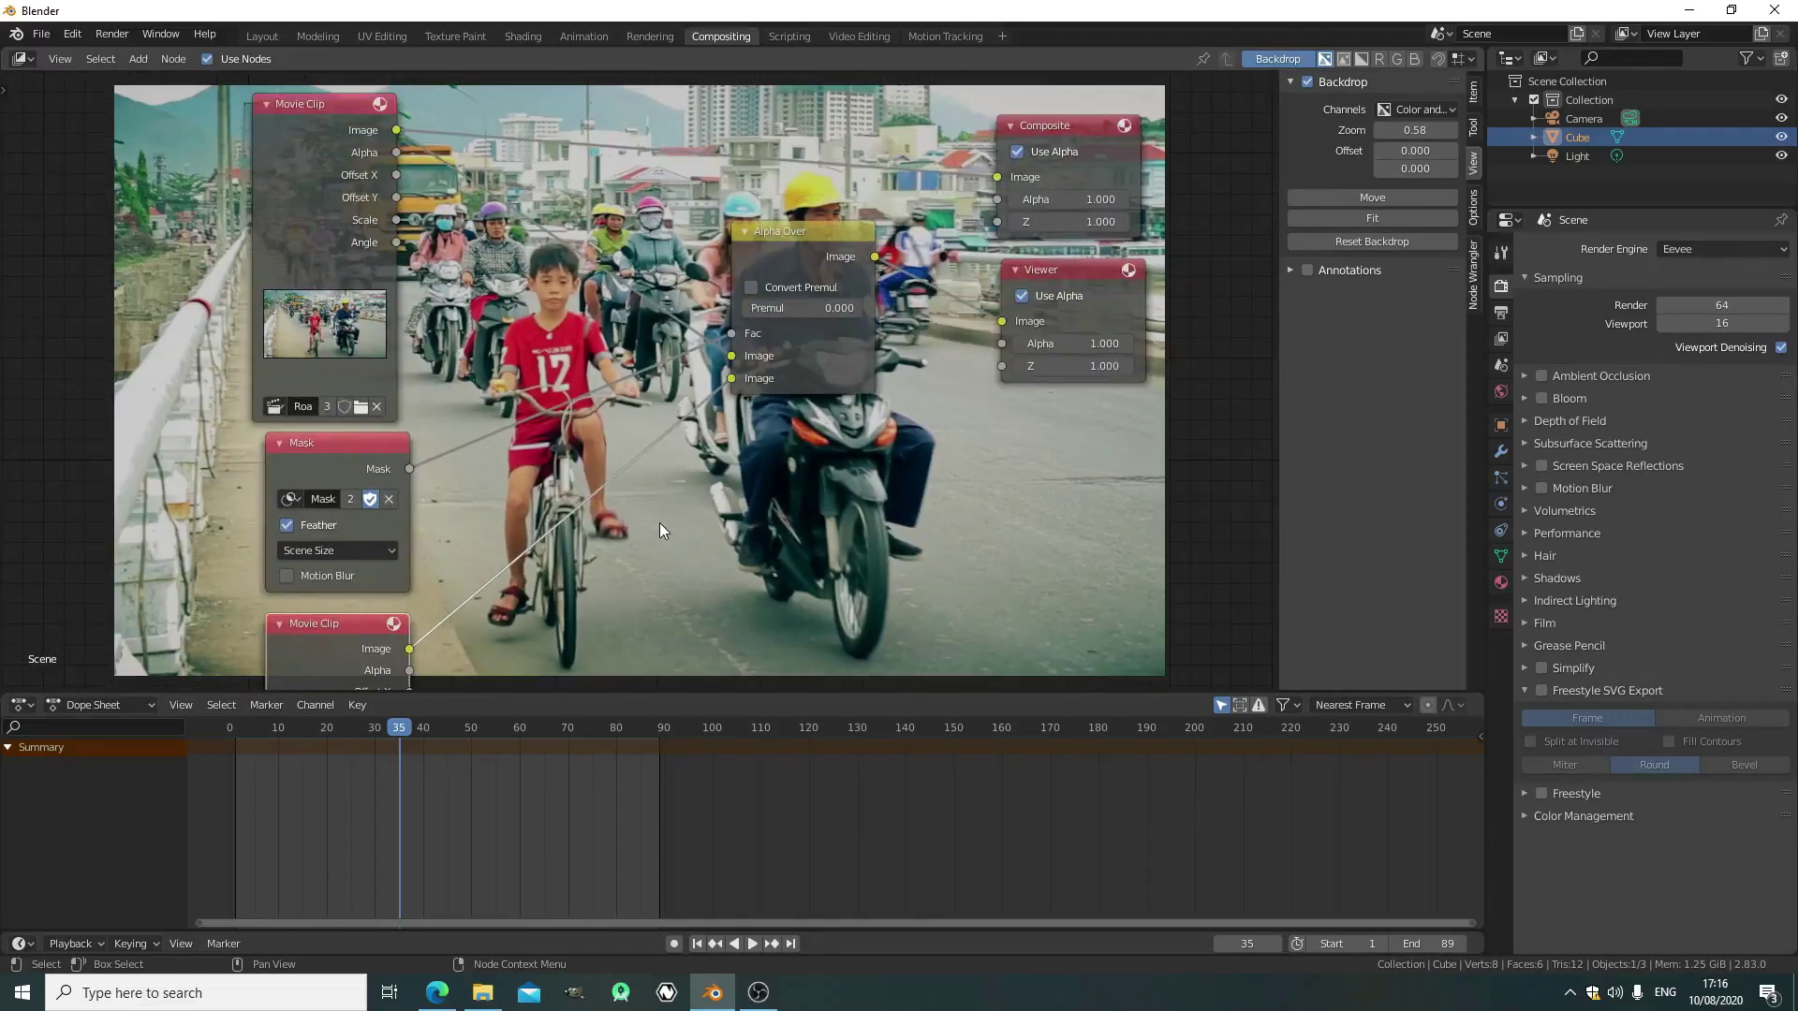
{"action": "scroll", "coordinate": [659, 522], "scroll_direction": "down", "scroll_amount": 1}
{"action": "middle_click_drag", "start_coordinate": [741, 597], "coordinate": [678, 428]}
{"action": "key", "text": "shift+a"}
{"action": "left_click", "coordinate": [492, 403]}
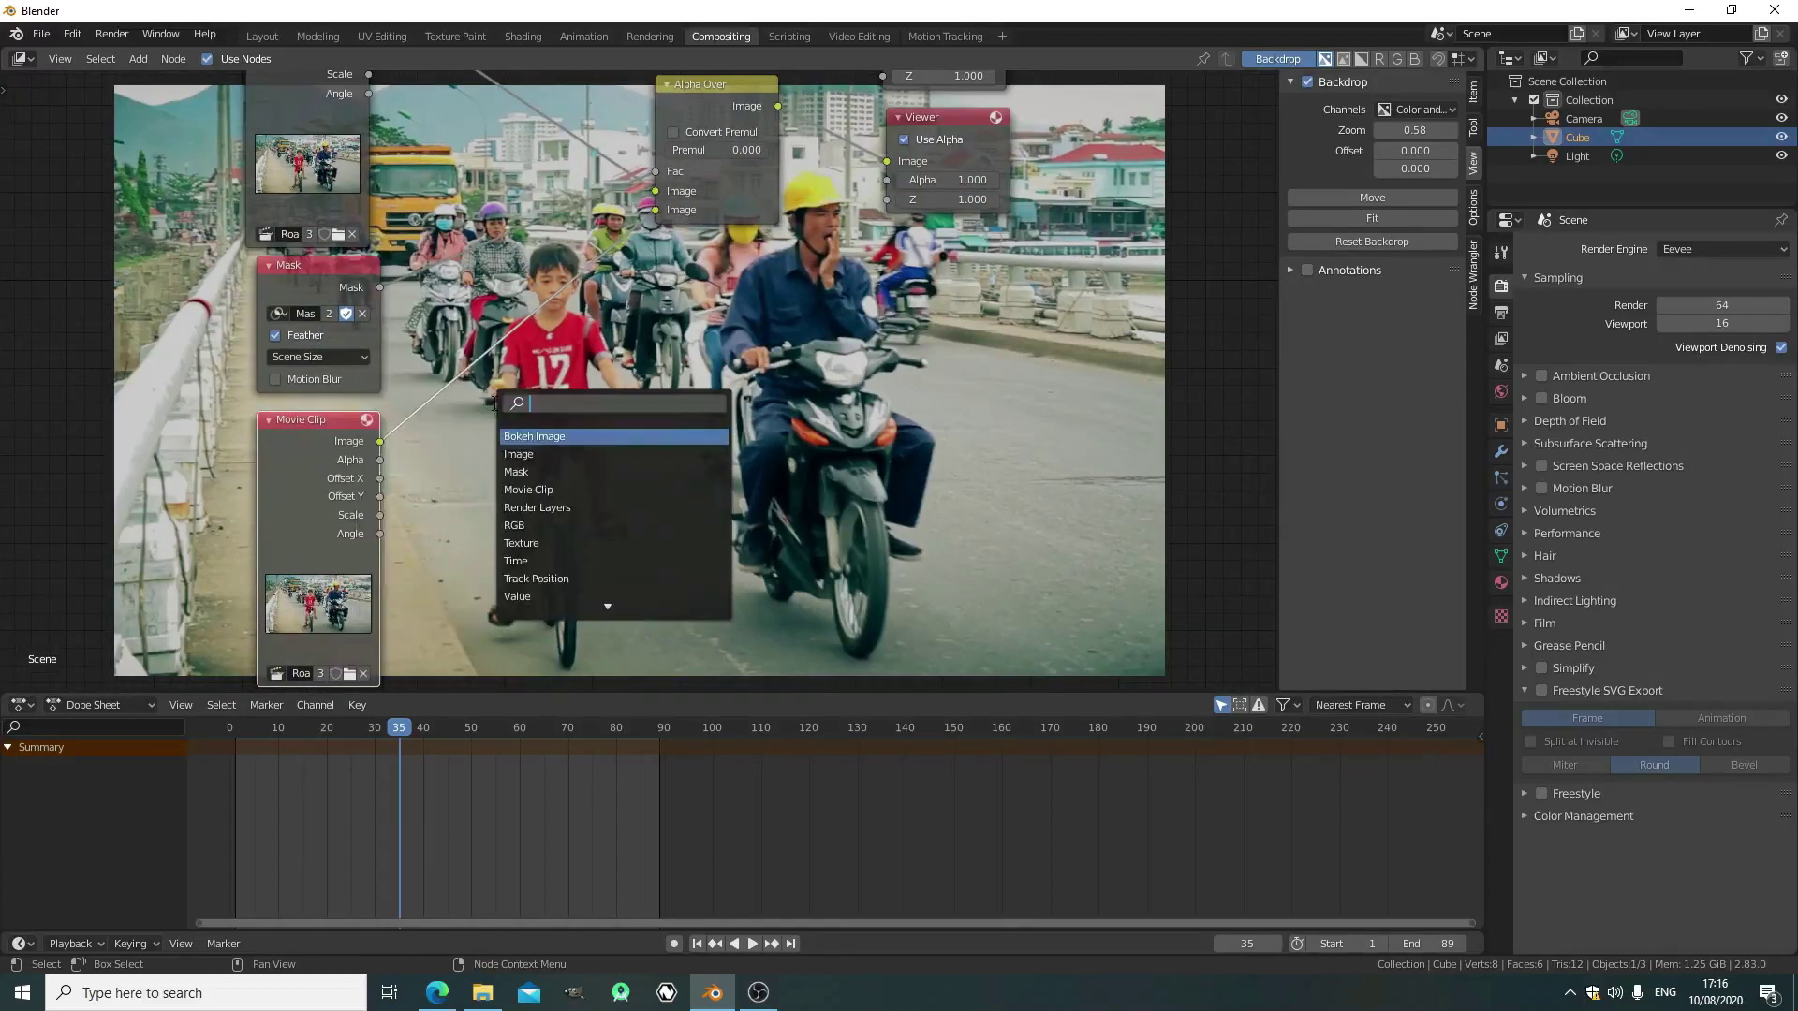
{"action": "type", "text": "blur"}
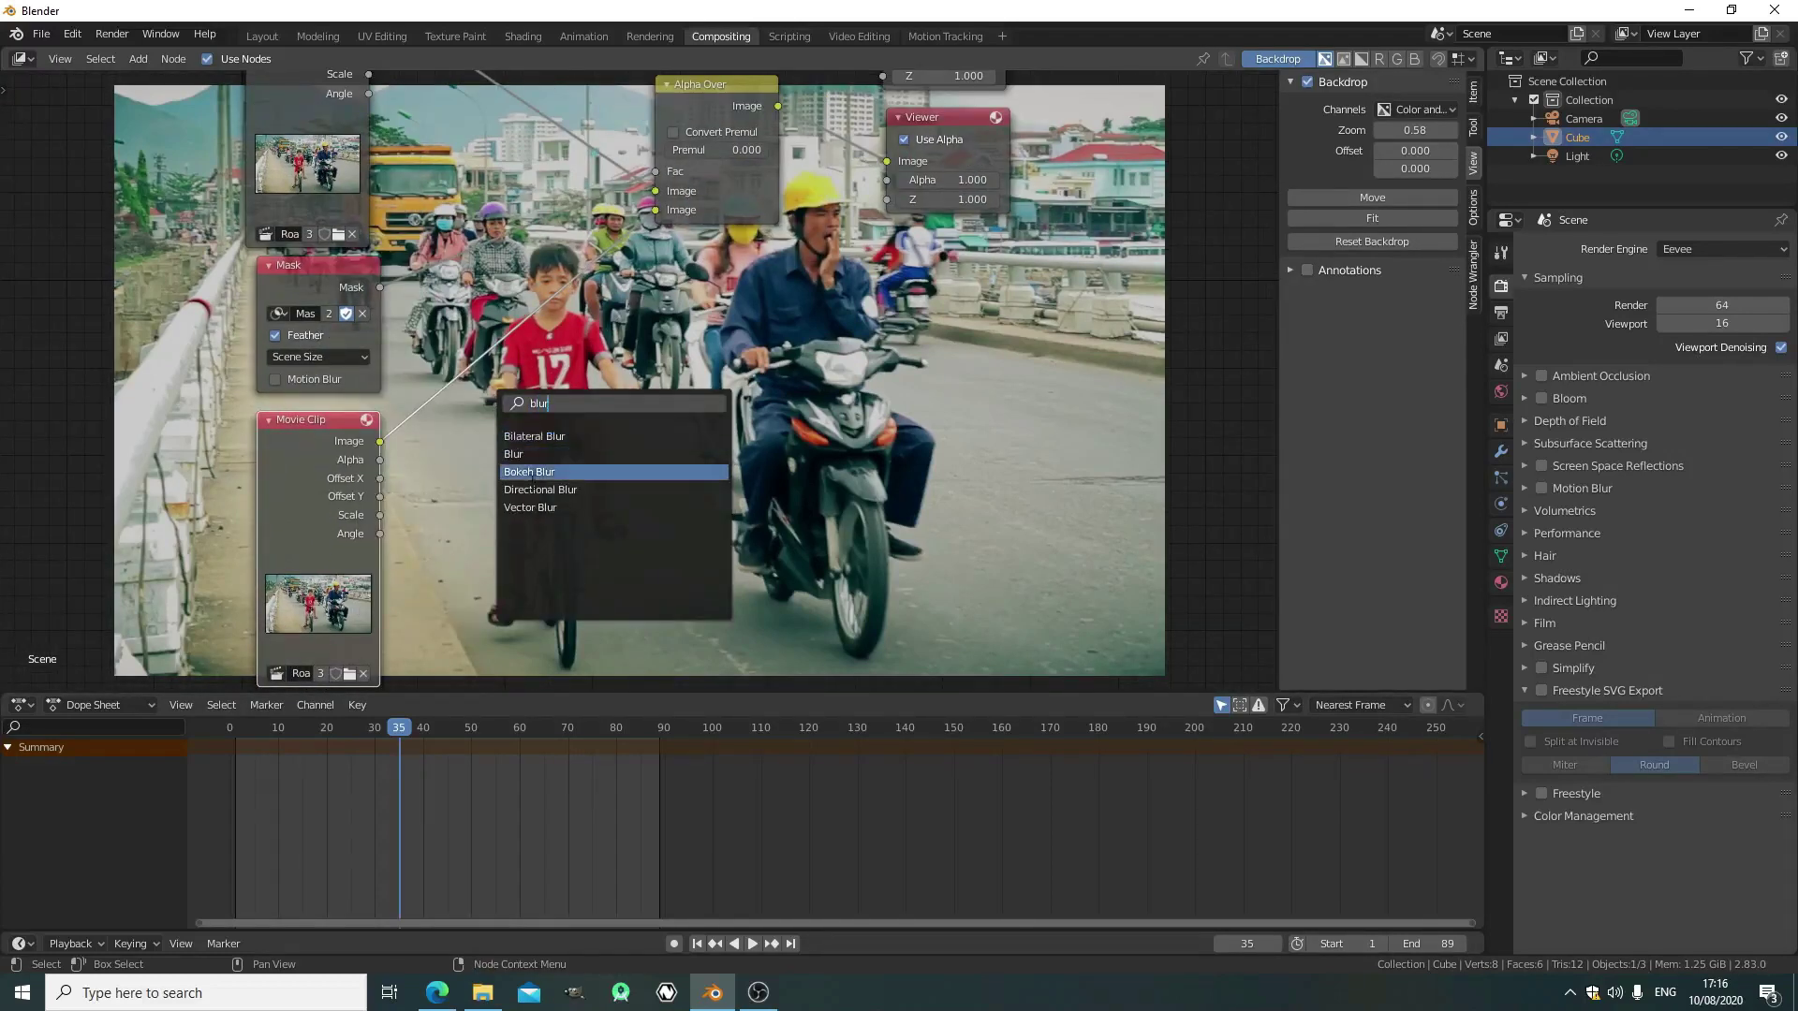
{"action": "left_click", "coordinate": [515, 454]}
{"action": "left_click", "coordinate": [488, 362]}
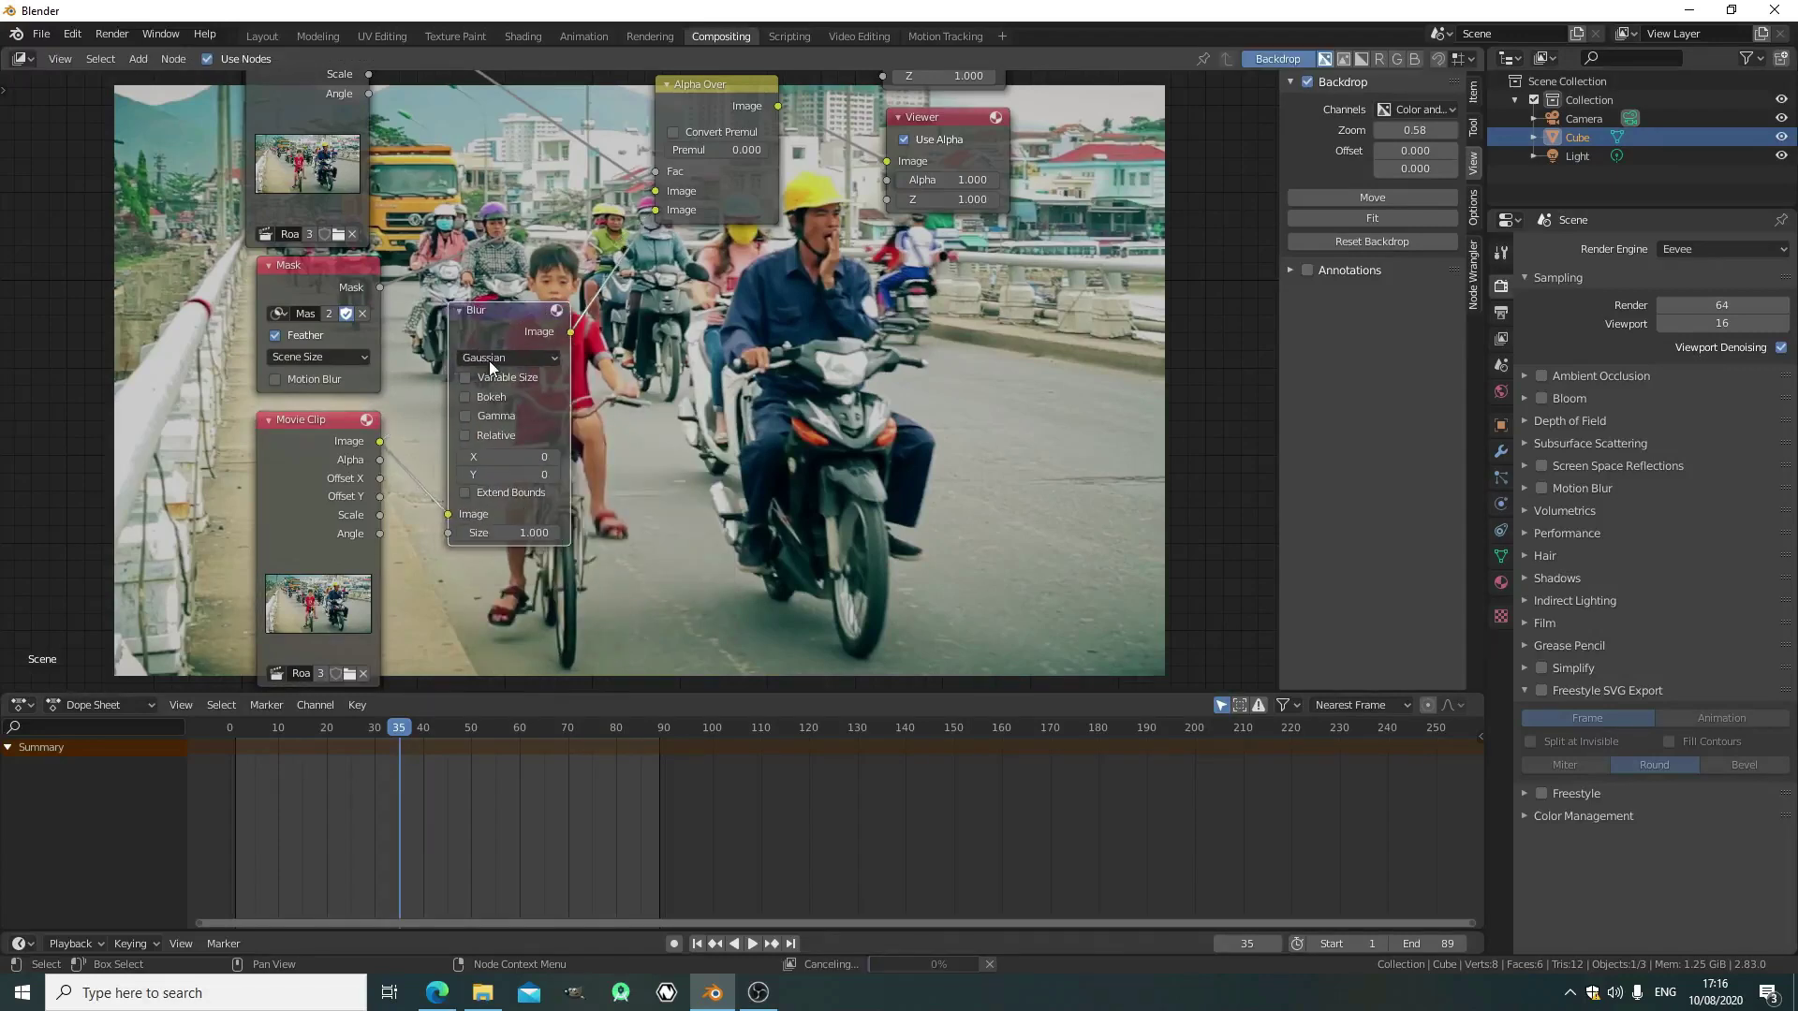
Set the Blur node's X and Y sizes to 20
{"action": "left_click", "coordinate": [541, 459]}
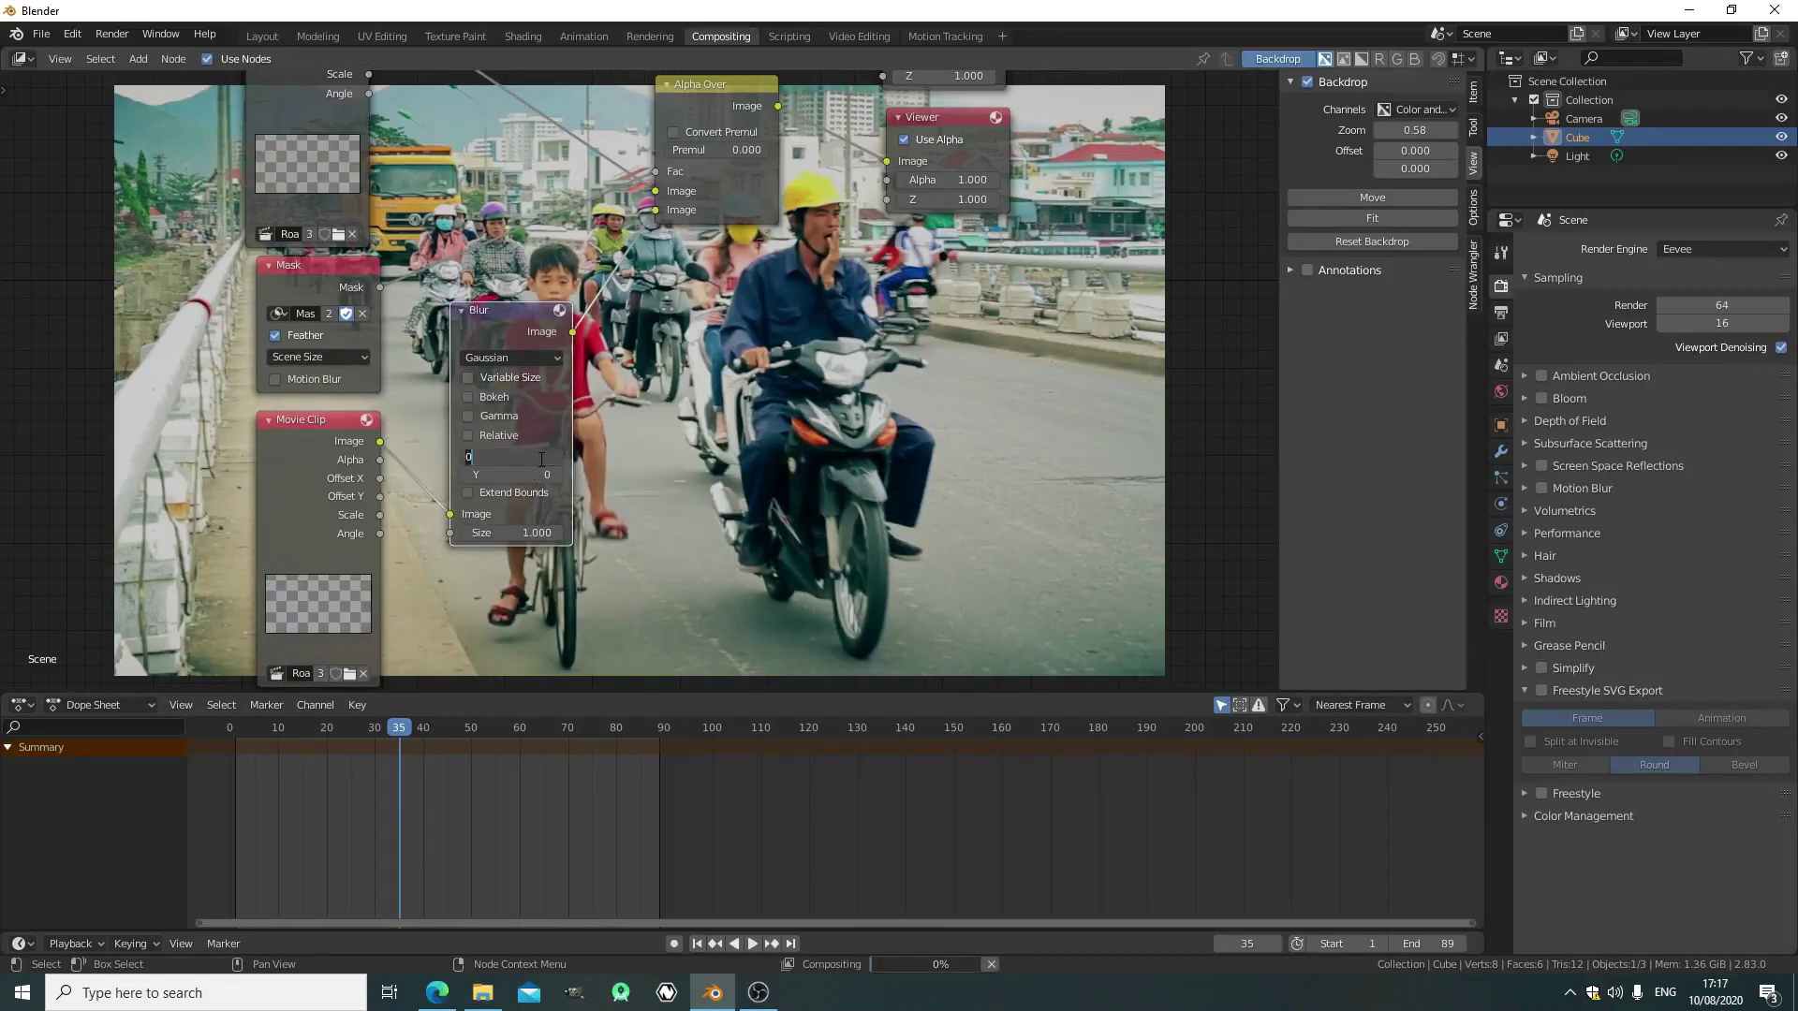
{"action": "type", "text": "20"}
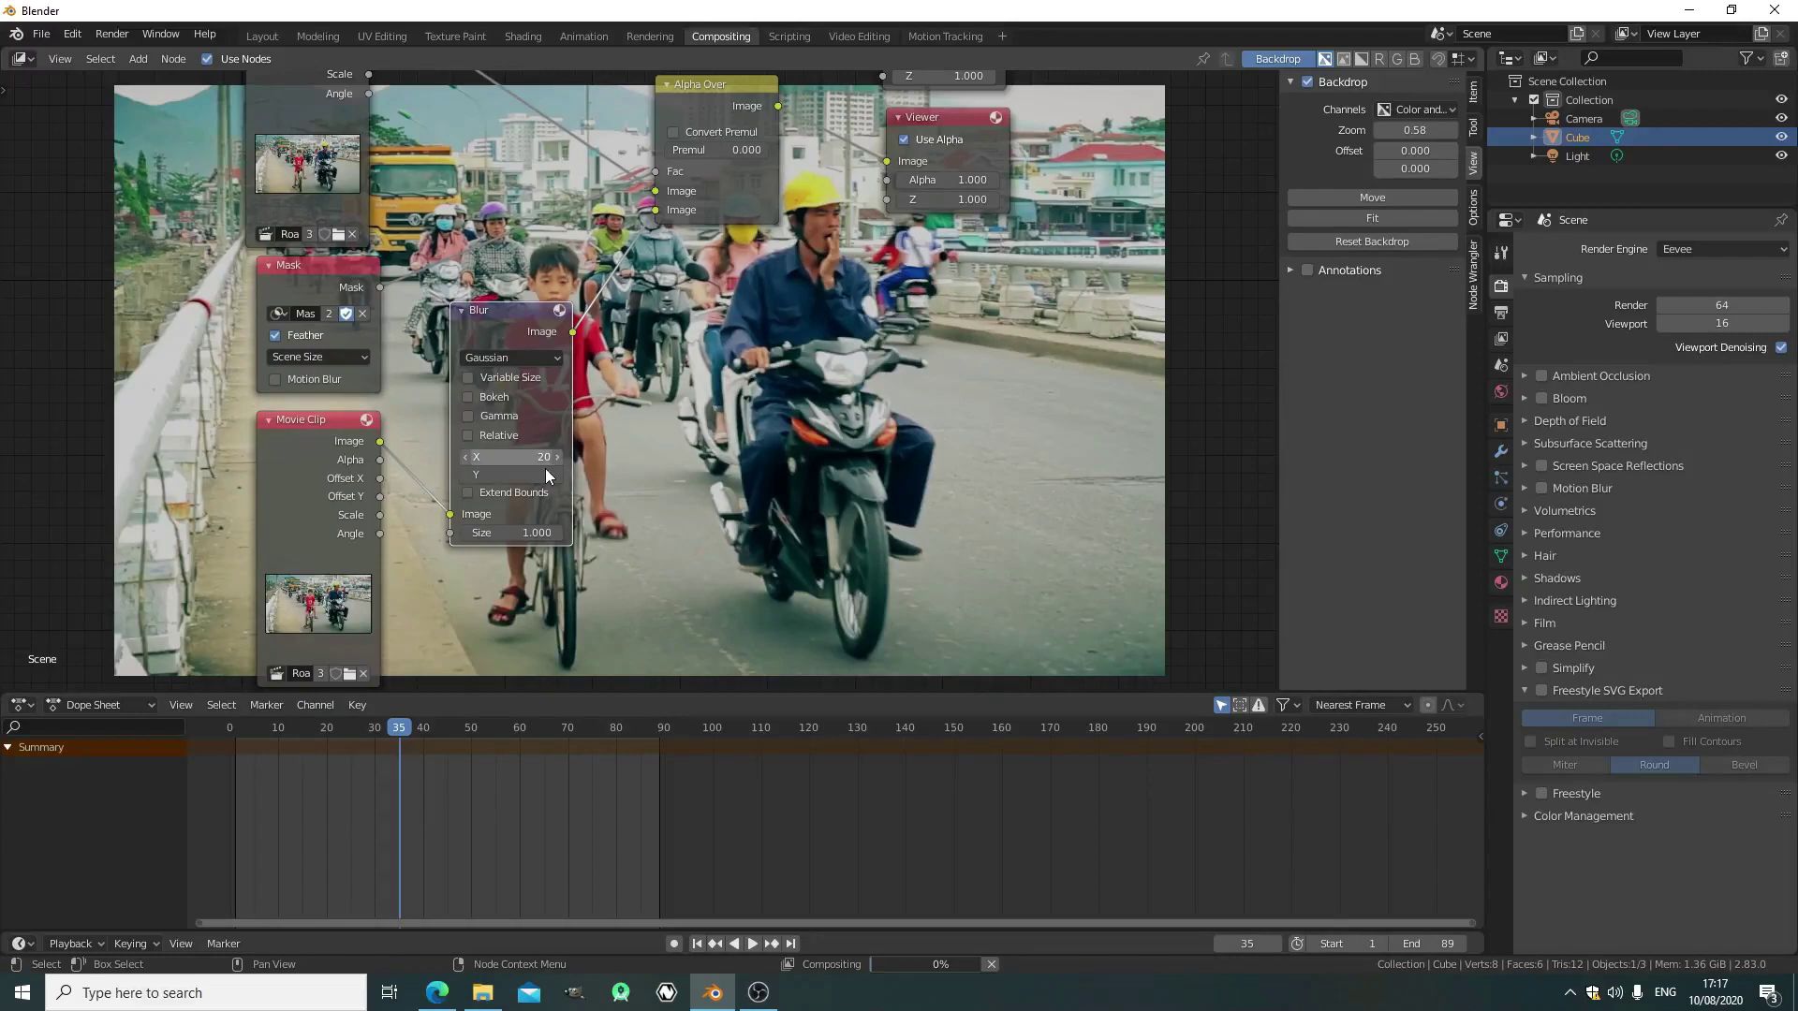
{"action": "key", "text": "Return"}
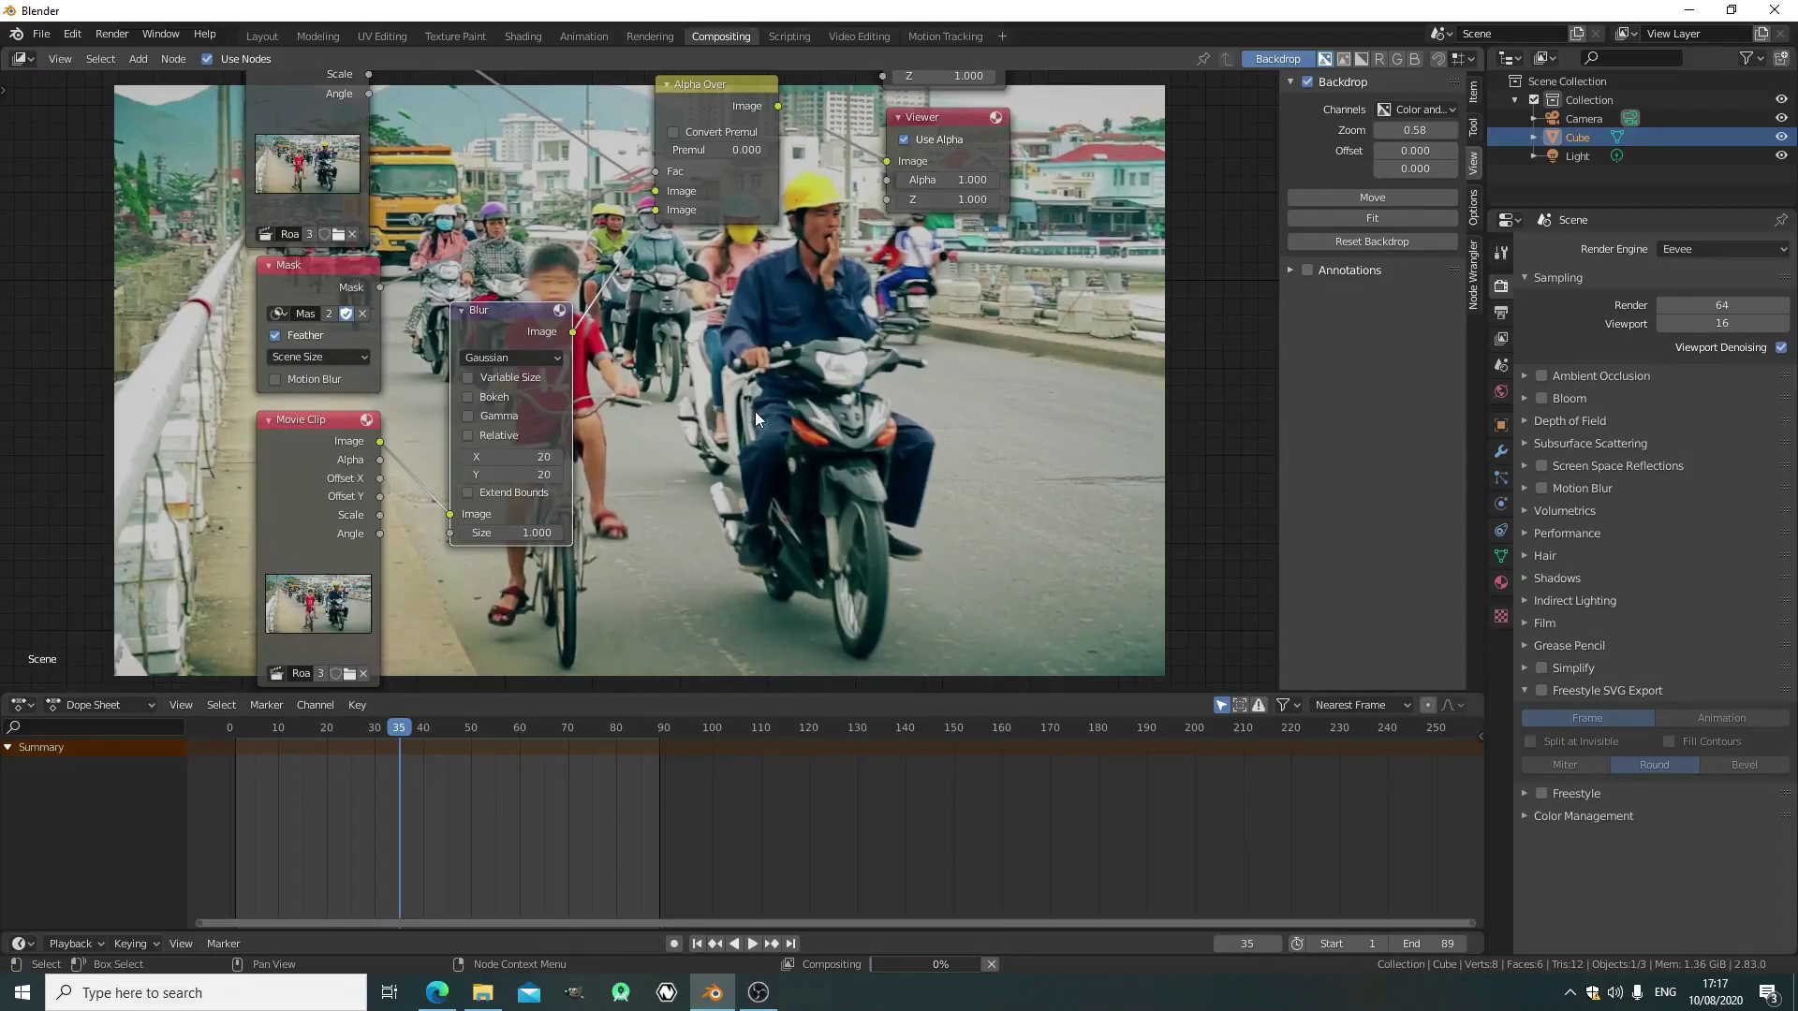
Spread out the node layout by moving the upper Movie Clip node outward and the Mask node up beside it
{"action": "middle_click_drag", "start_coordinate": [807, 425], "coordinate": [658, 377]}
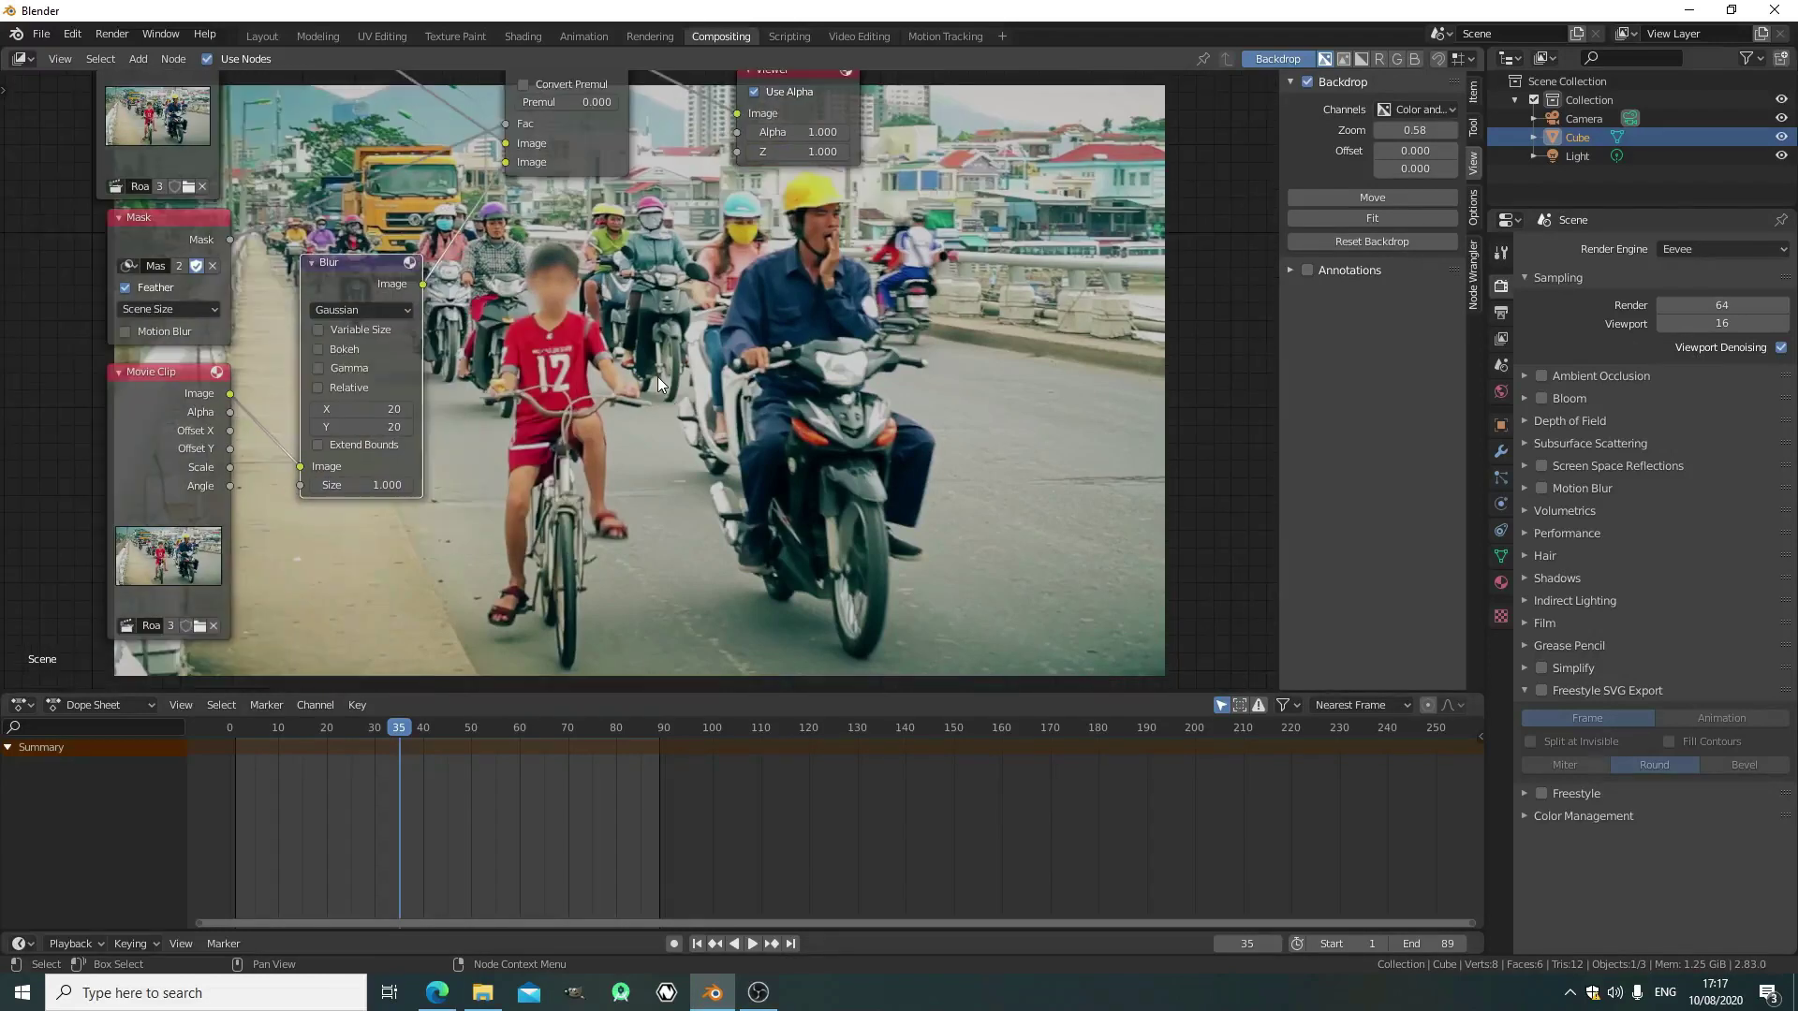
{"action": "scroll", "coordinate": [658, 376], "scroll_direction": "up", "scroll_amount": 2}
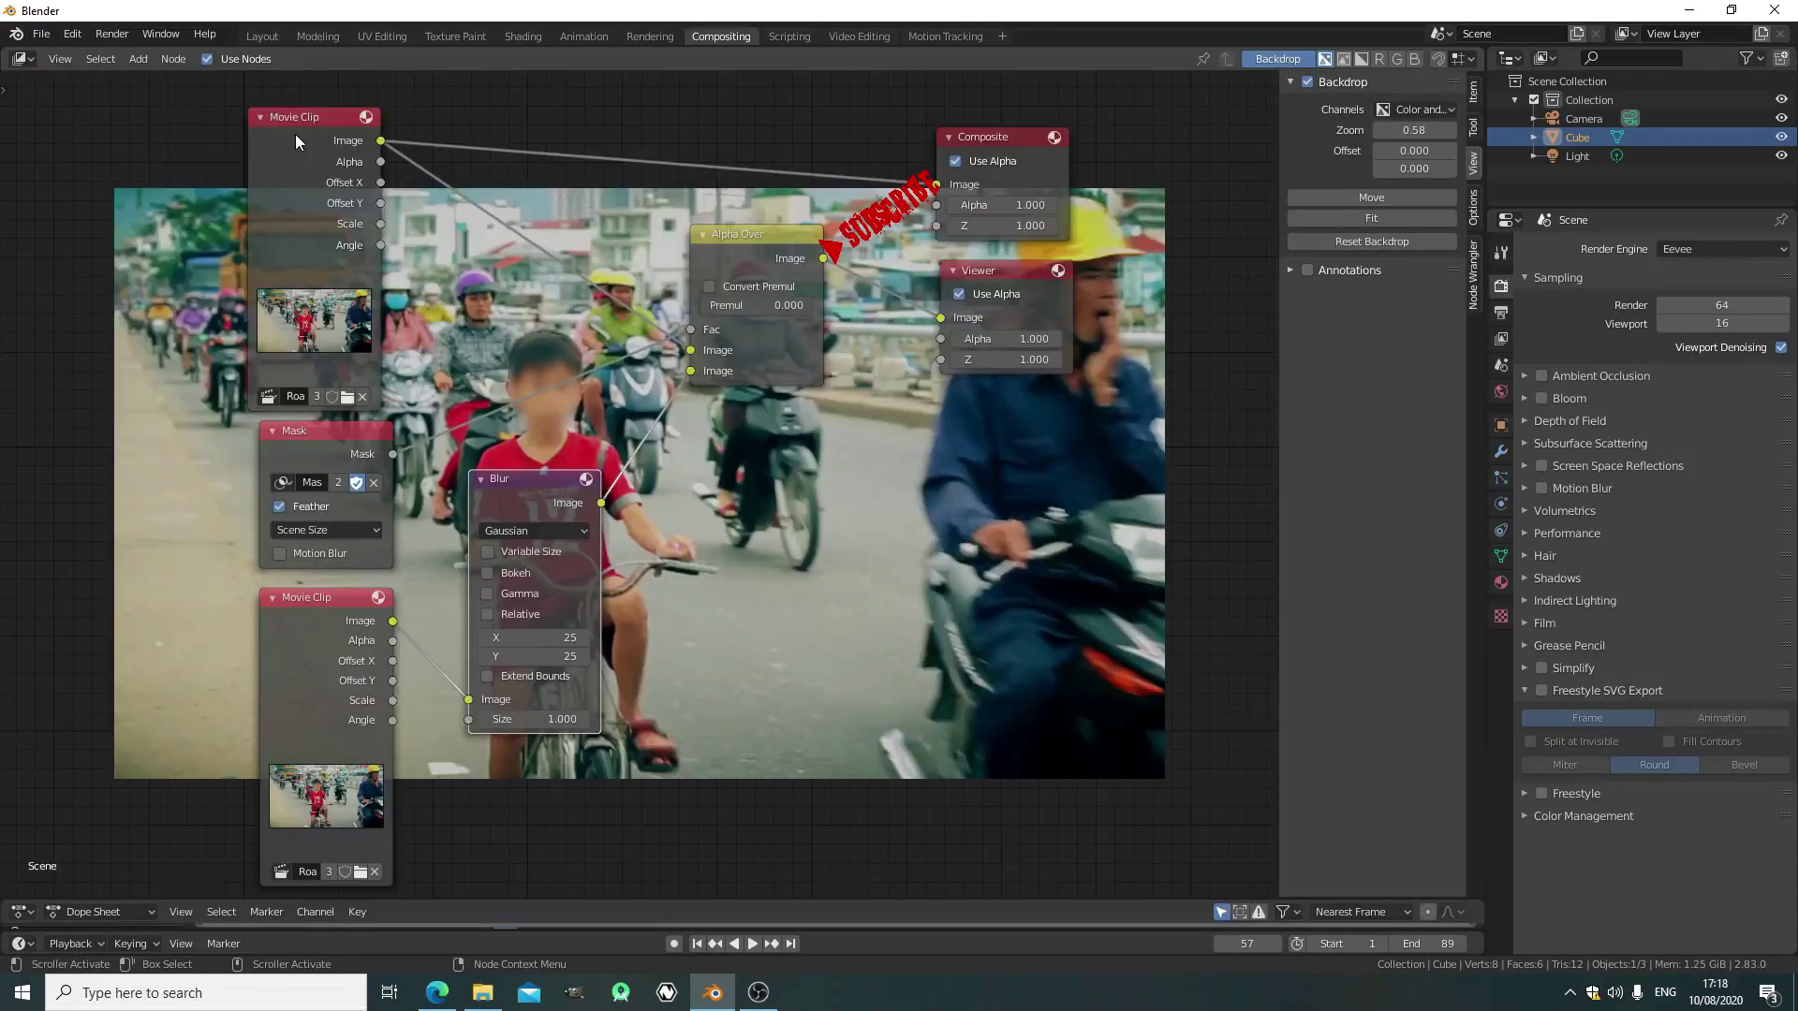
{"action": "left_click_drag", "start_coordinate": [295, 133], "coordinate": [132, 123]}
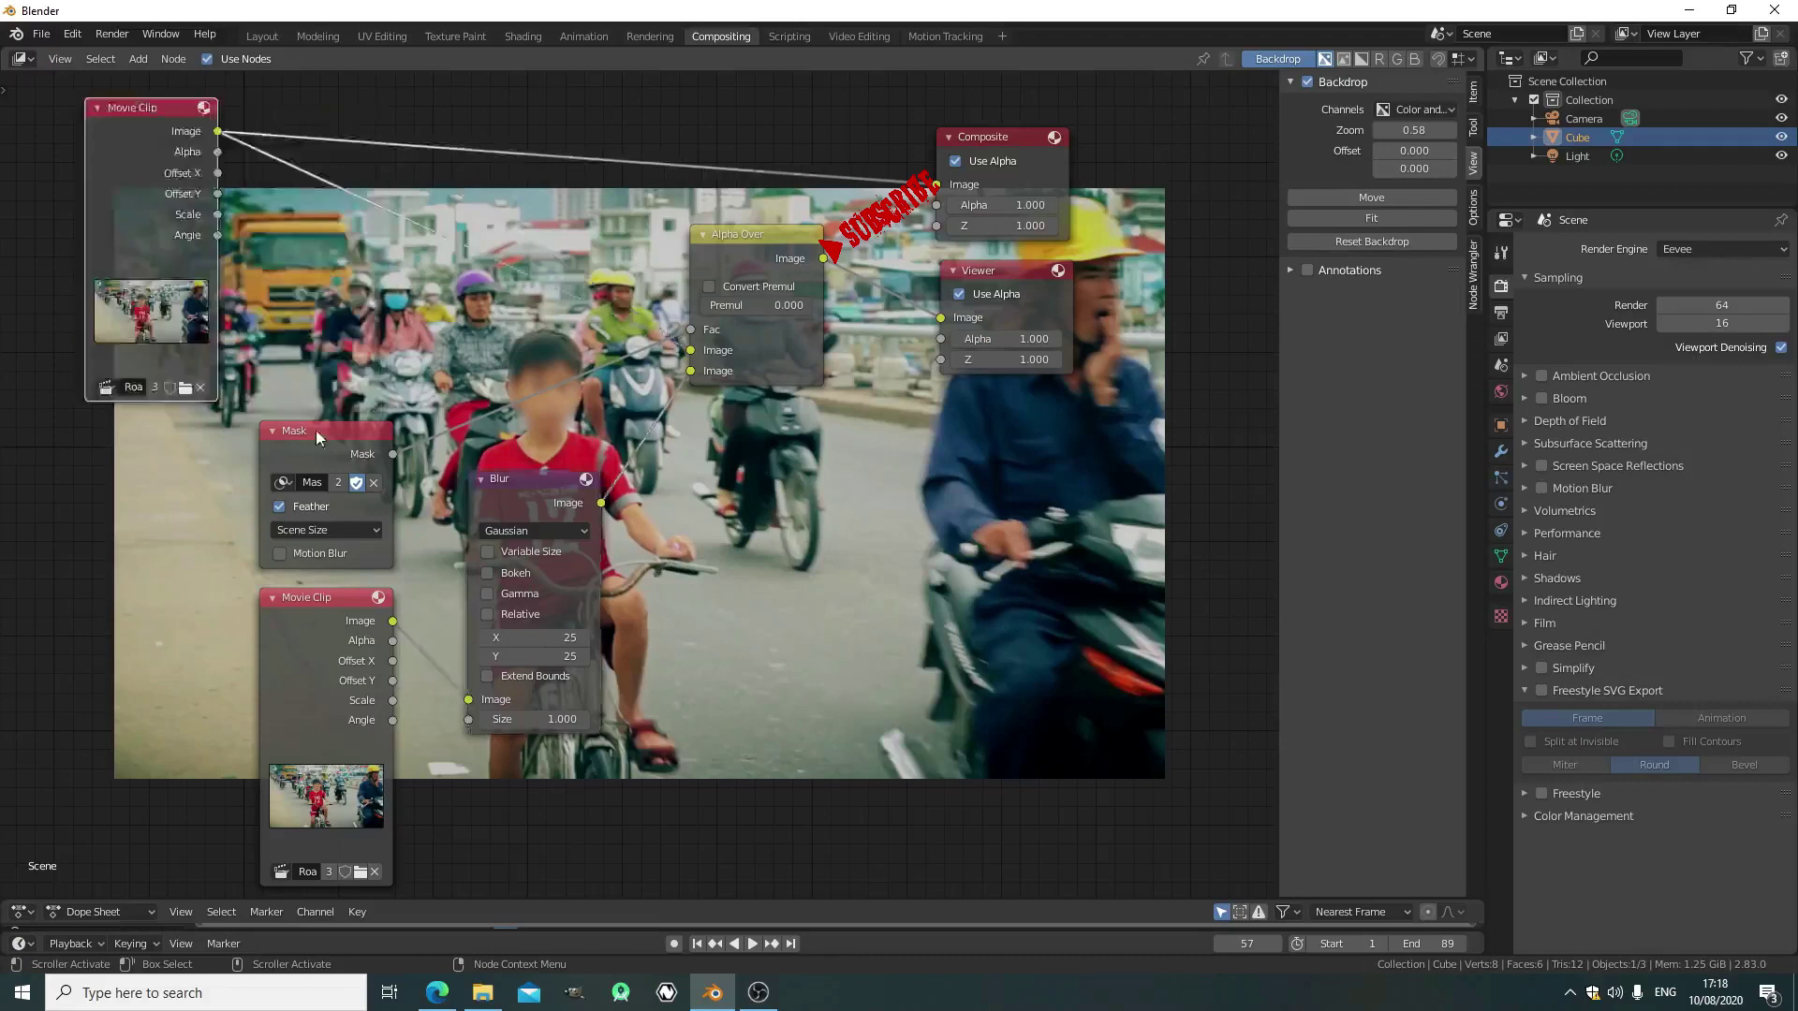
{"action": "left_click_drag", "start_coordinate": [316, 434], "coordinate": [302, 273]}
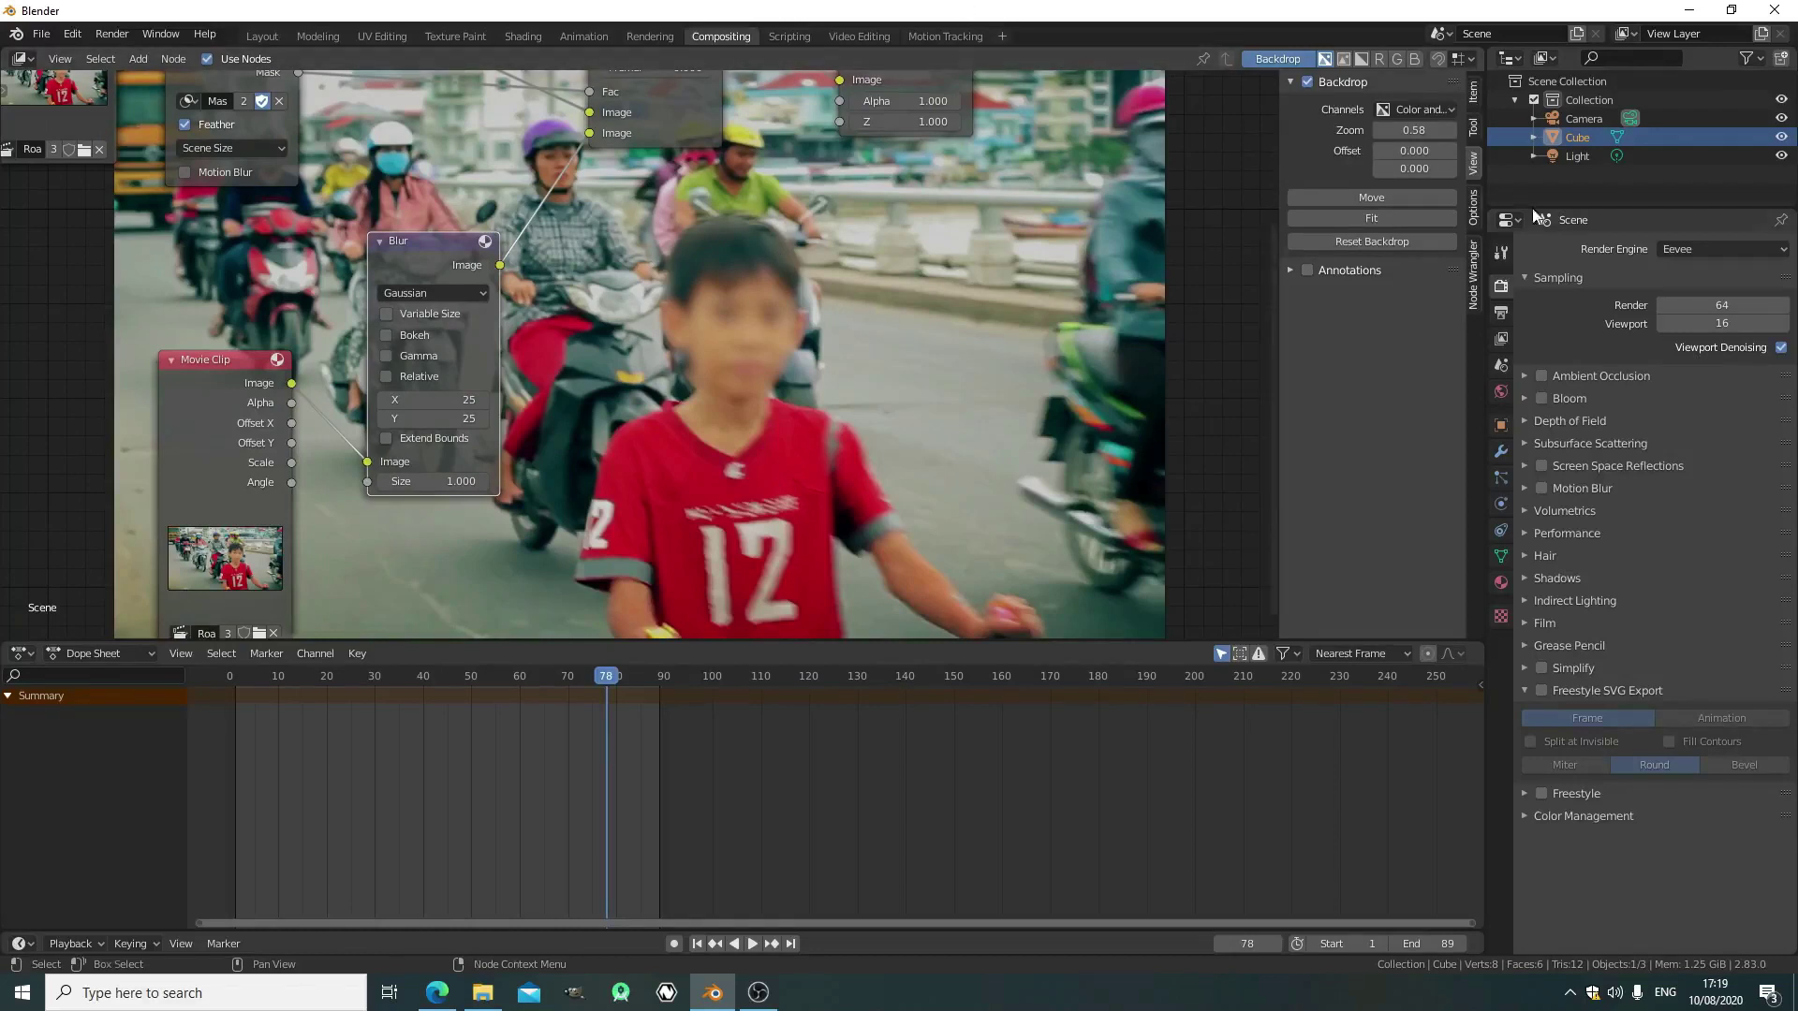
Set the Eevee render samples to 1
{"action": "left_click", "coordinate": [1714, 306]}
{"action": "type", "text": "1"}
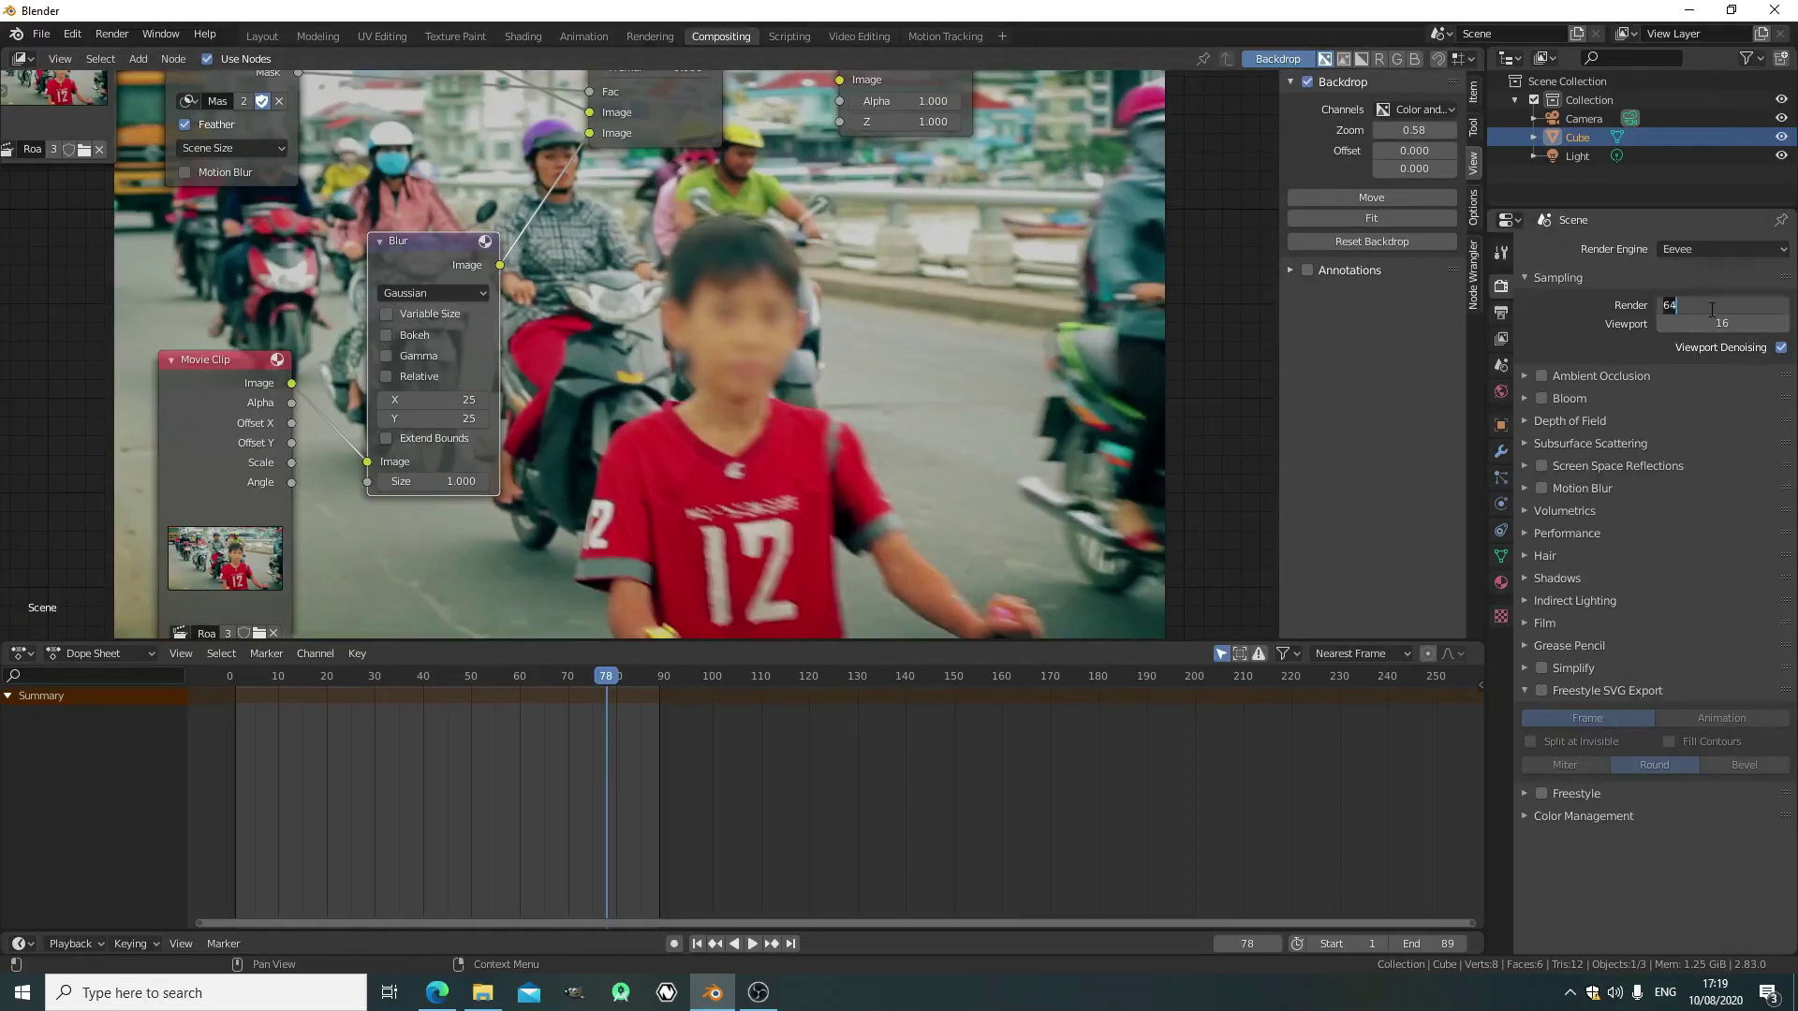
{"action": "key", "text": "Return"}
Set the output file format to FFmpeg video and apply the h264 in MP4 encoding preset
{"action": "left_click", "coordinate": [1501, 312]}
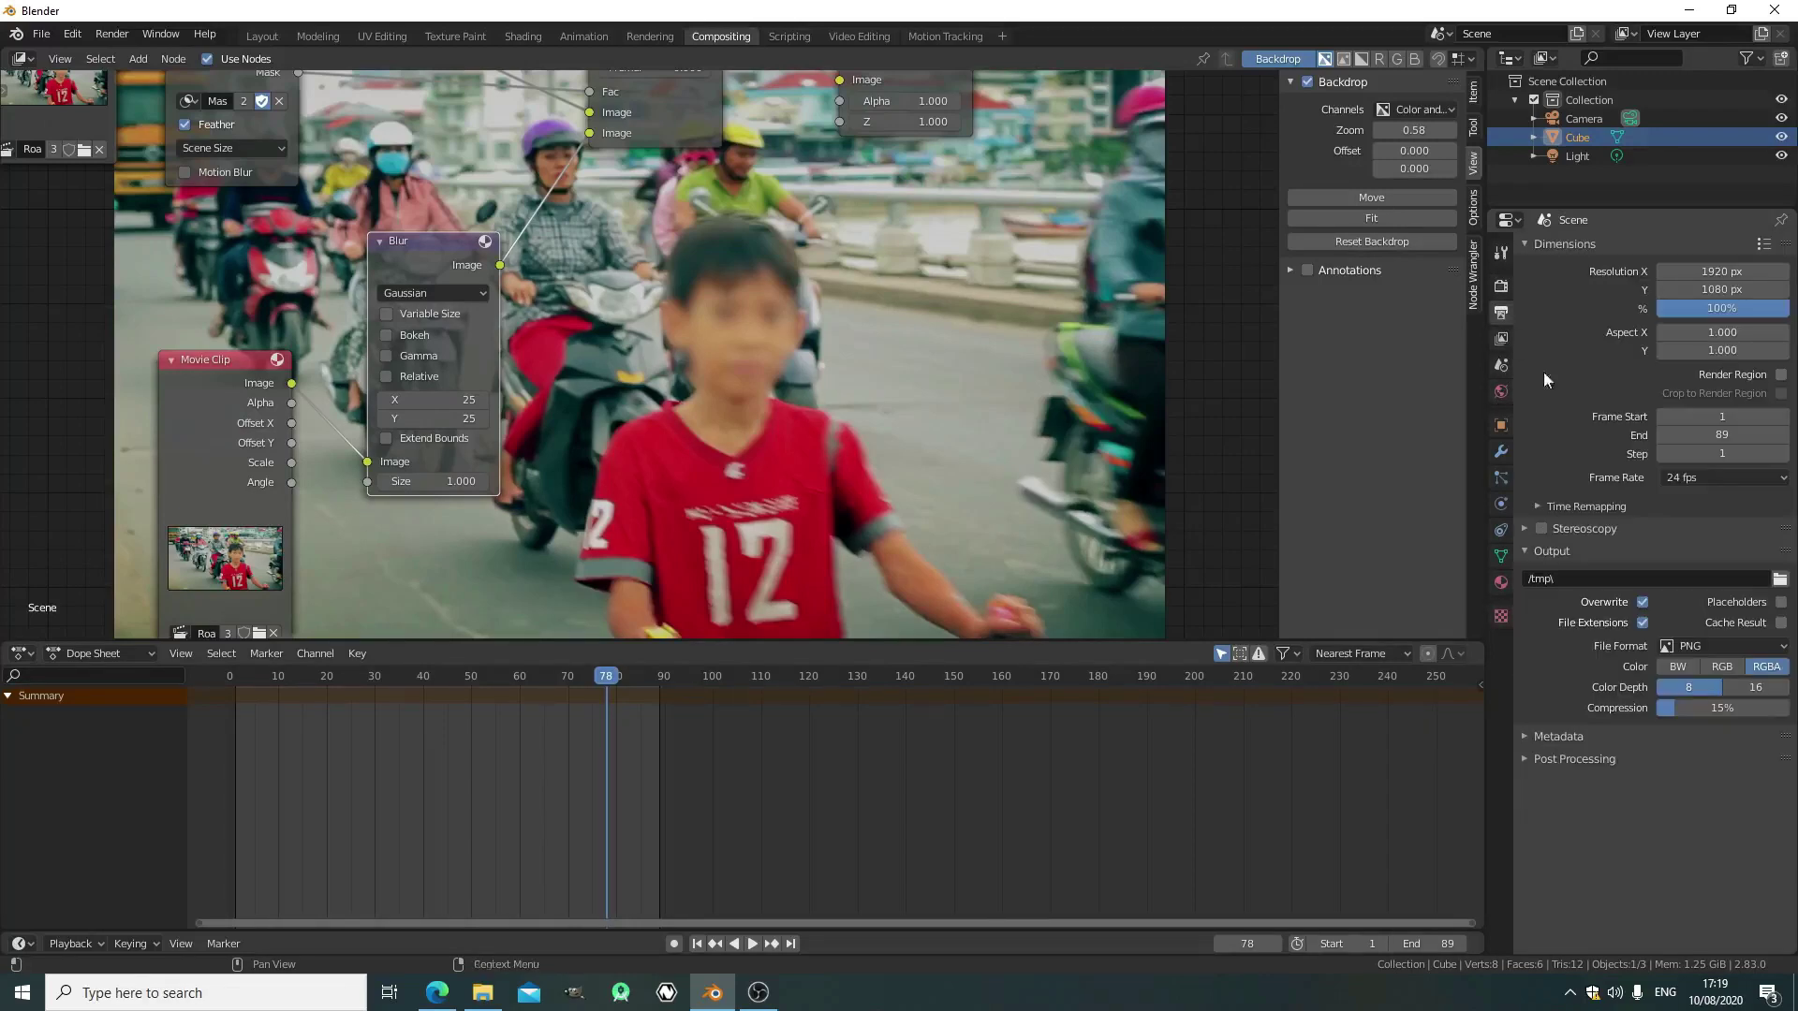
{"action": "left_click", "coordinate": [1722, 645]}
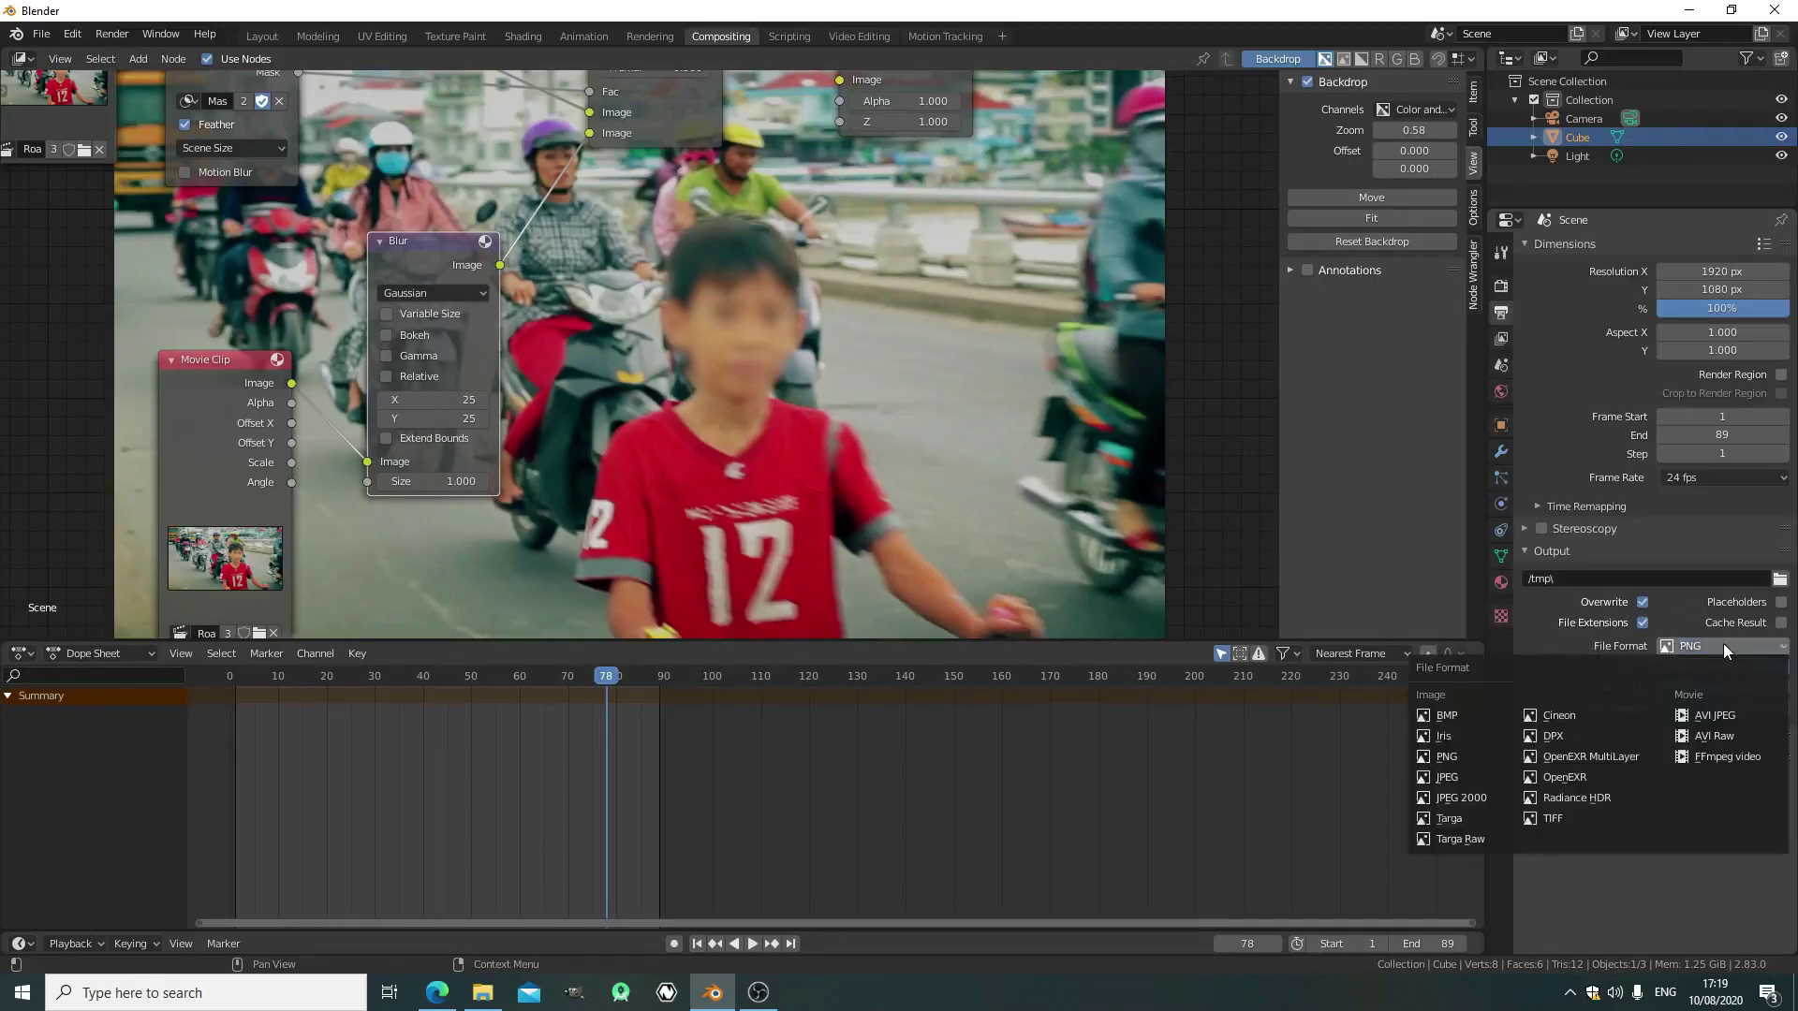
{"action": "left_click", "coordinate": [1732, 756]}
{"action": "left_click", "coordinate": [1763, 694]}
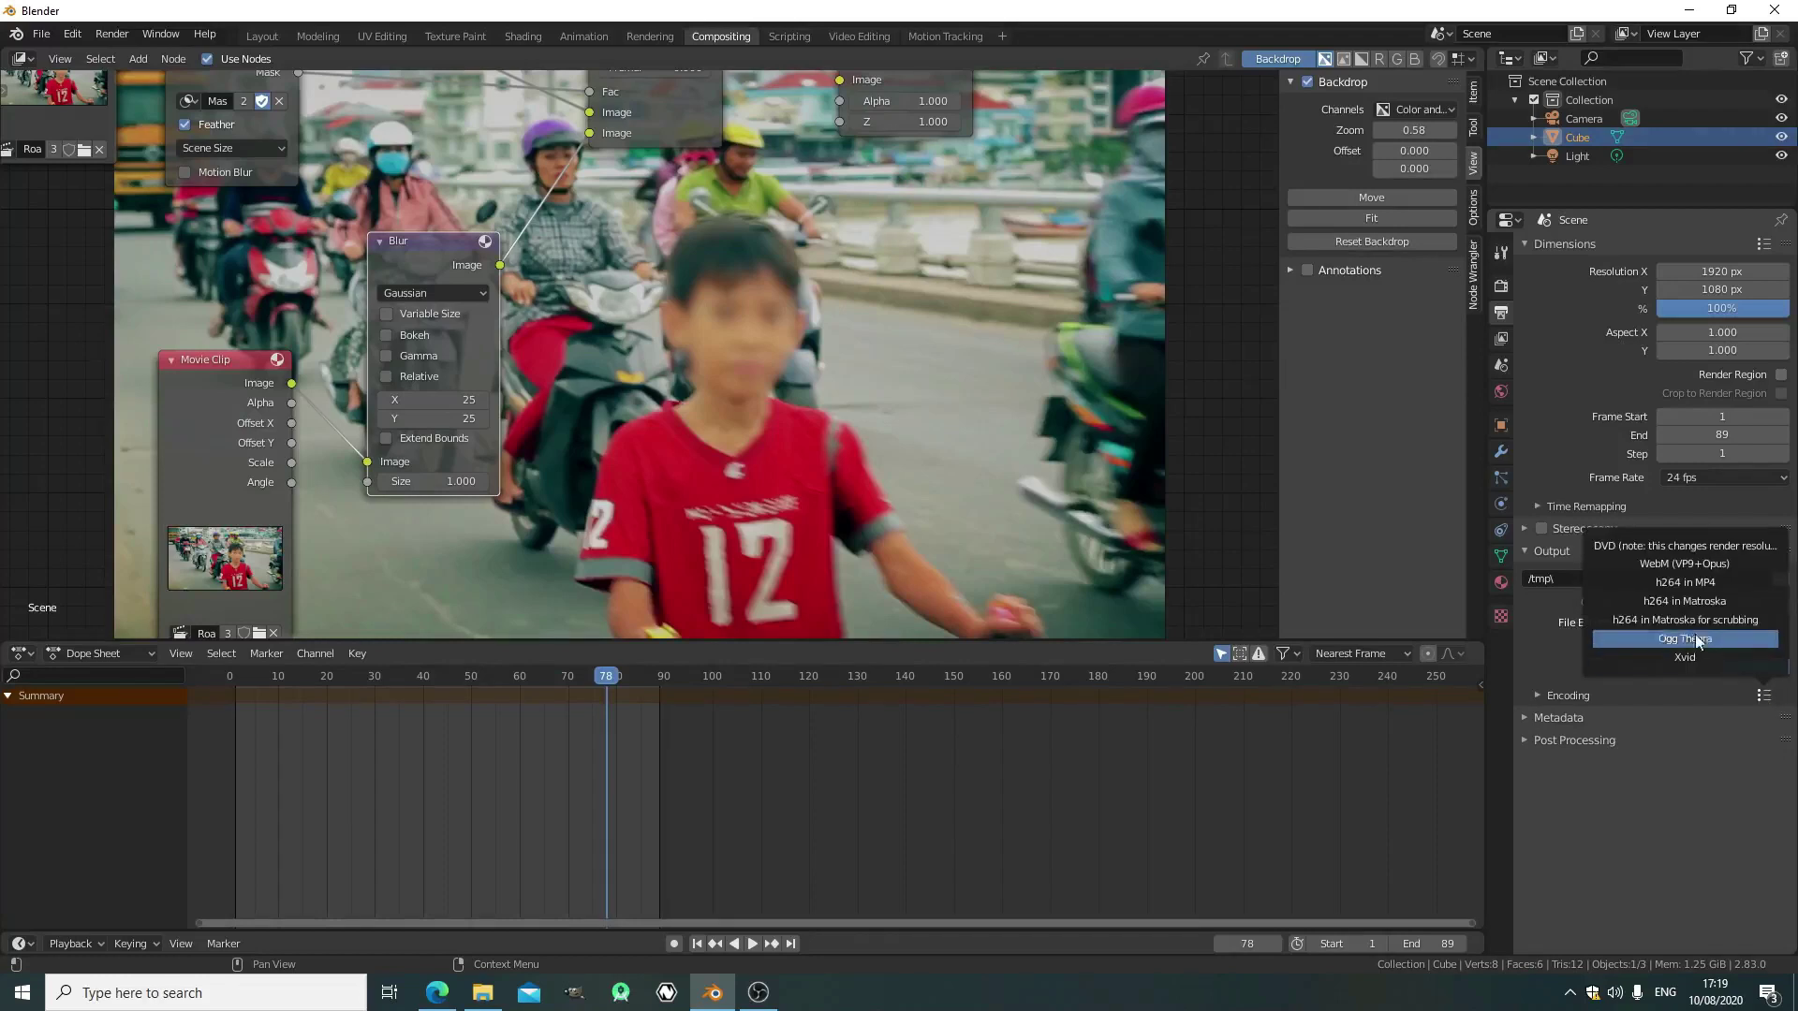
{"action": "left_click", "coordinate": [1678, 583]}
Set the video encoding's output quality to Perceptually lossless and collapse the encoding settings
{"action": "left_click", "coordinate": [1565, 694]}
{"action": "scroll", "coordinate": [1725, 829], "scroll_direction": "down", "scroll_amount": 2}
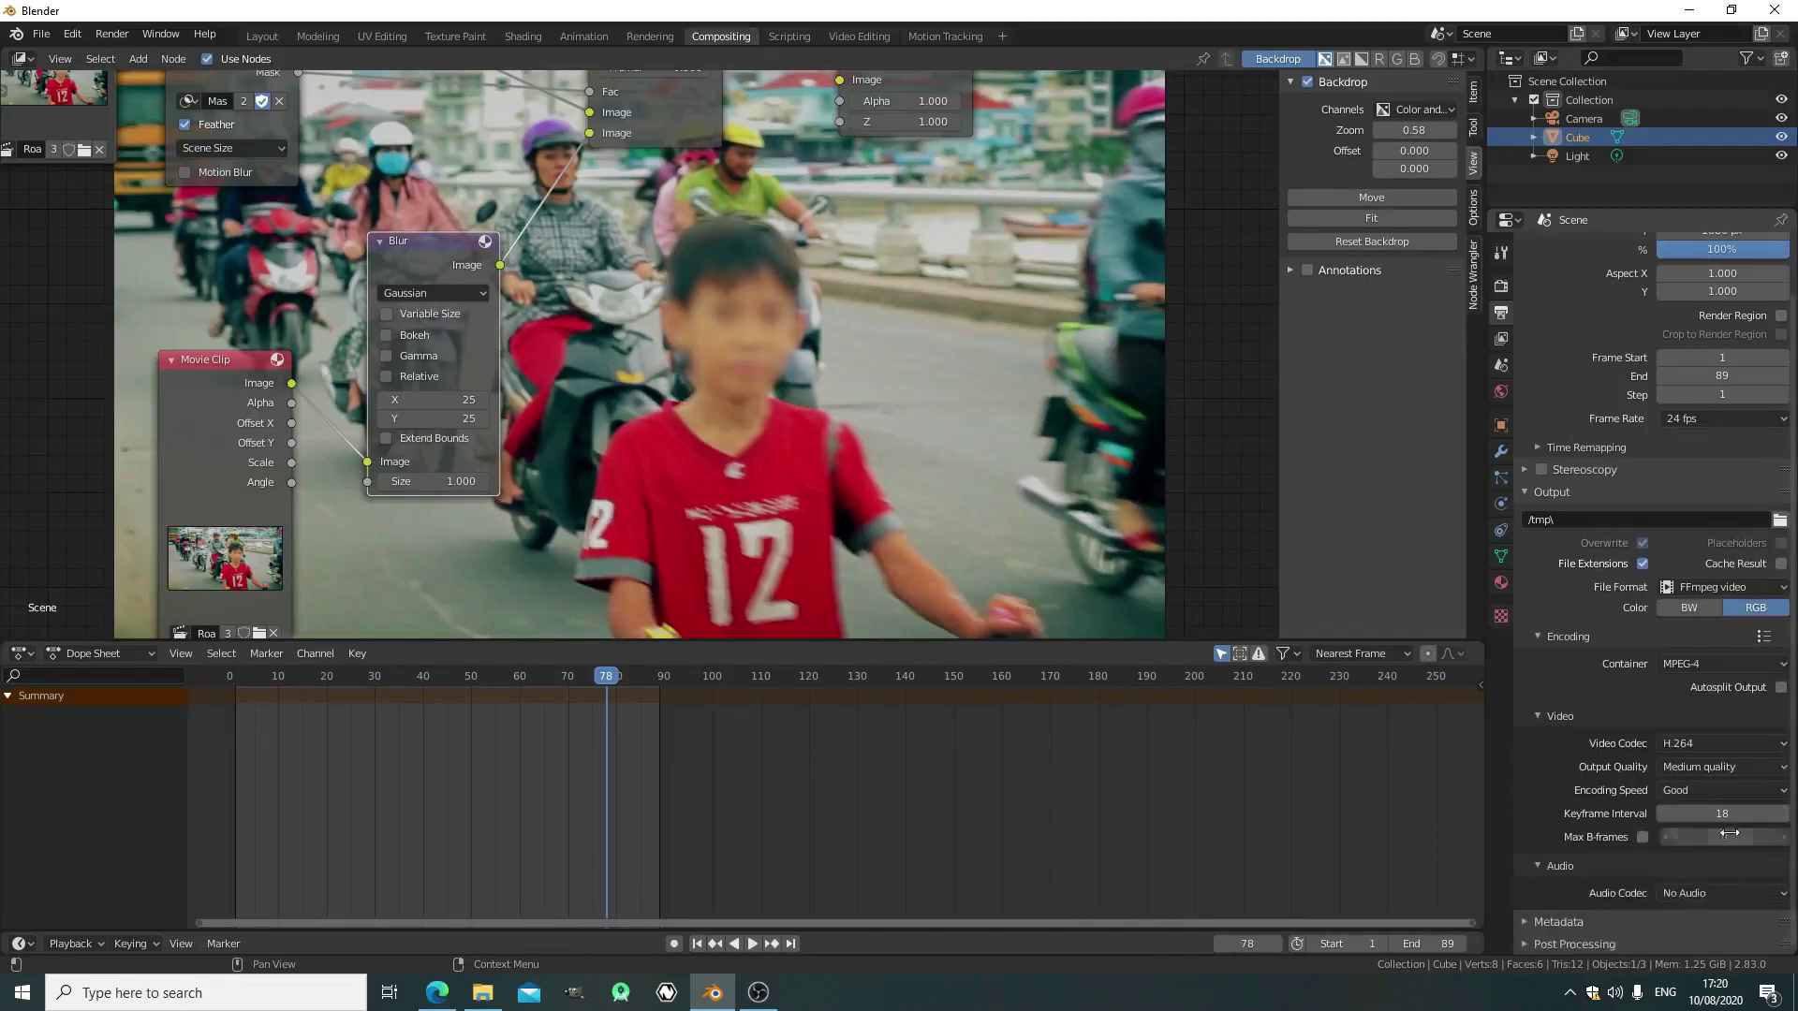
{"action": "left_click", "coordinate": [1711, 770]}
{"action": "left_click", "coordinate": [1683, 704]}
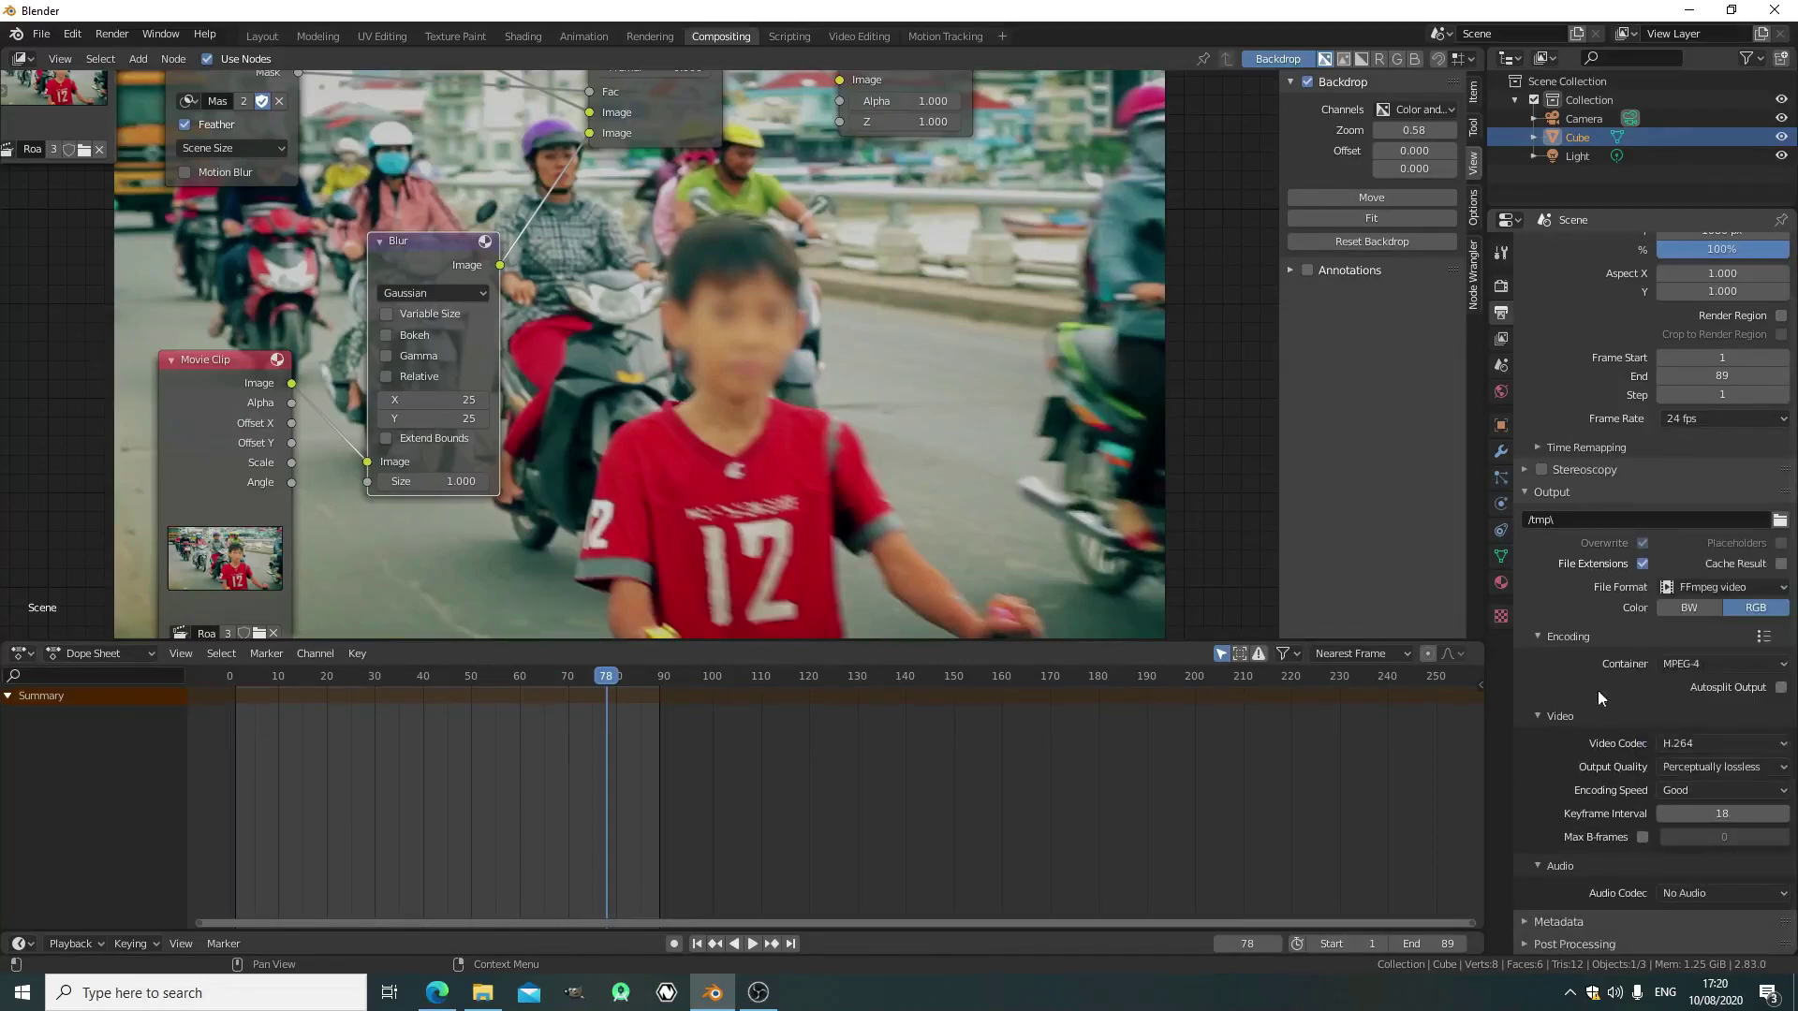
{"action": "left_click", "coordinate": [1560, 637]}
Set the render output to the Desktop folder with the file name "tutorial face blur"
{"action": "left_click", "coordinate": [1778, 579]}
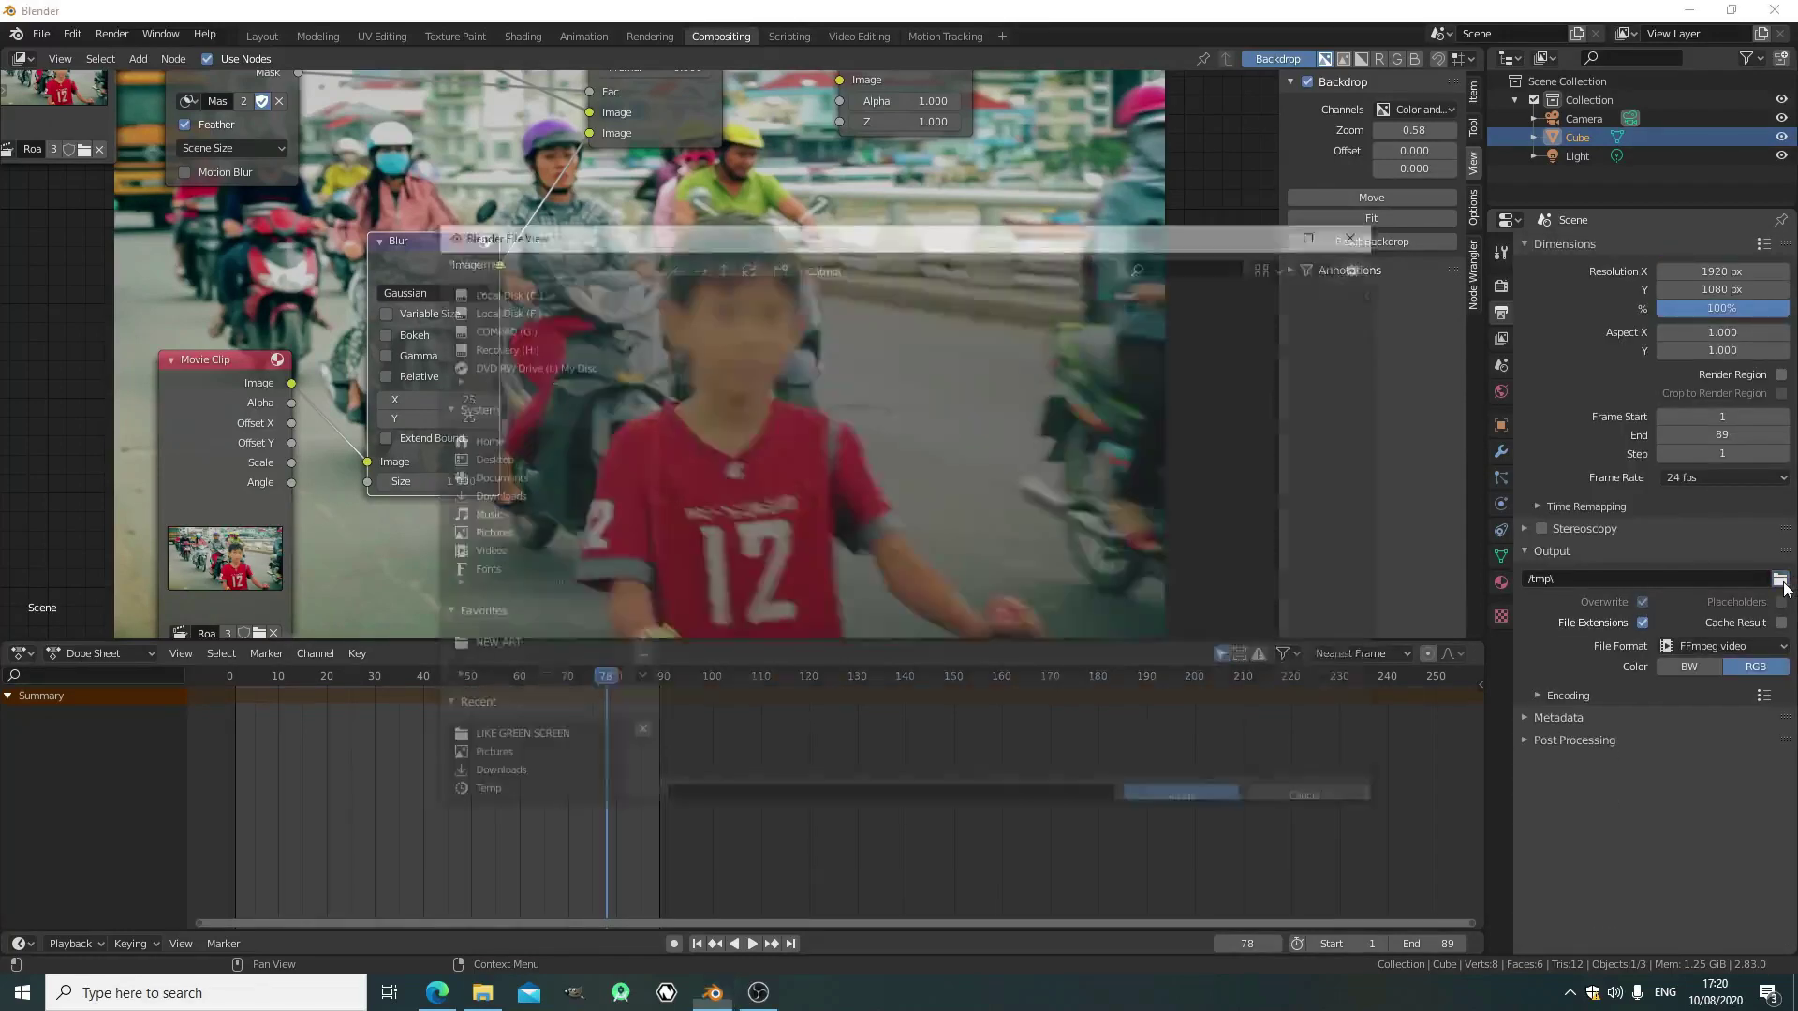
{"action": "left_click", "coordinate": [485, 456]}
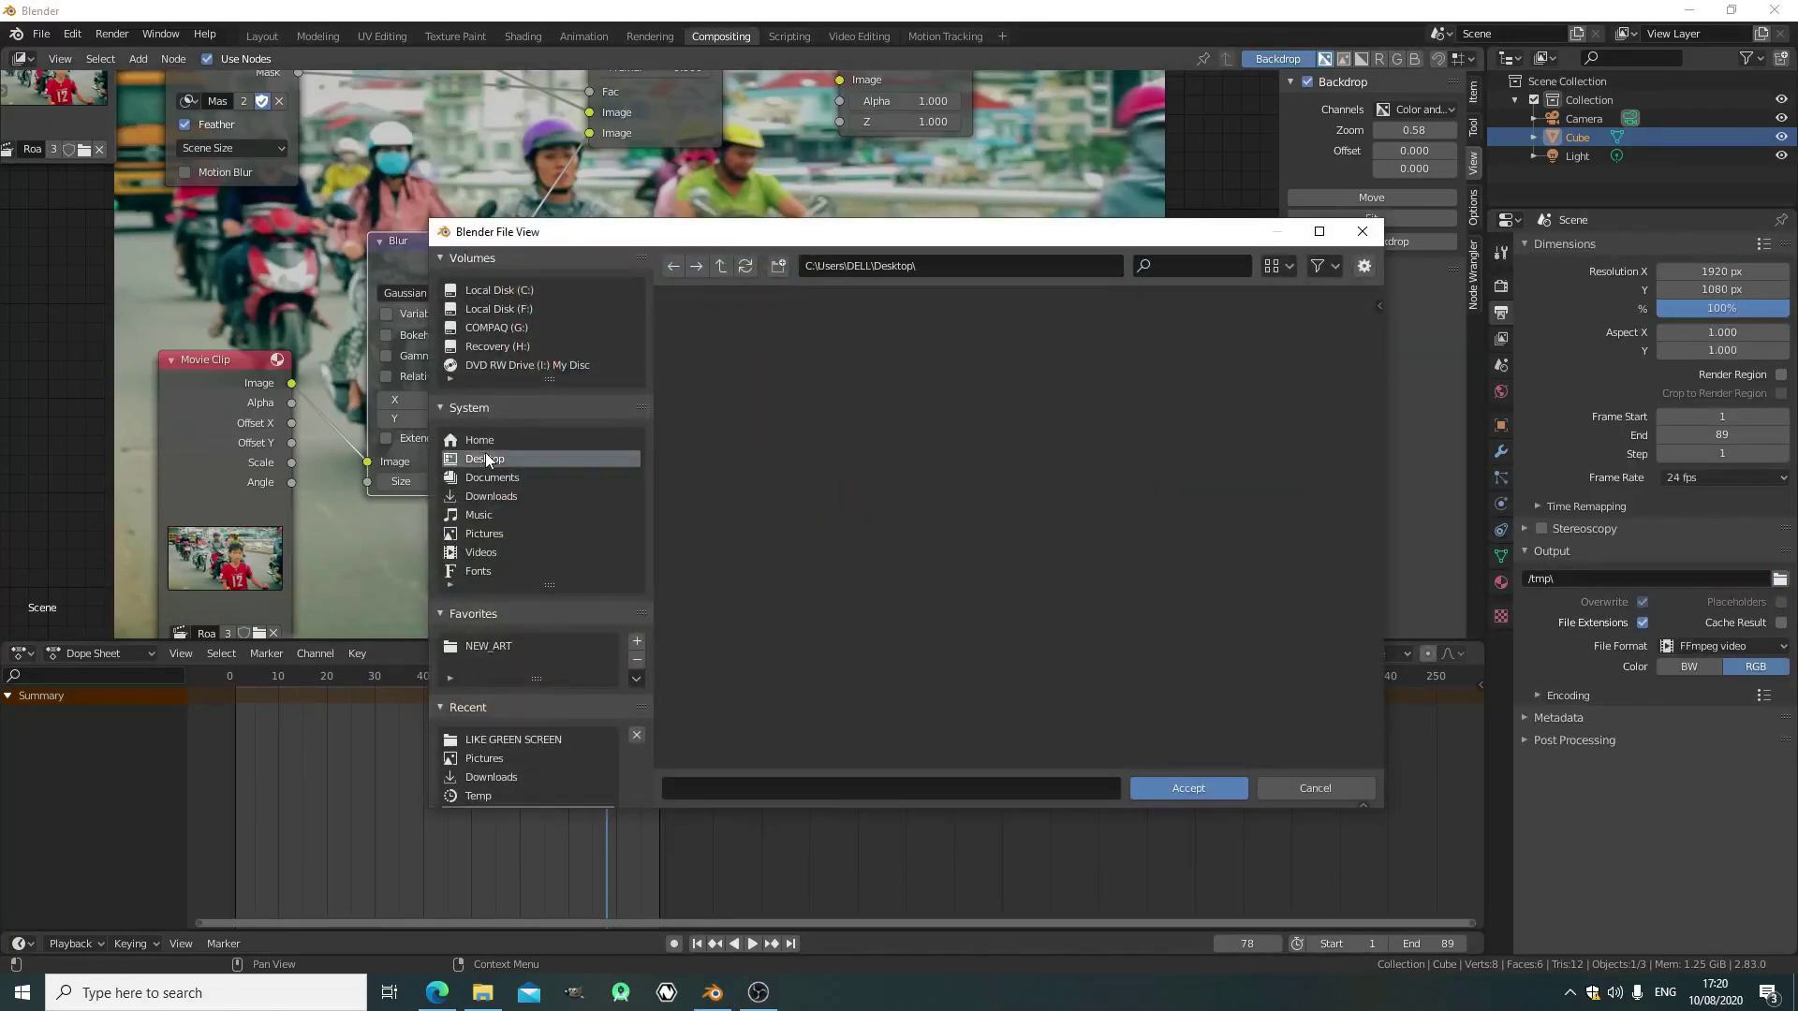
{"action": "left_click", "coordinate": [816, 788]}
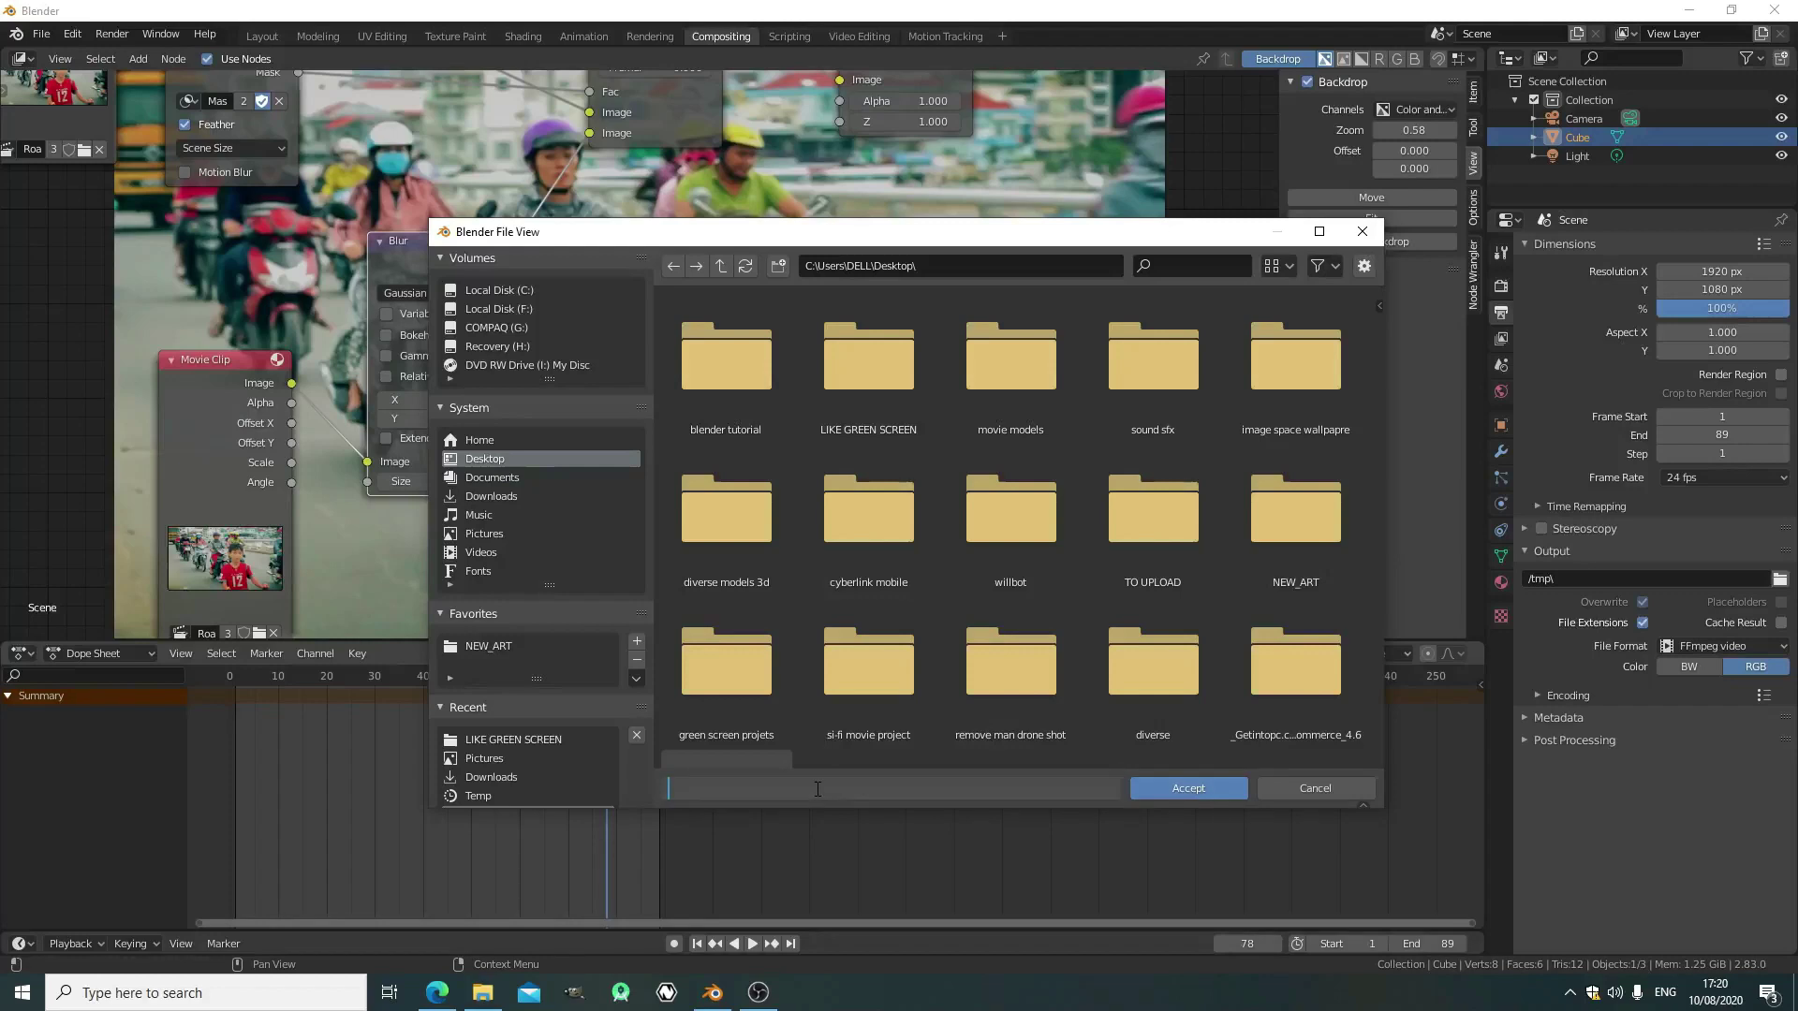
{"action": "type", "text": "tutorial face blur"}
{"action": "left_click", "coordinate": [1191, 792]}
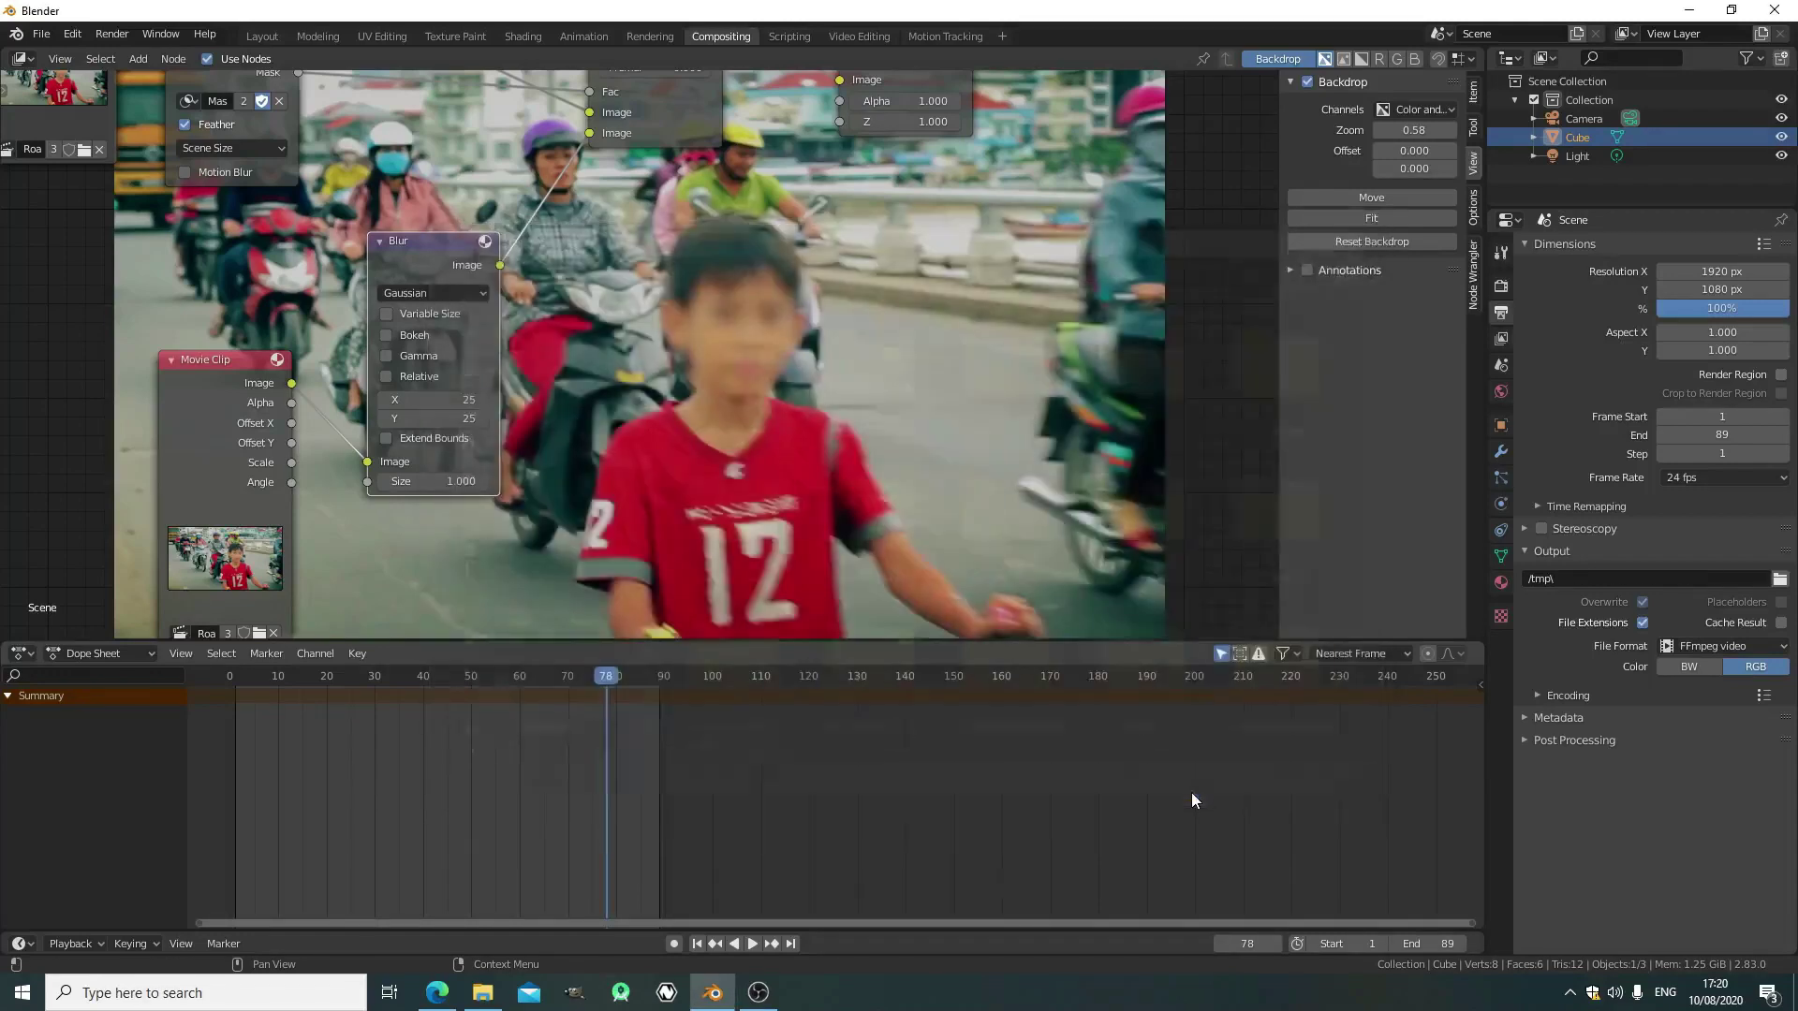
Switch to the Rendering workspace and start rendering the animation
{"action": "left_click", "coordinate": [651, 36]}
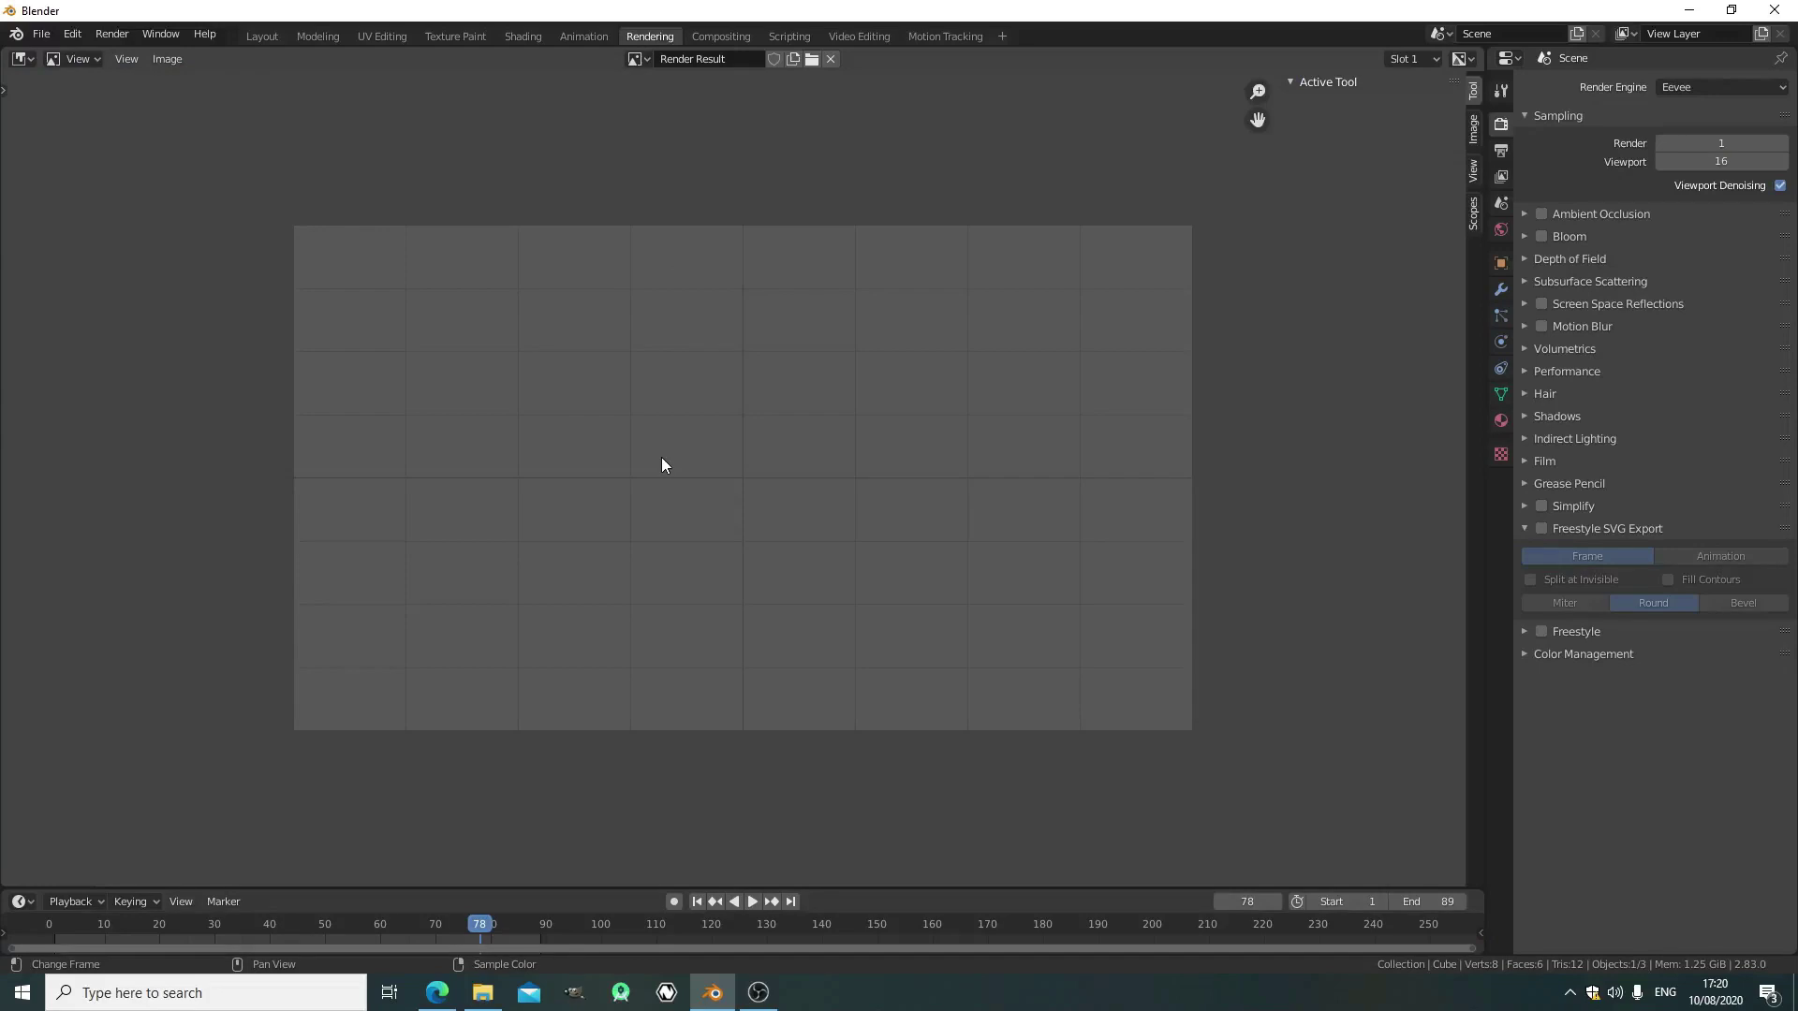
{"action": "left_click", "coordinate": [112, 33]}
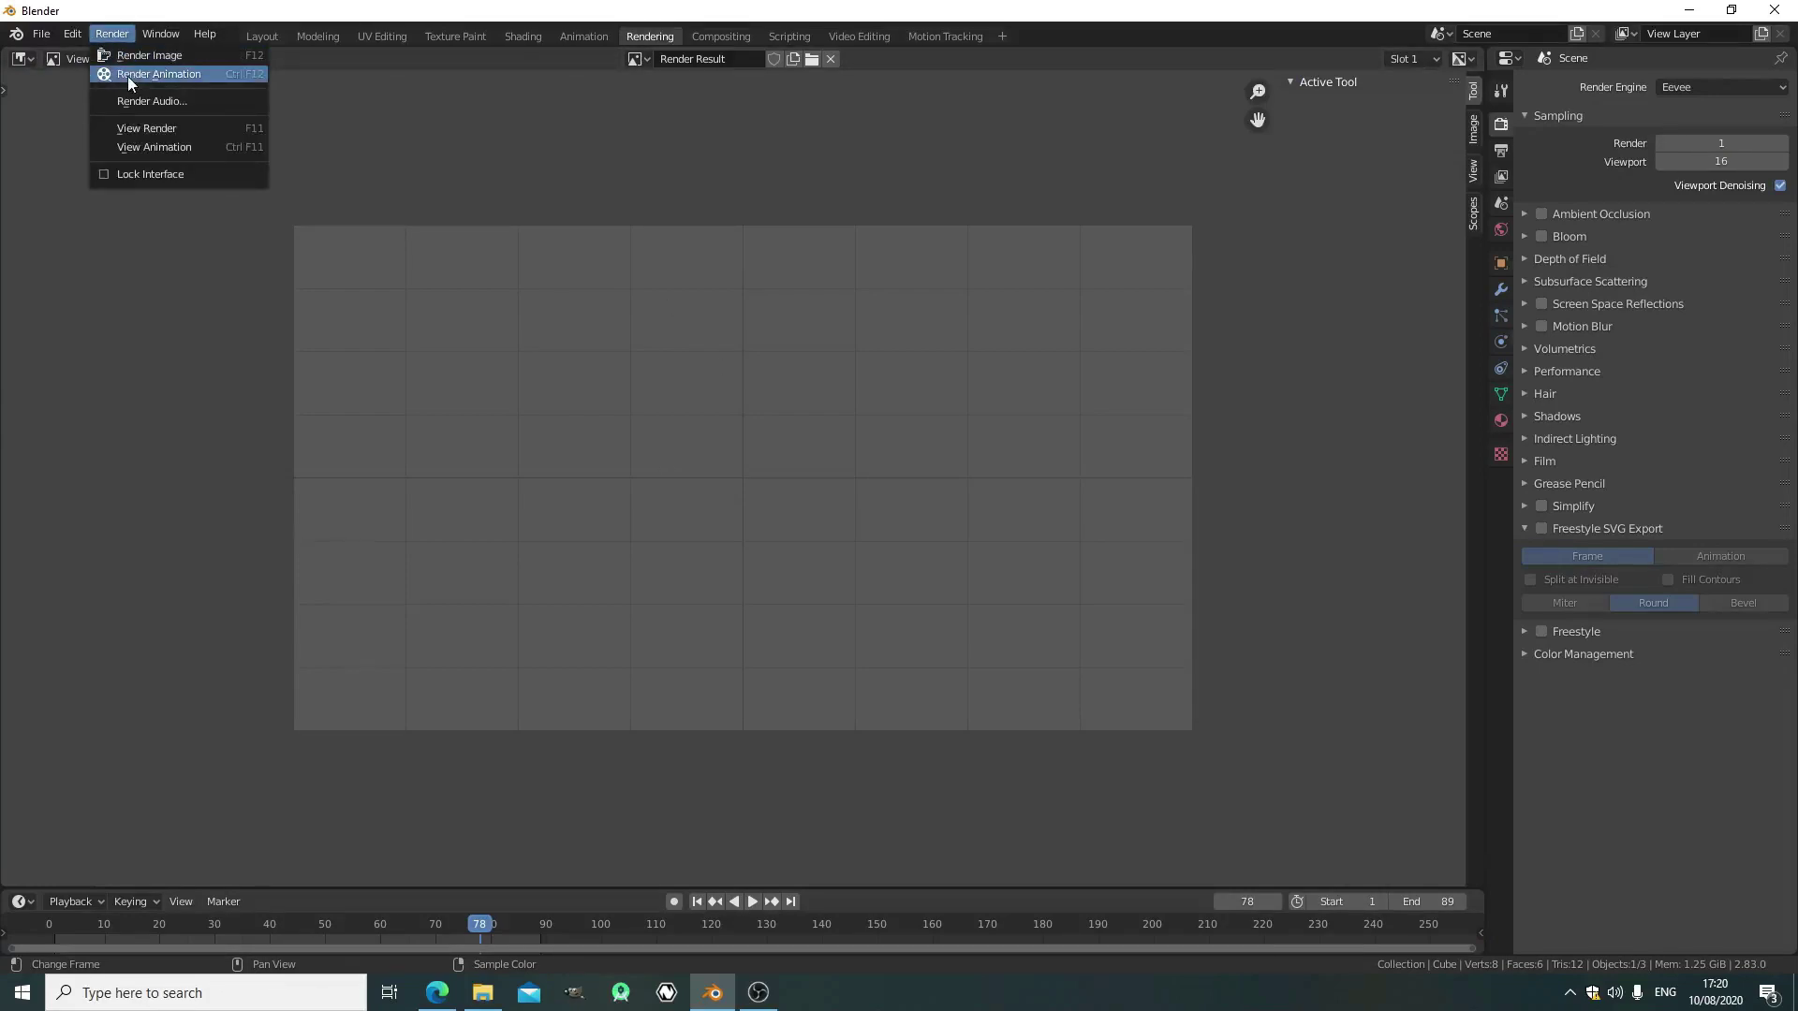